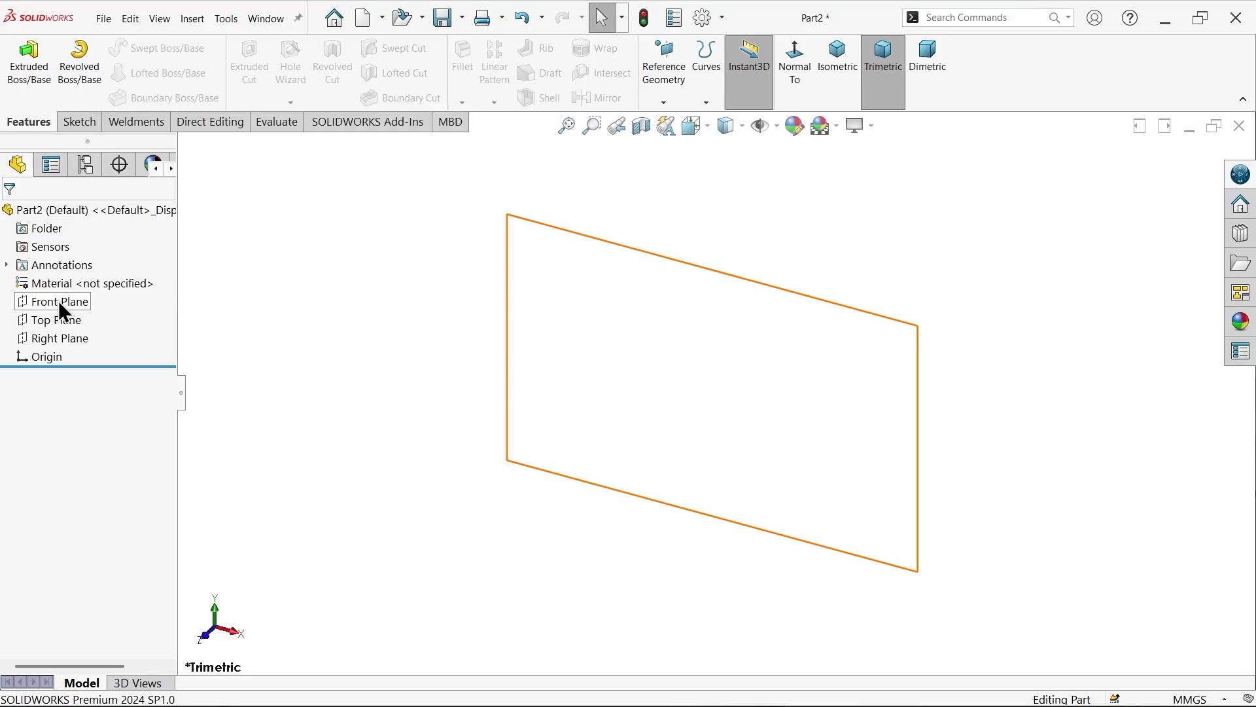
Start a sketch on the Top Plane and draw a horizontal line passing through the origin.
left_click(55, 324)
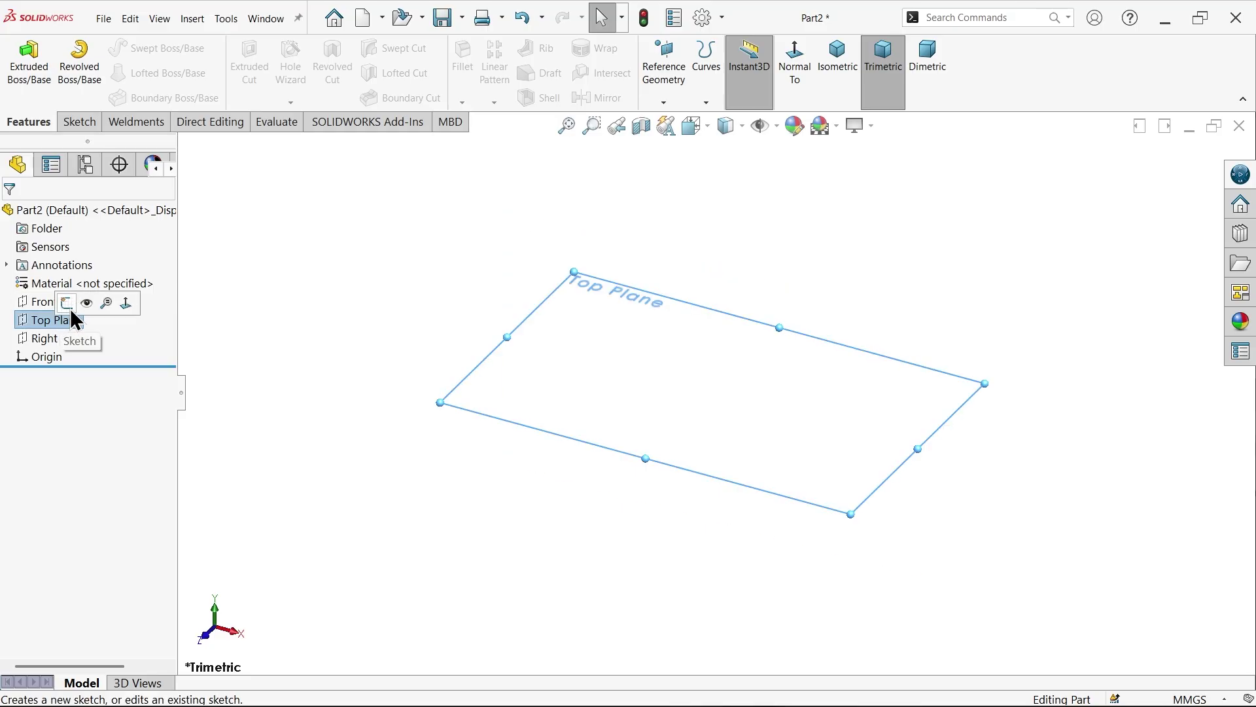
left_click(76, 305)
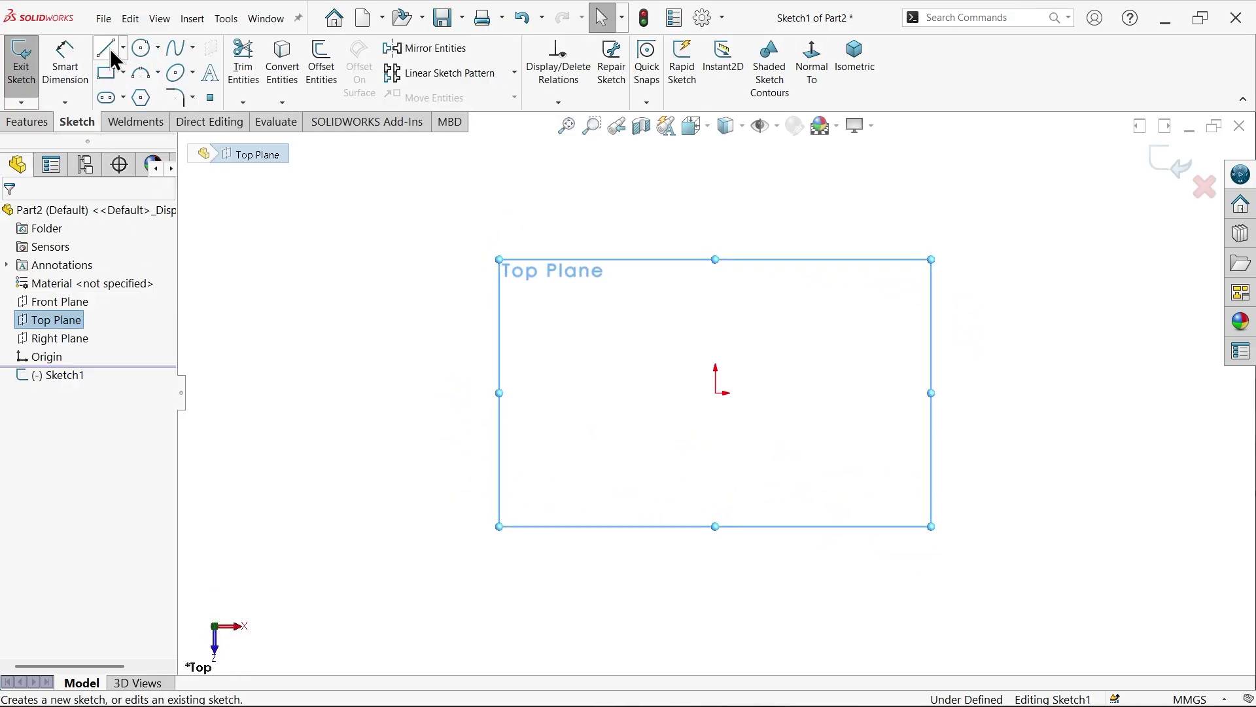
left_click(110, 49)
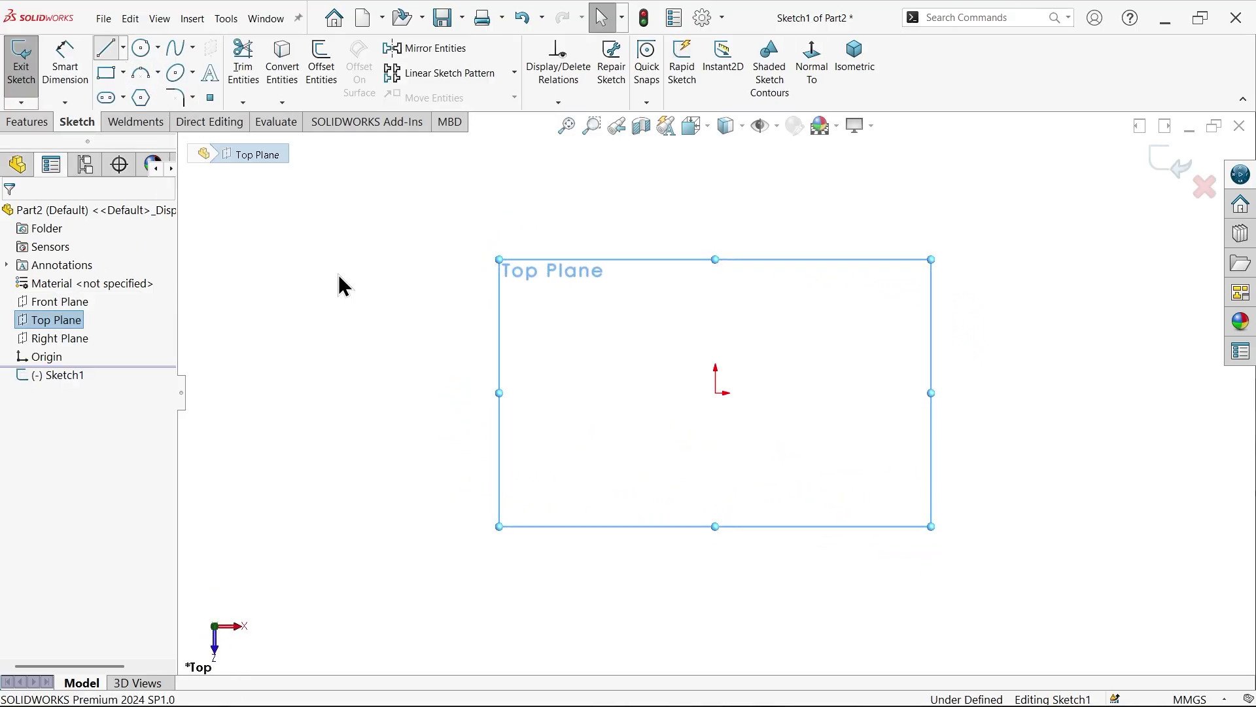
left_click(553, 393)
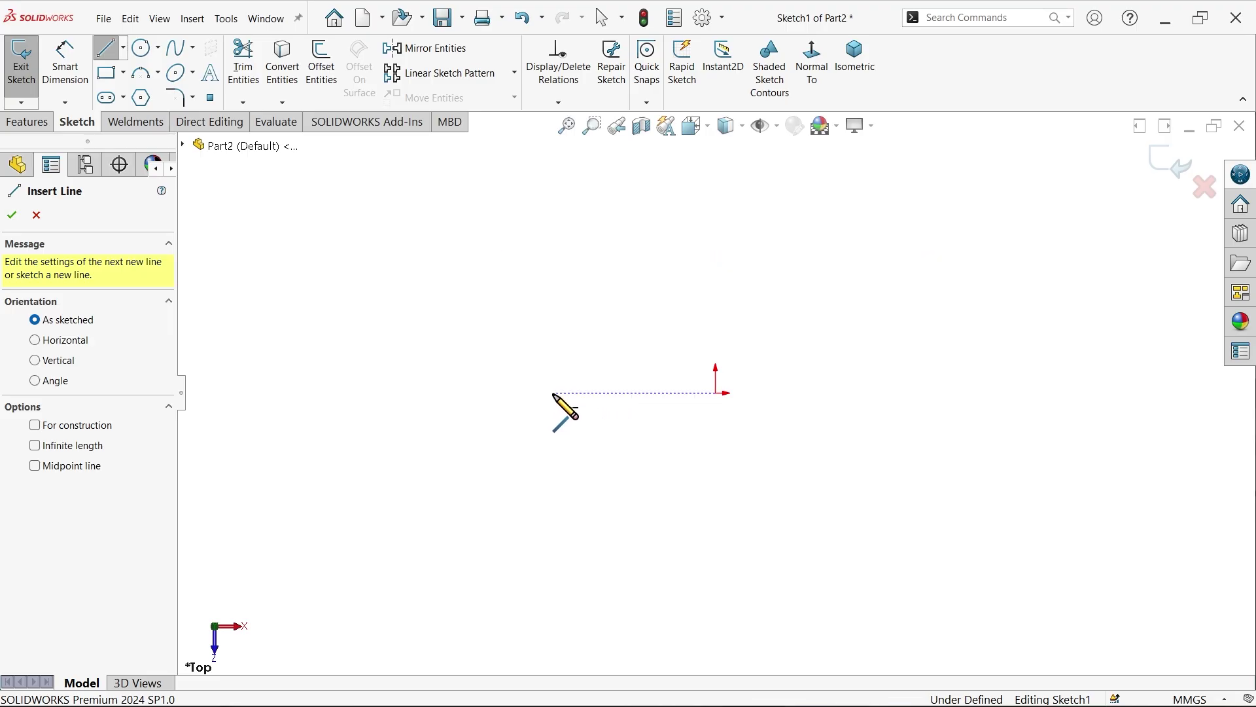
left_click(904, 393)
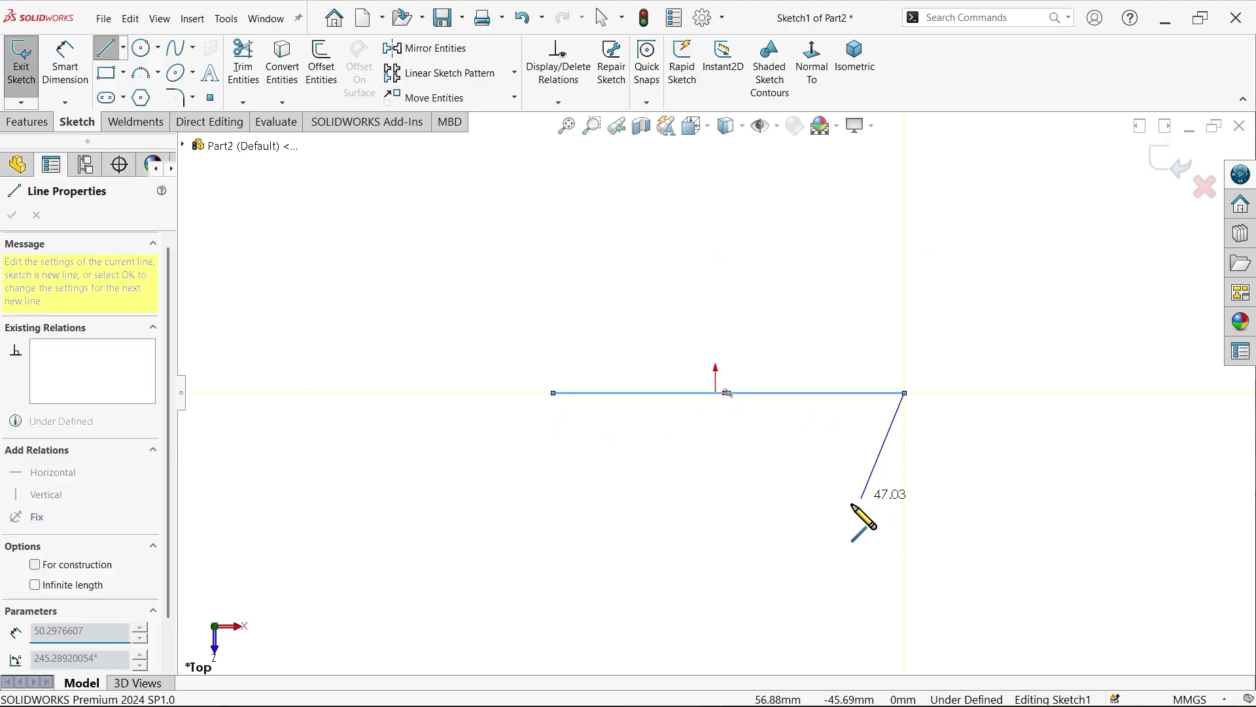
scroll(775, 499, "up", 3)
scroll(792, 497, "down", 3)
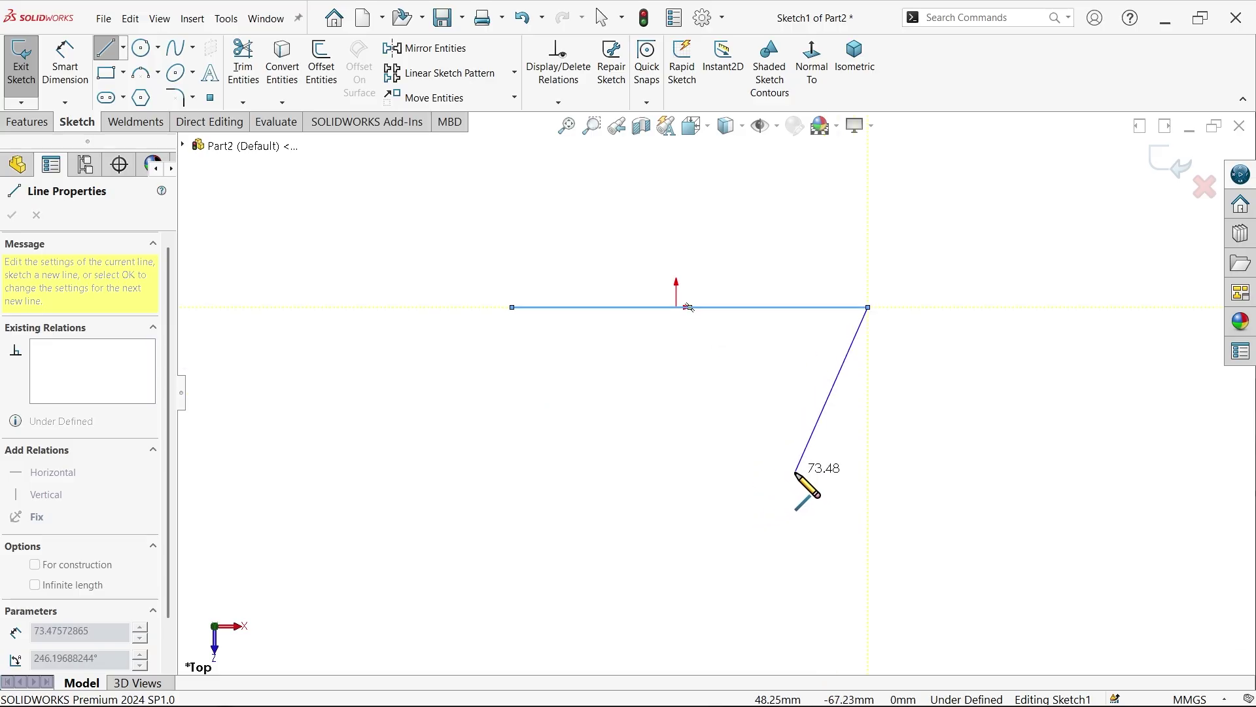
Draw a vertical line about 71 mm long down from the horizontal line's right end, followed by a line slanting inward.
left_click(868, 480)
scroll(737, 507, "up", 3)
scroll(720, 533, "down", 3)
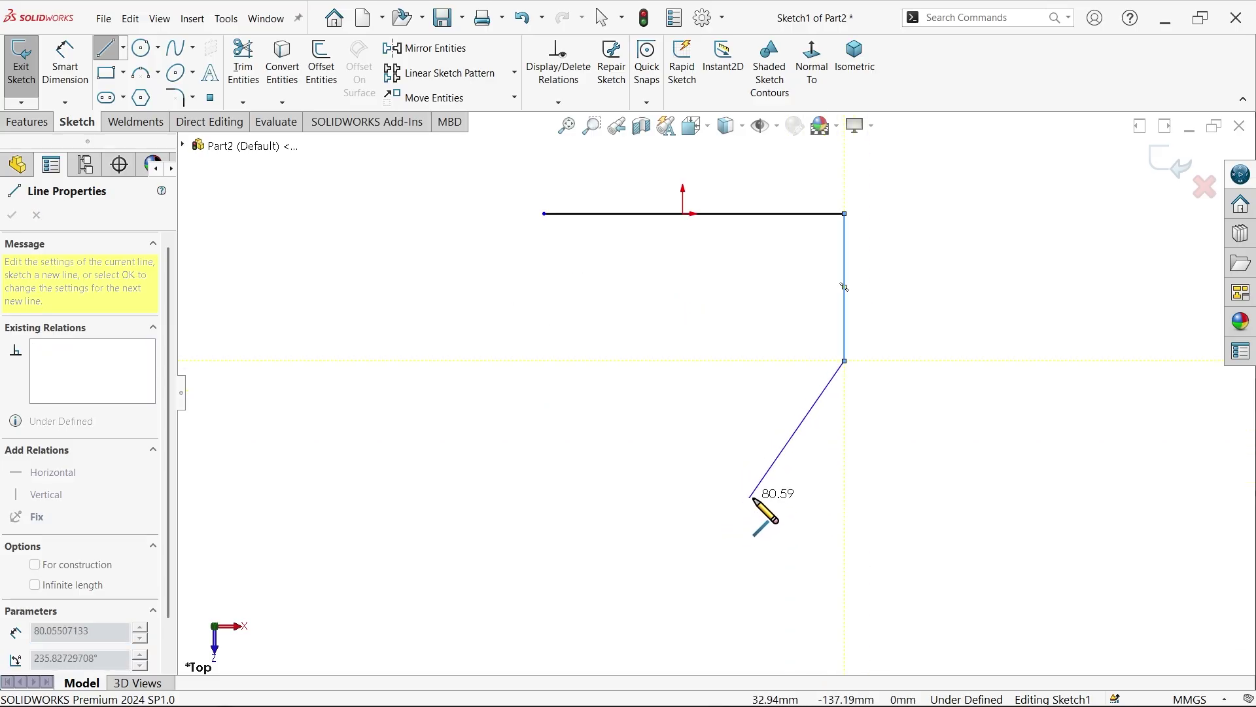
left_click(772, 488)
Continue the profile with a tangent arc of about 40 mm radius, ending level with its start point.
scroll(713, 500, "down", 3)
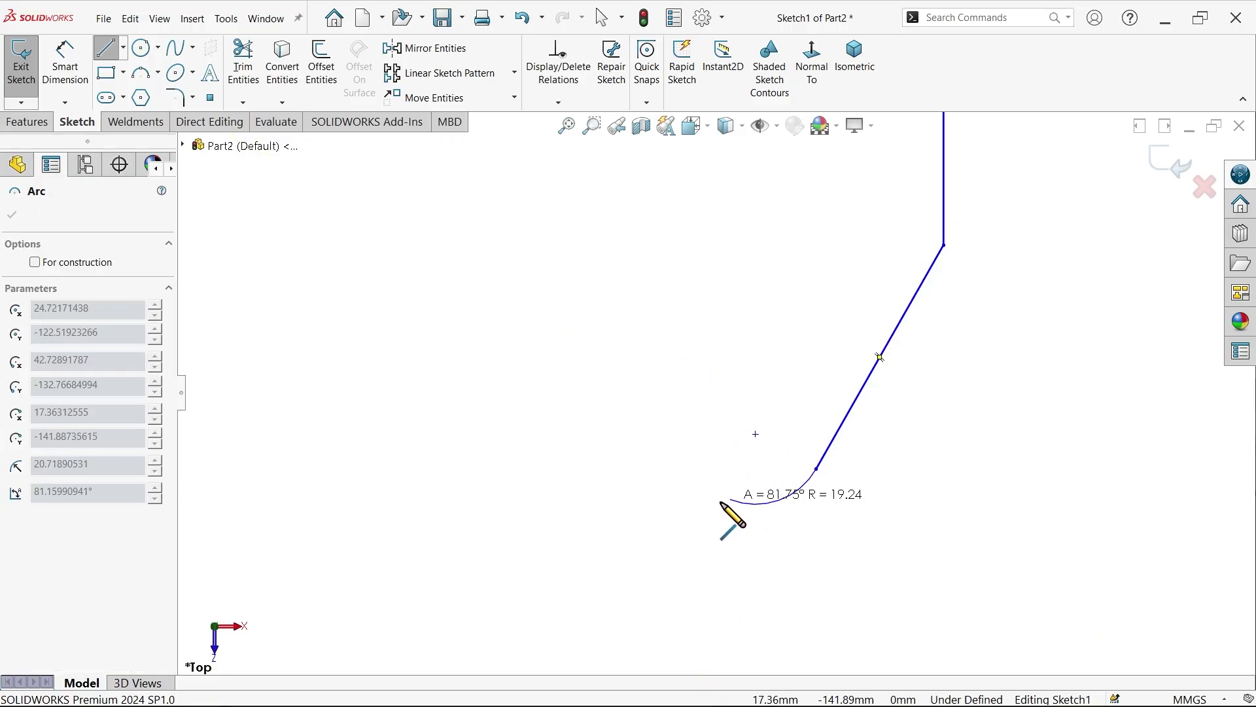
scroll(681, 523, "up", 4)
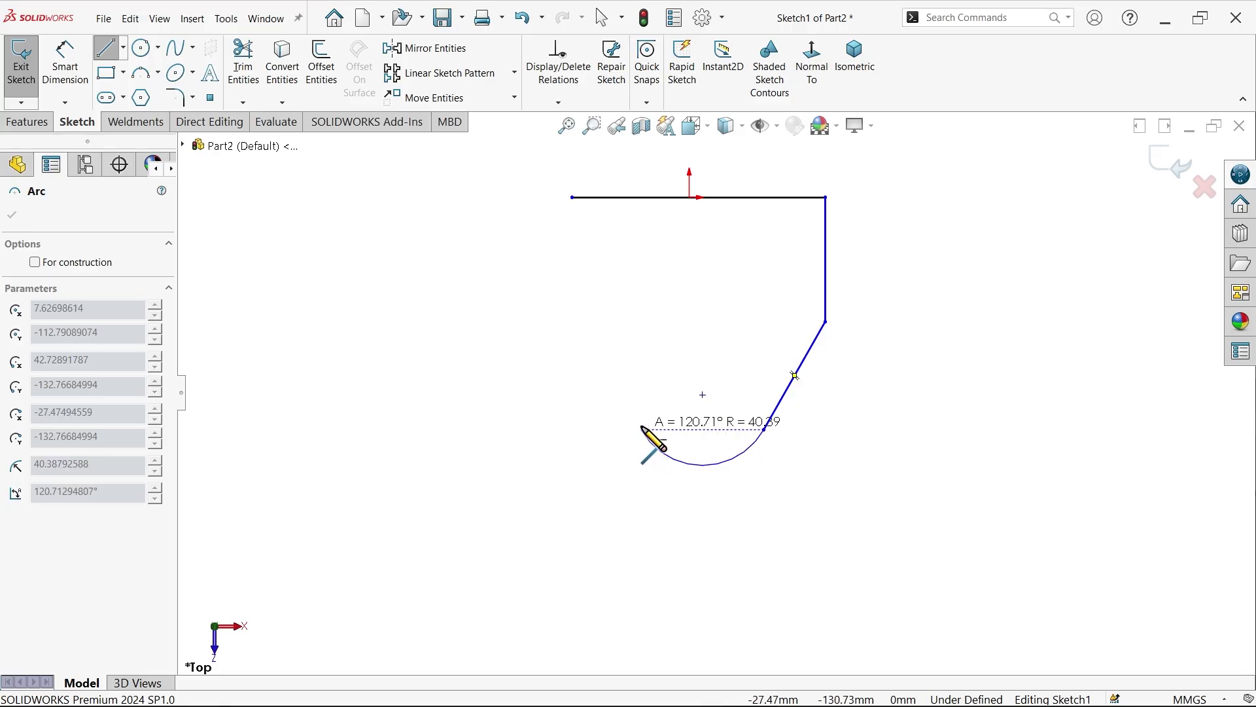
left_click(641, 430)
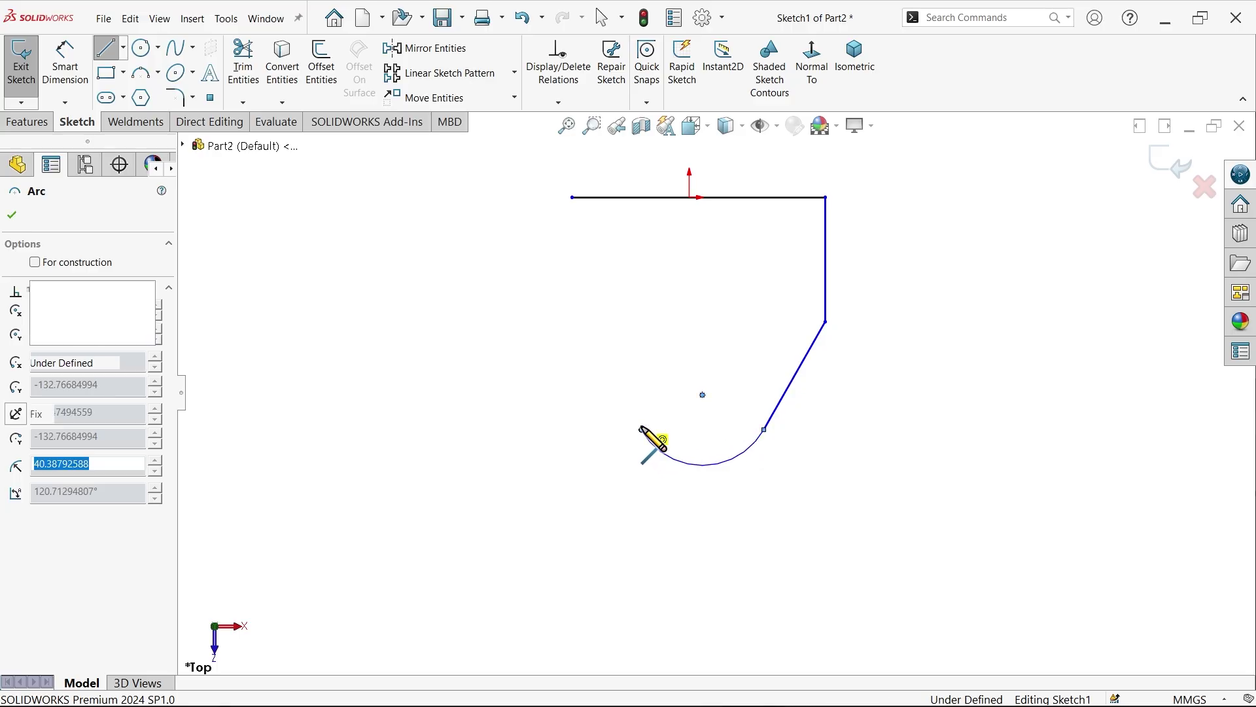
Close the profile with a slanted line about 73 mm long from the arc and a vertical line up to the horizontal line's left end.
left_click(572, 321)
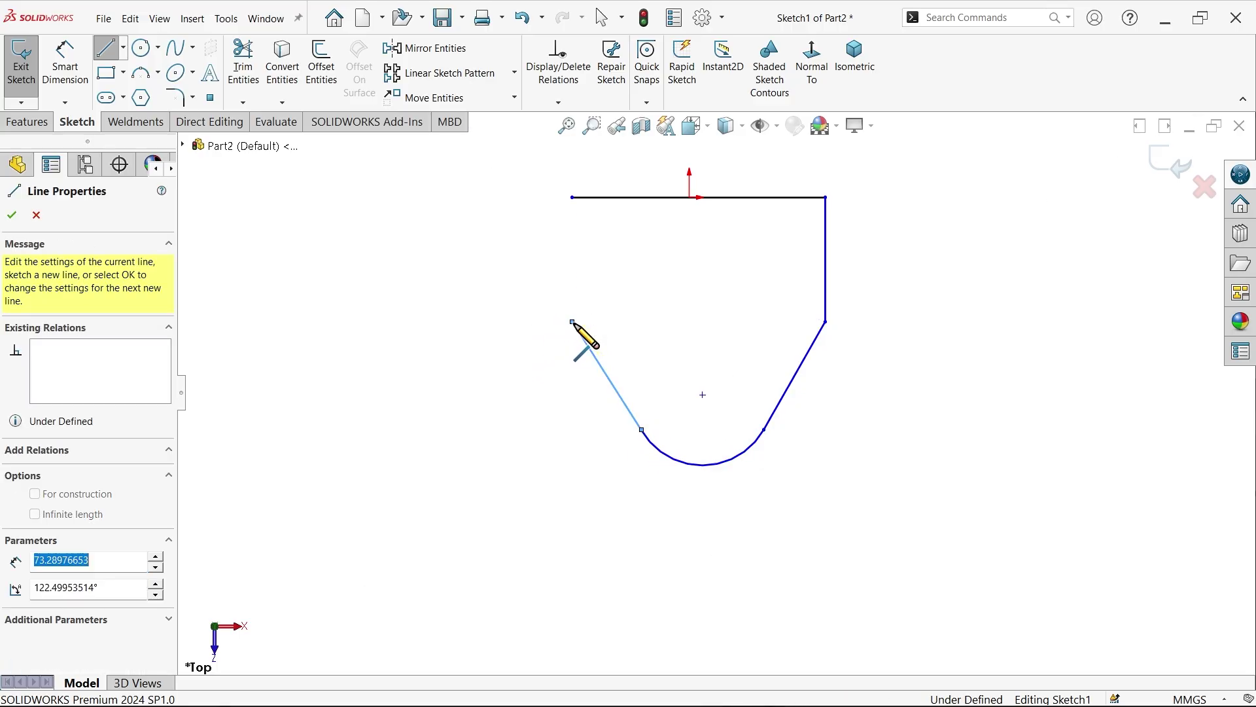
left_click(572, 197)
right_click(572, 260)
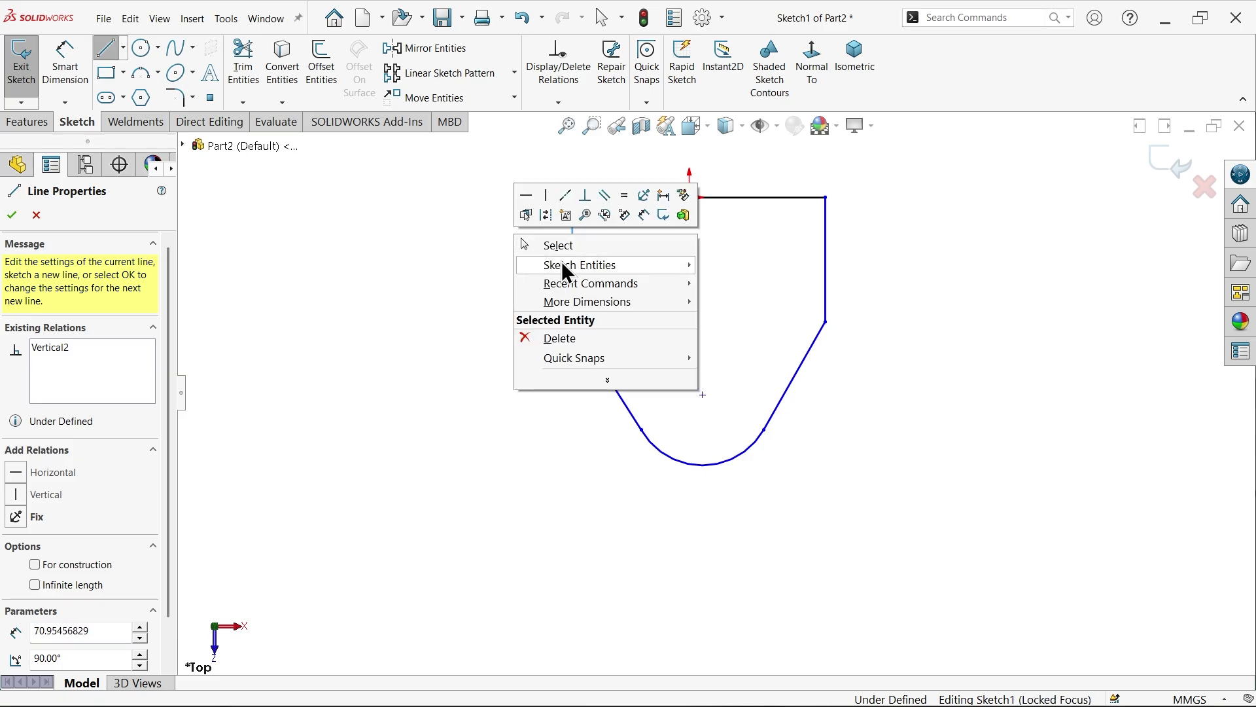
left_click(571, 249)
scroll(748, 216, "down", 2)
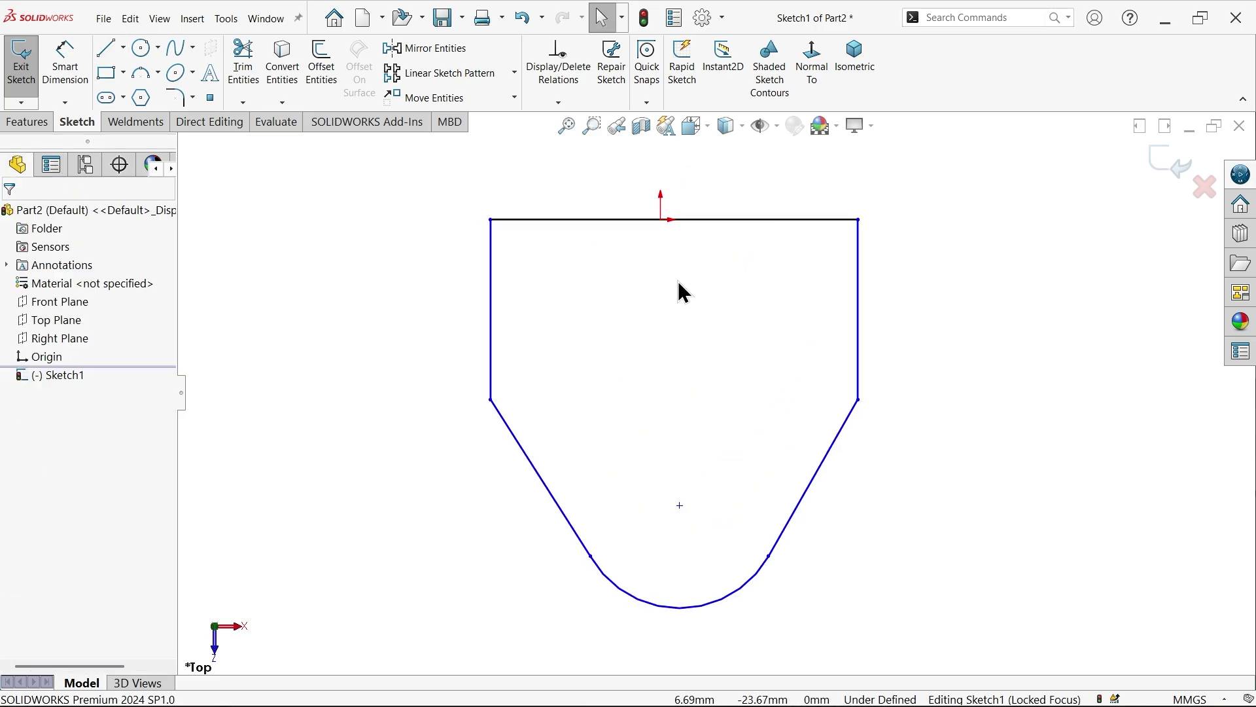
Make the origin the midpoint of the top line and give the two vertical lines an equal relation.
left_click(659, 220)
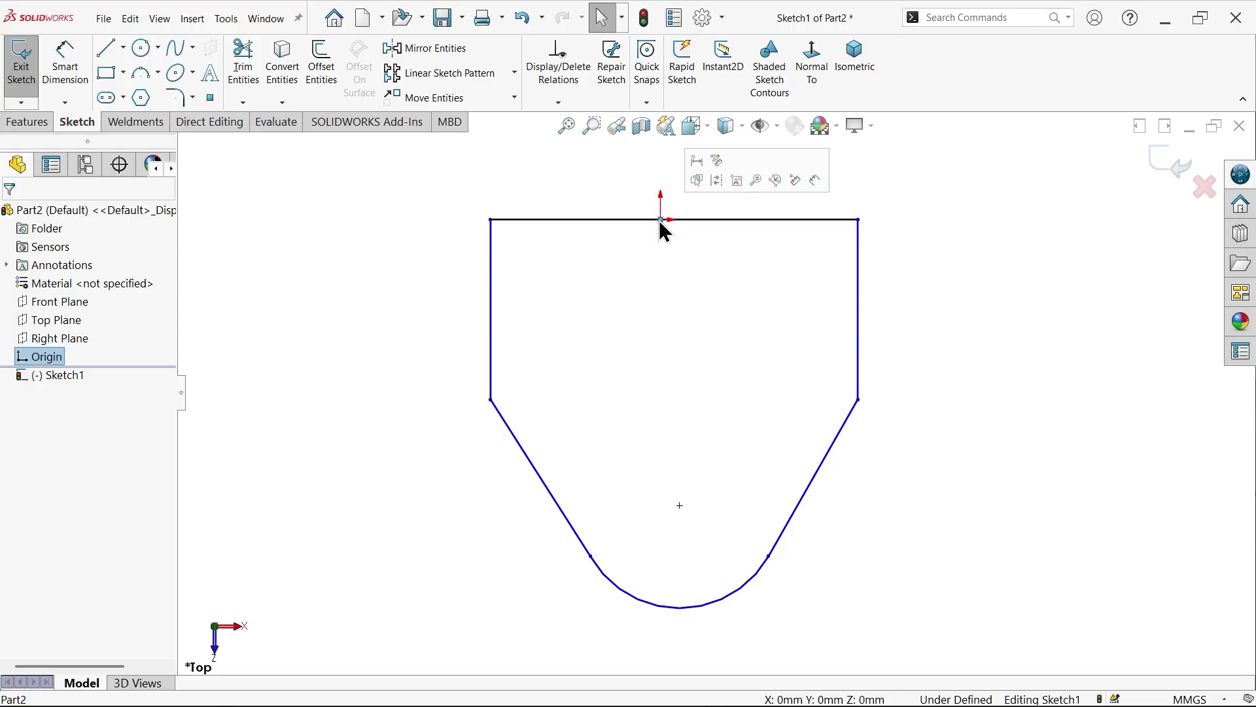
left_click(704, 233, "ctrl")
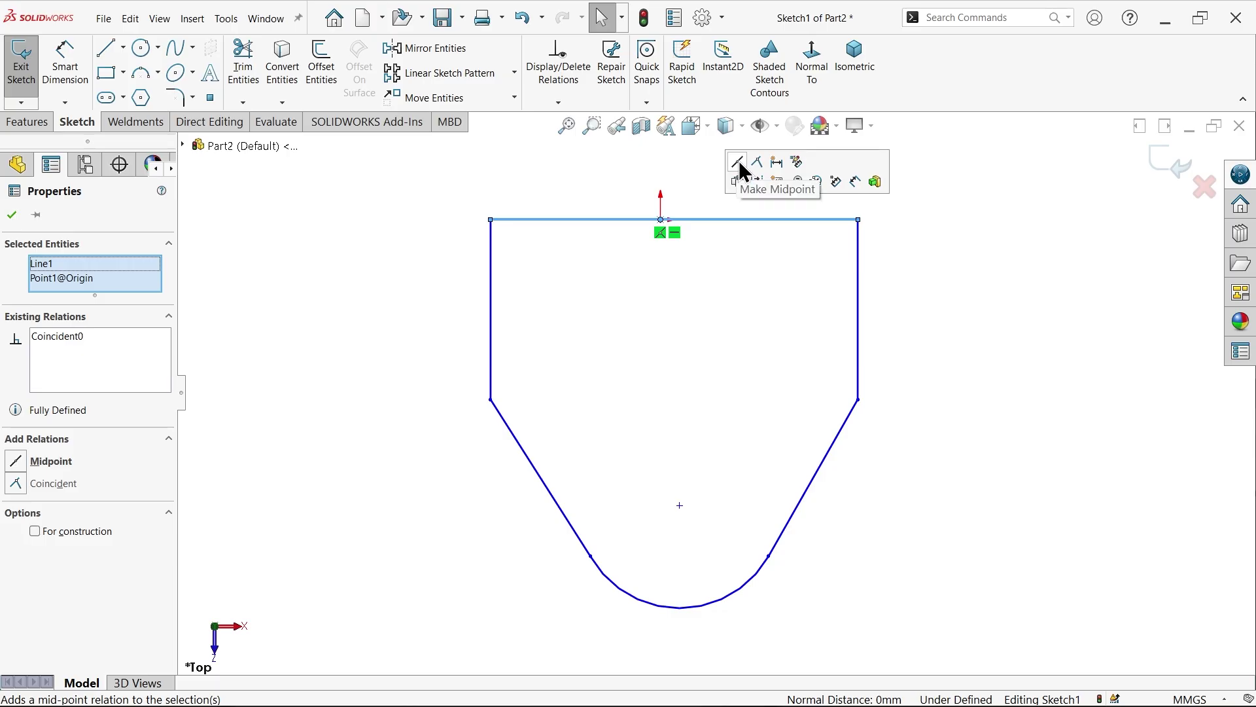
left_click(738, 160)
left_click(830, 308)
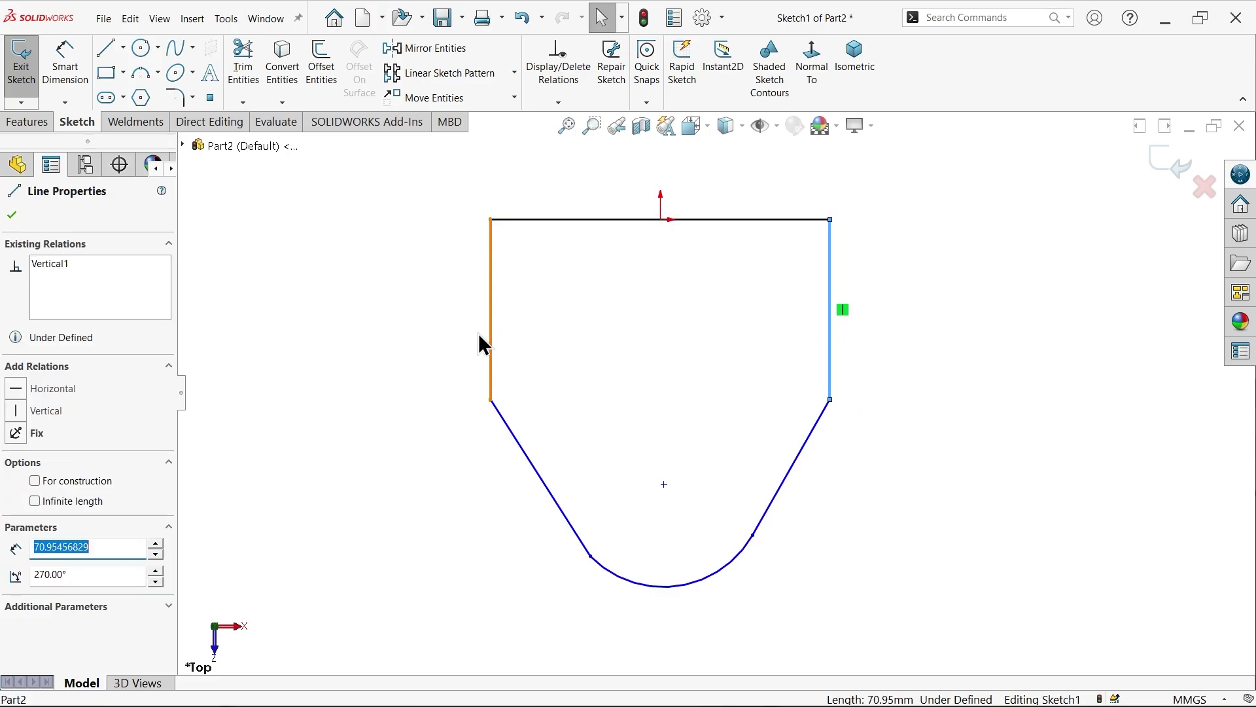
left_click(492, 340, "ctrl")
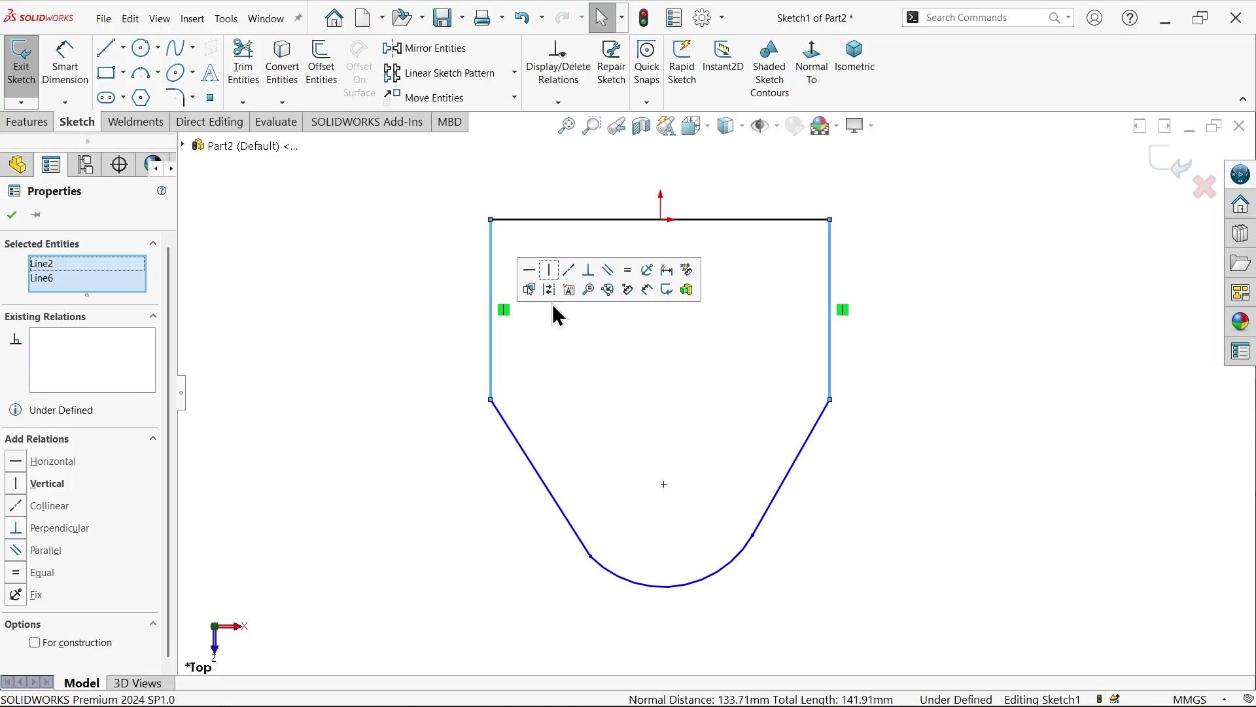
left_click(630, 275)
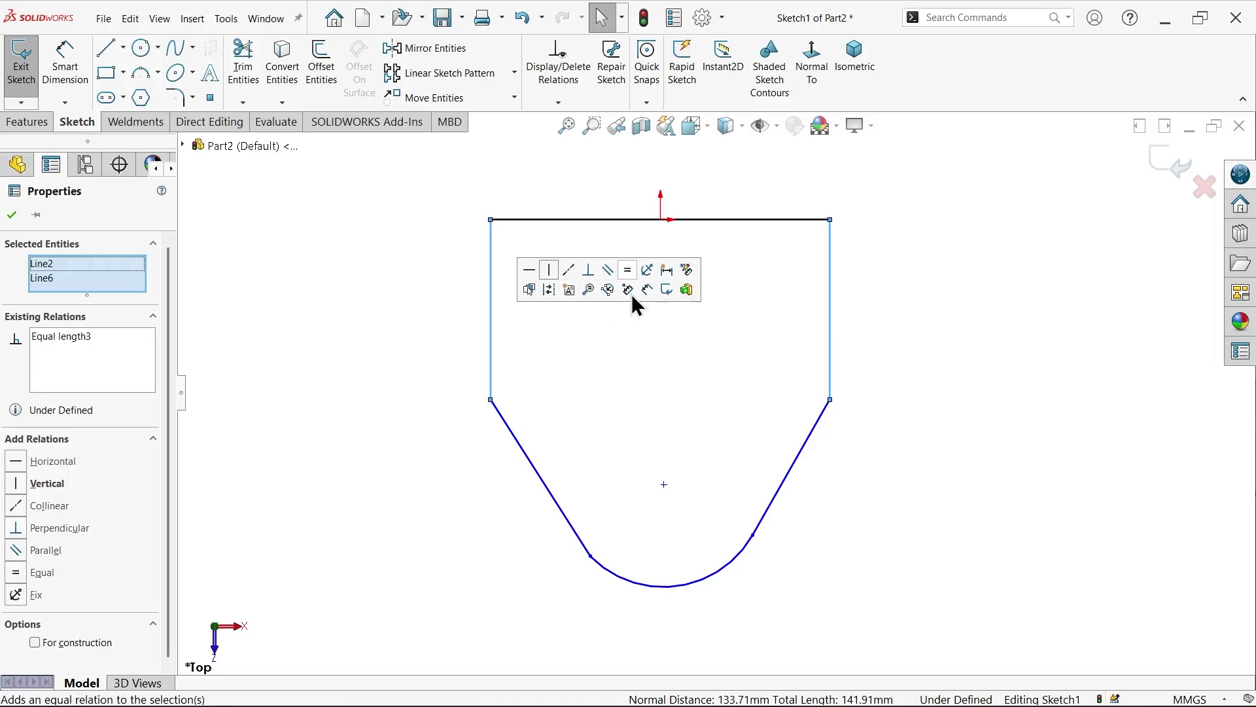
Align the arc's center vertically with the origin and make the arc tangent to the left slanted line.
left_click(664, 485)
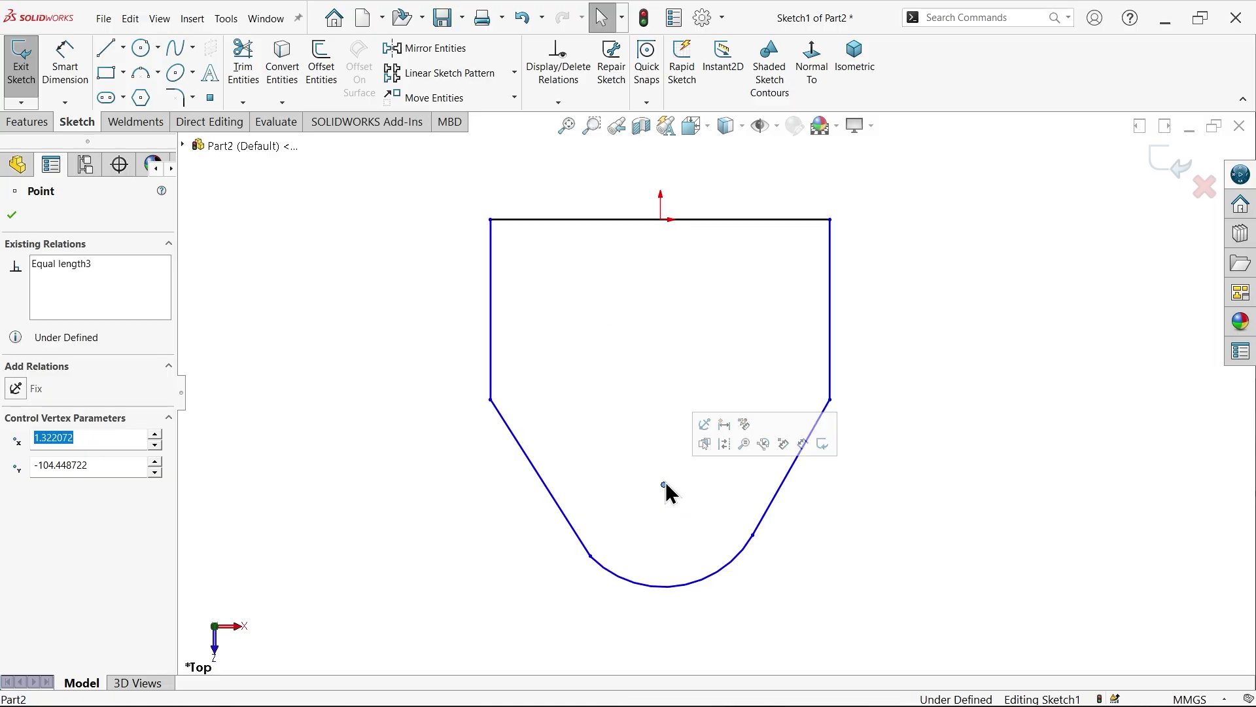
left_click(661, 220, "ctrl")
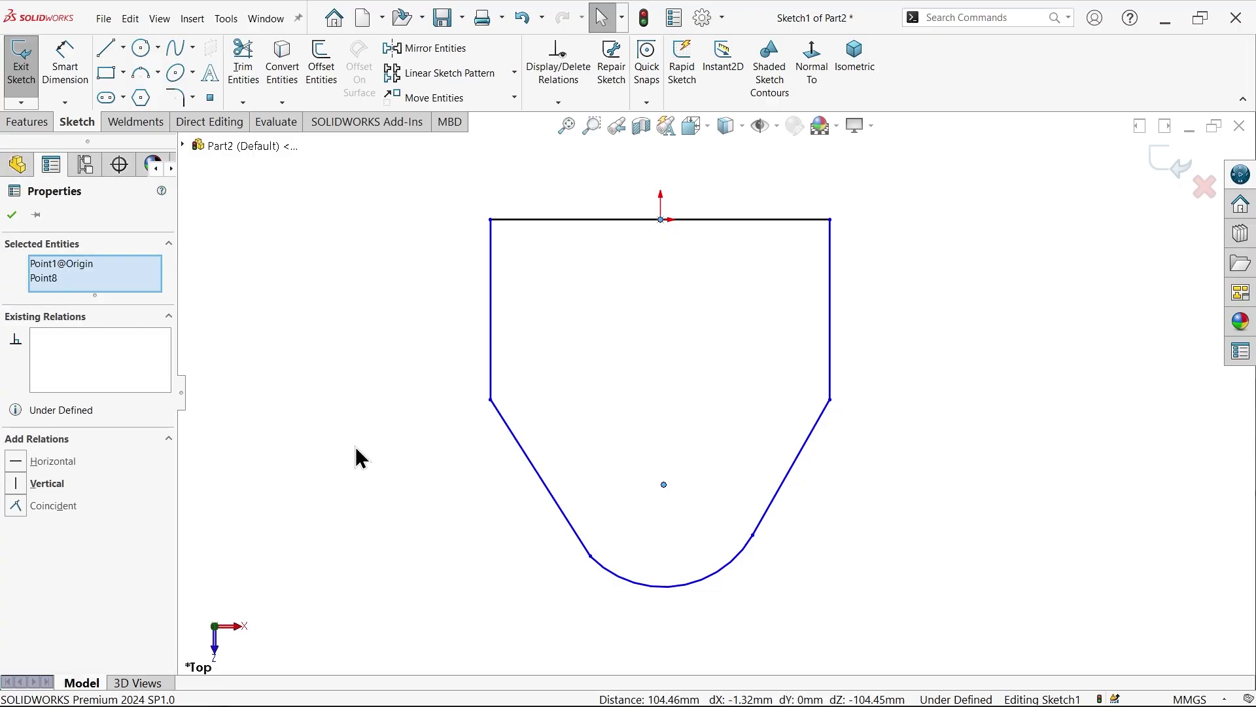
left_click(49, 487)
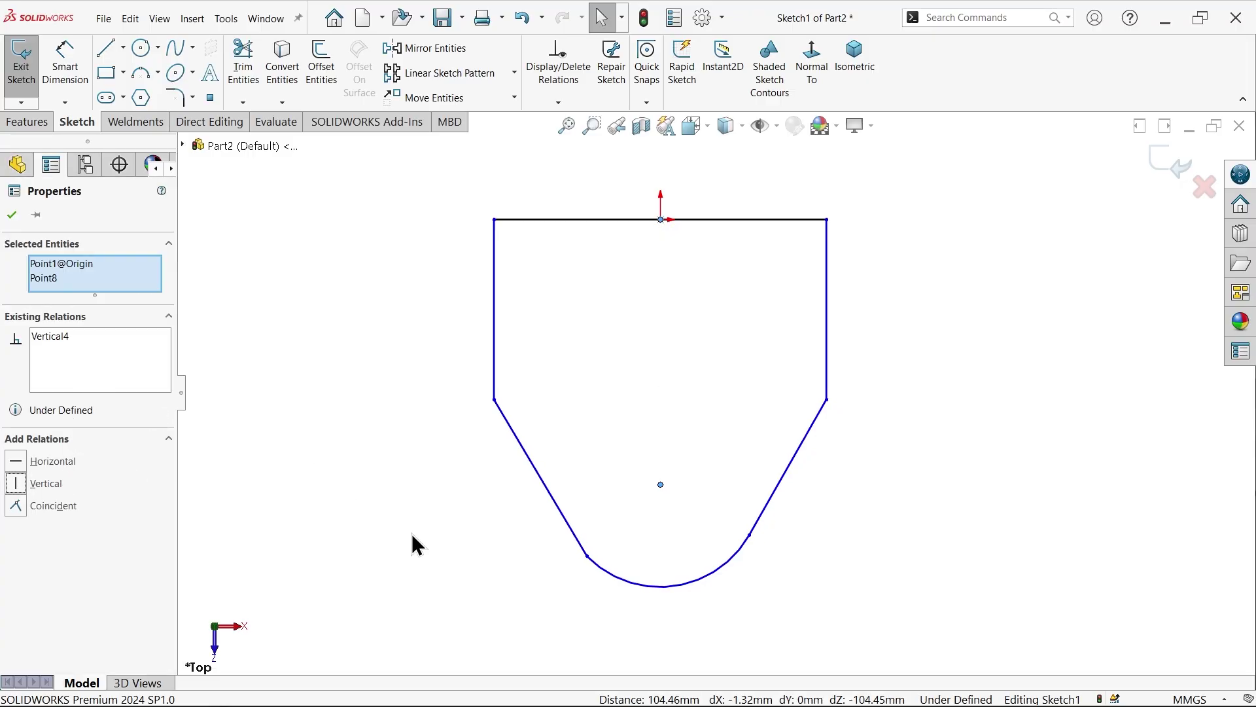
left_click(588, 557)
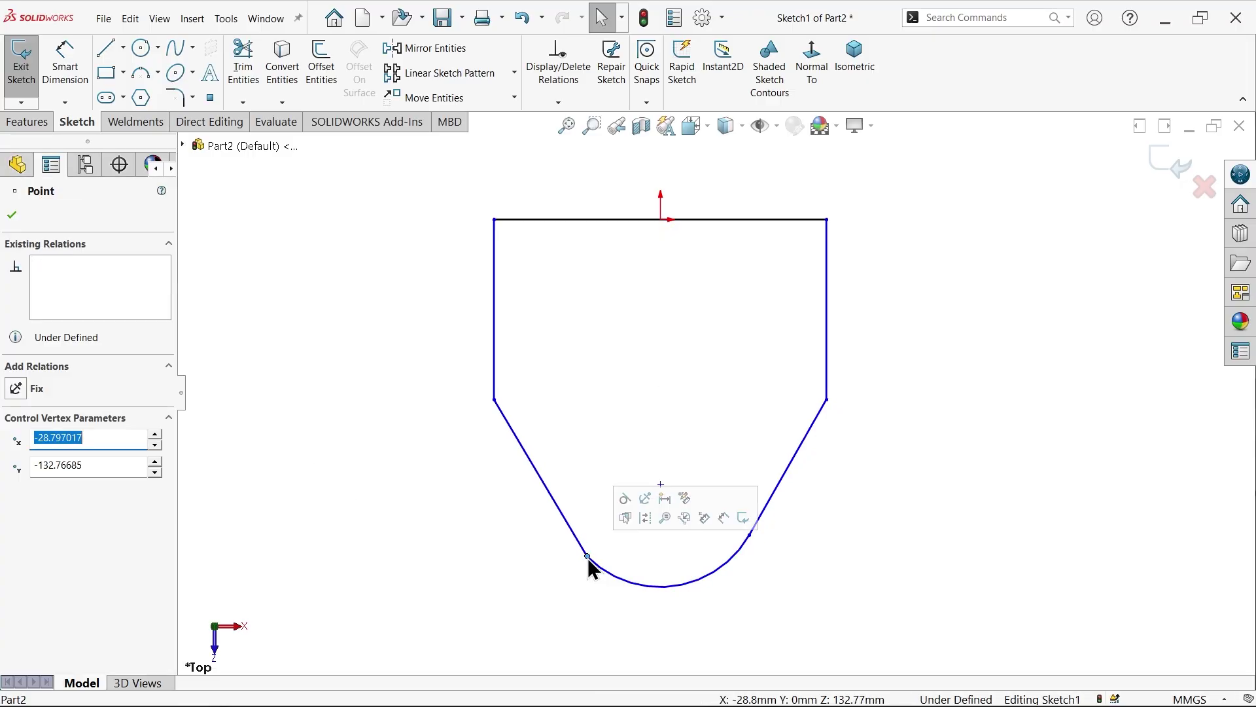
left_click(749, 538)
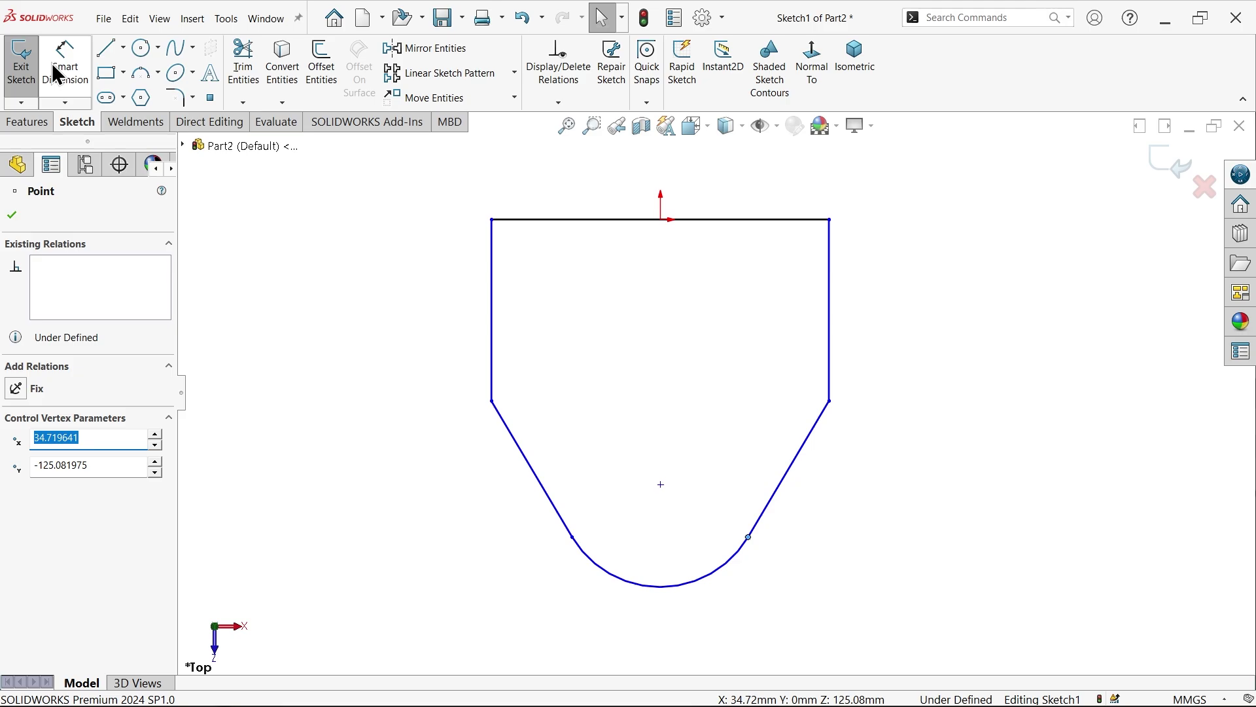
key("Escape")
Dimension the top horizontal line's length with the expression (32.5*2)-(6.5*2).
left_click(85, 87)
left_click(582, 221)
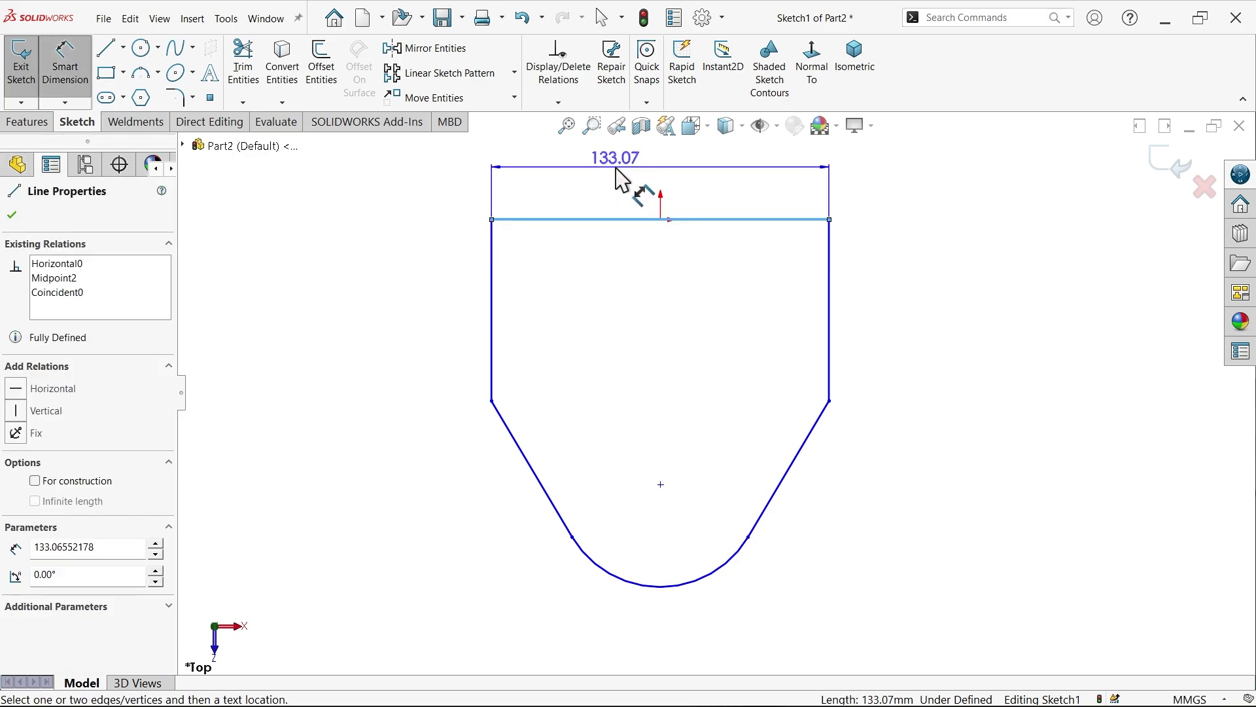
left_click(621, 180)
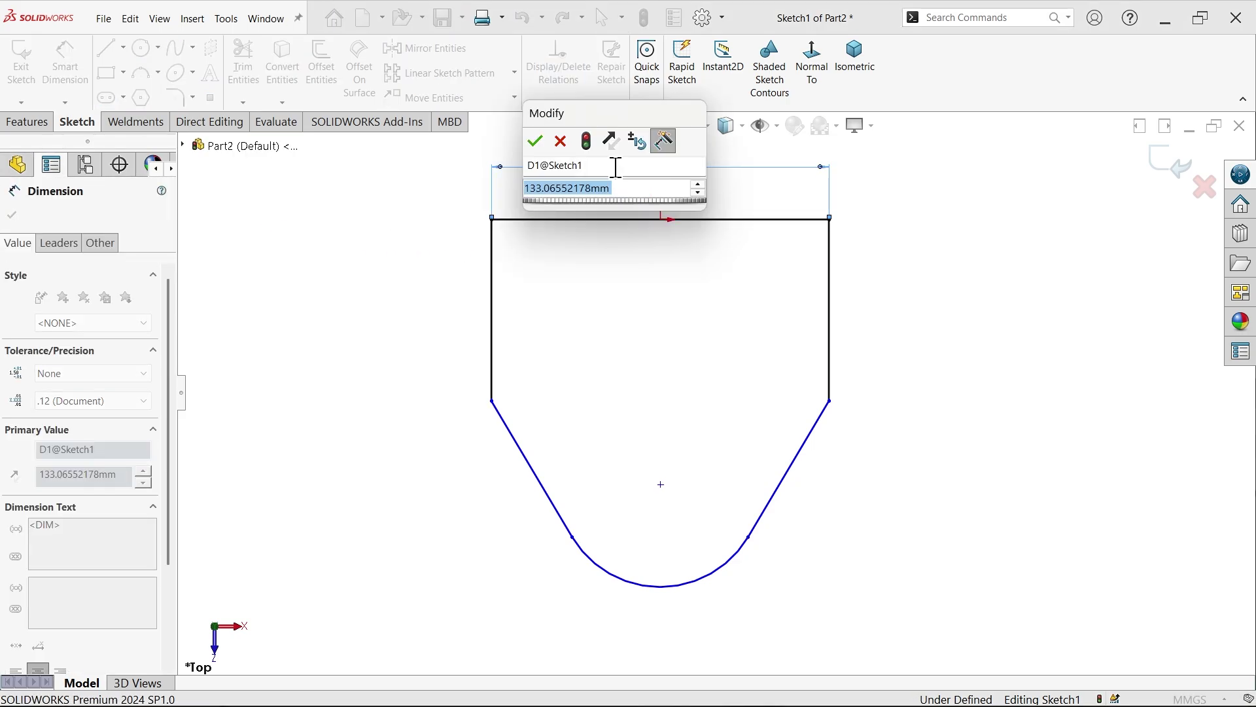
type("(3")
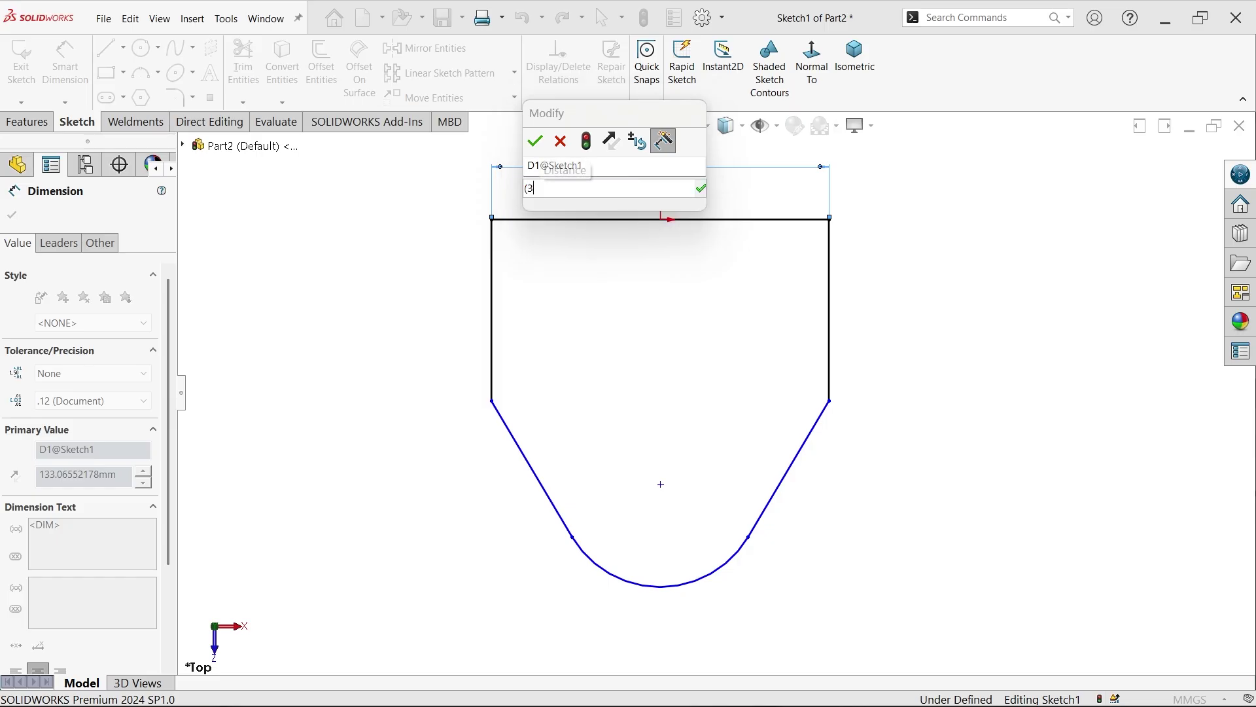
type("2.5*2)-")
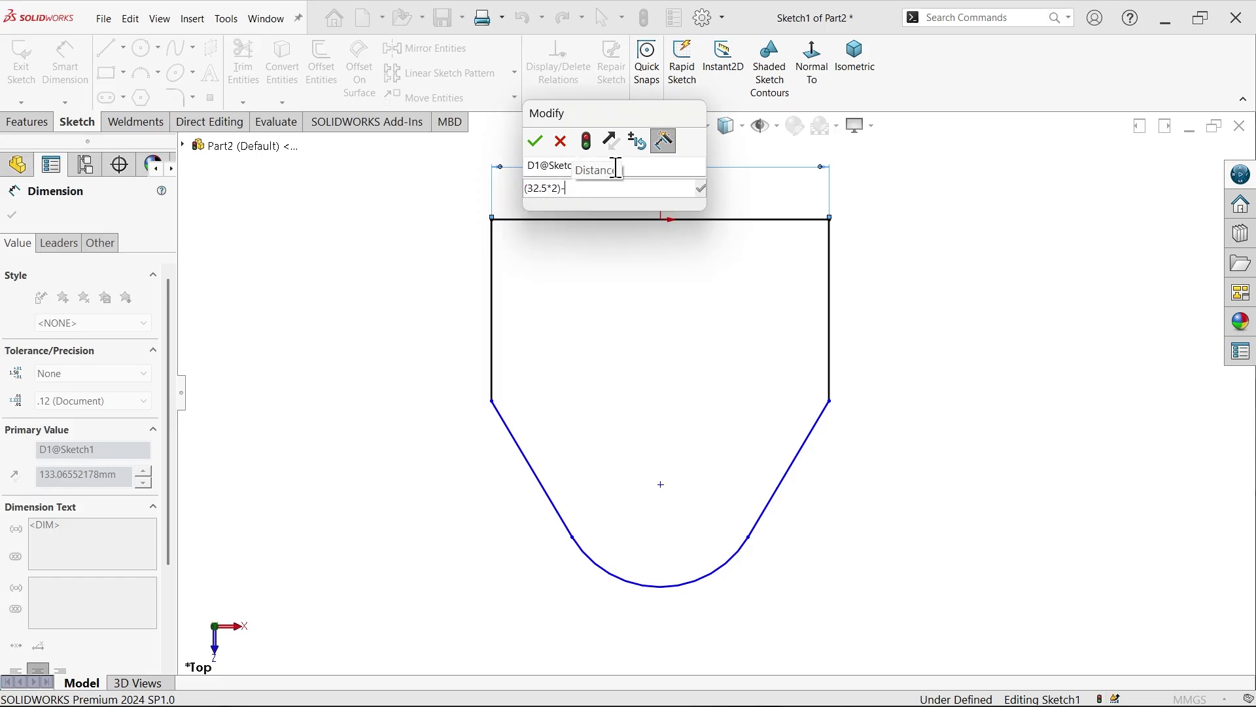
type("(6.5*2)")
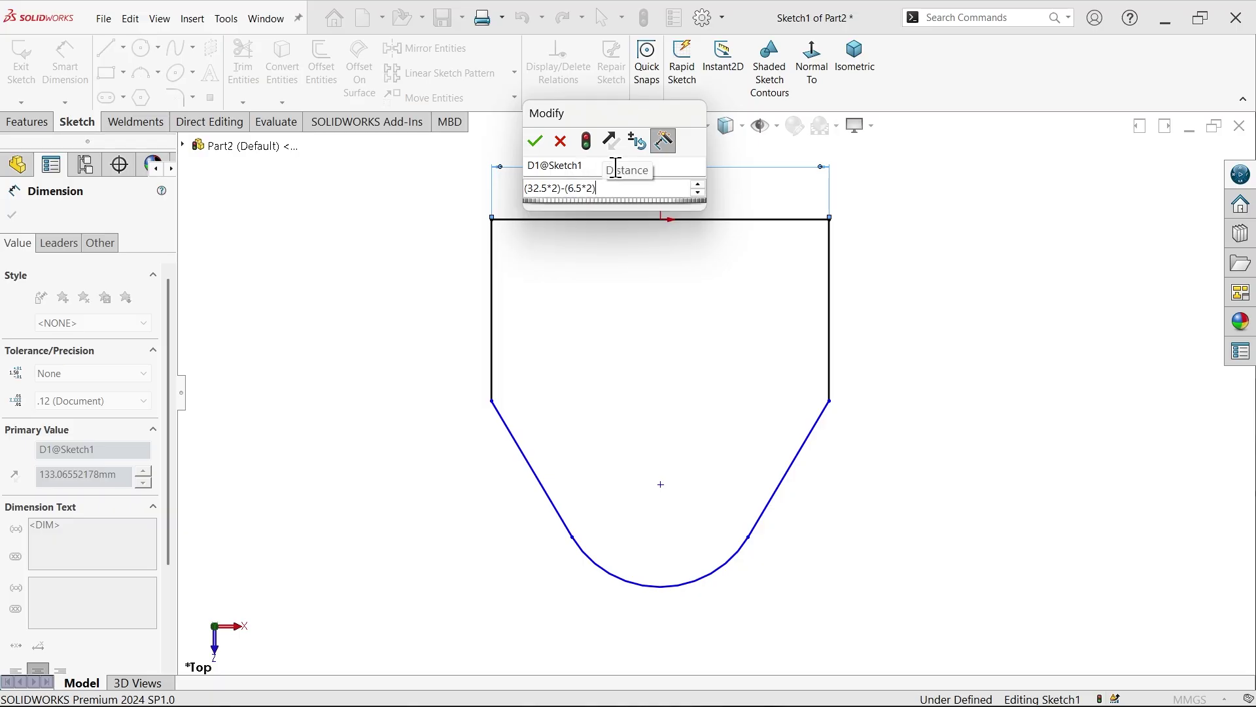
key("Return")
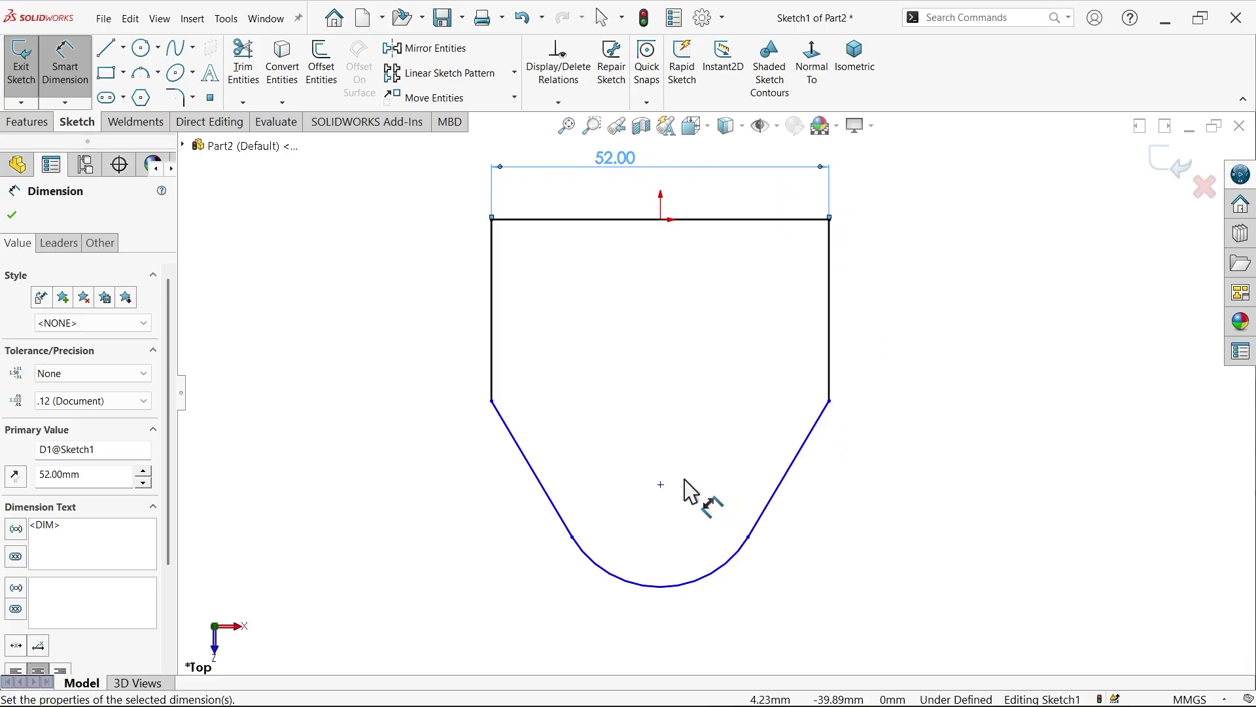
Dimension the lower arc with a radius of 11 mm.
left_click(720, 584)
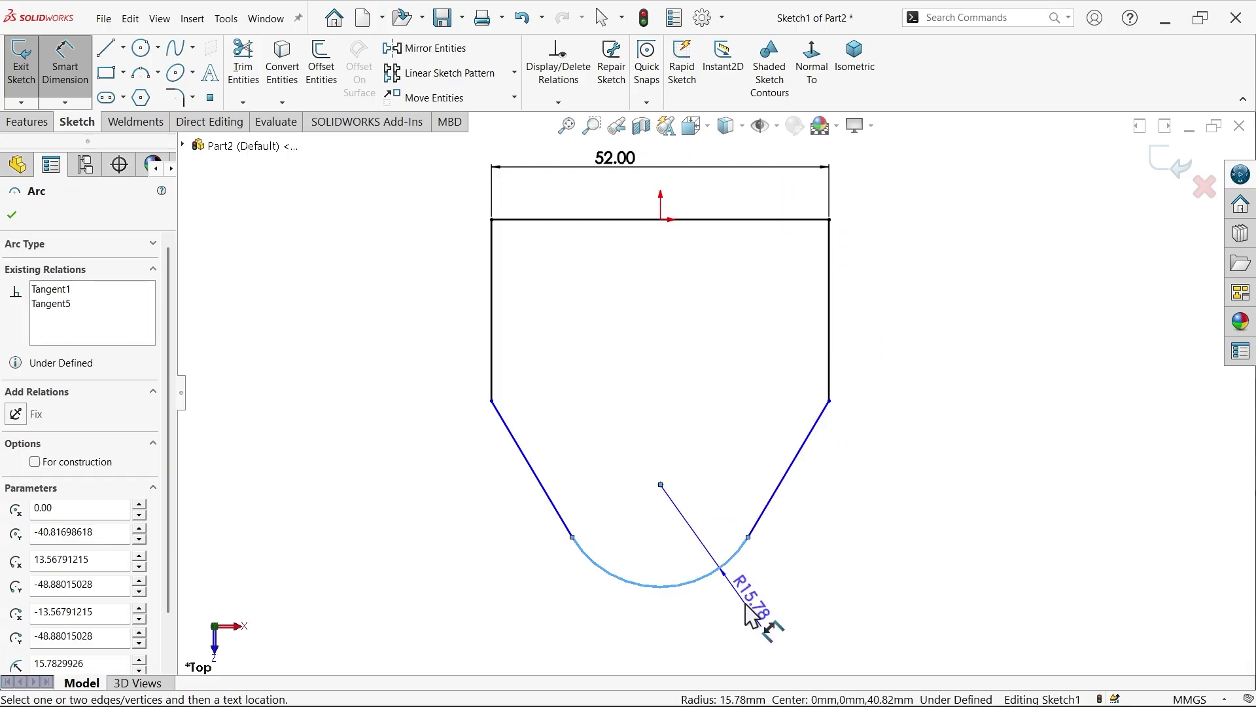
left_click(746, 602)
type("11")
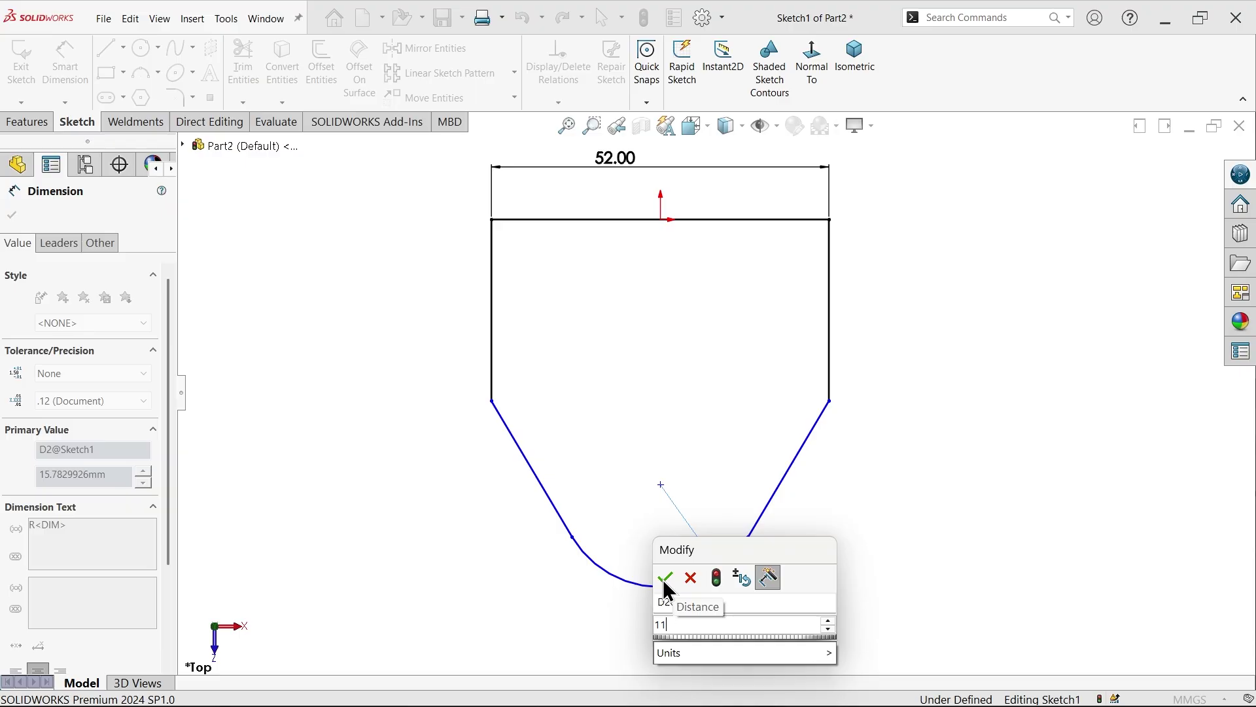
left_click(664, 578)
Dimension the vertical distance between the arc's center and the right vertical line's lower endpoint as 32.5 mm.
left_click(661, 484)
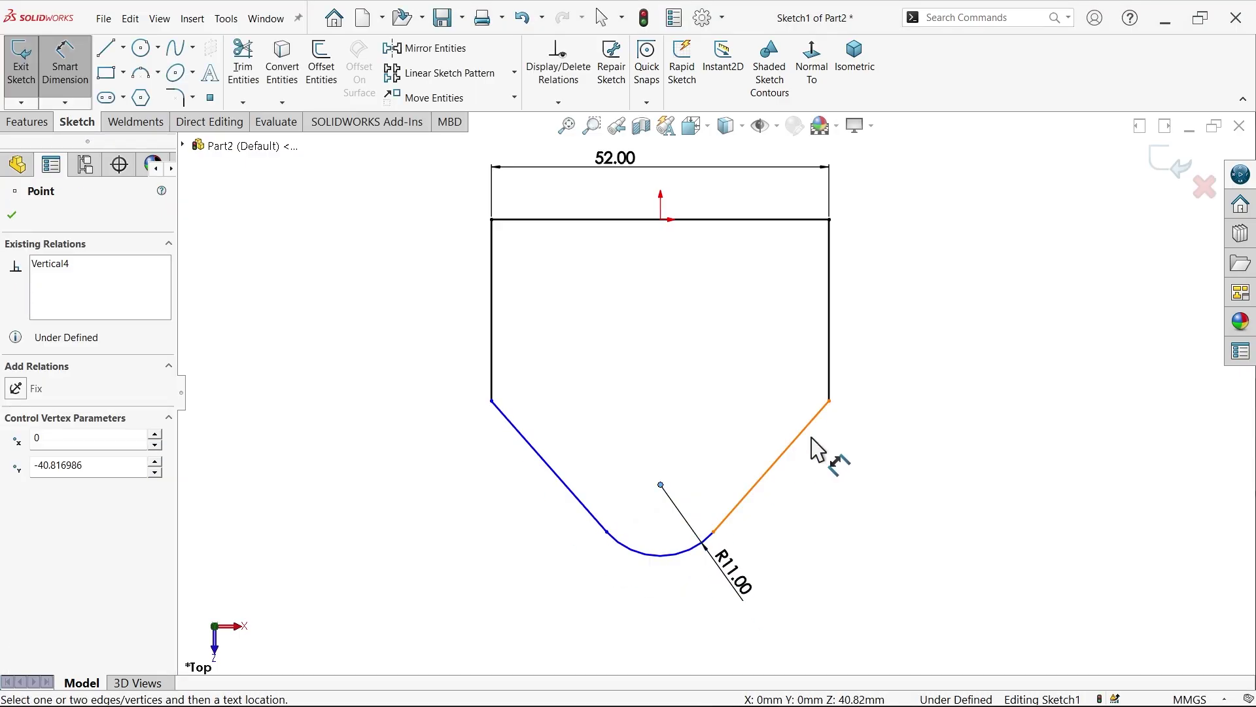
left_click(830, 401)
left_click(925, 468)
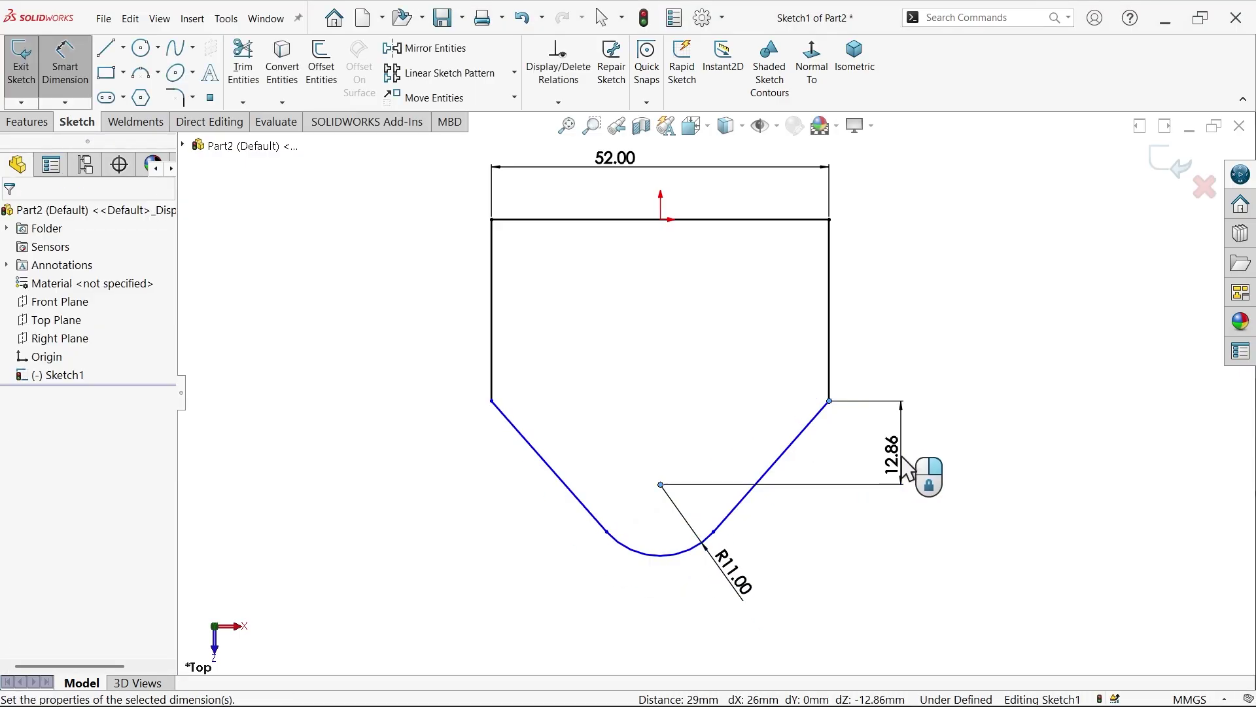
type("32.5")
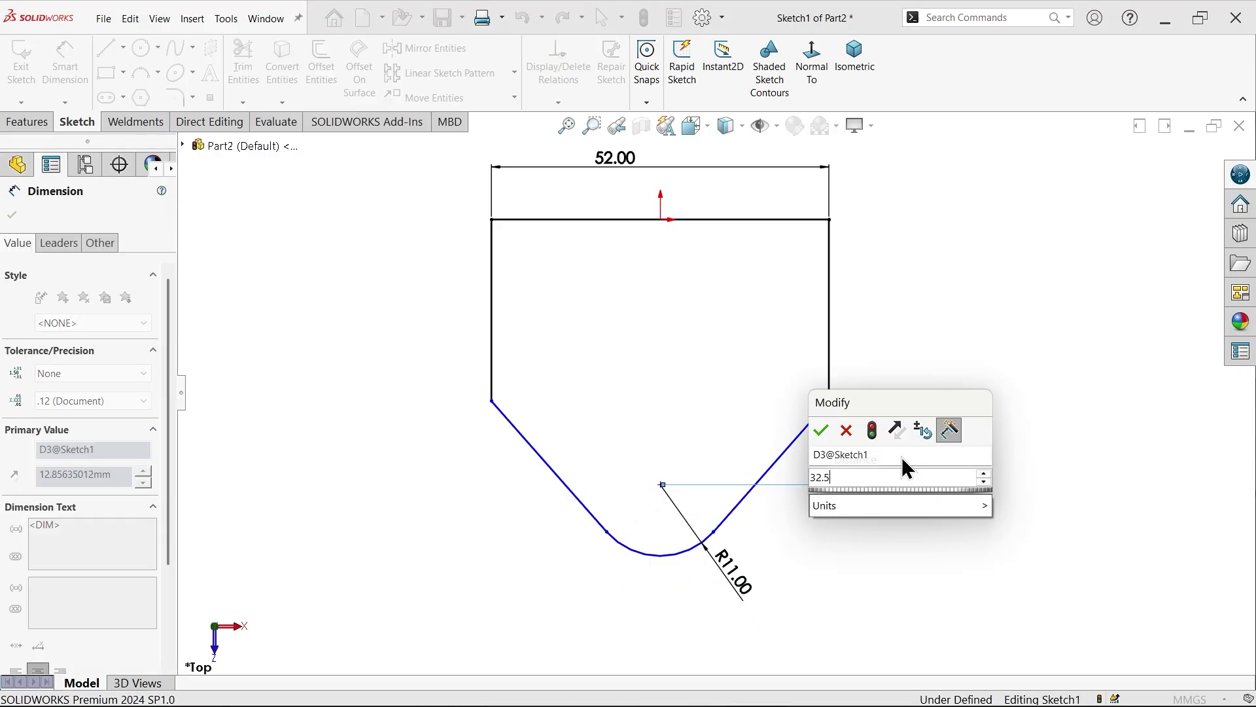
left_click(821, 432)
key("Escape")
key("f")
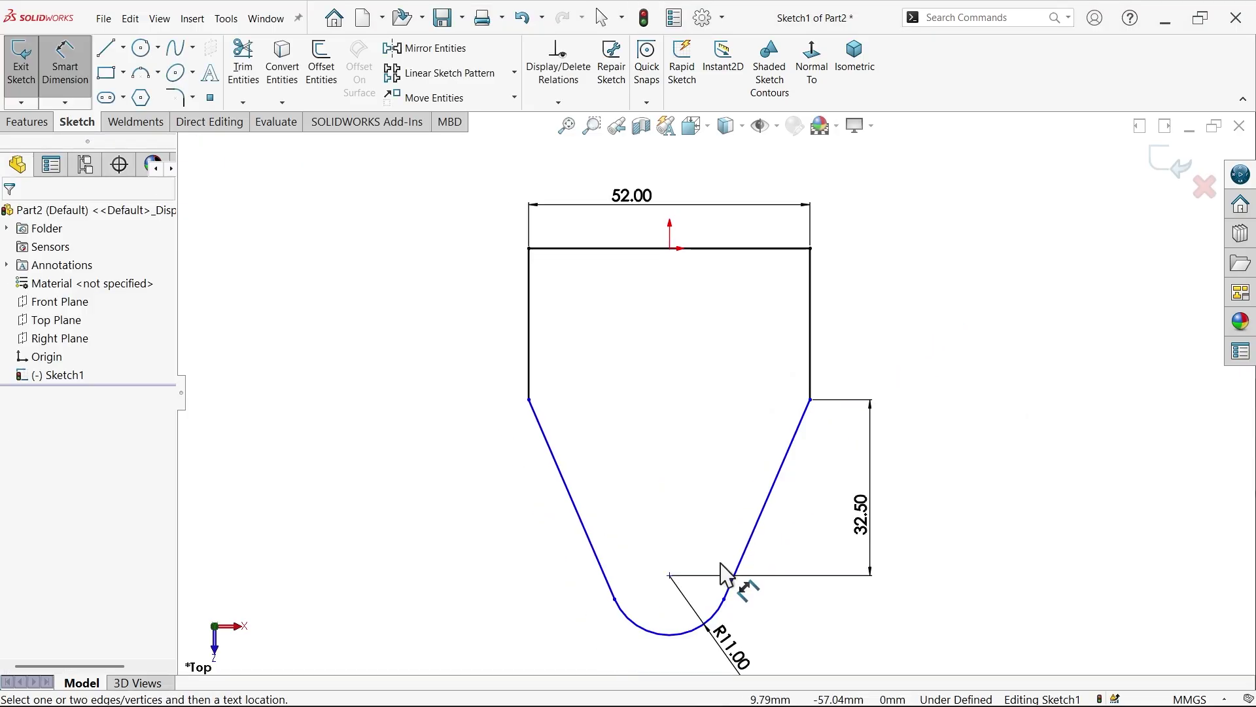
Dimension the vertical distance between the arc's center and the top horizontal line with the expression 52.5+15.
left_click(669, 576)
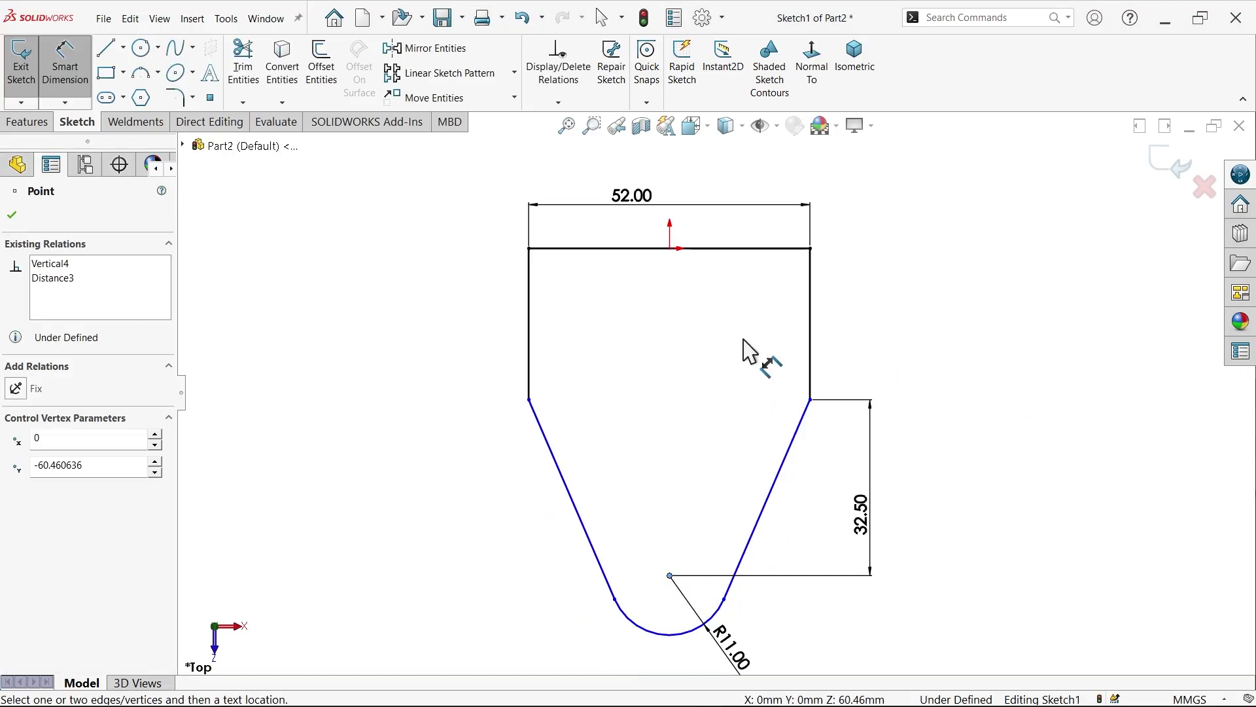
left_click(779, 248)
left_click(435, 353)
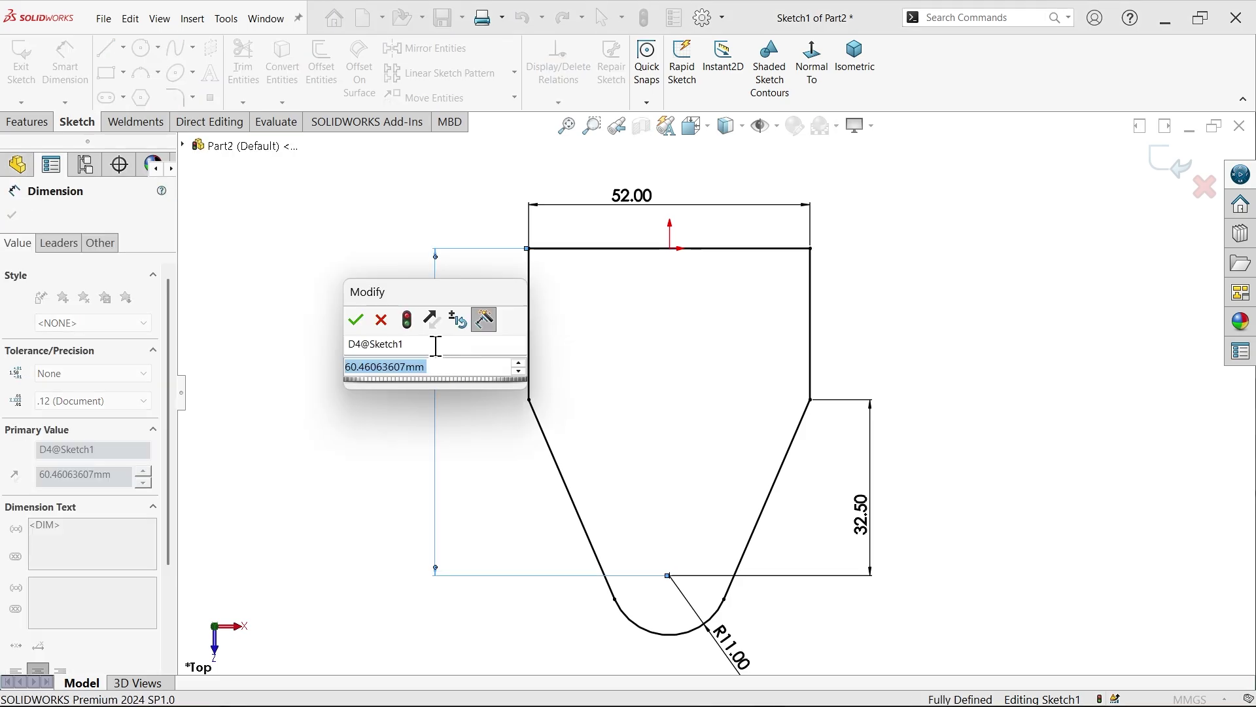
type("52.5+15")
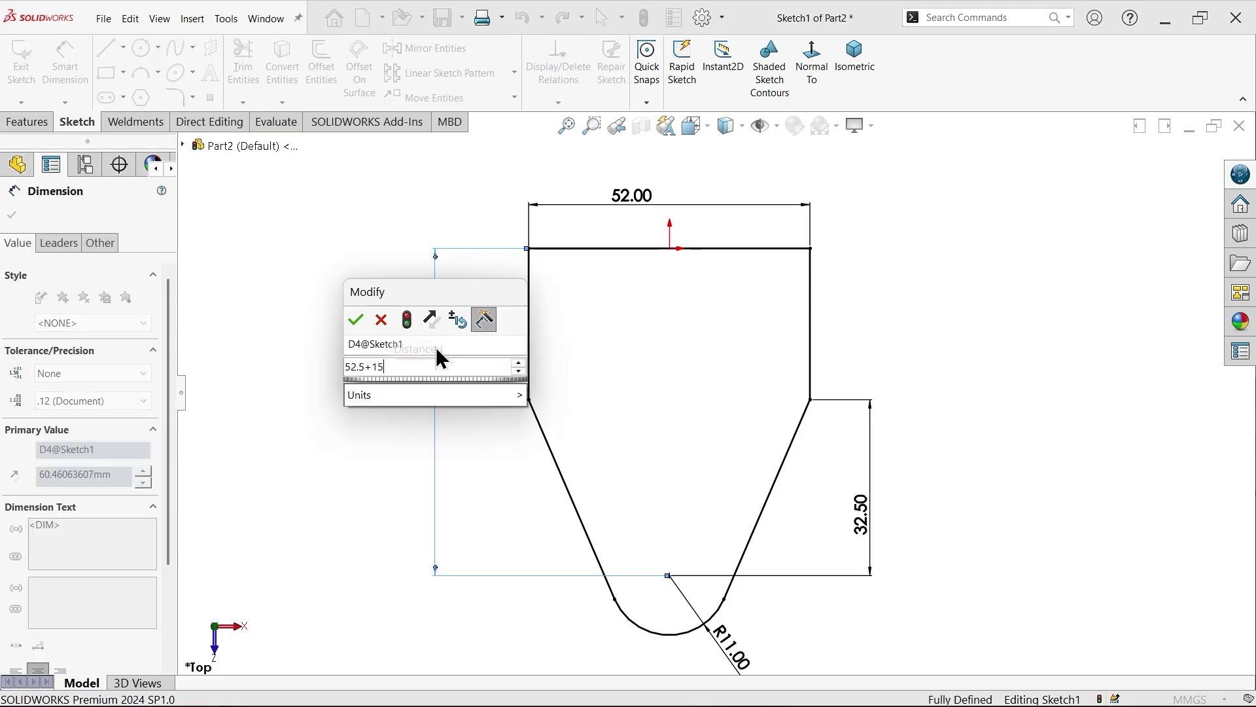
left_click(349, 322)
scroll(662, 370, "up", 2)
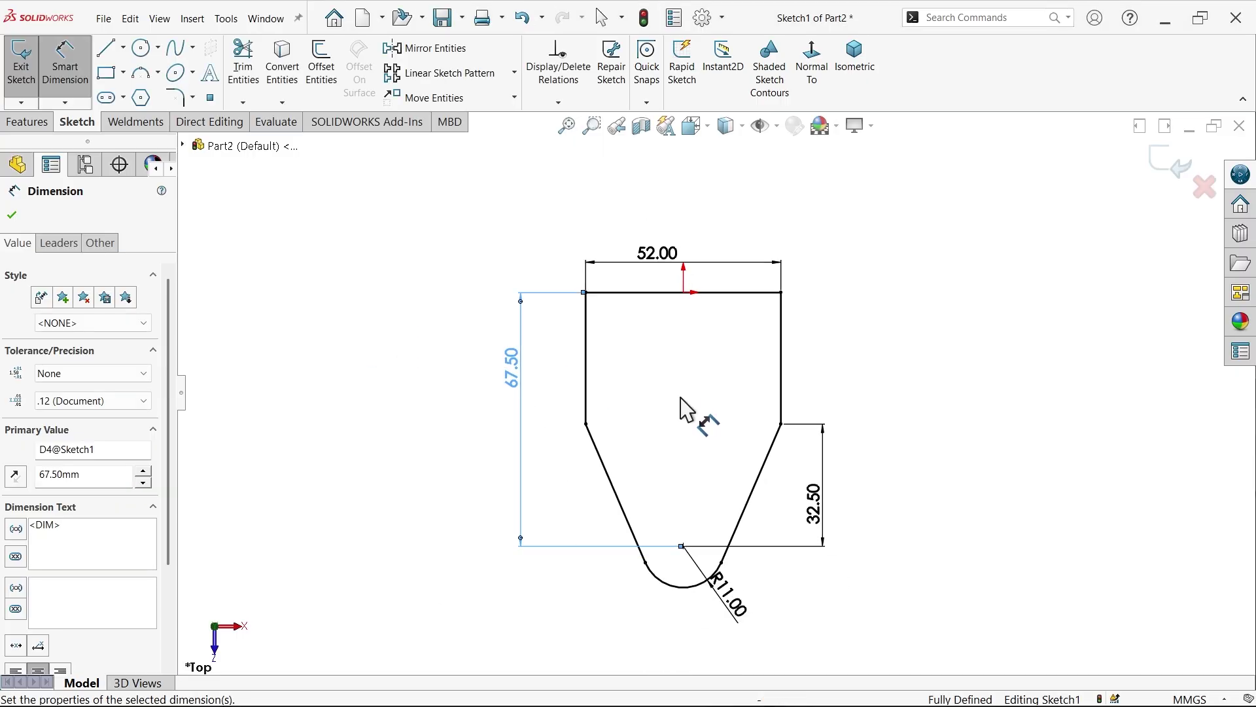
scroll(705, 467, "down", 1)
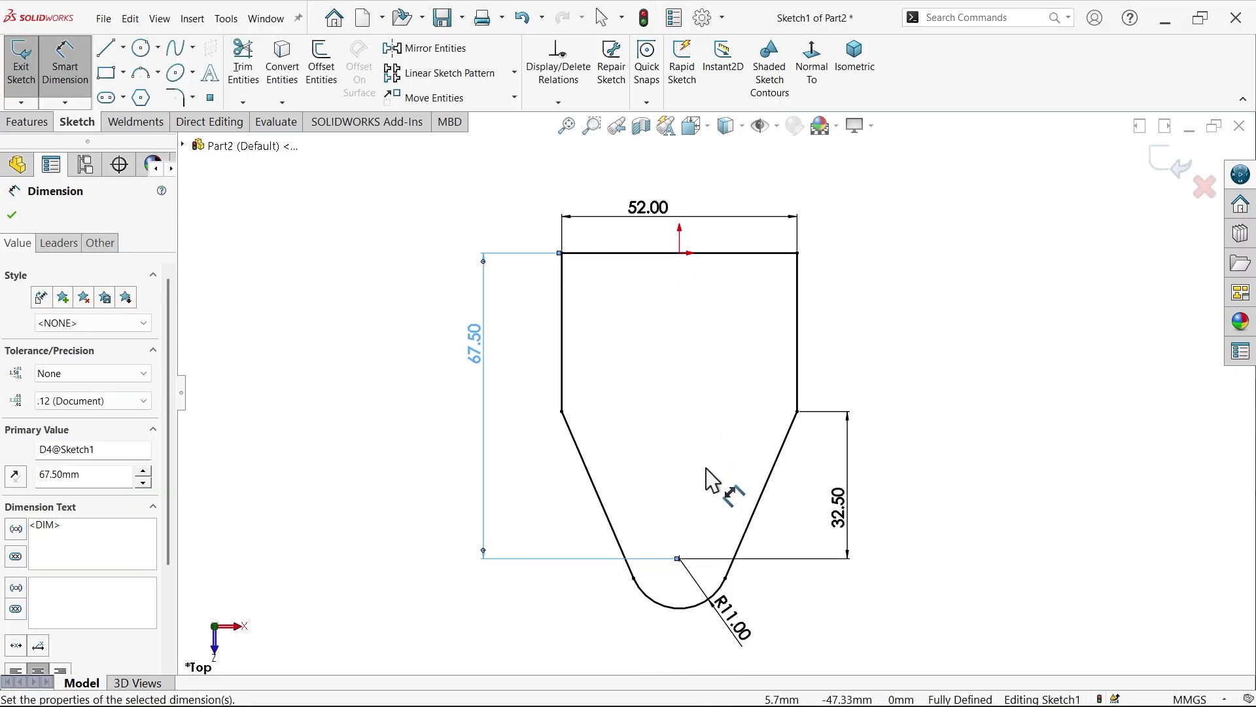
Draw a circle centered on the lower arc's center point and dimension its diameter as 11 mm.
left_click(140, 47)
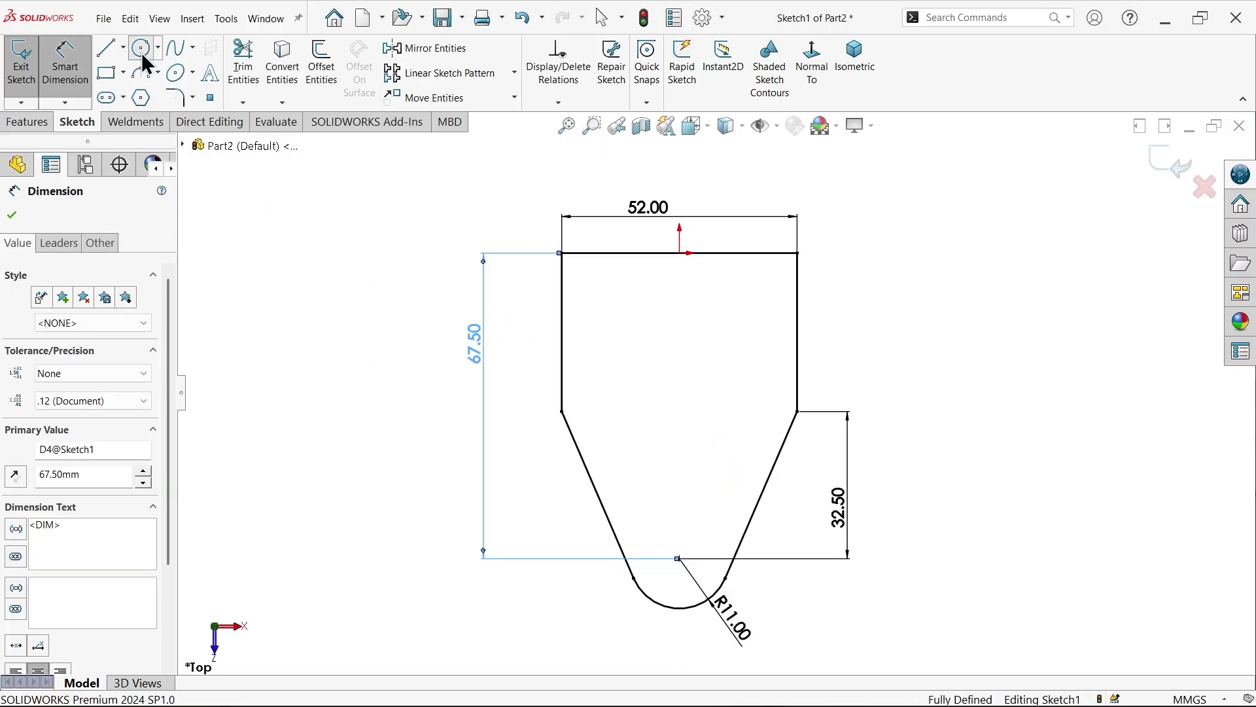
left_click(681, 558)
left_click(691, 519)
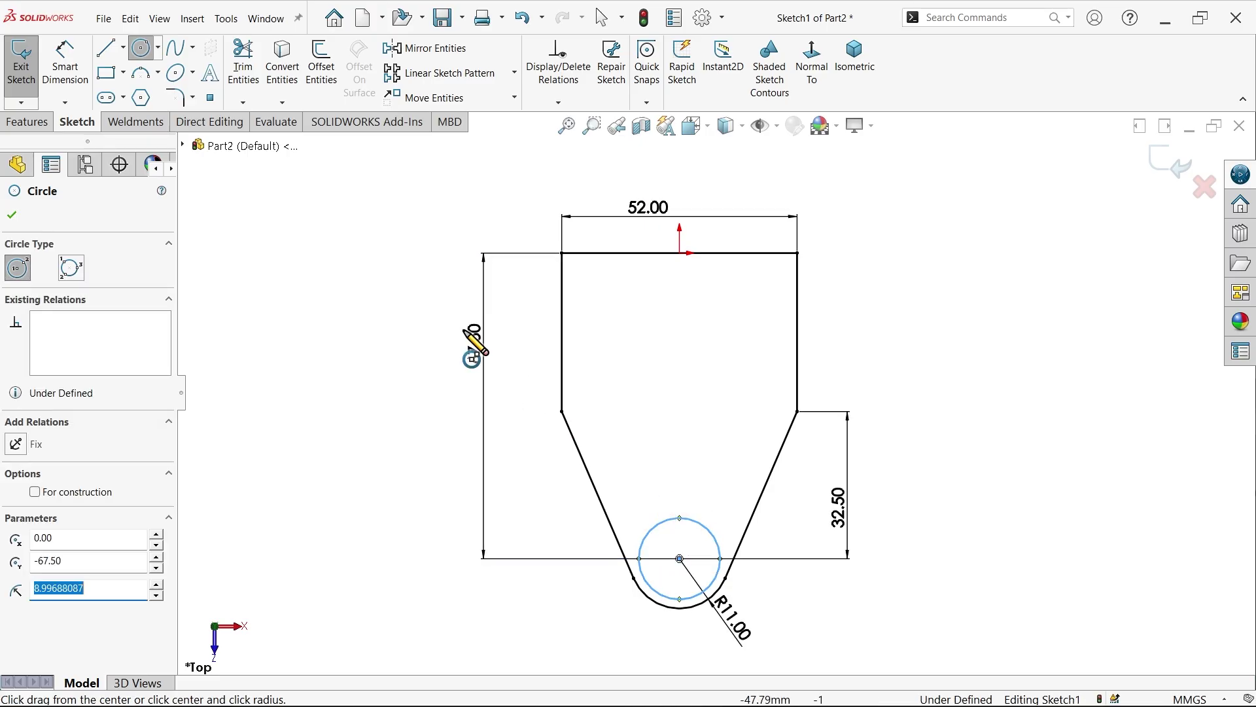
left_click(79, 73)
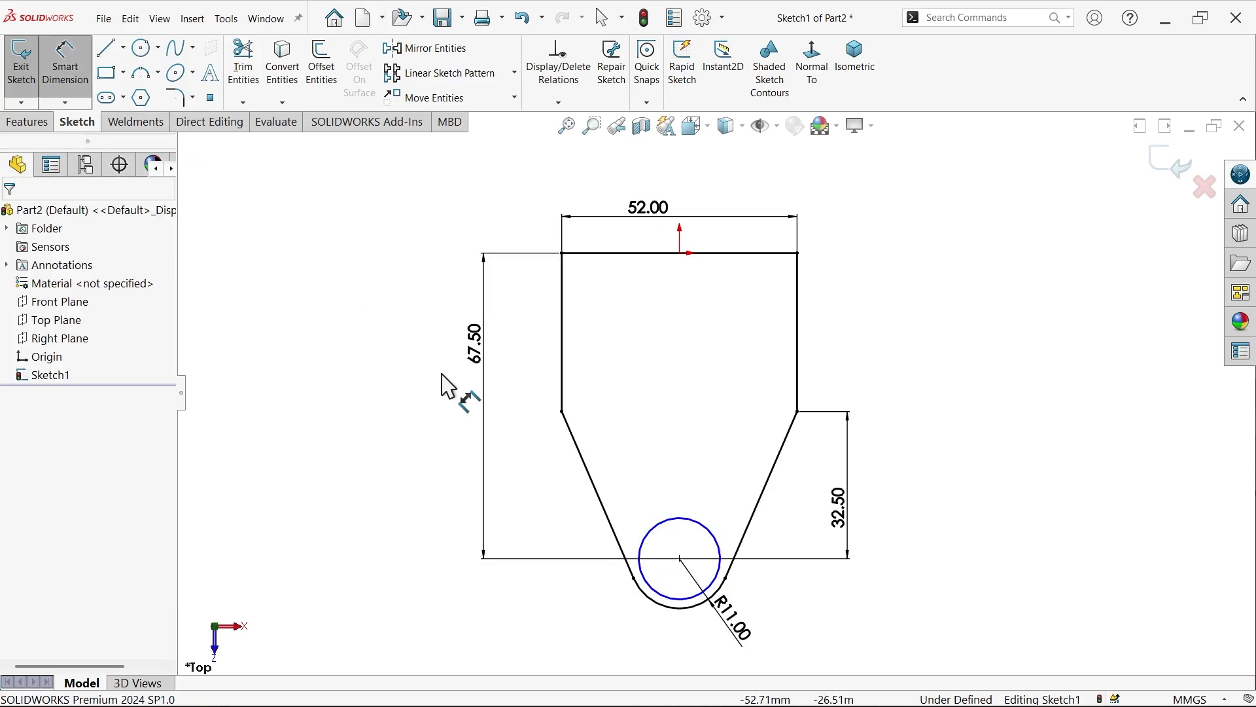
left_click(647, 527)
left_click(644, 486)
type("11")
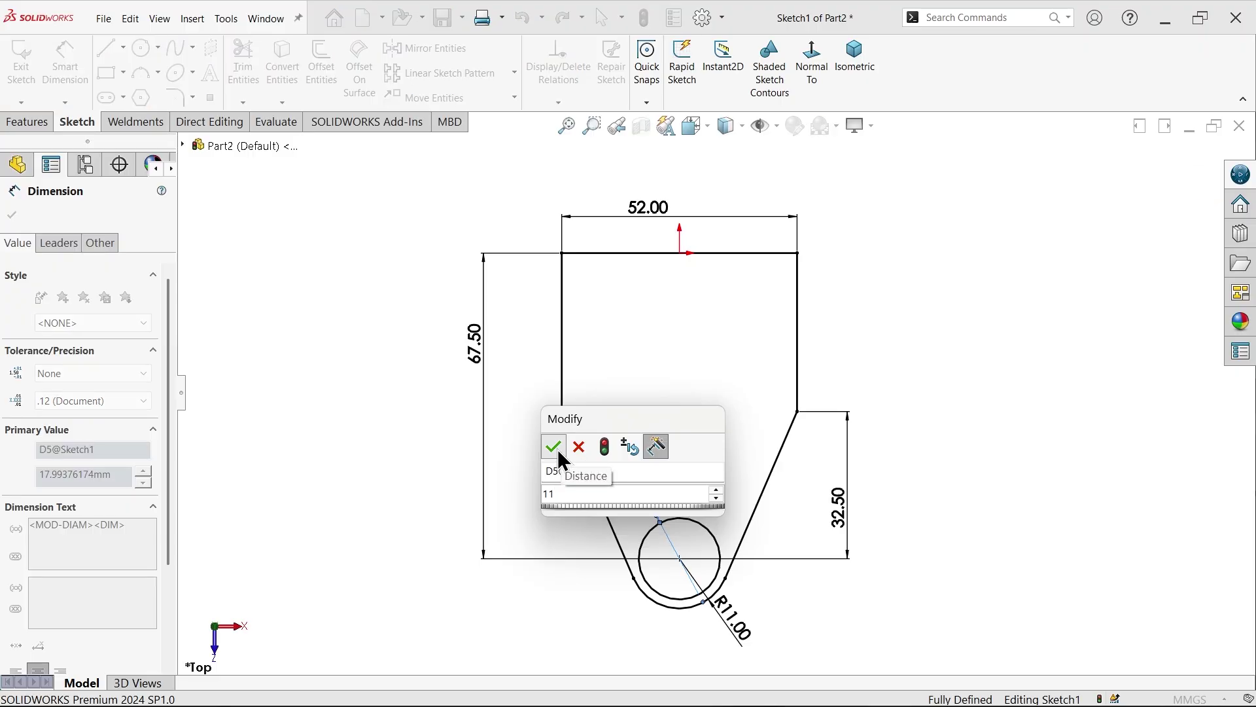
left_click(554, 444)
Extrude the base profile upward from the sketch plane as a Blind boss, 10 mm deep.
left_click(857, 63)
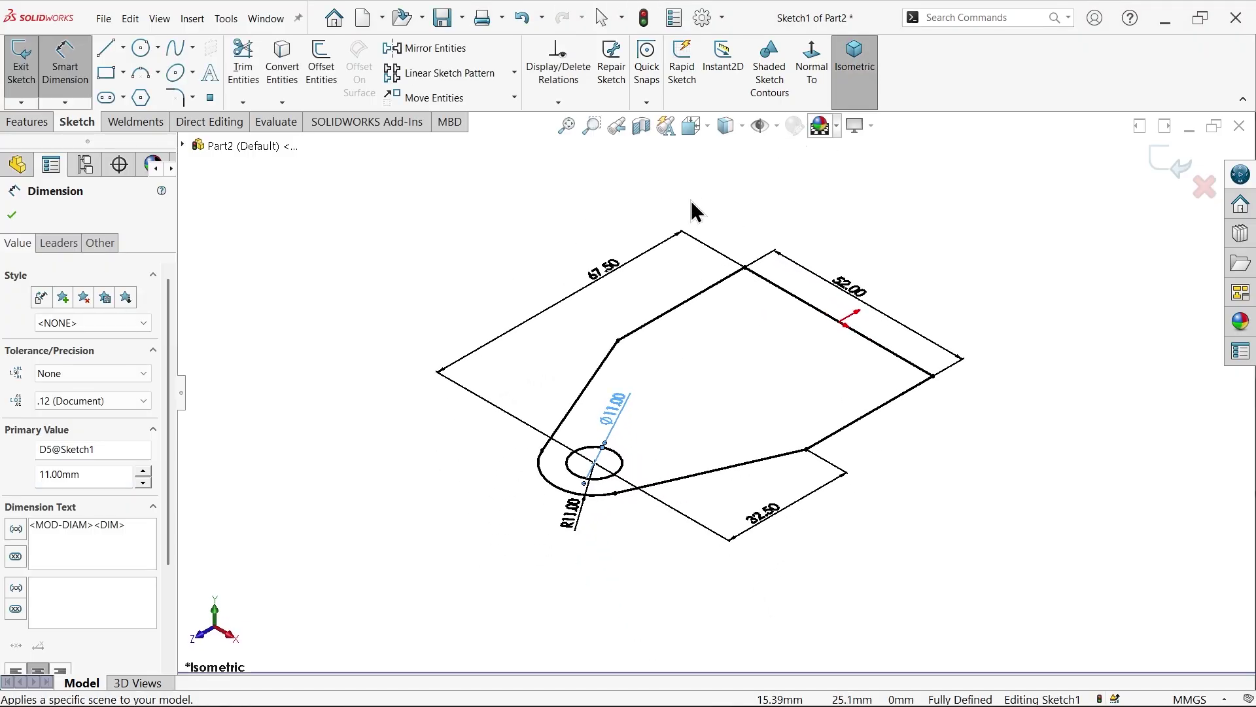
left_click(27, 122)
left_click(28, 61)
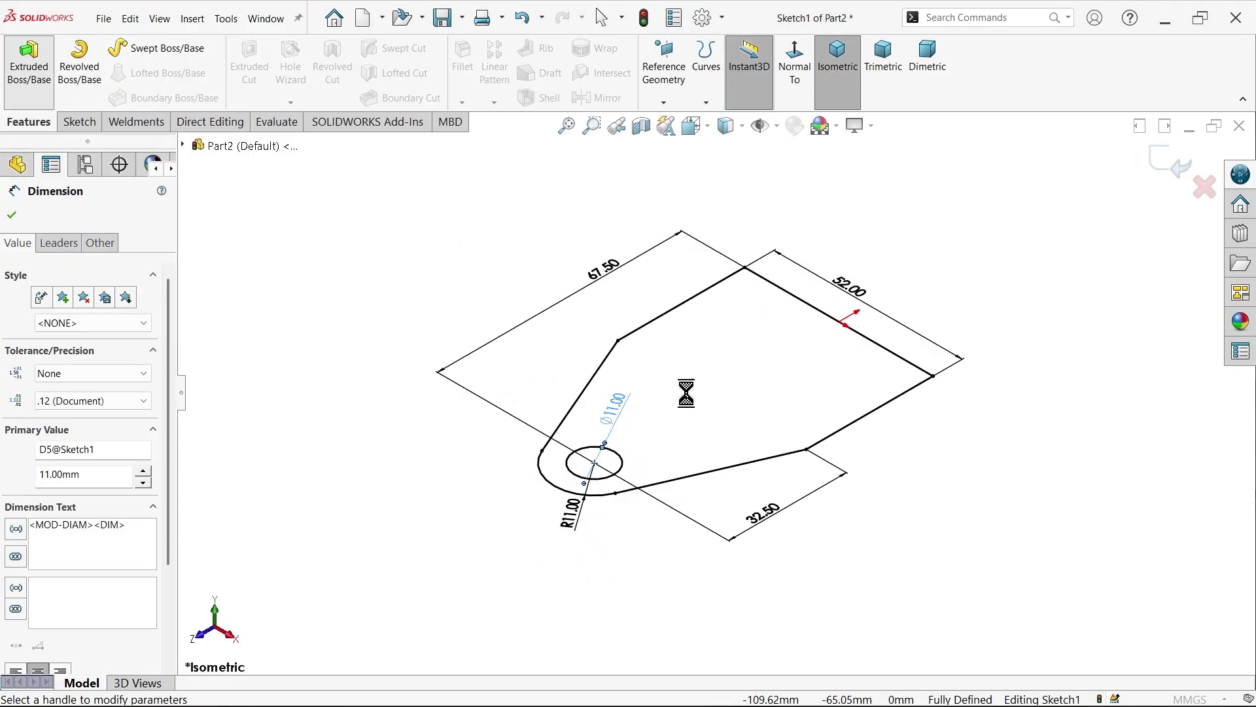
scroll(759, 363, "up", 2)
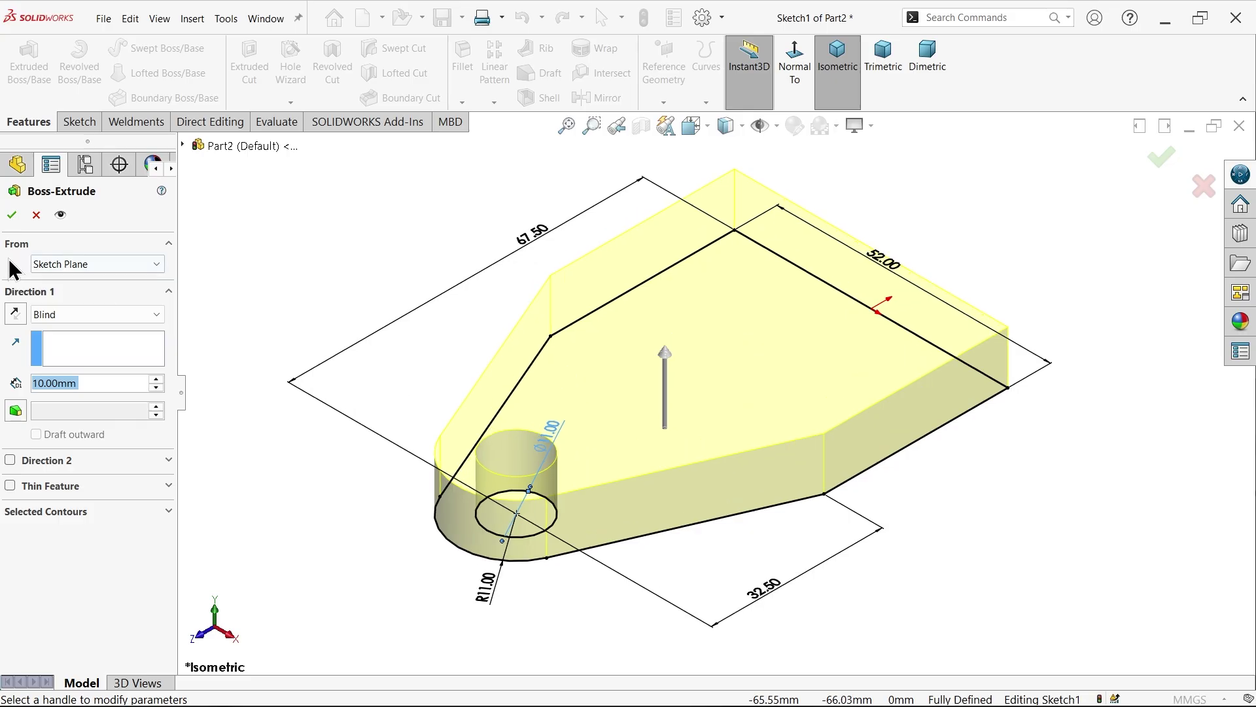
left_click(59, 261)
left_click(58, 262)
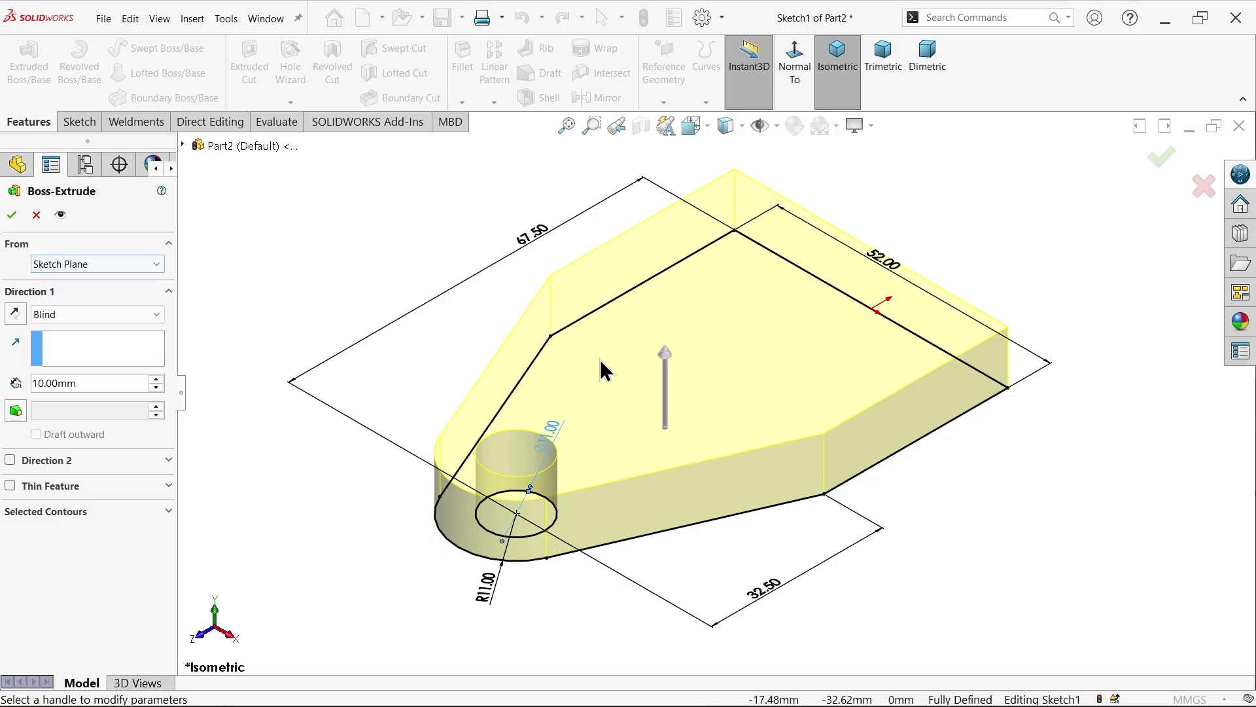
left_click(61, 317)
left_click(56, 317)
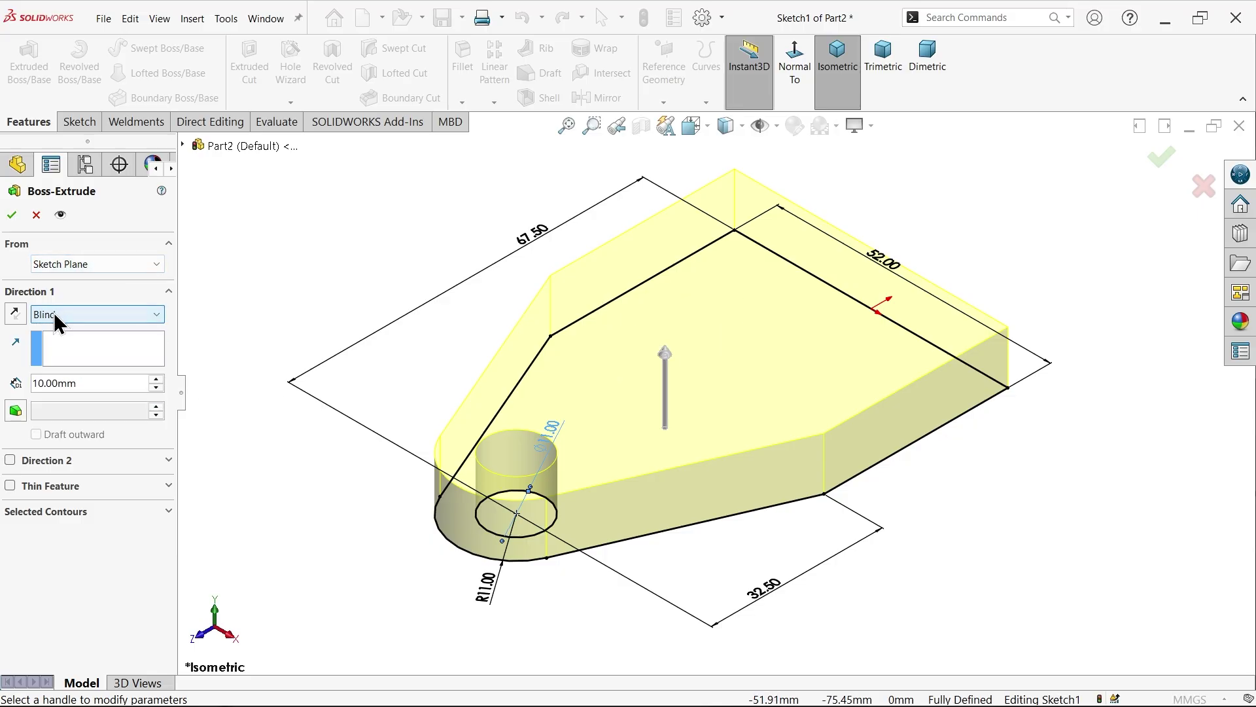
left_click(14, 315)
left_click(13, 315)
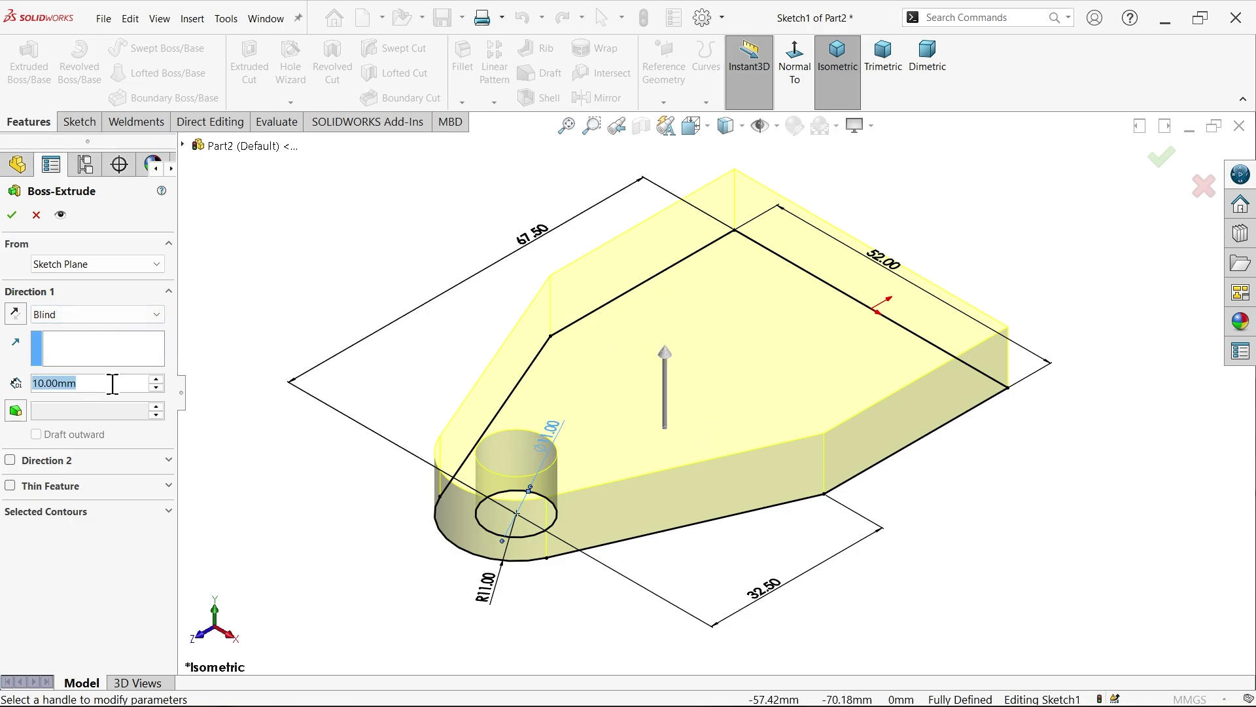
left_click(11, 214)
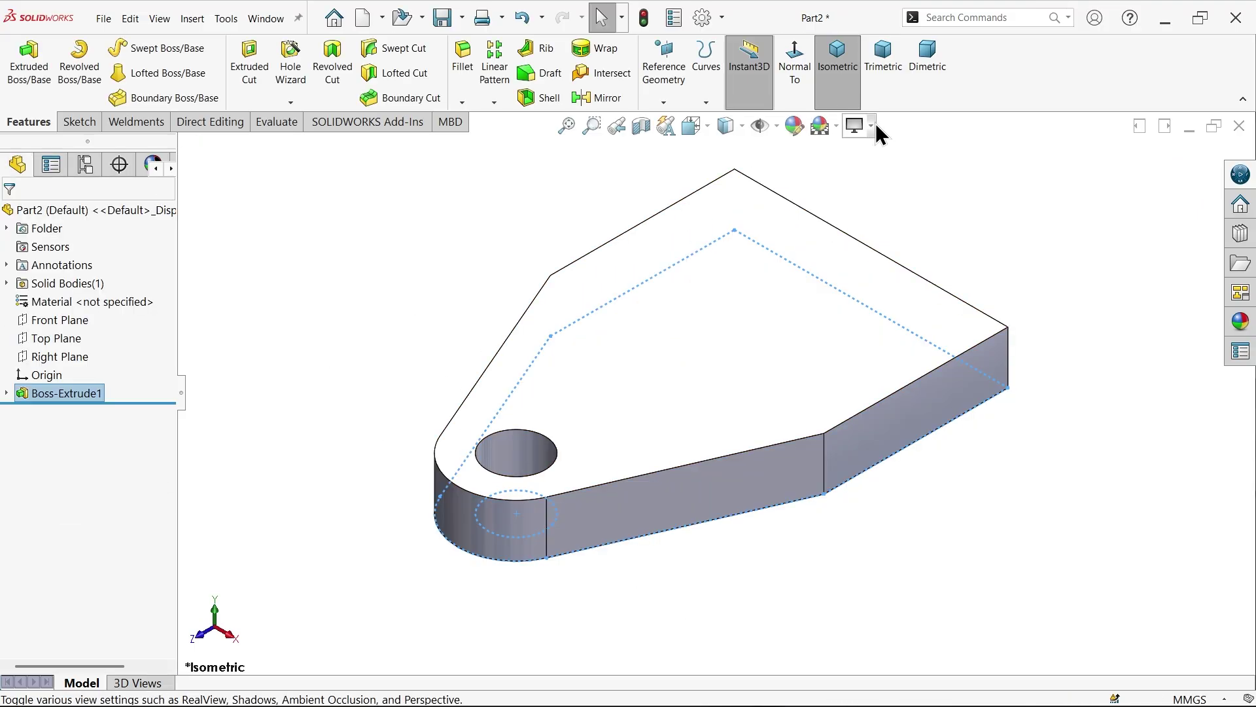
Toggle RealView graphics and apply the high gloss "polished plastic1" appearance to the part.
left_click(870, 126)
left_click(885, 149)
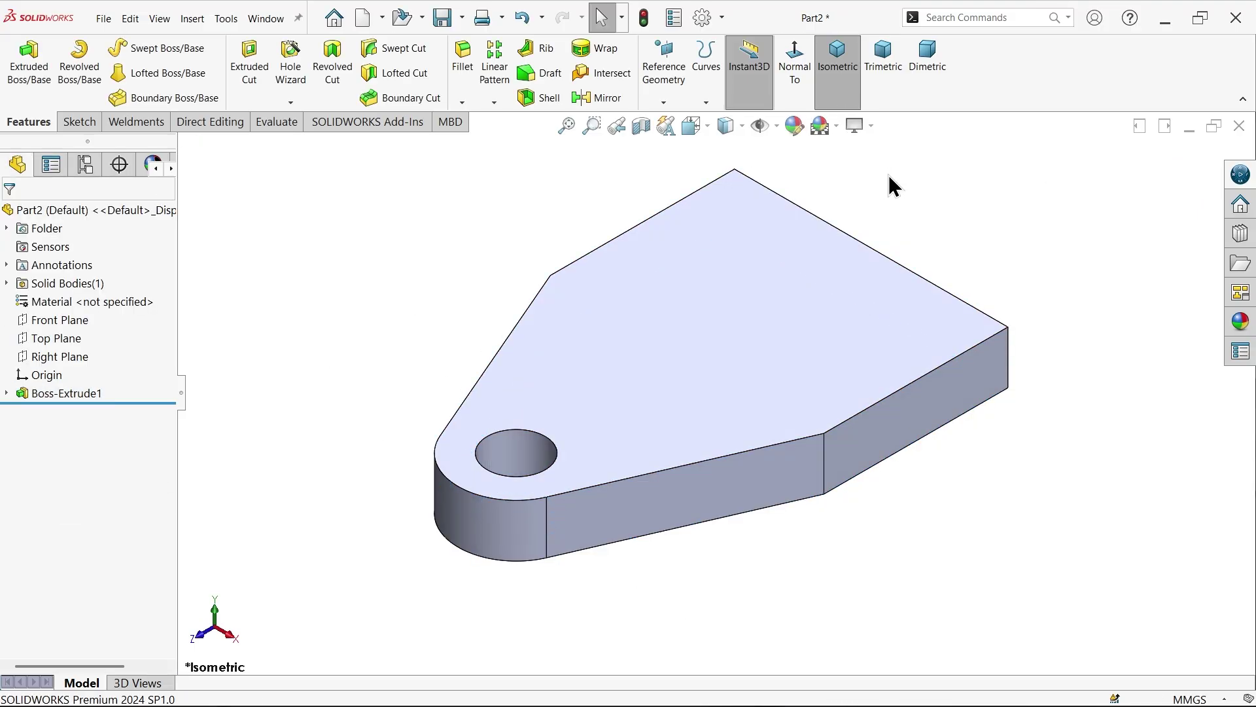
left_click(1251, 323)
double_click(1173, 625)
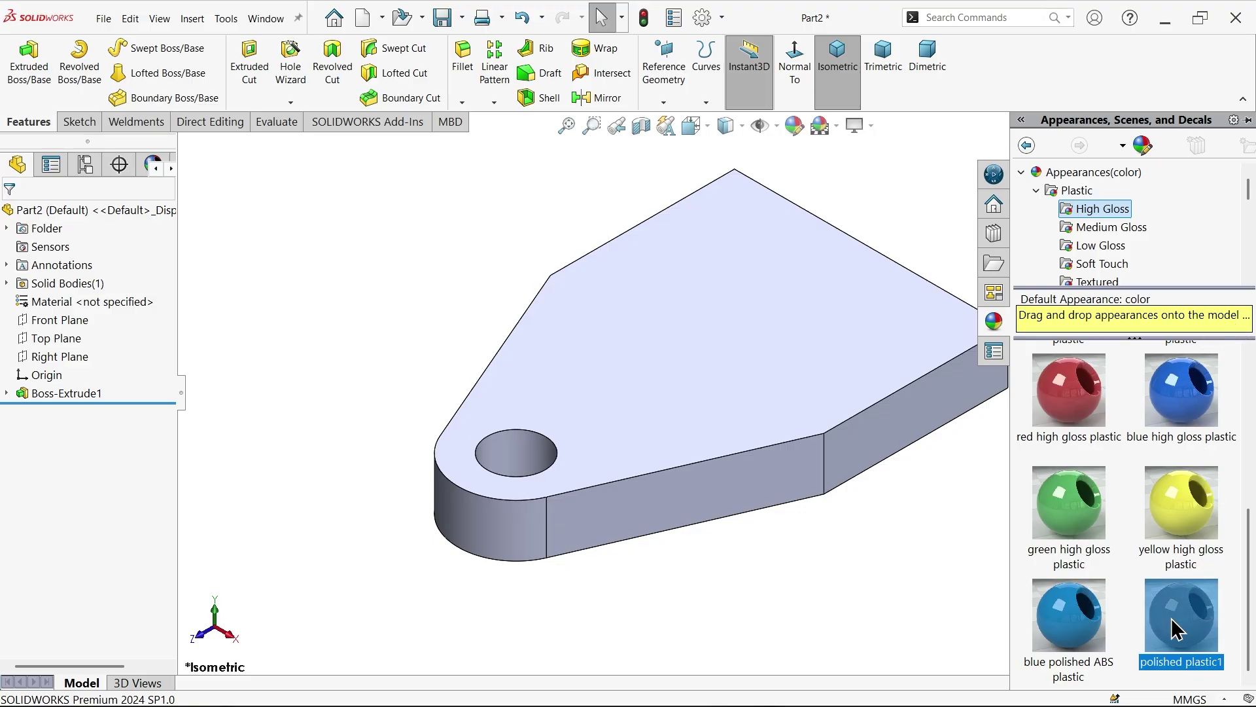
Switch to the image viewer with SolidWorks Exercise 250.png and examine the dimensions in the top, left and front views.
key("alt+Tab")
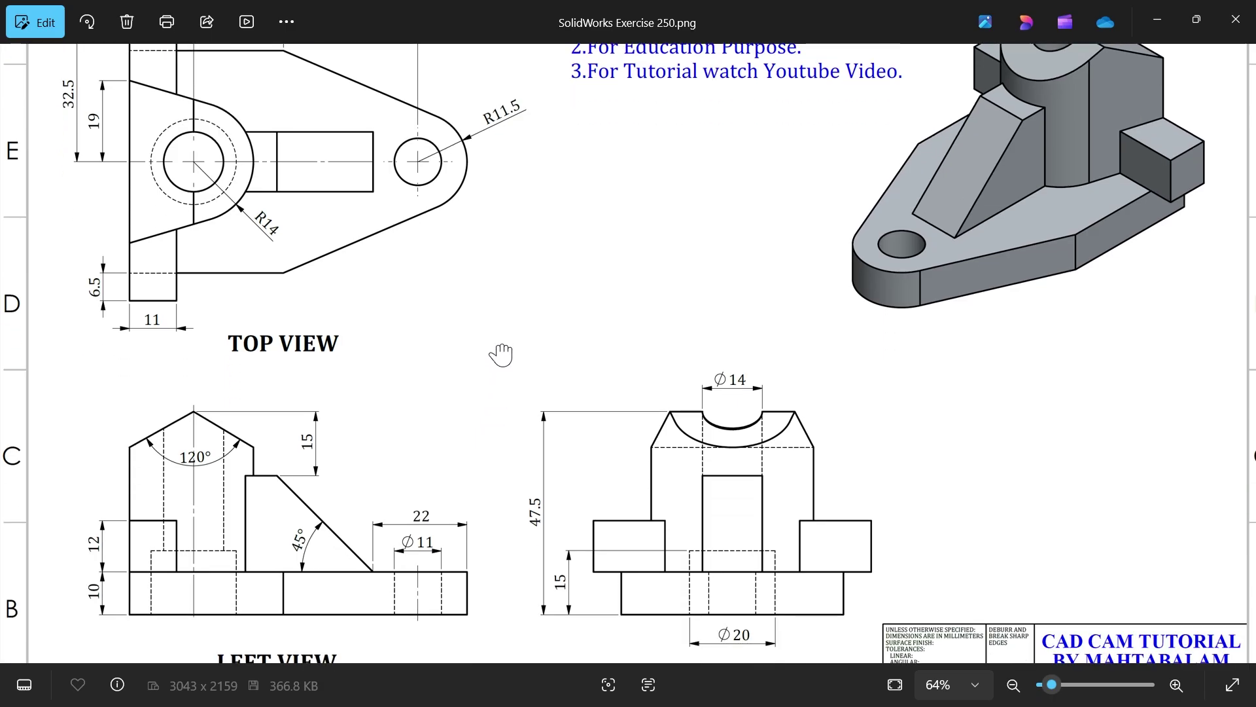
left_click_drag(499, 353, 493, 434)
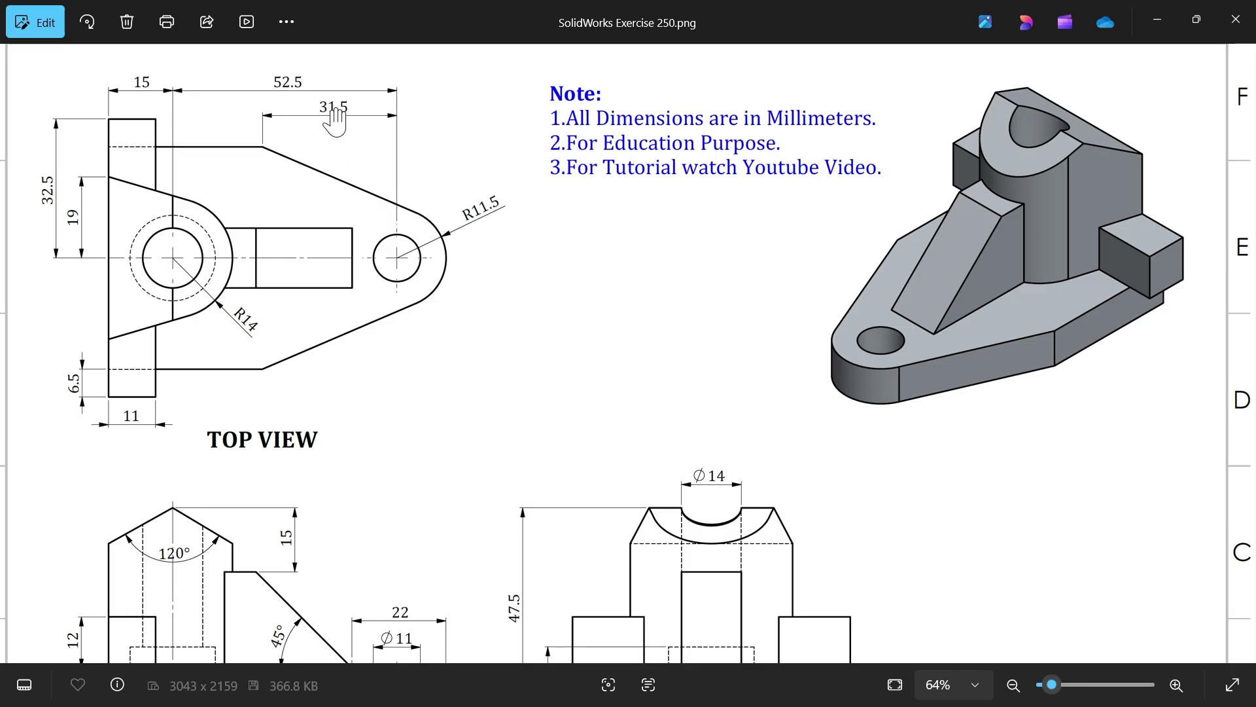
mouse_move(363, 358)
left_mouse_down()
mouse_move(457, 308)
mouse_move(451, 191)
left_mouse_up()
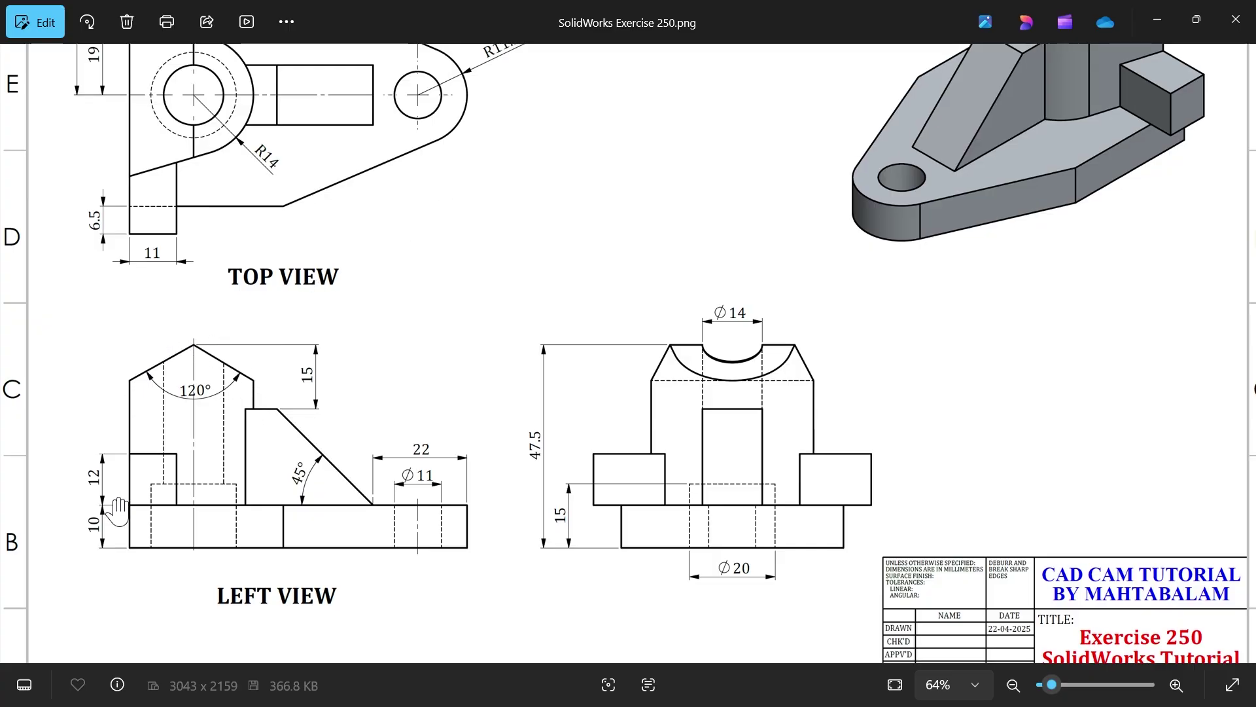
mouse_move(207, 275)
left_mouse_down()
mouse_move(236, 421)
mouse_move(229, 452)
left_mouse_up()
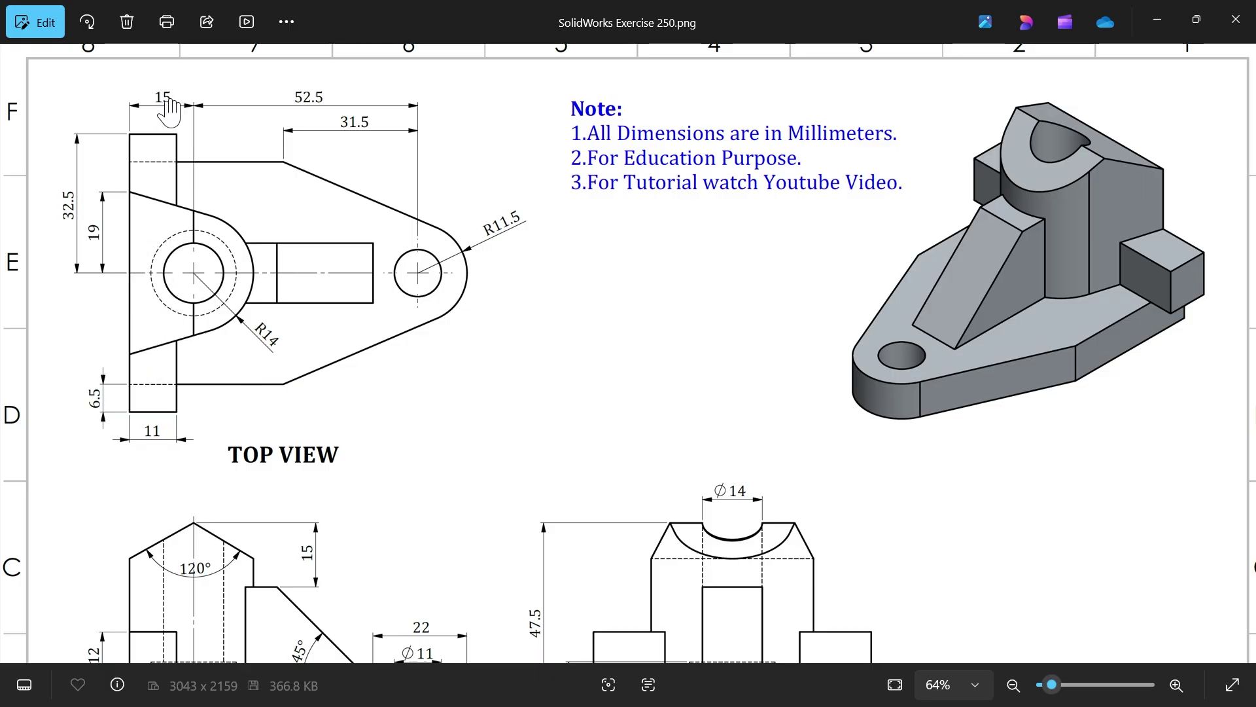
scroll(202, 421, "down", 3)
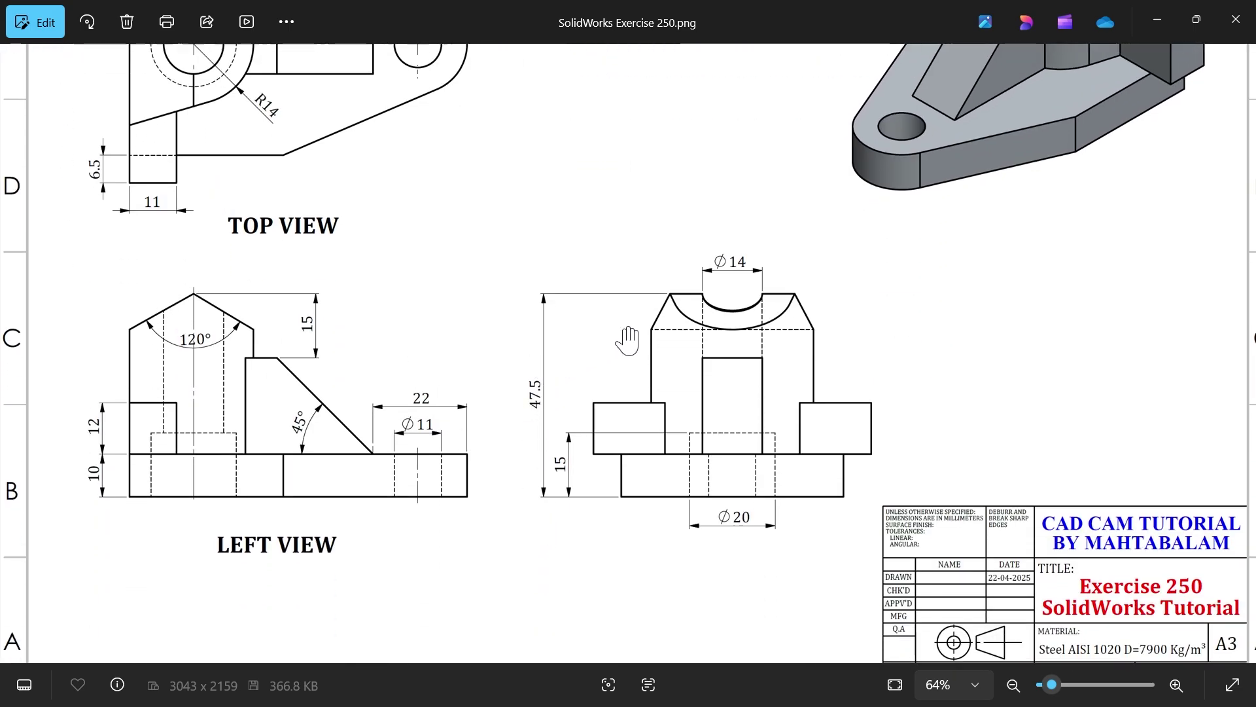
mouse_move(543, 224)
left_mouse_down()
mouse_move(541, 359)
mouse_move(540, 257)
left_mouse_up()
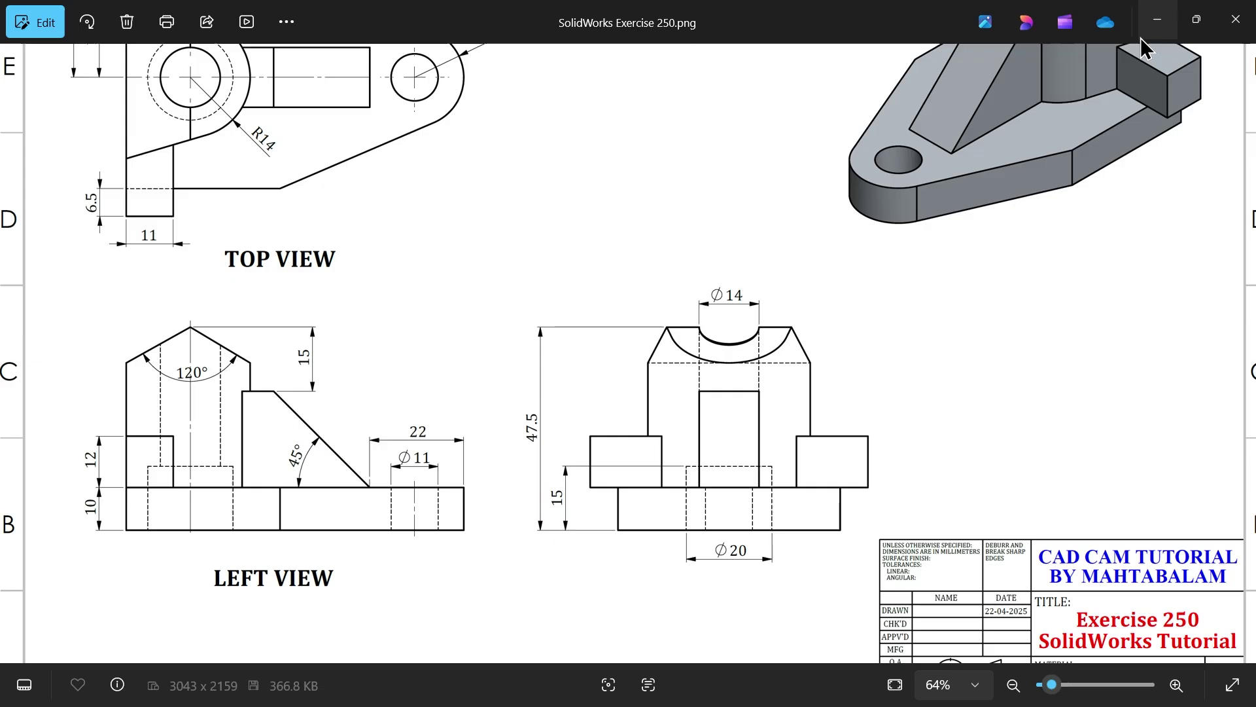
left_click(1162, 26)
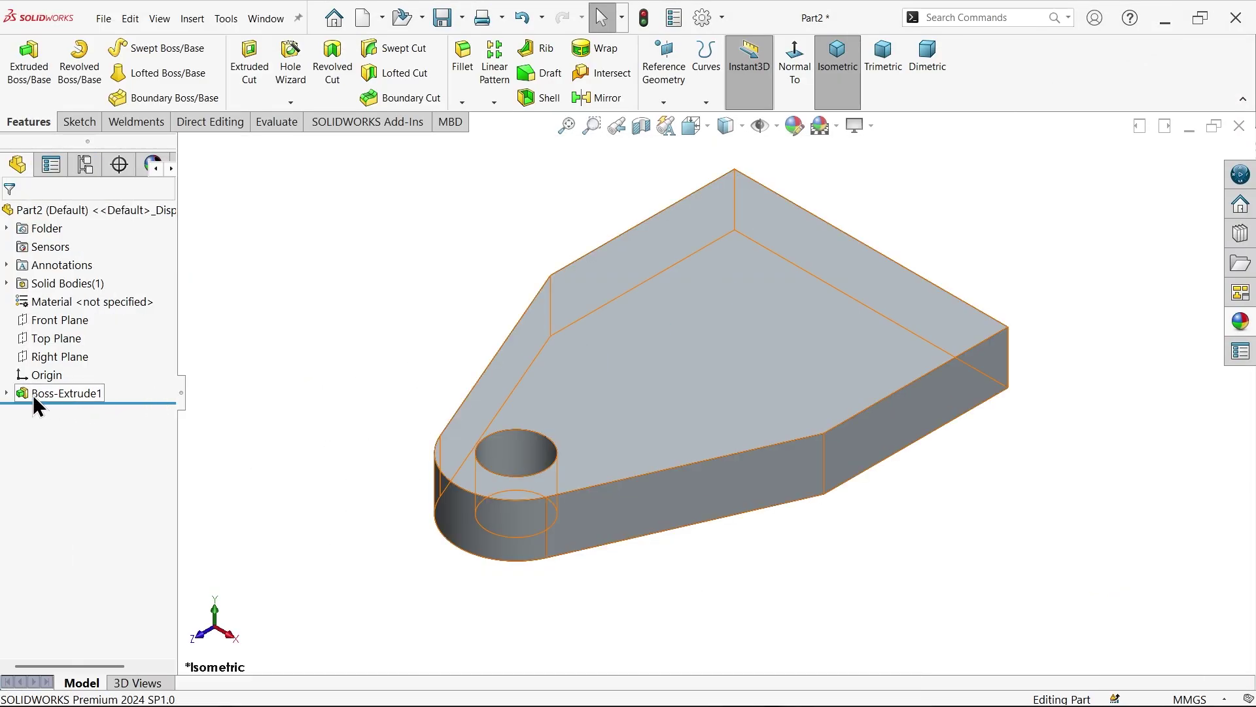
Set the radius of the rounded end in the base extrusion's sketch to 11.5 mm.
left_click(6, 393)
left_click(65, 411)
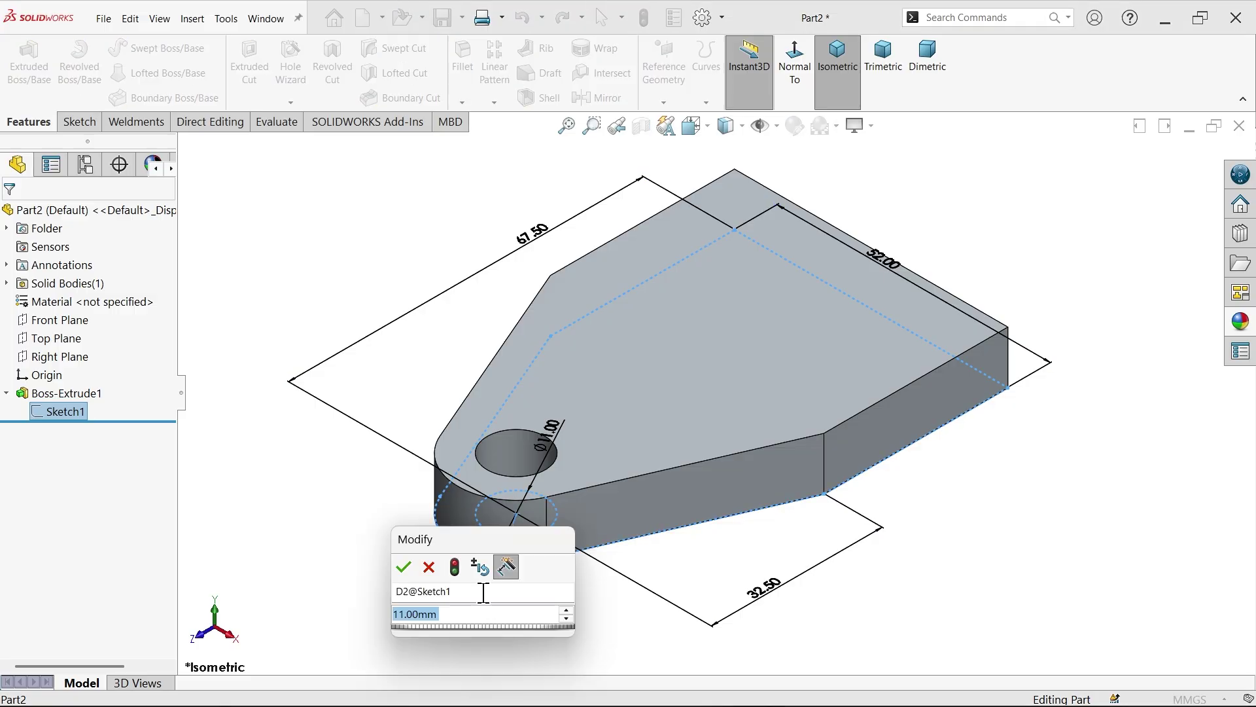
type("11.")
key("Return")
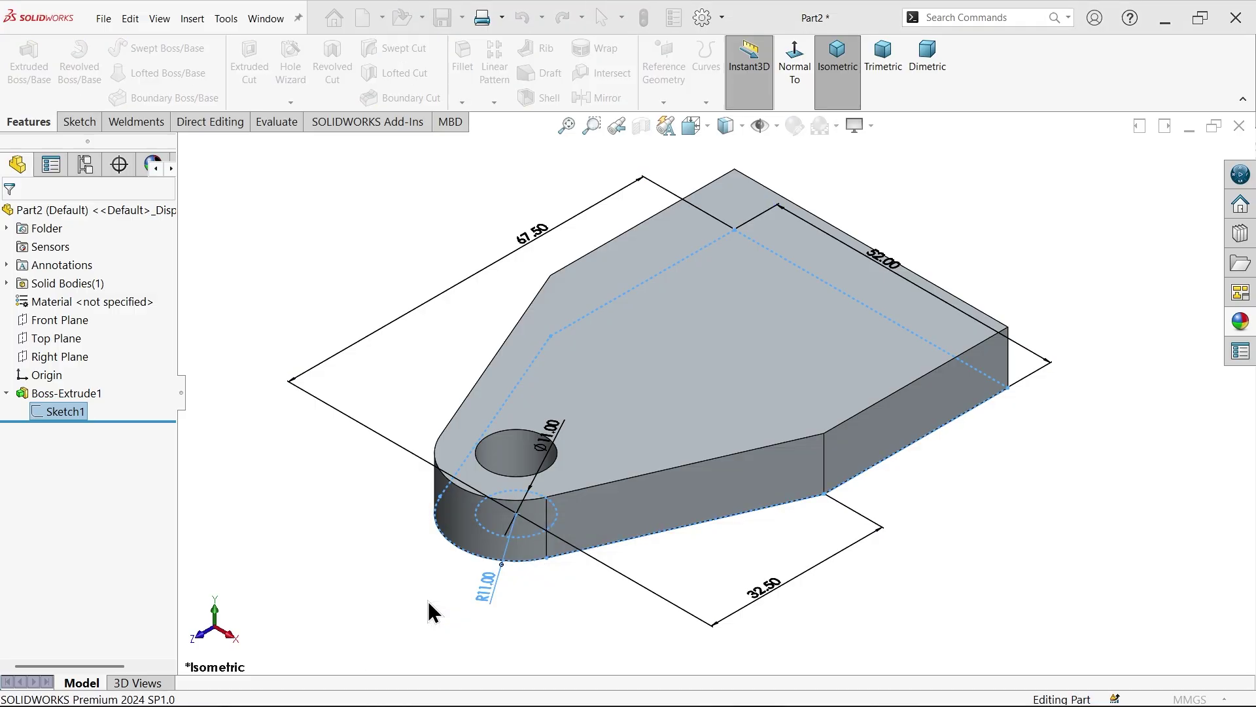
Set the 32.5 mm distance between the arc's center and the side line's endpoint to 31.5 mm.
left_click(761, 591)
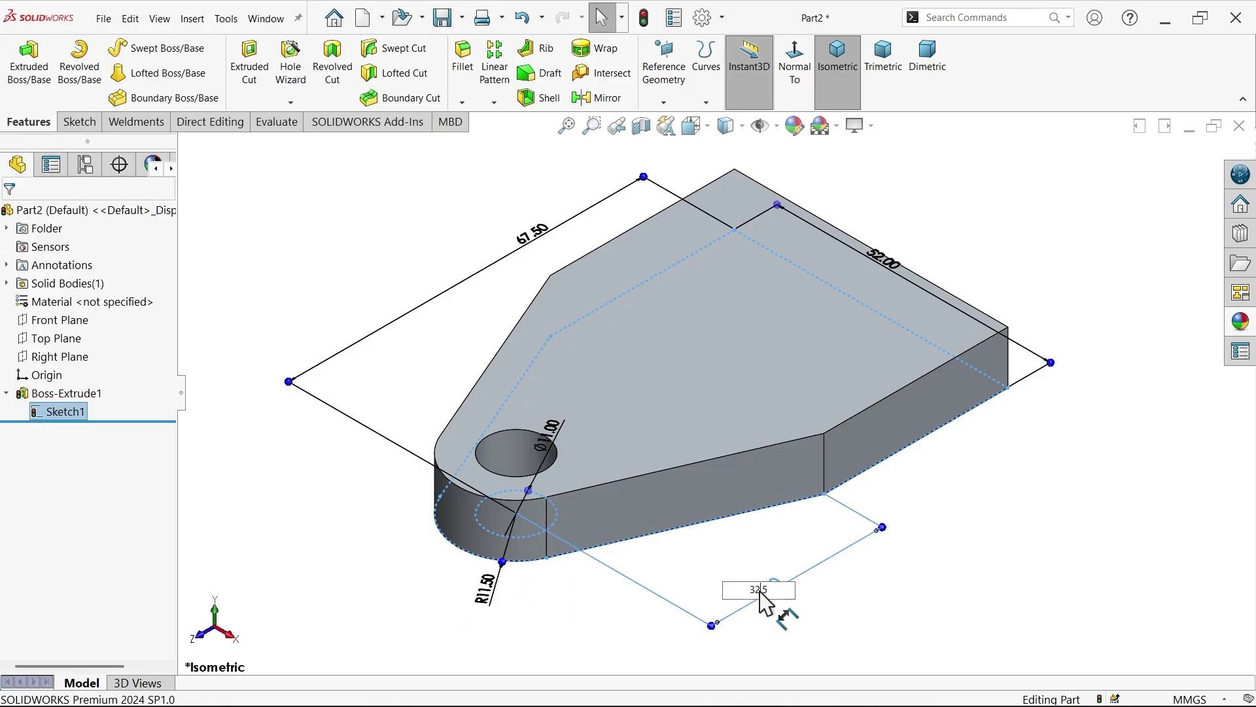
left_click_drag(769, 591, 736, 591)
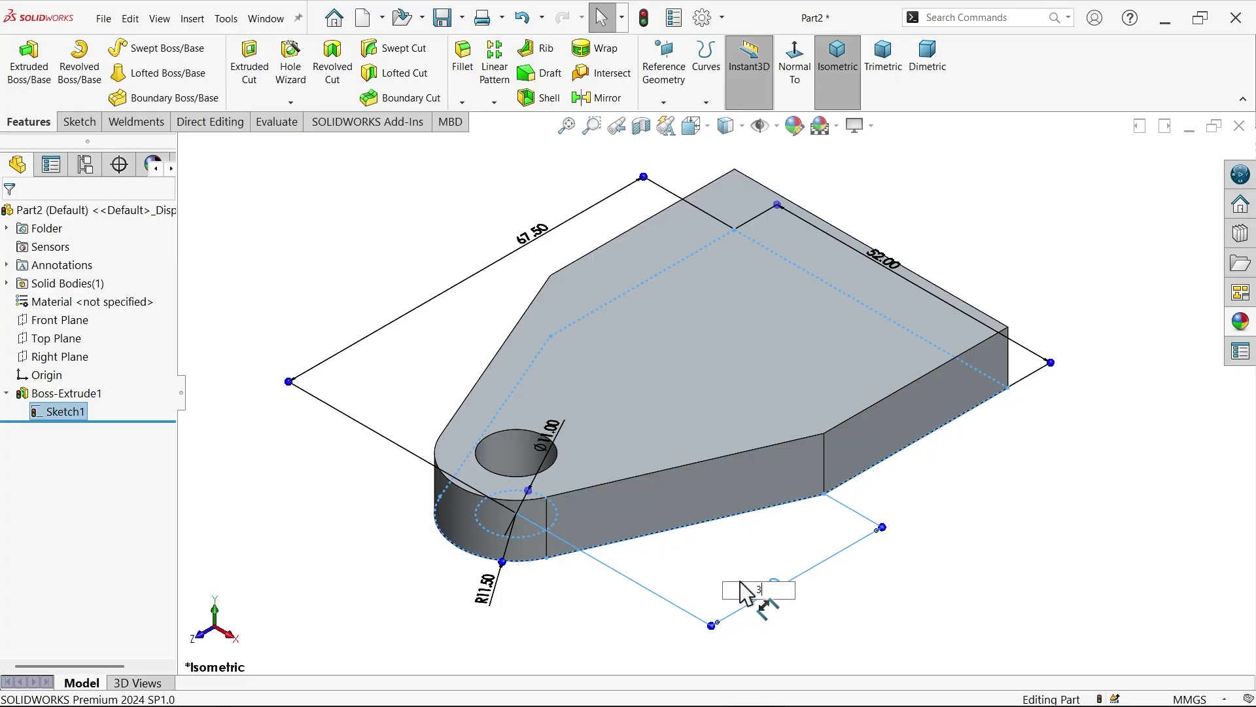
key("Return")
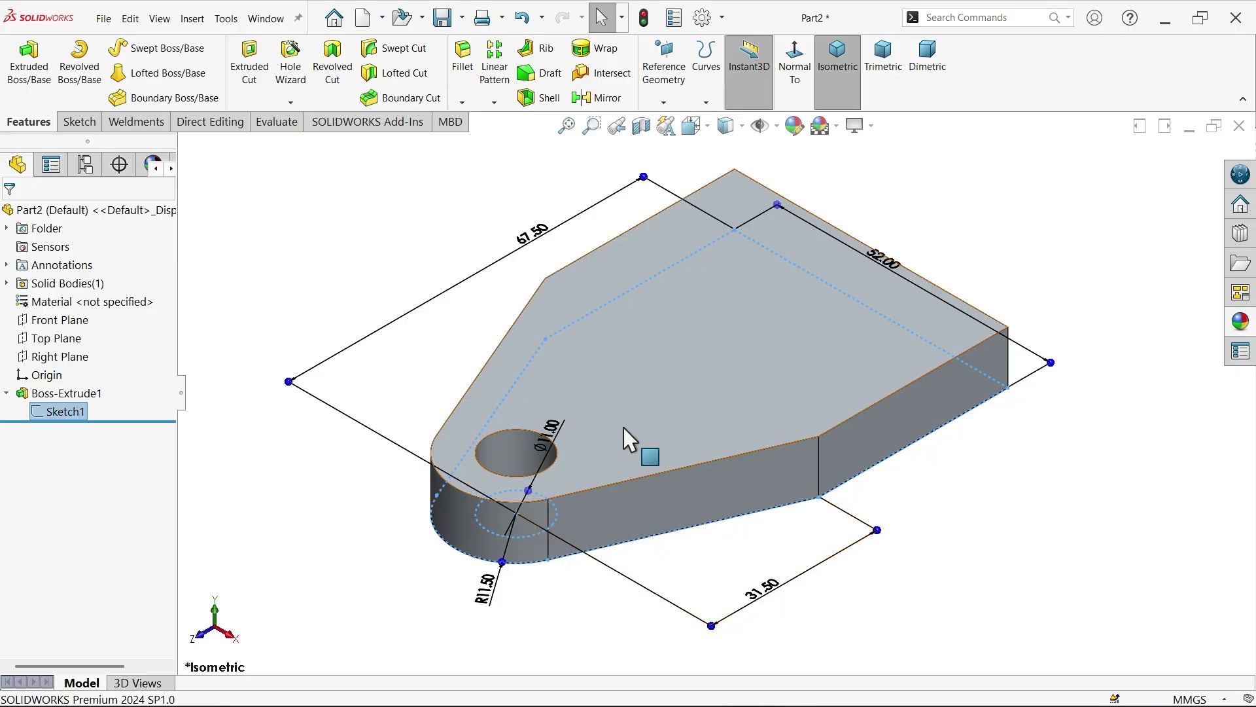
left_click(364, 241)
Sketch a closed profile on the base's top face: a rear-edge line about 33 mm long, two slanted sides and a connecting arc of about 13.6 mm radius.
left_click(869, 305)
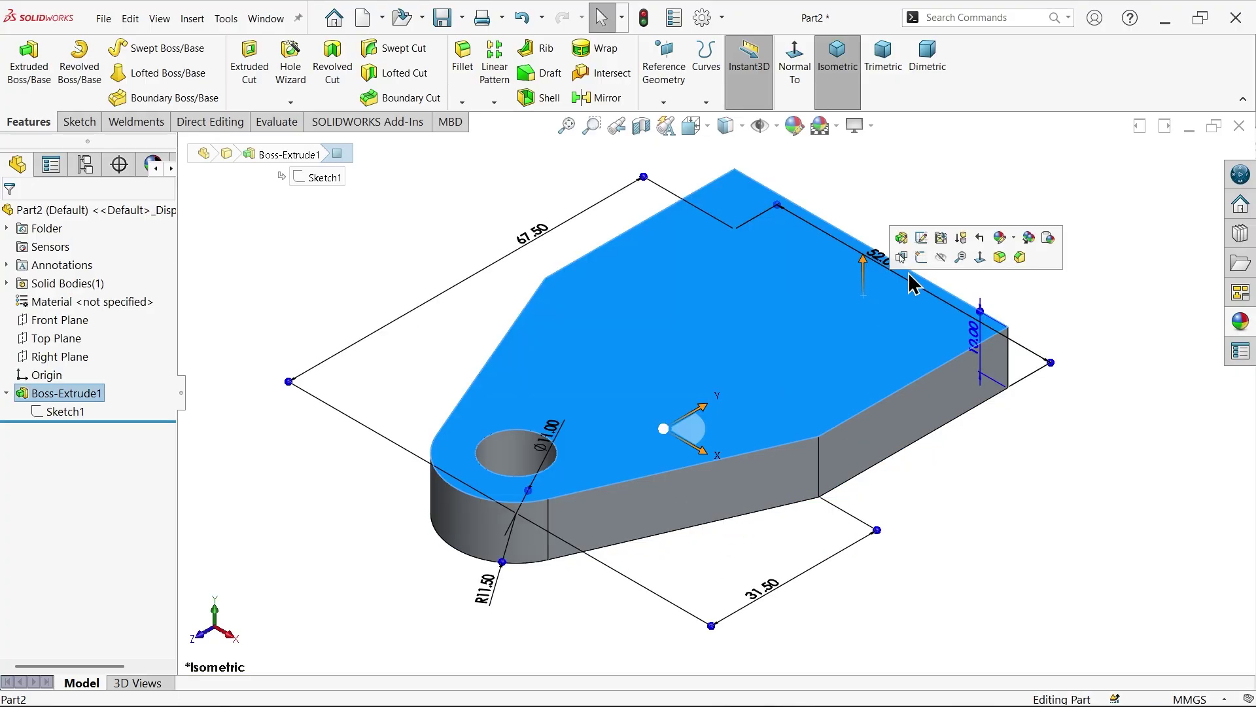
left_click(918, 261)
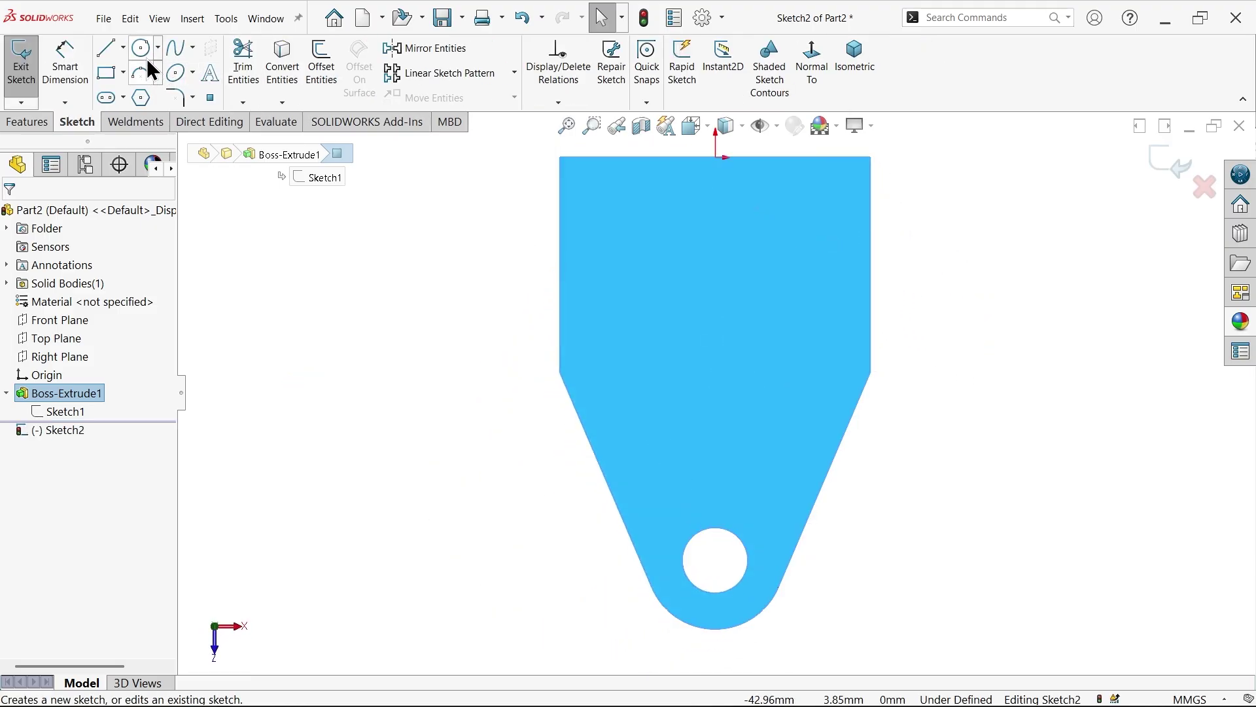
left_click(105, 47)
scroll(713, 180, "down", 3)
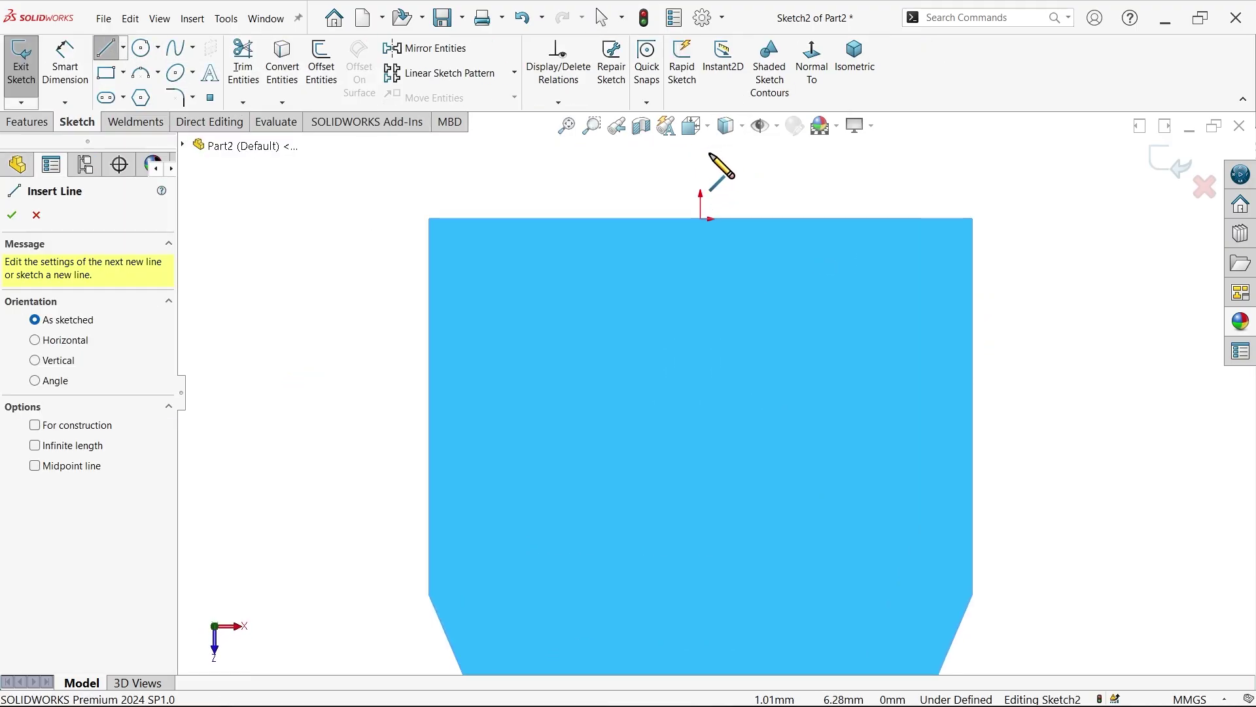
left_click(530, 219)
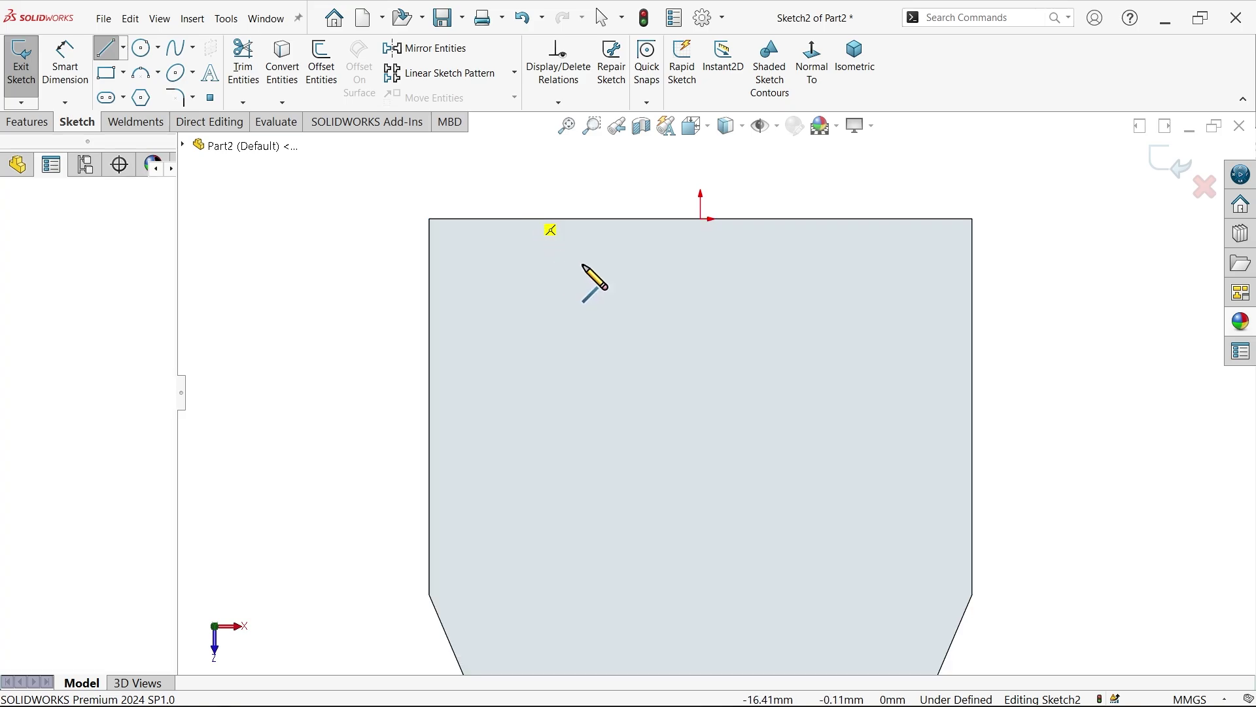
left_click(873, 218)
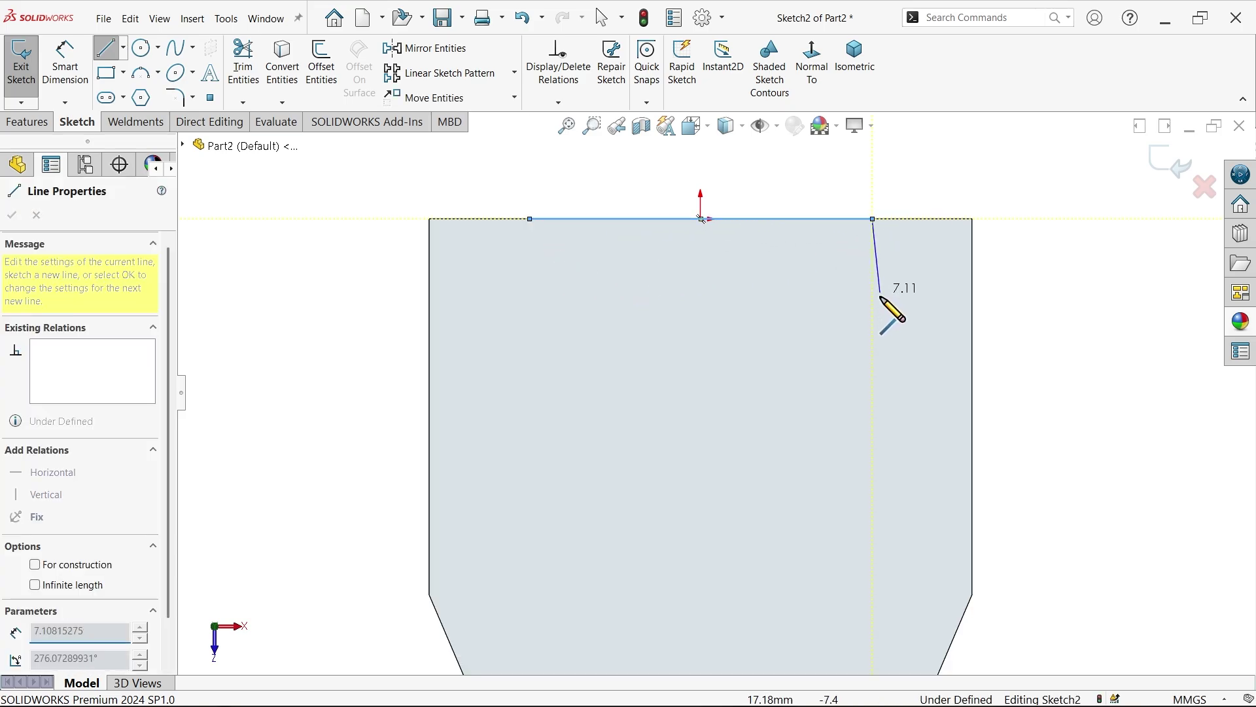
left_click(818, 344)
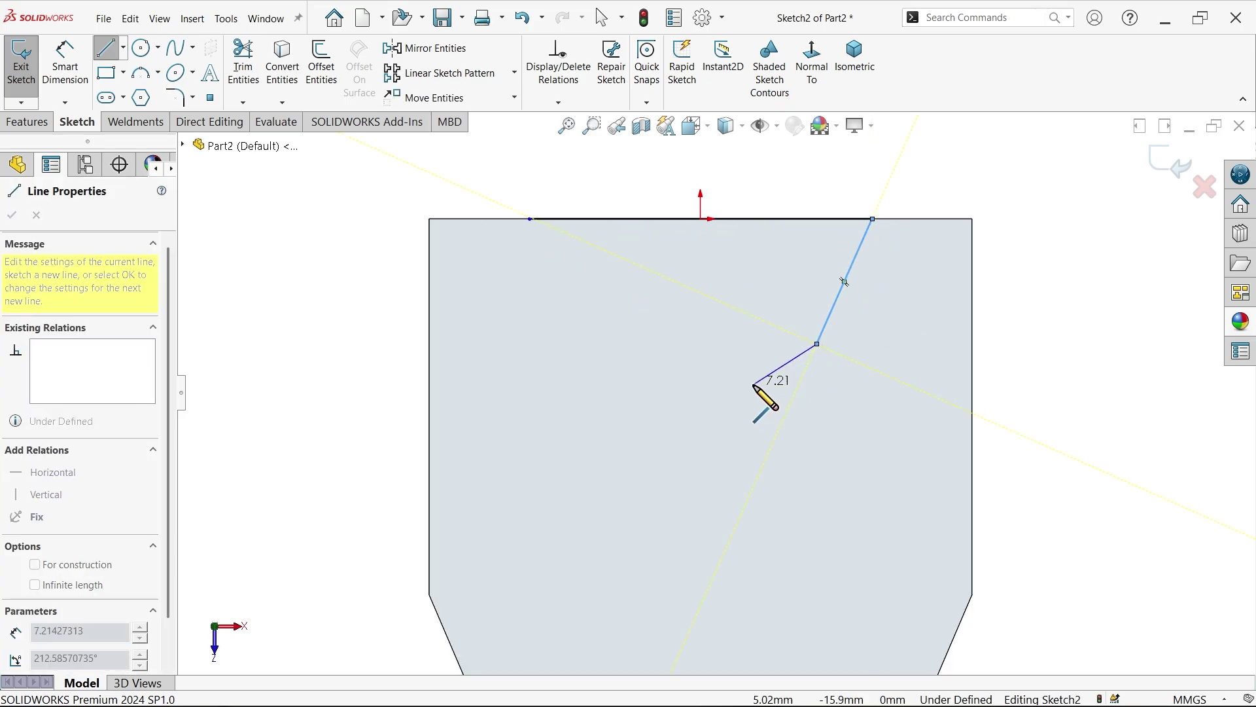
double_click(817, 344)
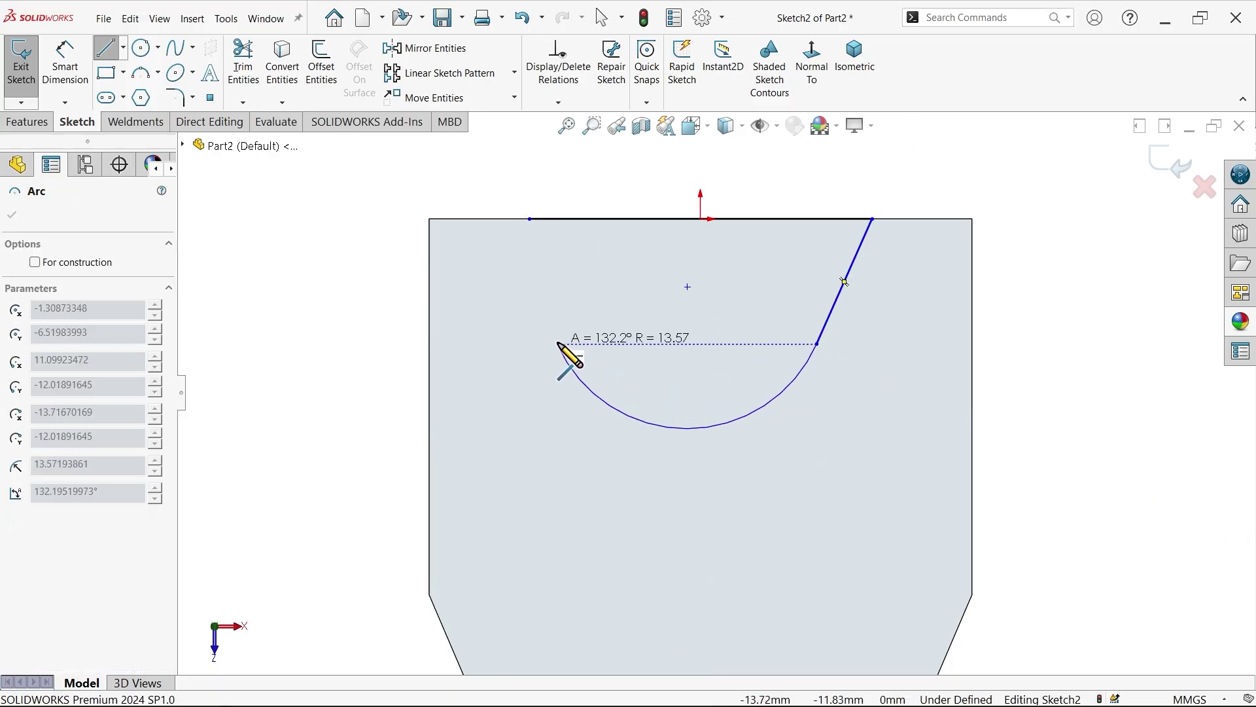
left_click(557, 343)
double_click(530, 219)
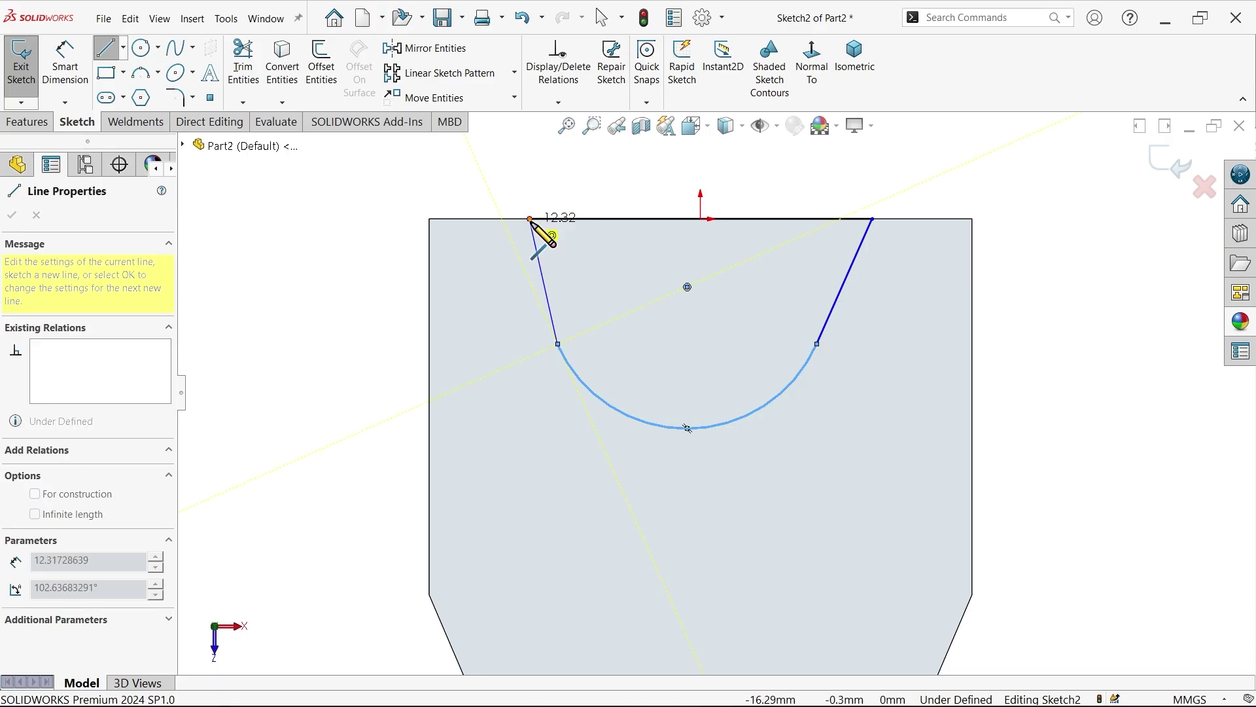
key("Escape")
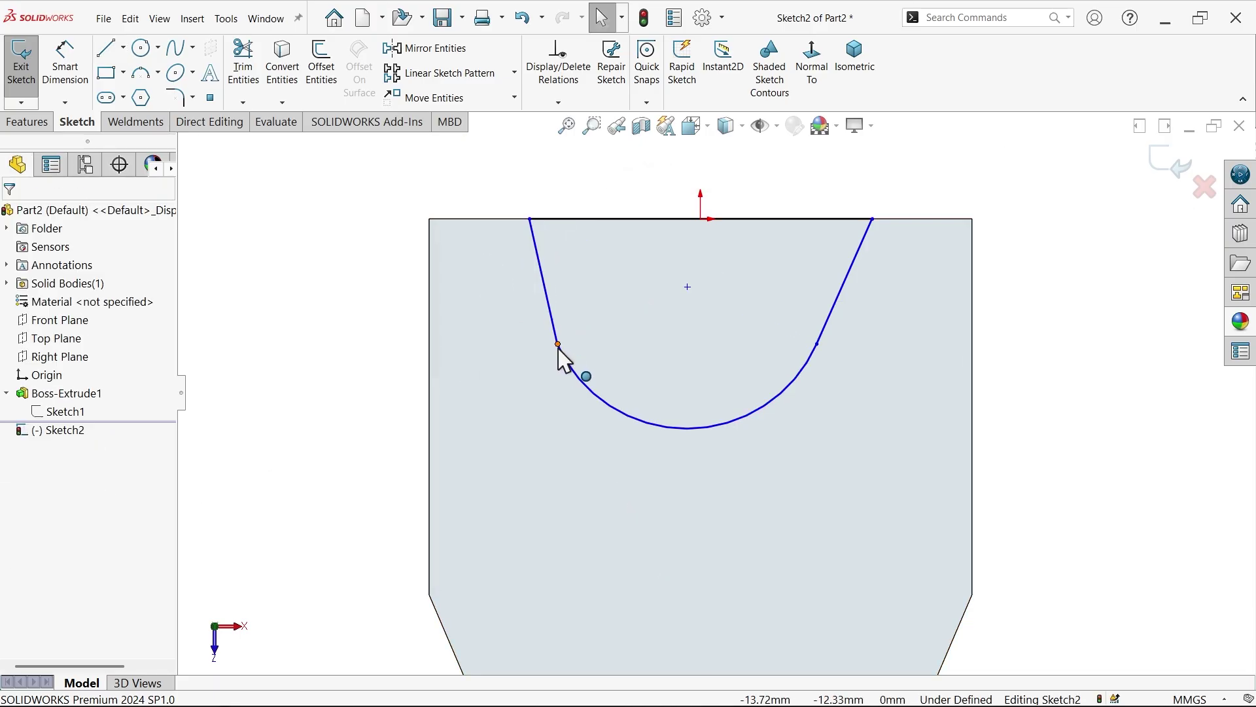
Add tangent relations between the arc and the slanted side lines at both of their shared endpoints.
left_click(558, 344)
left_click(603, 291)
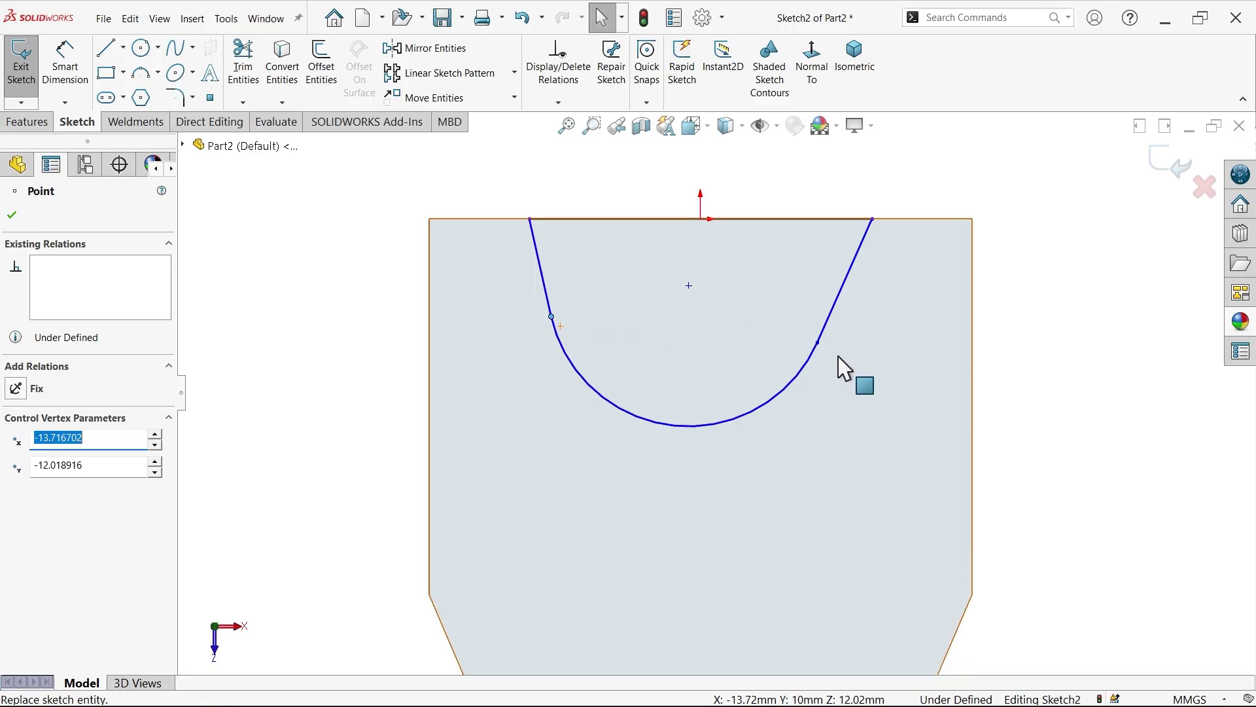
left_click(817, 342)
left_click(866, 283)
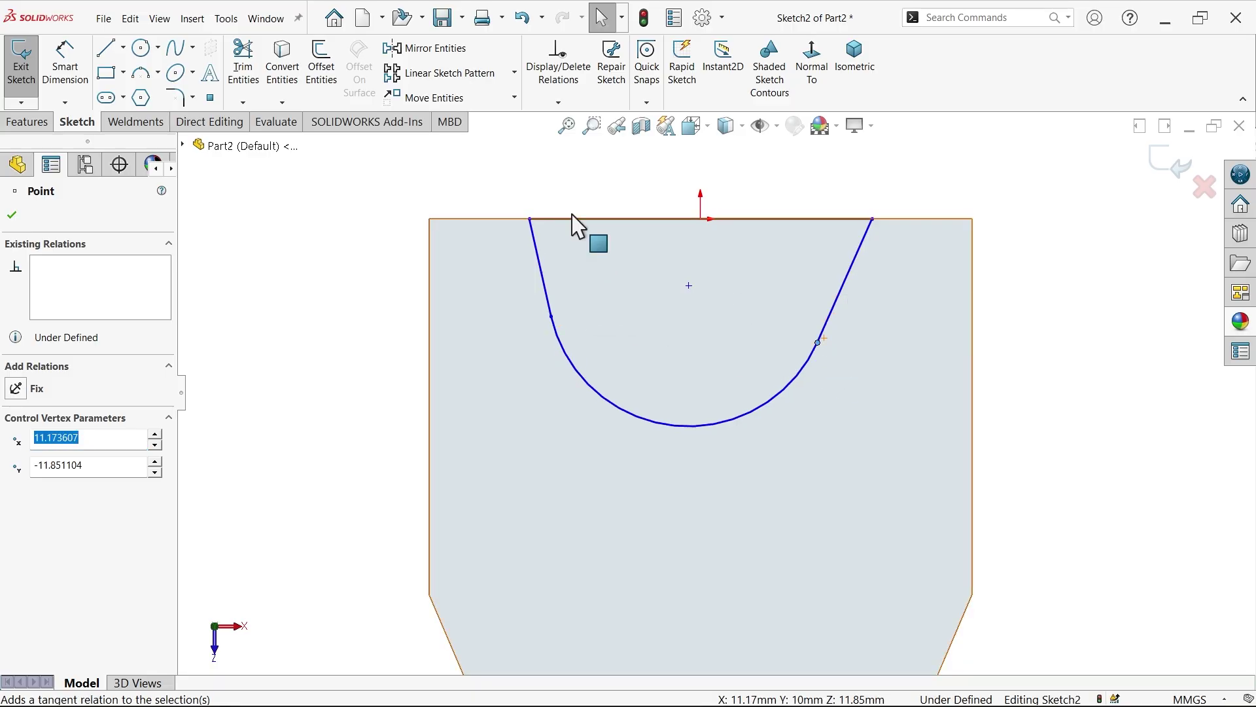
Draw a construction centerline from the arc's center to the origin and make it vertical.
left_click(123, 47)
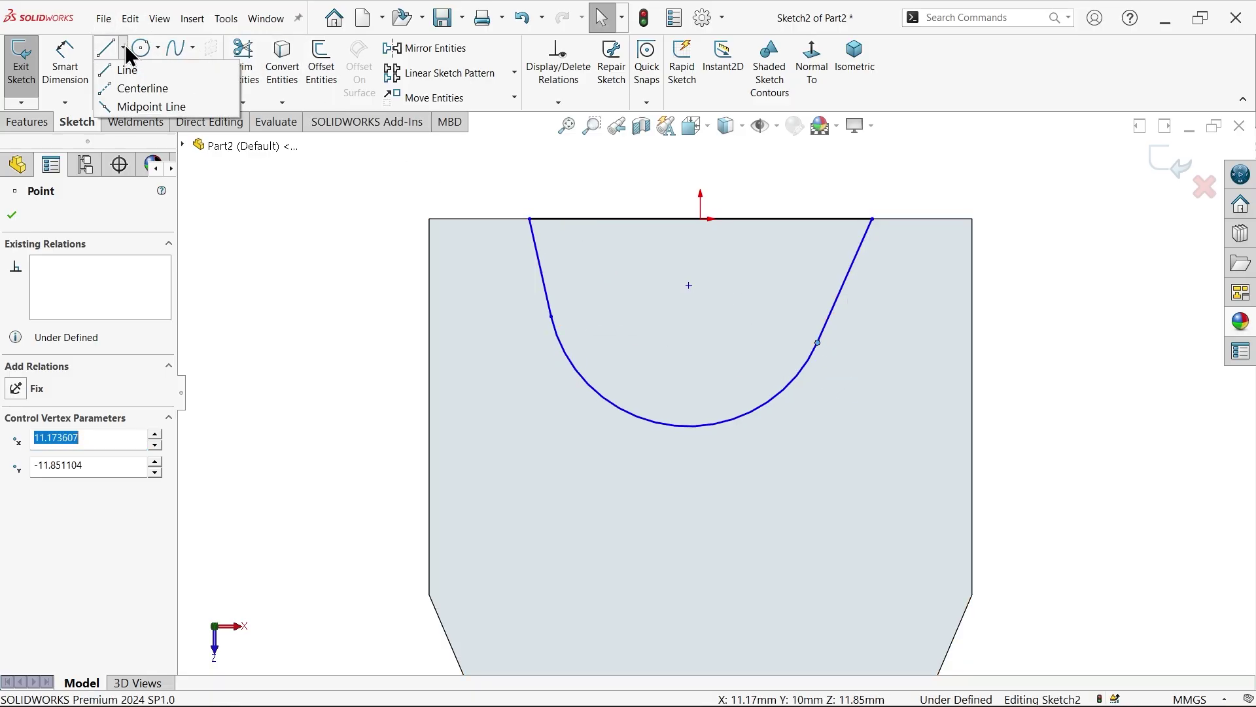
left_click(137, 87)
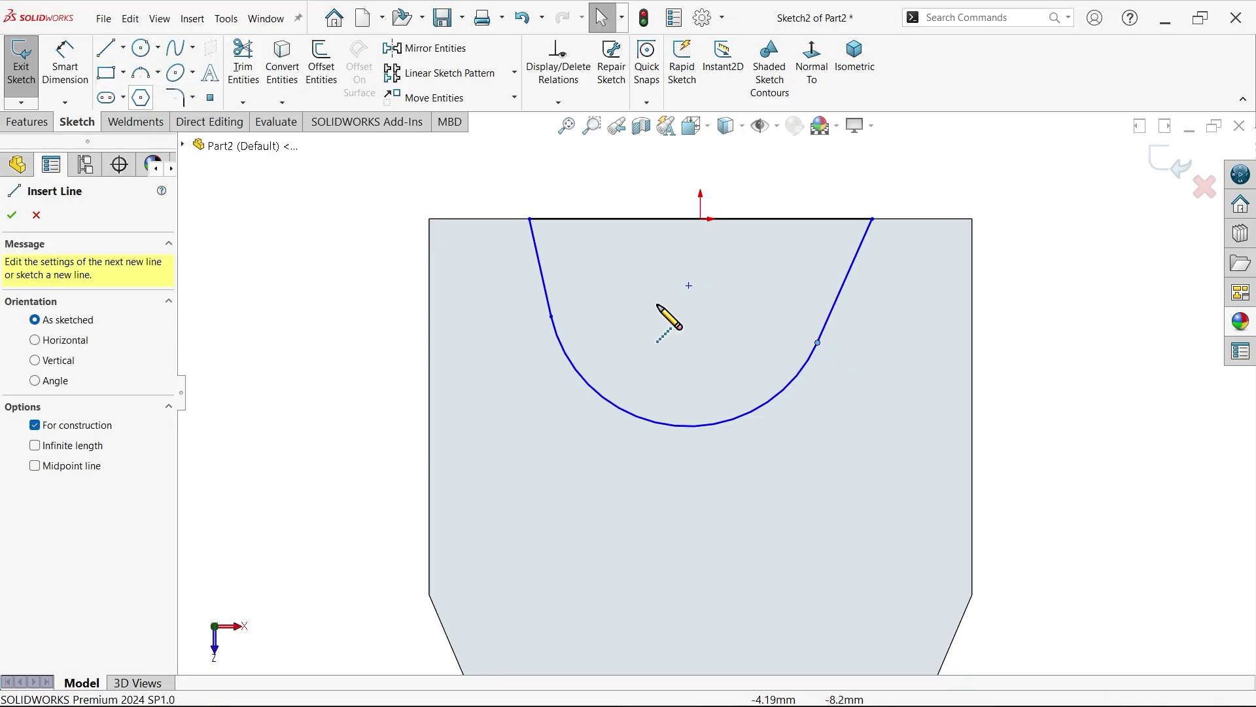
left_click(688, 285)
left_click(701, 219)
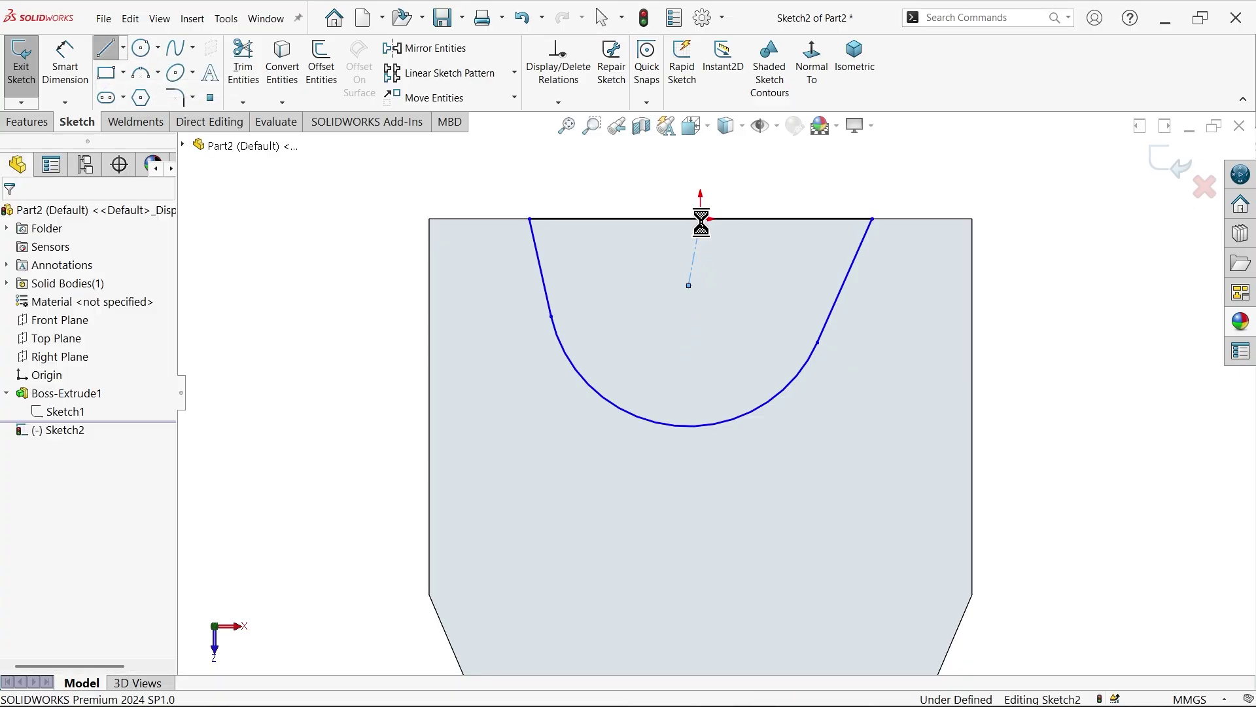
key("Escape")
left_click(697, 251)
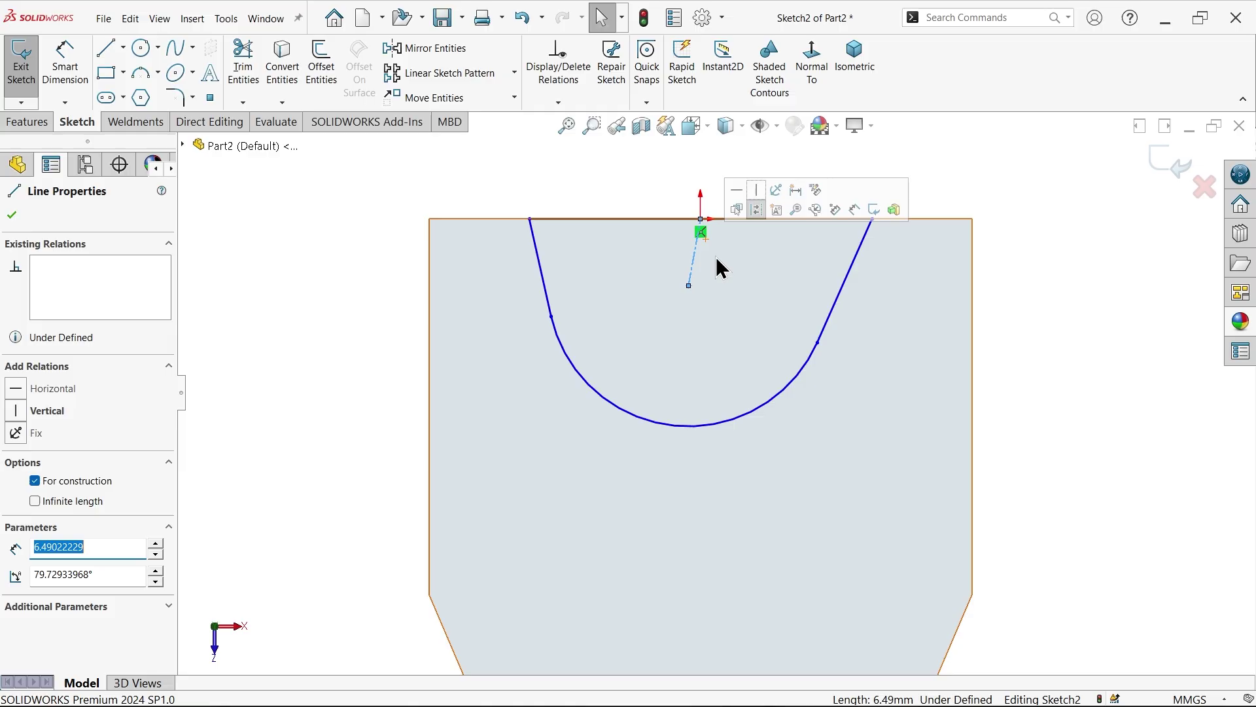
left_click(754, 206)
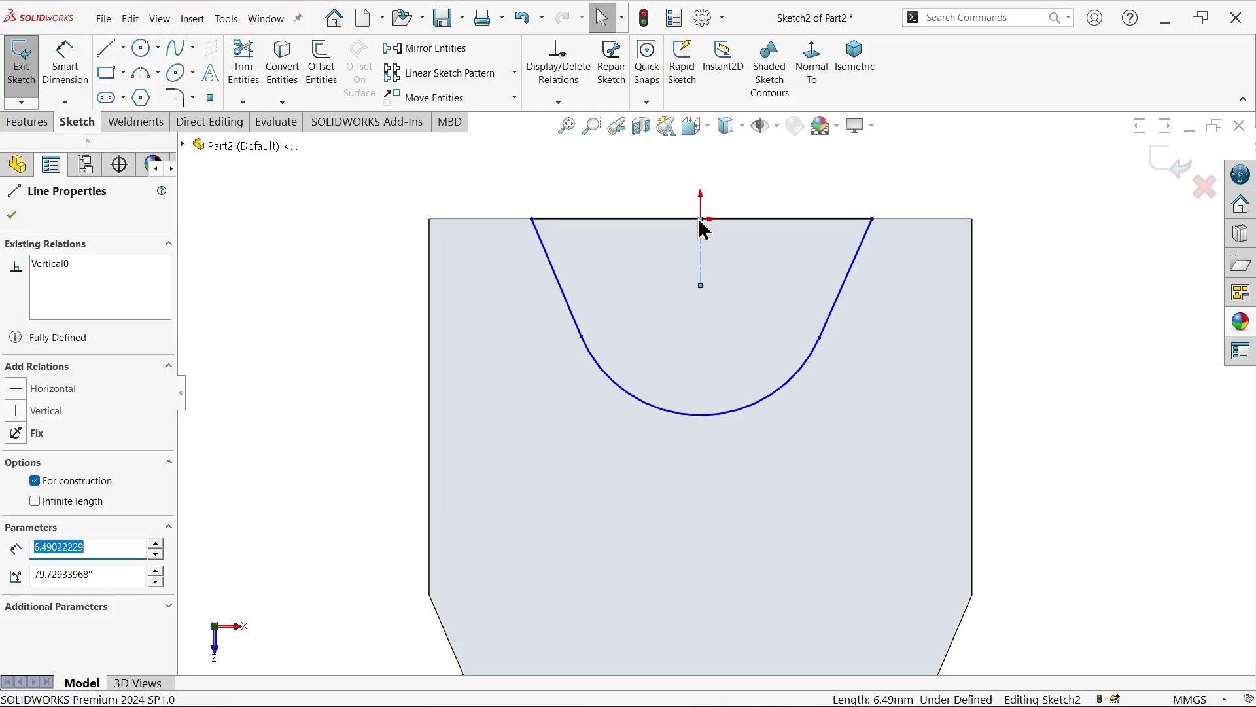
Add a midpoint relation between the profile's rear line and the centerline endpoint at the origin.
left_click(754, 221)
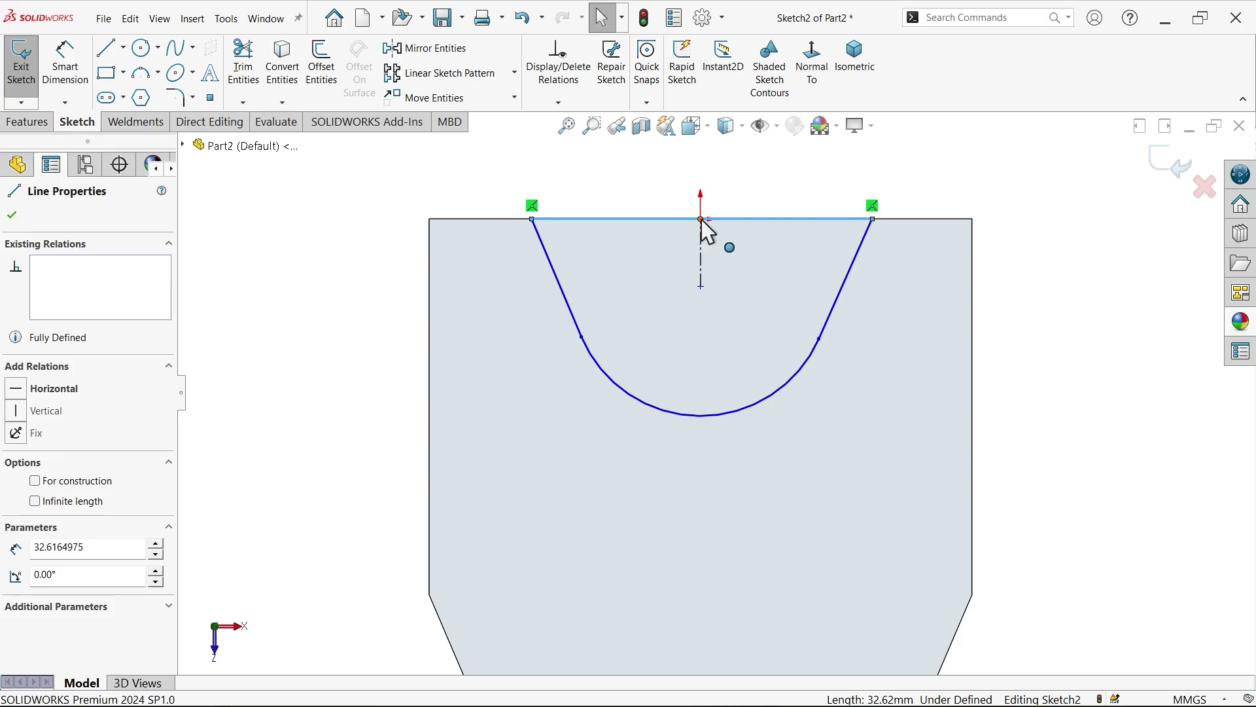
left_click(700, 221, "ctrl")
left_click(740, 161)
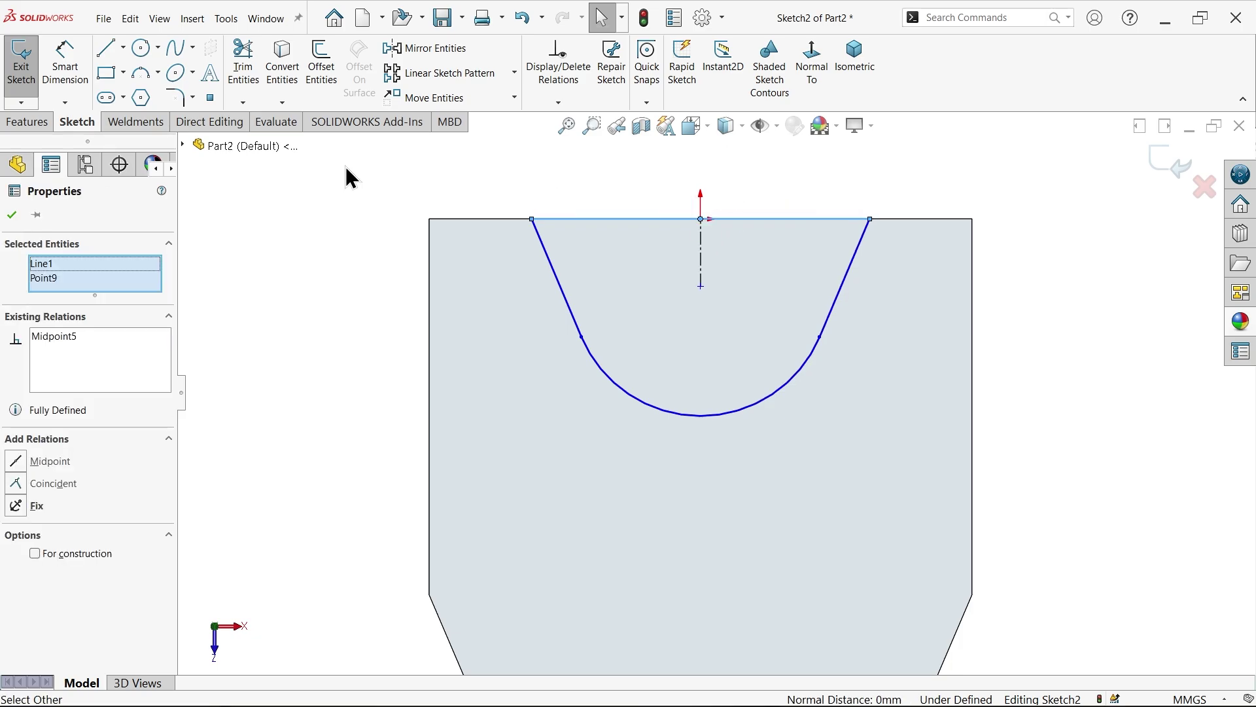
Dimension the profile's arc with a radius of 14 mm.
left_click(79, 68)
left_click(702, 286)
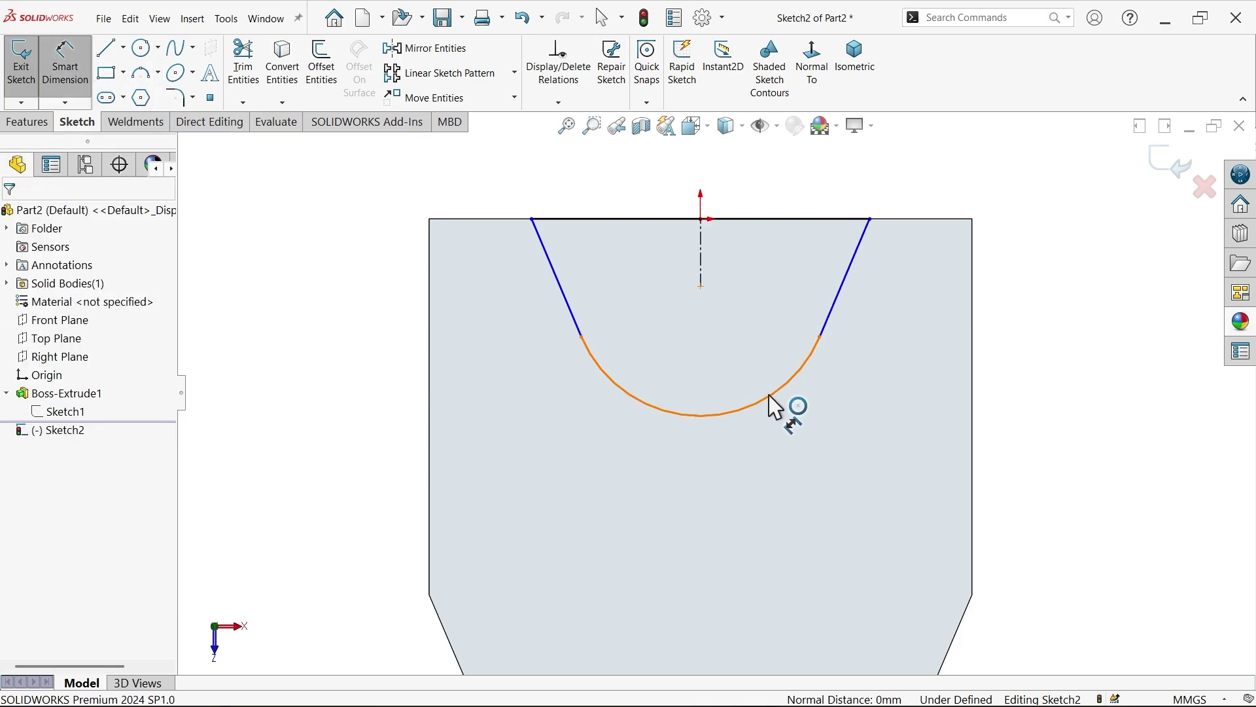
left_click(770, 399)
left_click(801, 439)
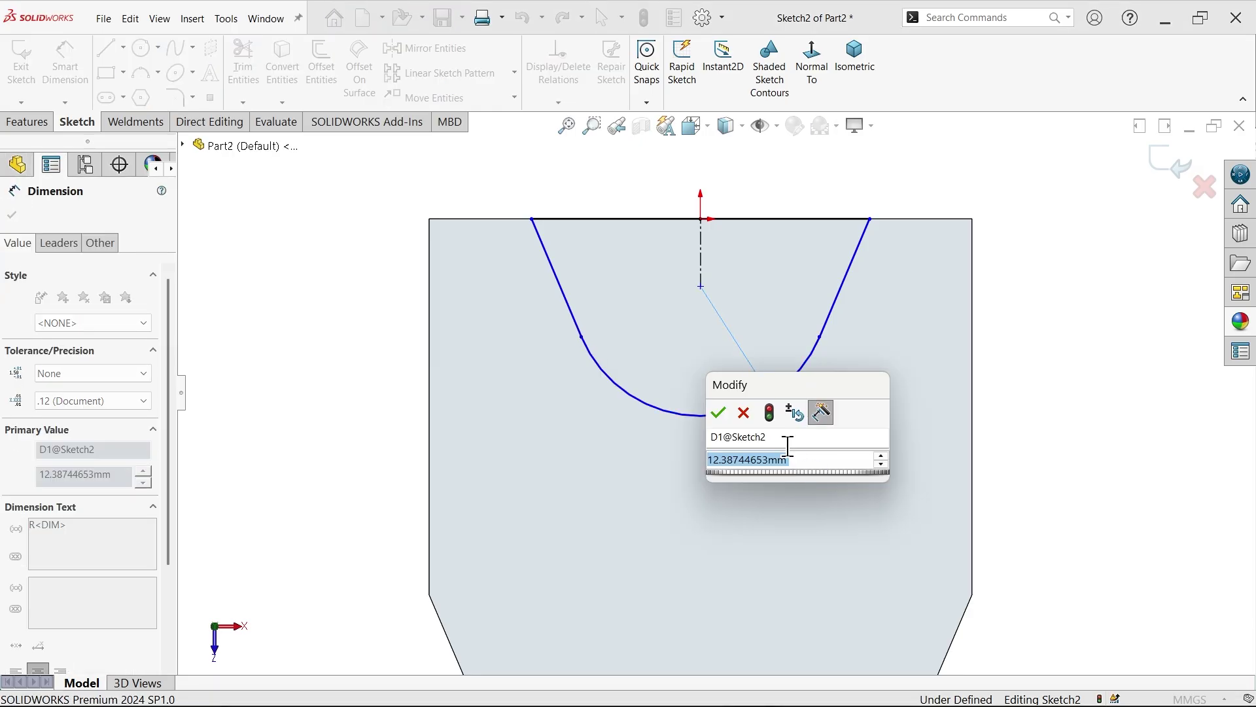
type("14")
left_click(719, 412)
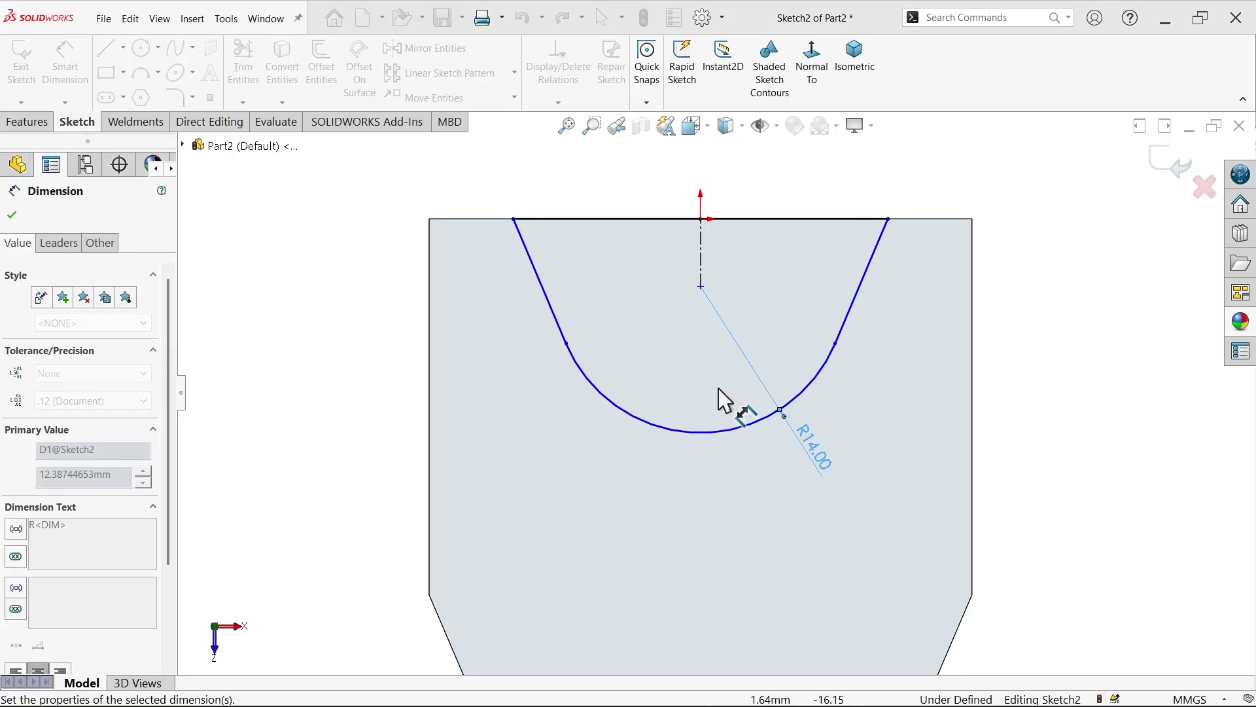
Dimension the centerline from the rear edge to the arc's center at 15 mm.
left_click(702, 262)
left_click(357, 256)
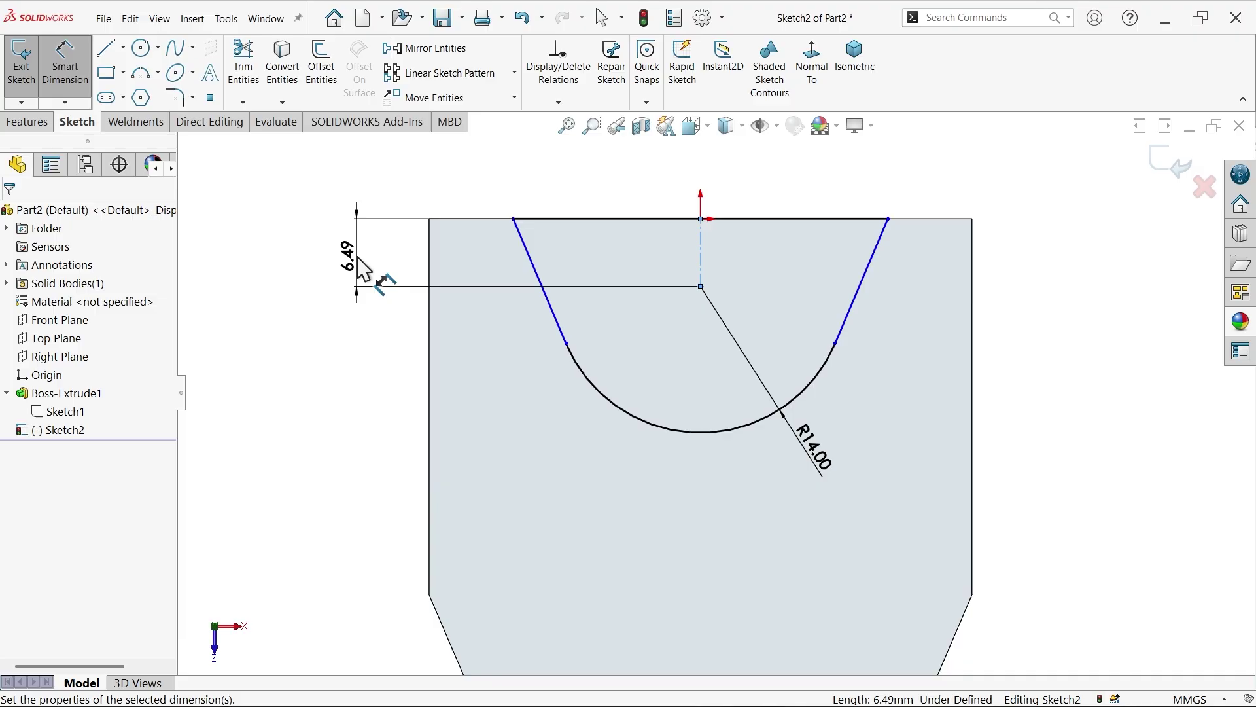
type("15")
key("Return")
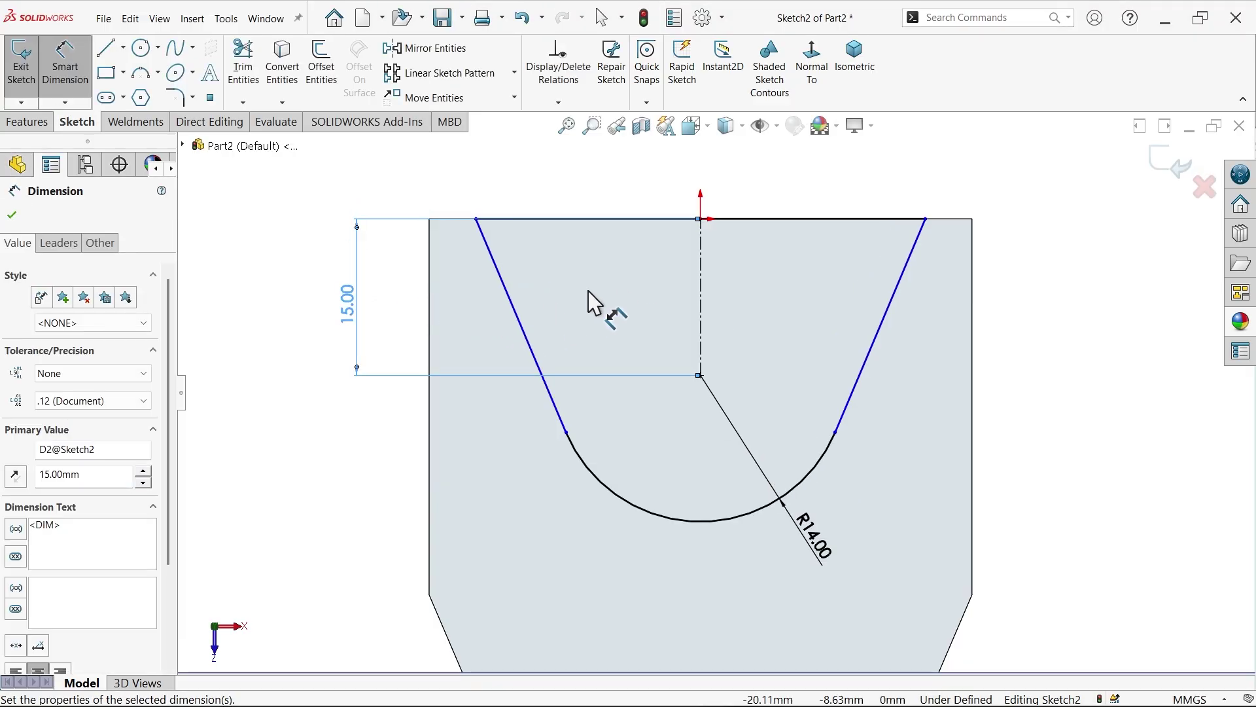
Dimension the horizontal distance from the centerline to the rear line's outer endpoint at 19 mm.
left_click(796, 188)
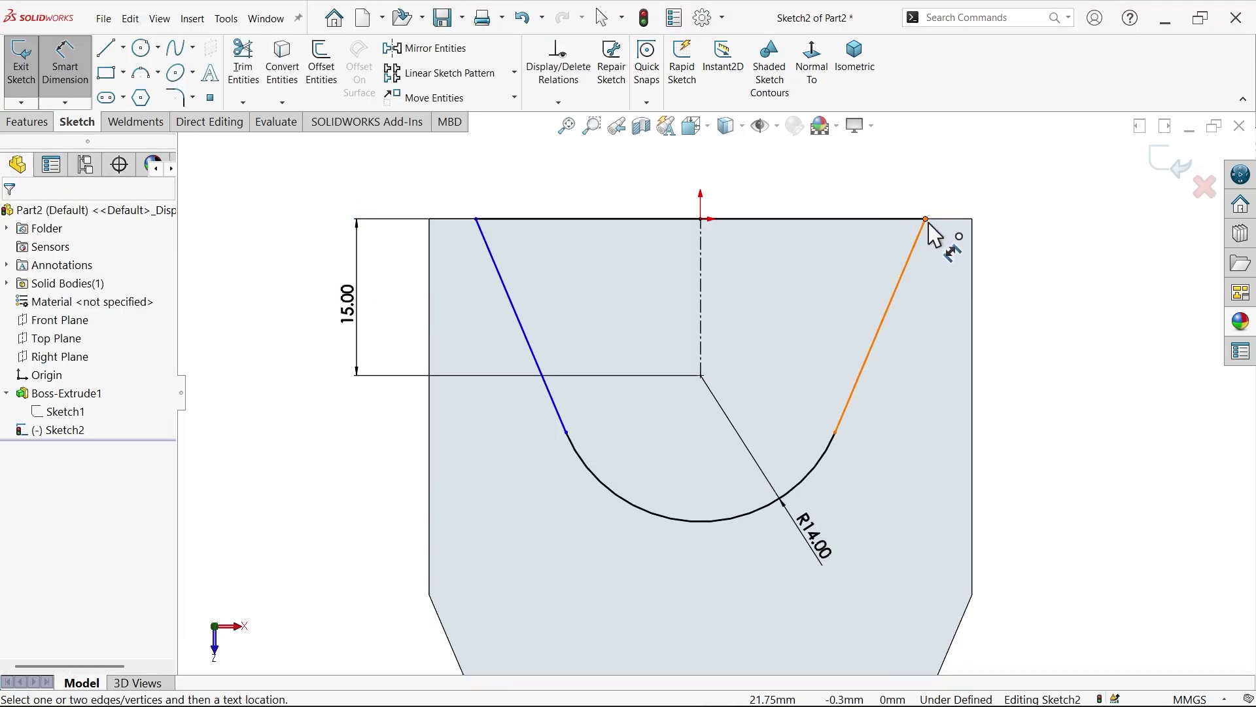
left_click(927, 220)
left_click(700, 257)
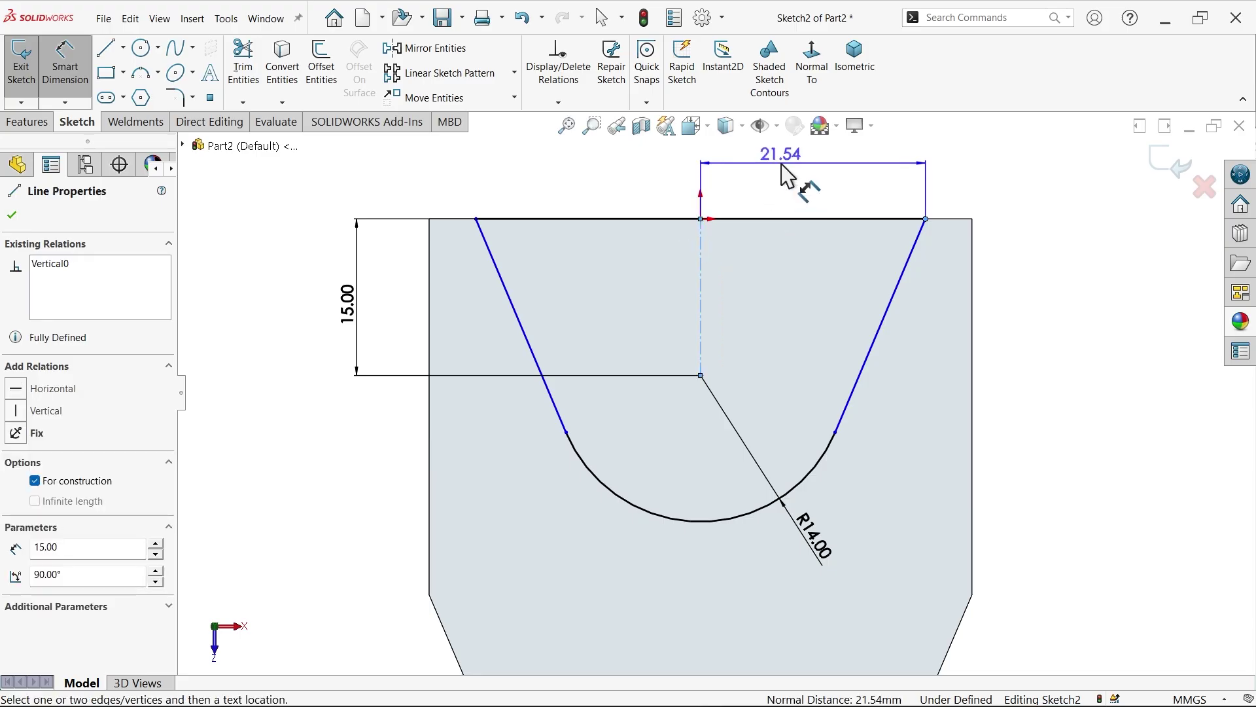
left_click(788, 186)
type("1")
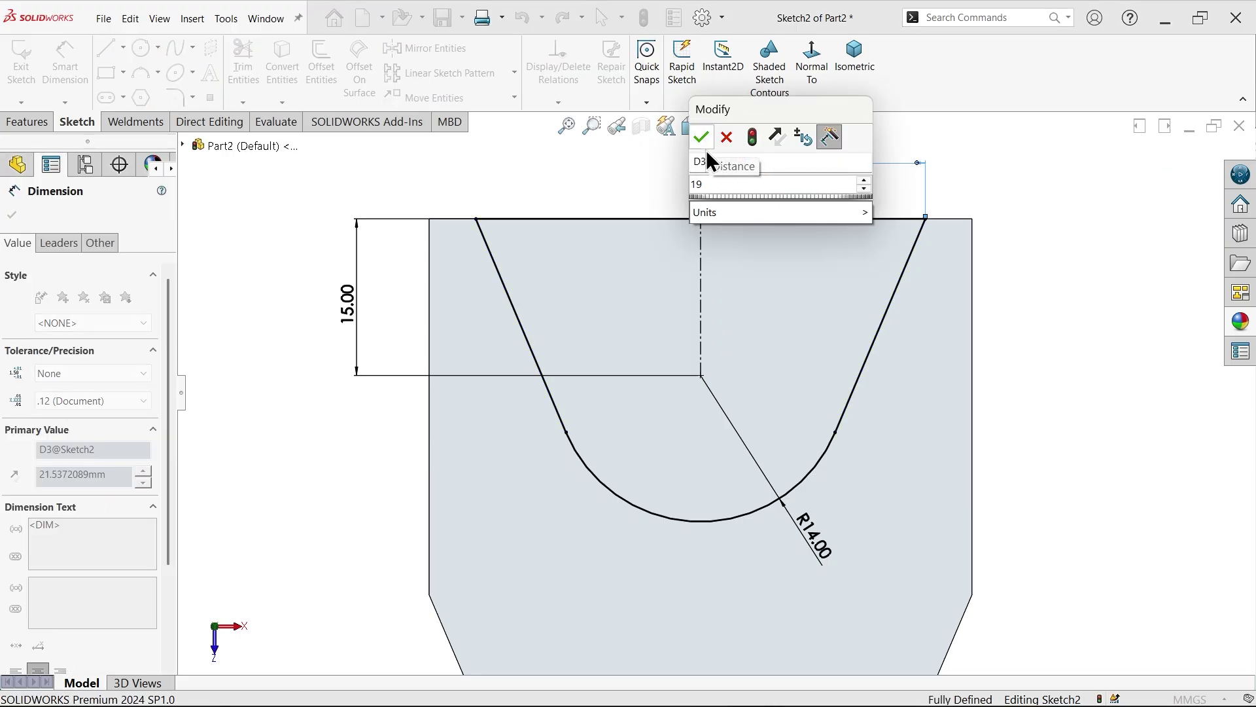
type("9")
left_click(702, 138)
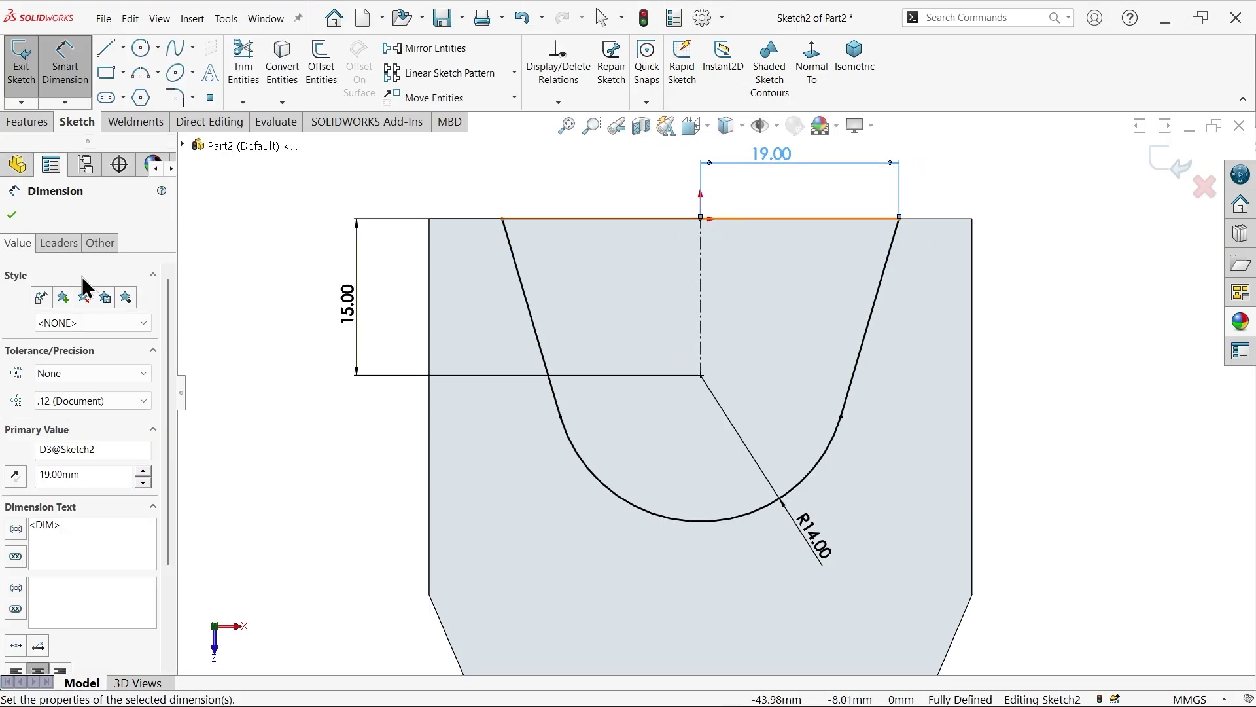
Extrude the sketched profile upward as a blind boss with depth 47.5-10 mm, merged with the base.
left_click(33, 121)
left_click(37, 72)
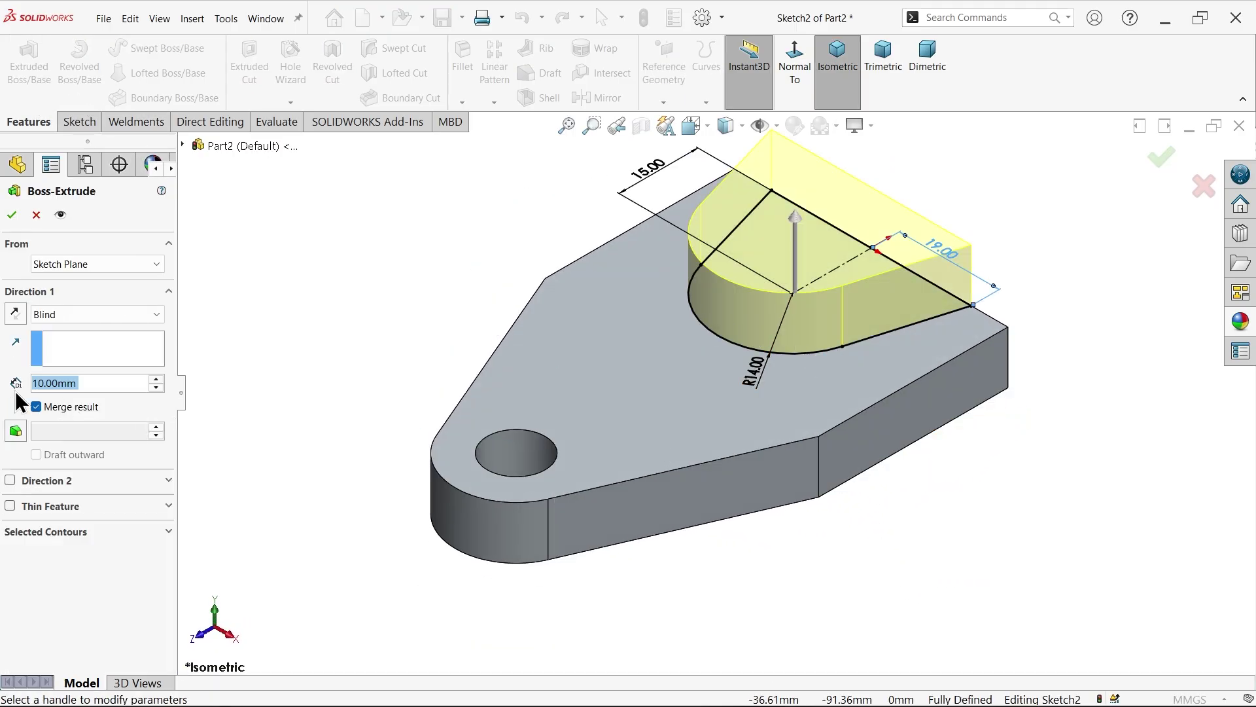
type("17")
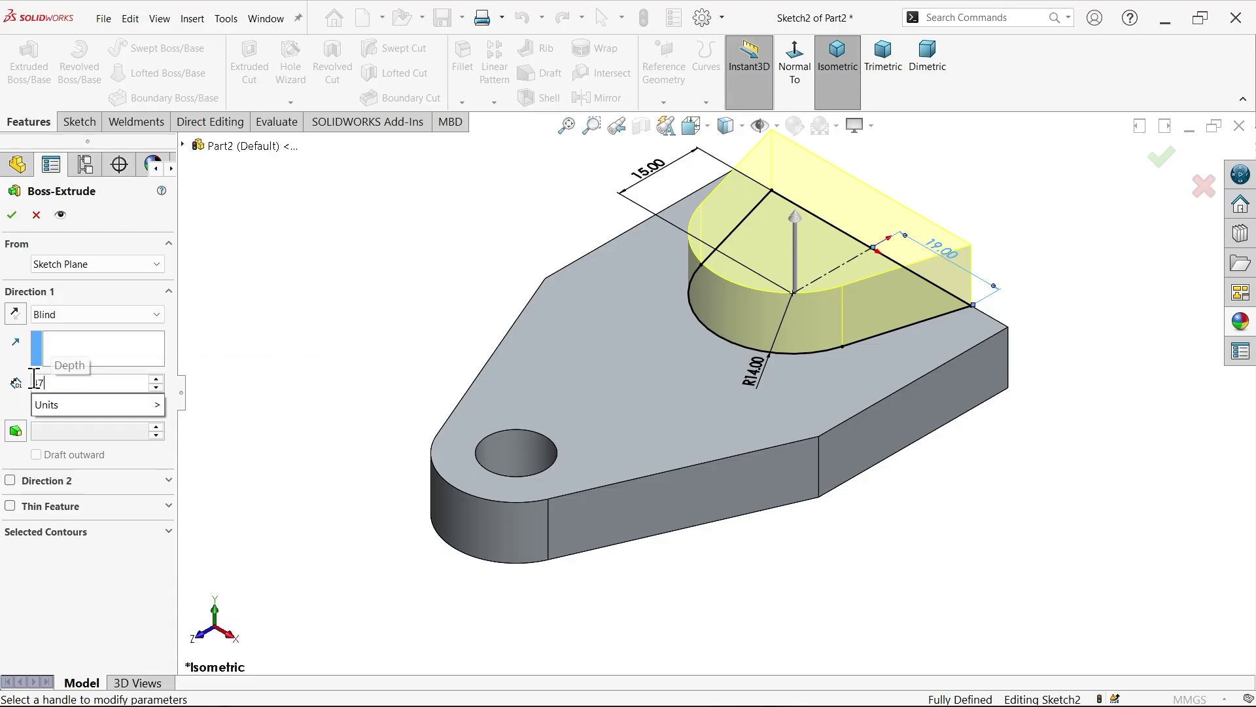
key("BackSpace")
key("BackSpace")
type("47.5-10")
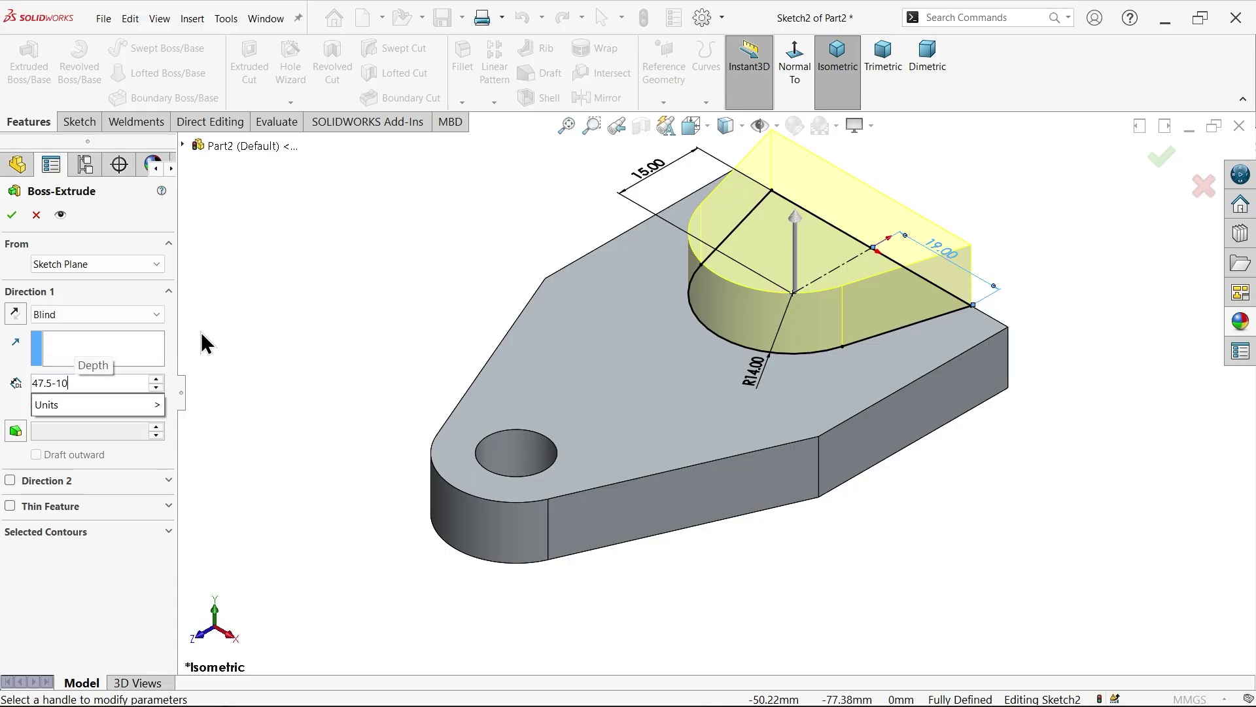
key("Return")
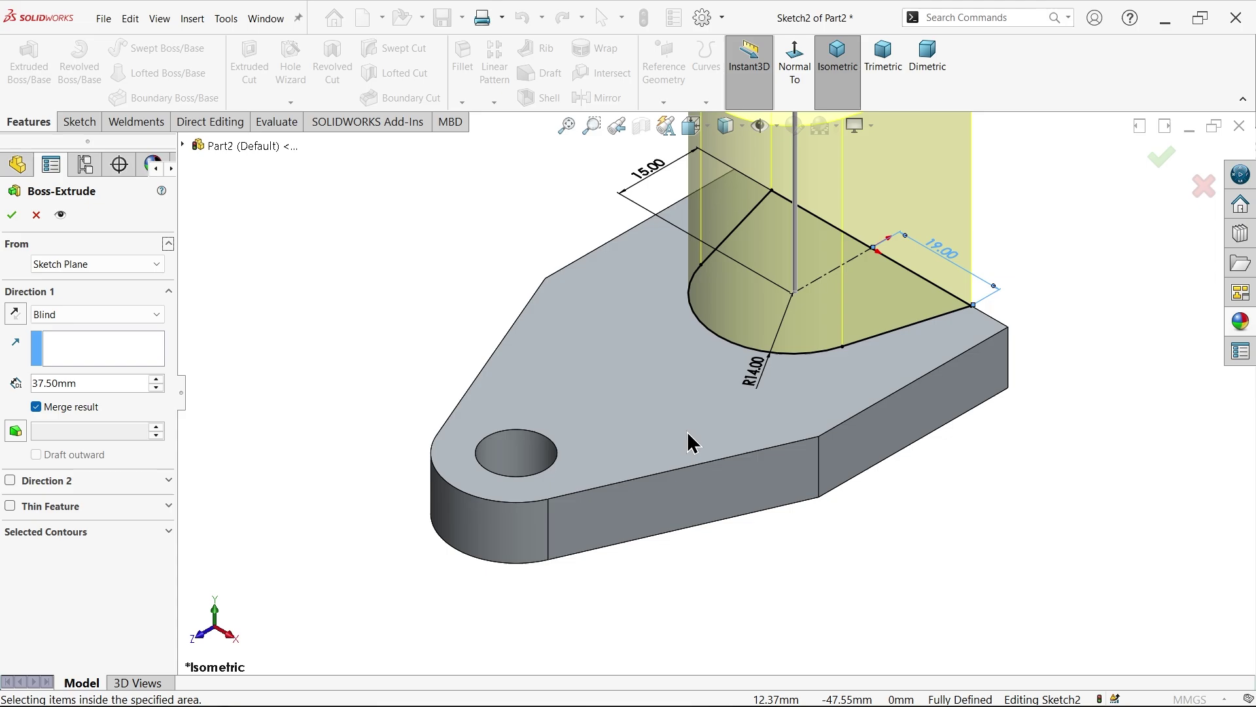
scroll(724, 308, "up", 3)
scroll(867, 237, "down", 2)
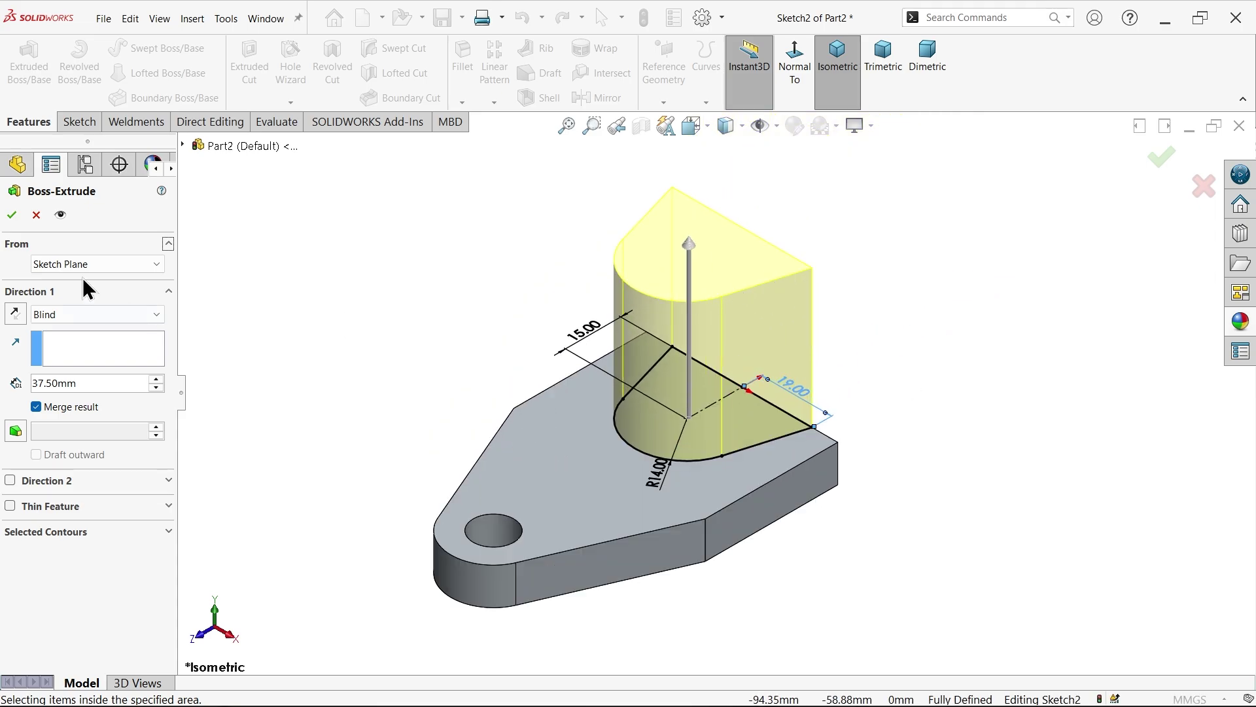
left_click(14, 217)
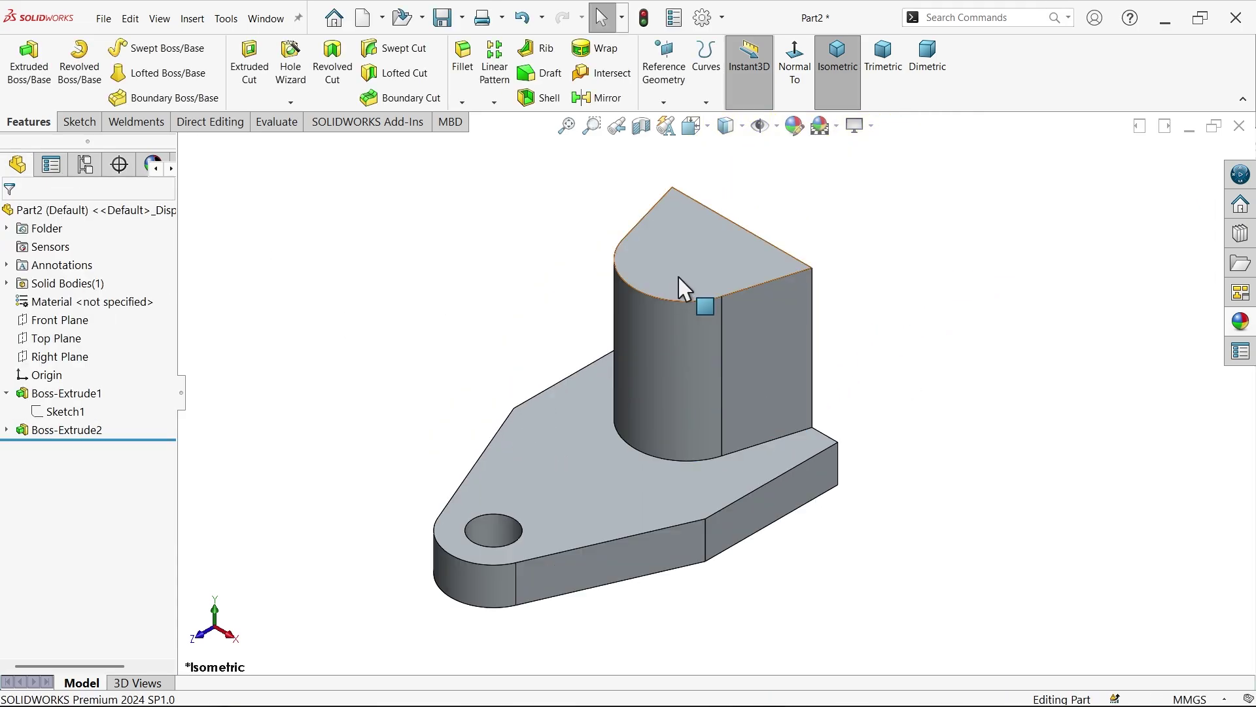
Measure the overall height between the upright body's top face and the base's bottom face.
left_click(701, 261)
middle_click_drag(1012, 462, 962, 272)
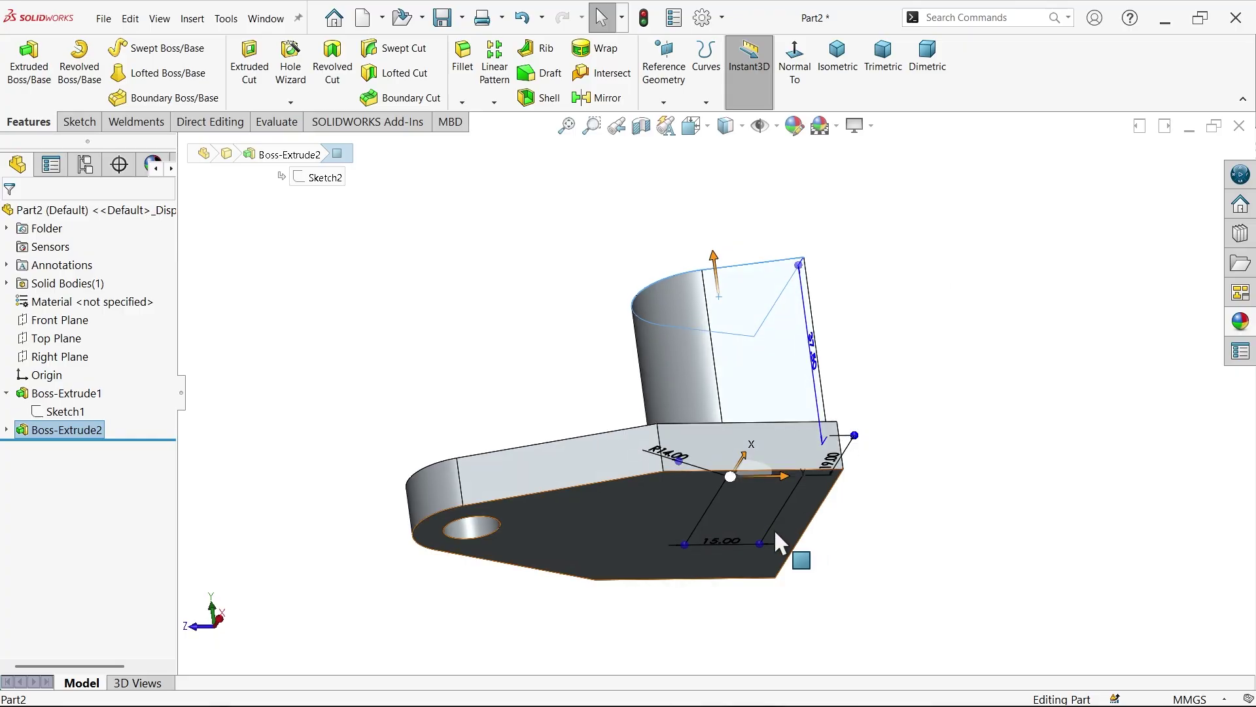
left_click(752, 501)
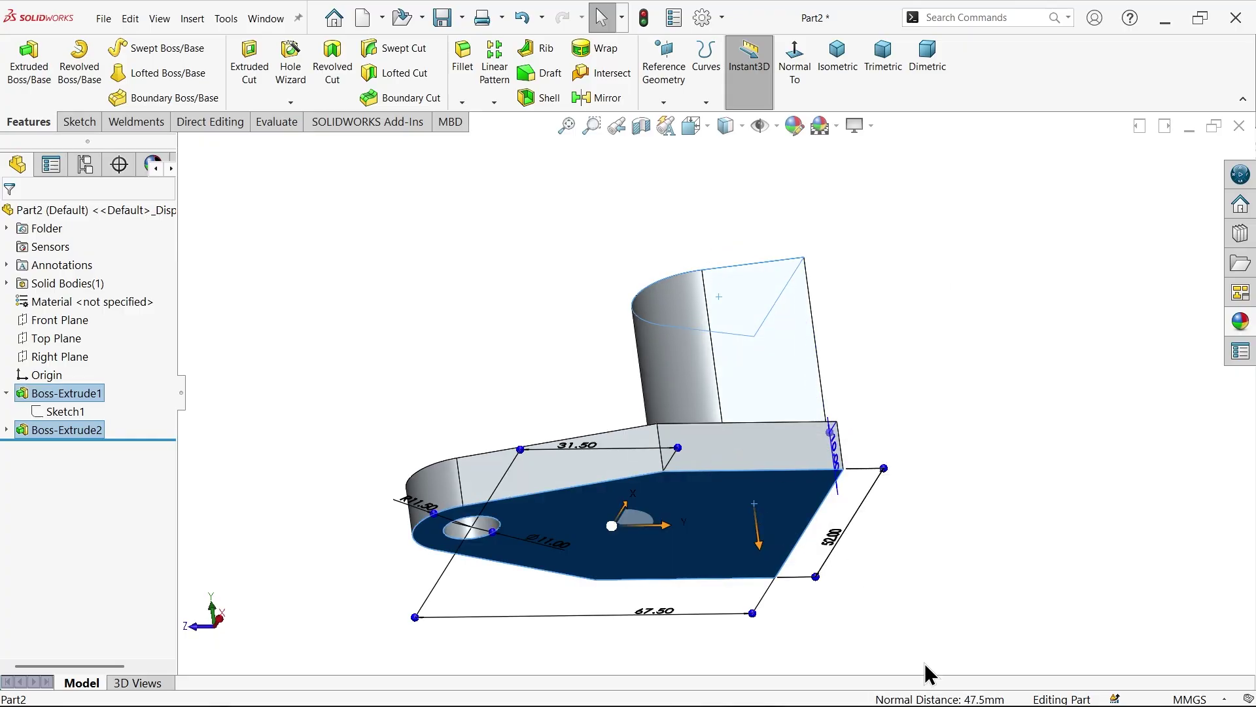
Review the Exercise 250 drawing's left view and neighbouring side view for the stepped hole and the body's roof-shaped top.
middle_click_drag(988, 470, 819, 522)
left_click(840, 65)
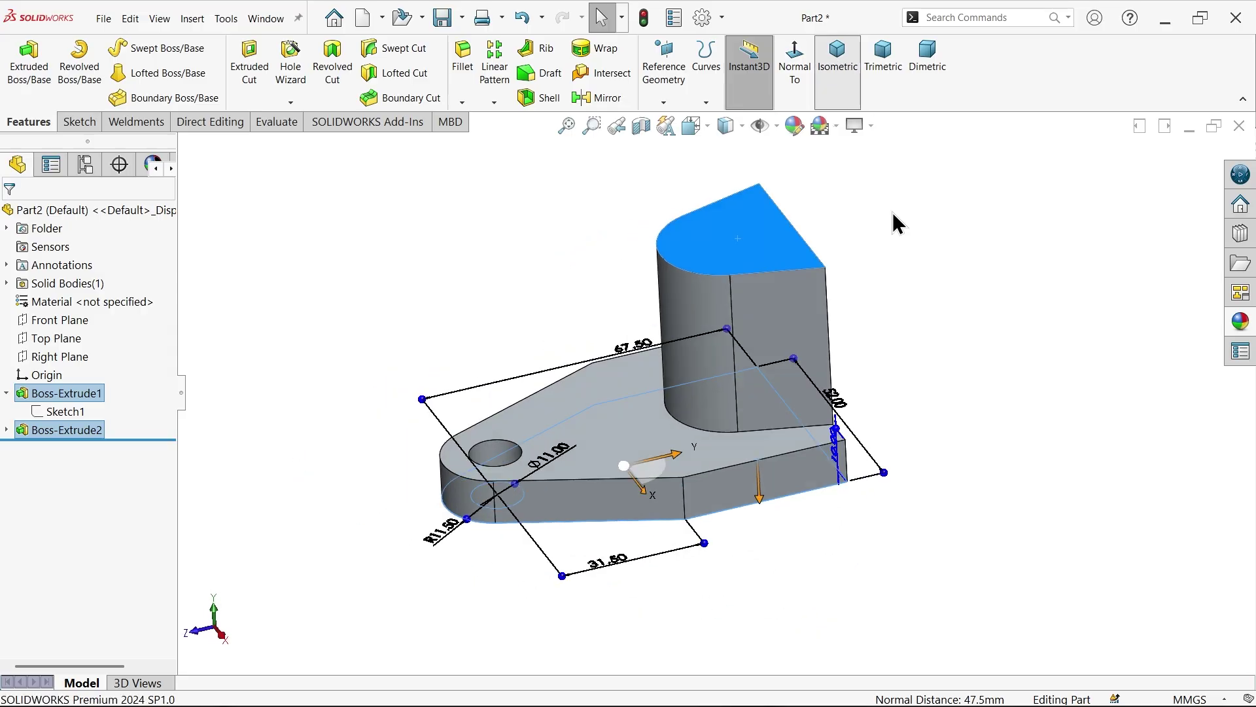
key("alt+Tab")
scroll(144, 443, "up", 2)
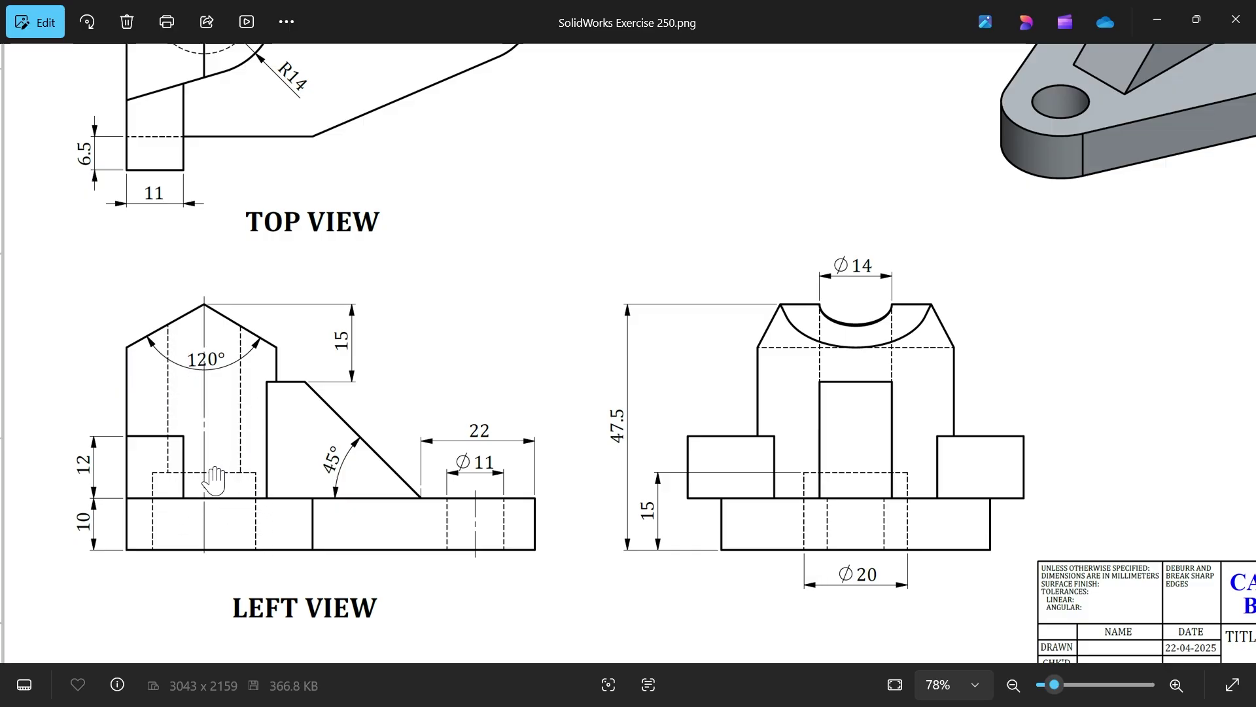
left_click_drag(387, 534, 360, 467)
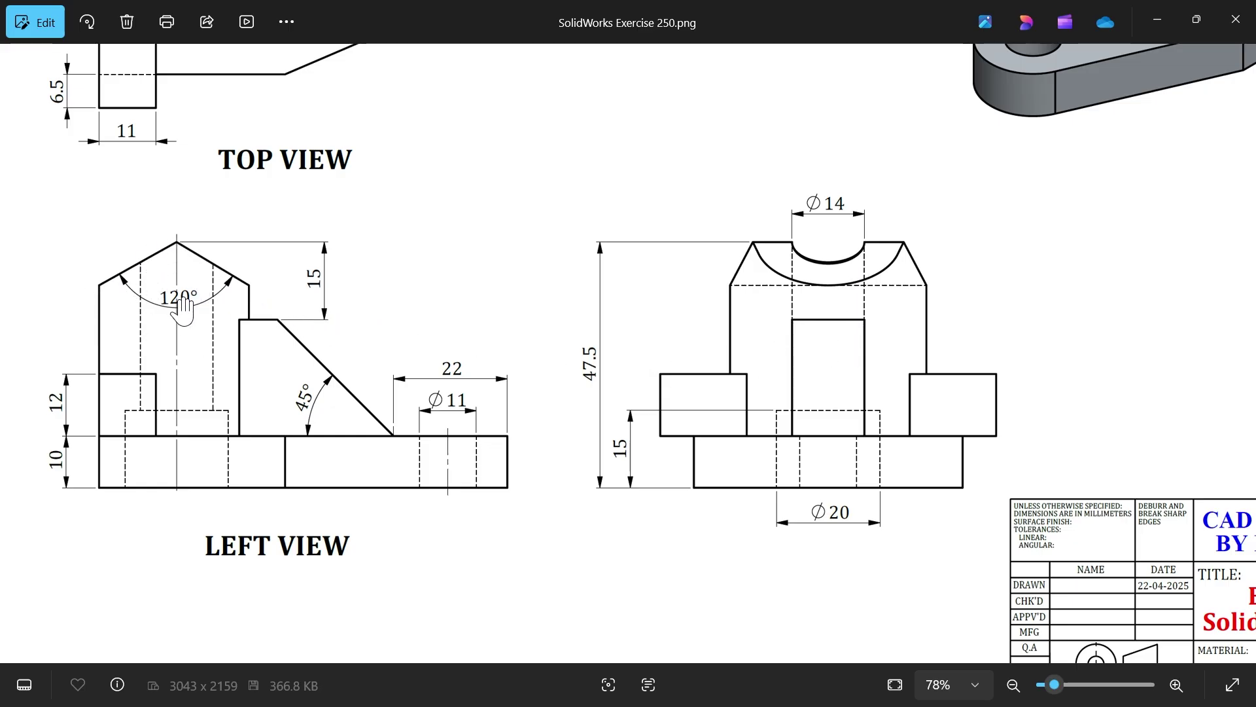
left_click(1157, 20)
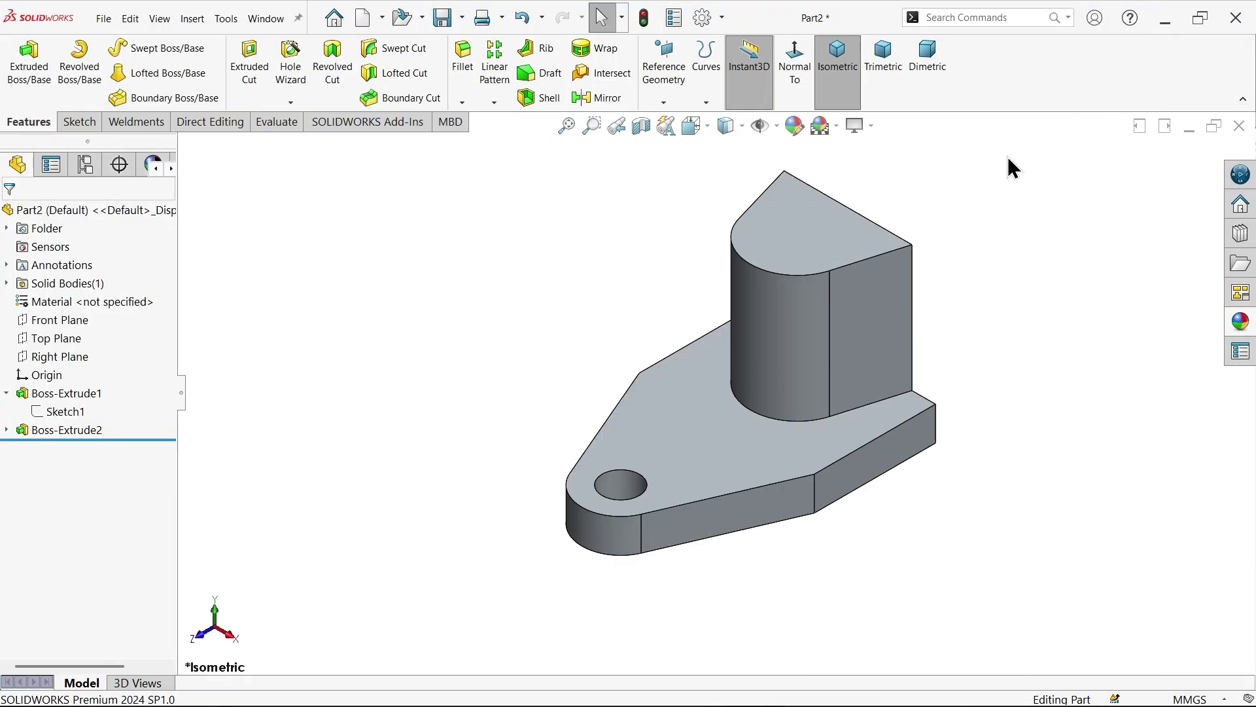
Set up a Hole Wizard counterbored hole with 14 mm diameter, 20 mm counterbore diameter, 15 mm counterbore depth and Up To Next end condition.
middle_click_drag(911, 504, 807, 190)
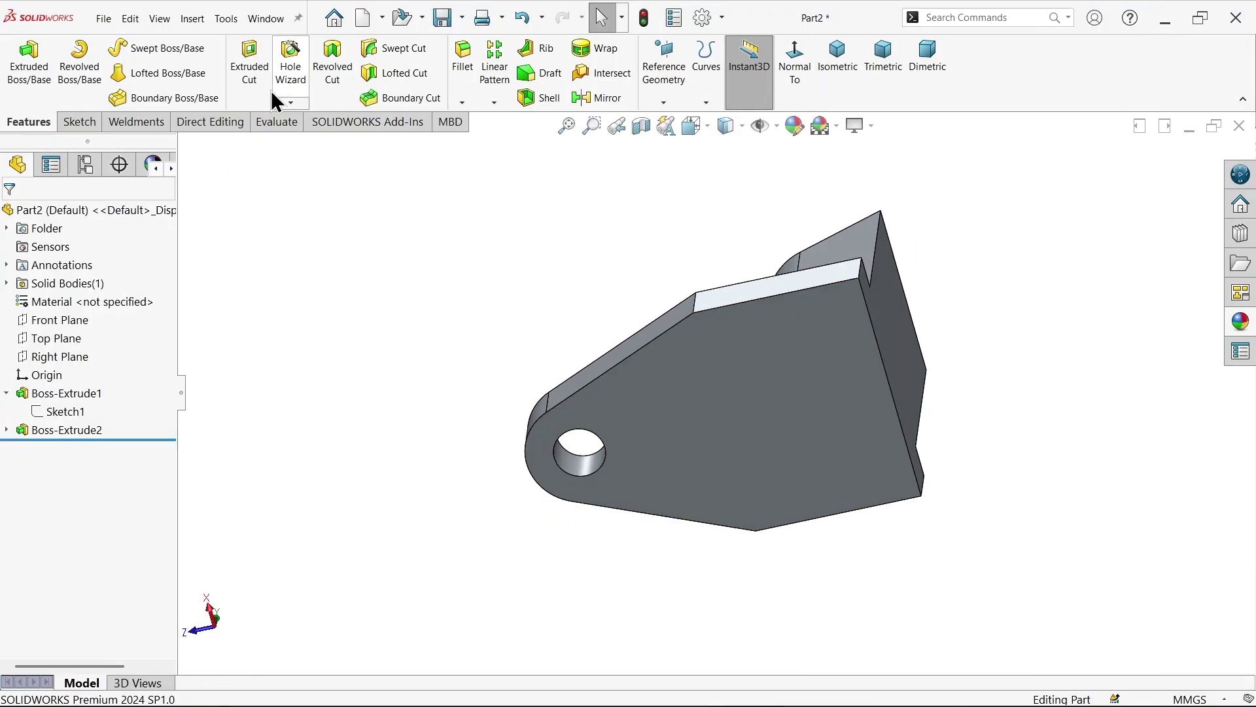
left_click(288, 78)
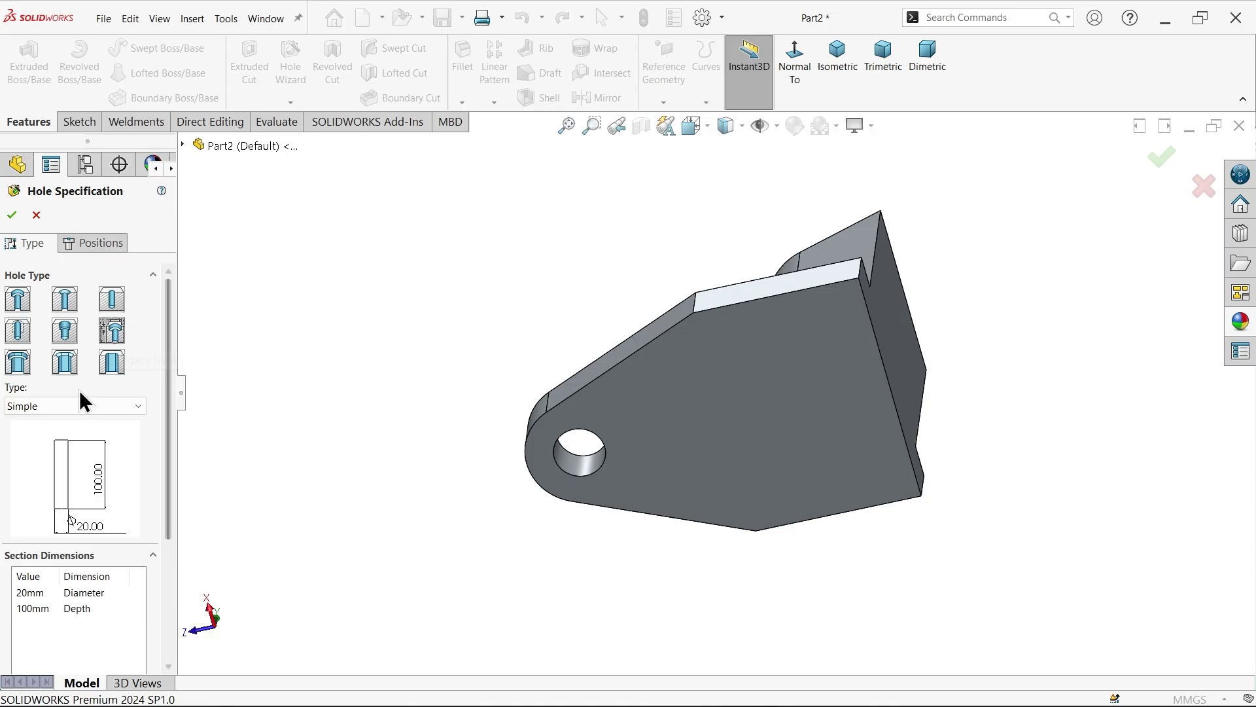
left_click(53, 406)
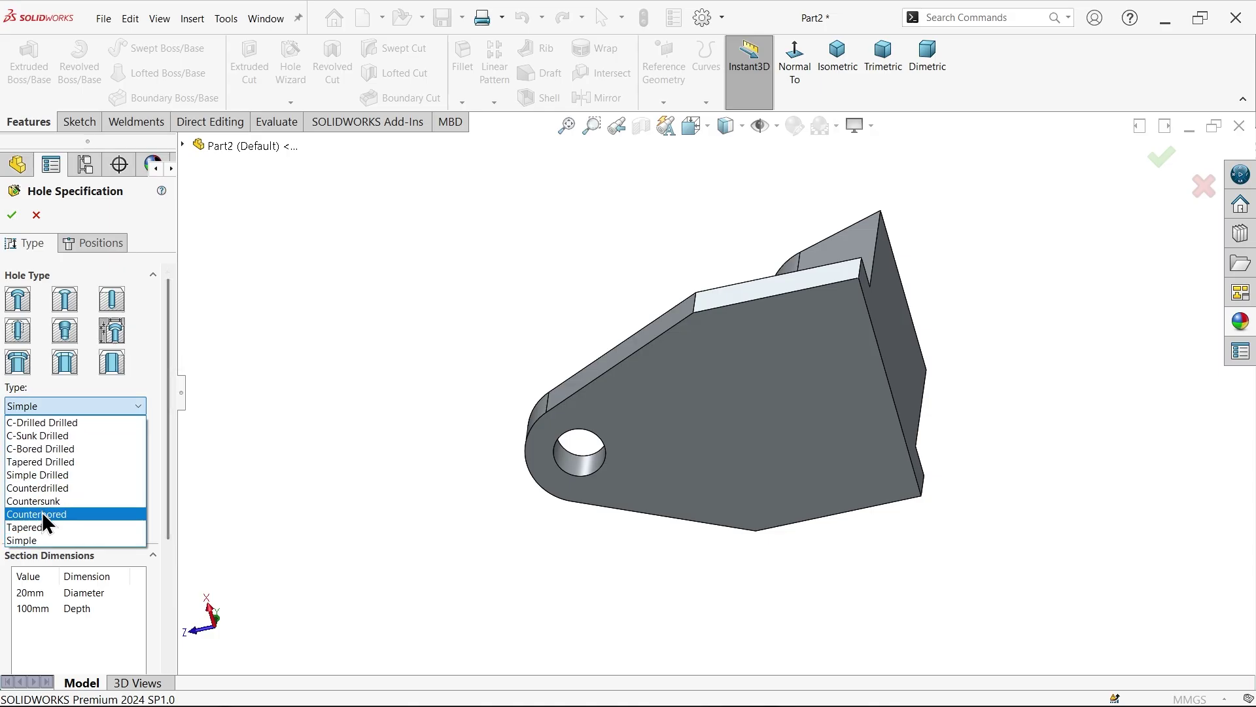
left_click(39, 514)
left_click_drag(171, 431, 161, 532)
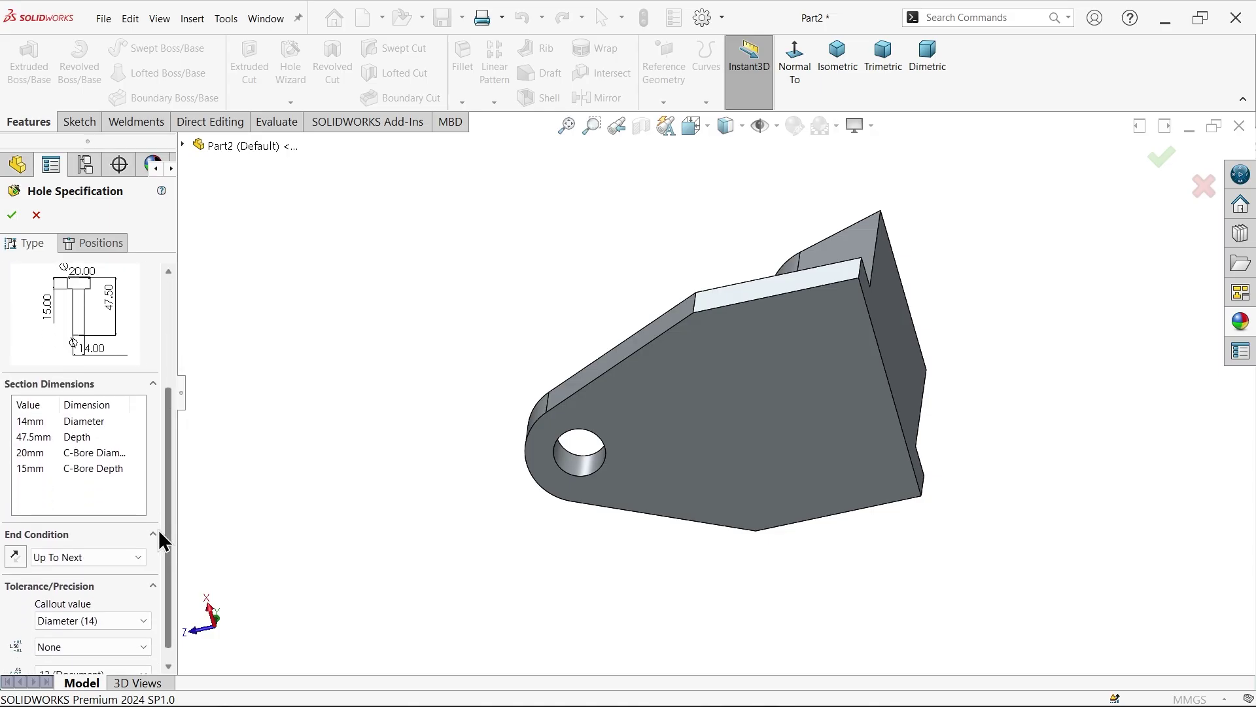
double_click(30, 437)
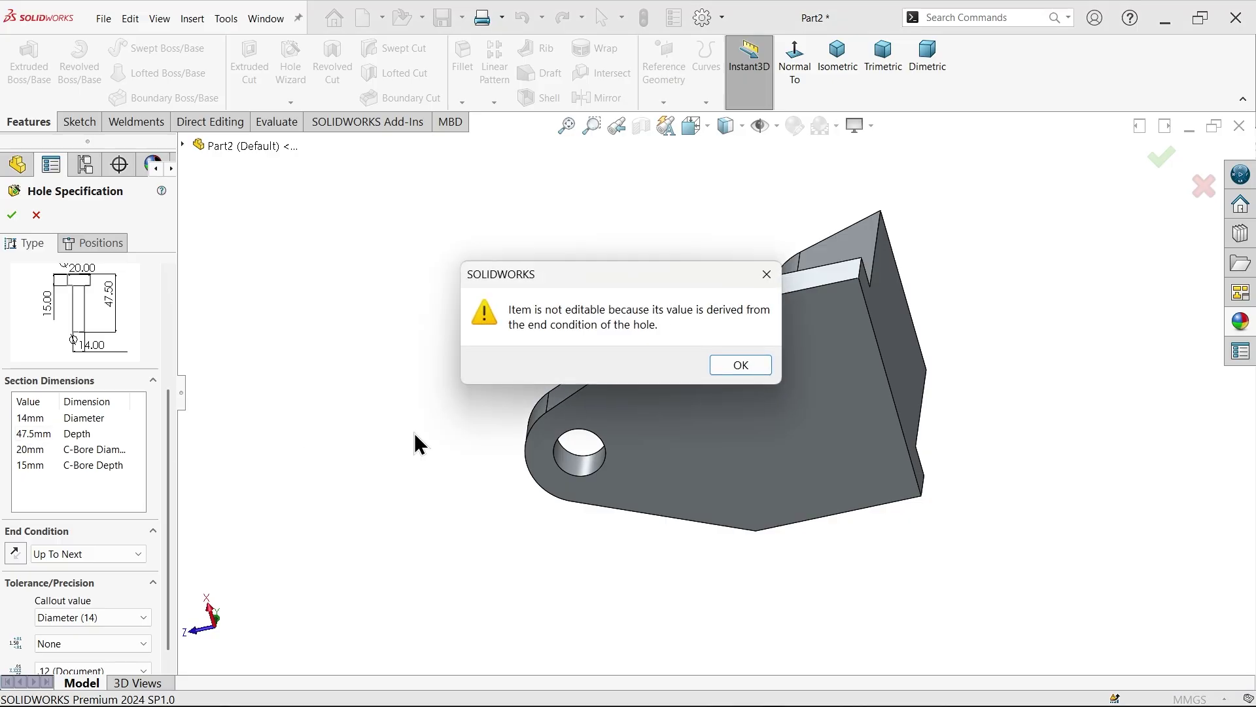
left_click(738, 365)
left_click(76, 558)
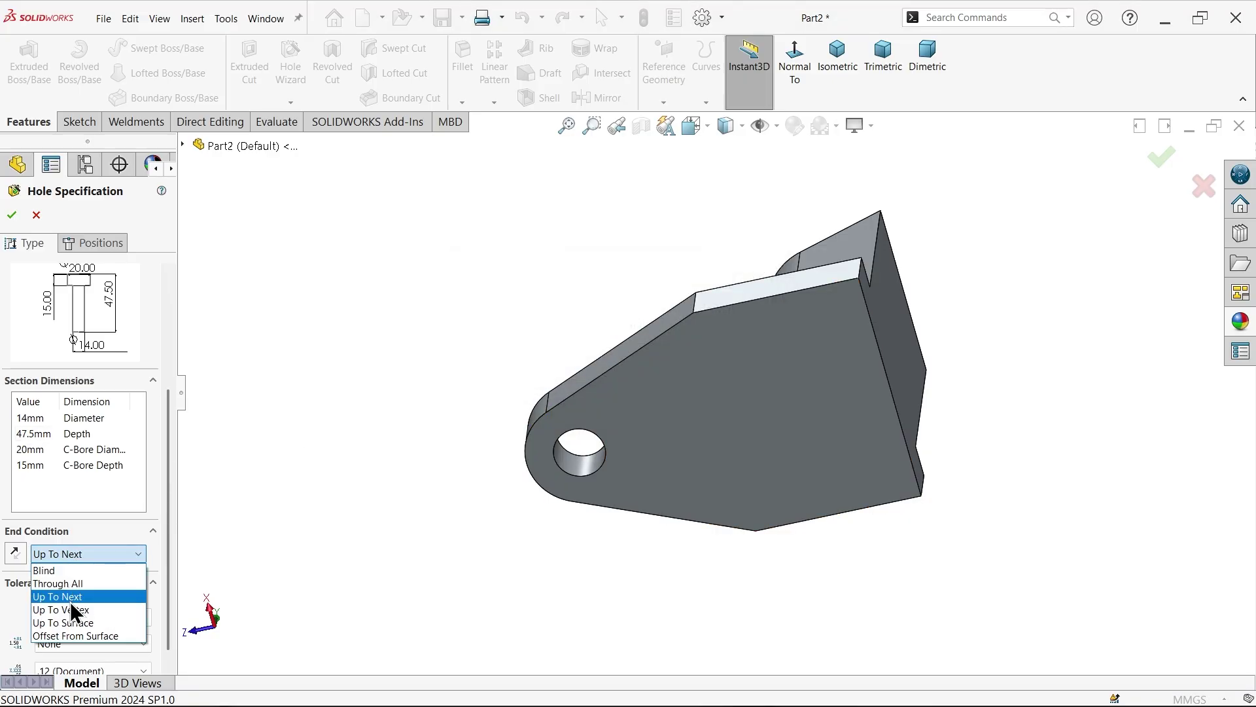
left_click(88, 558)
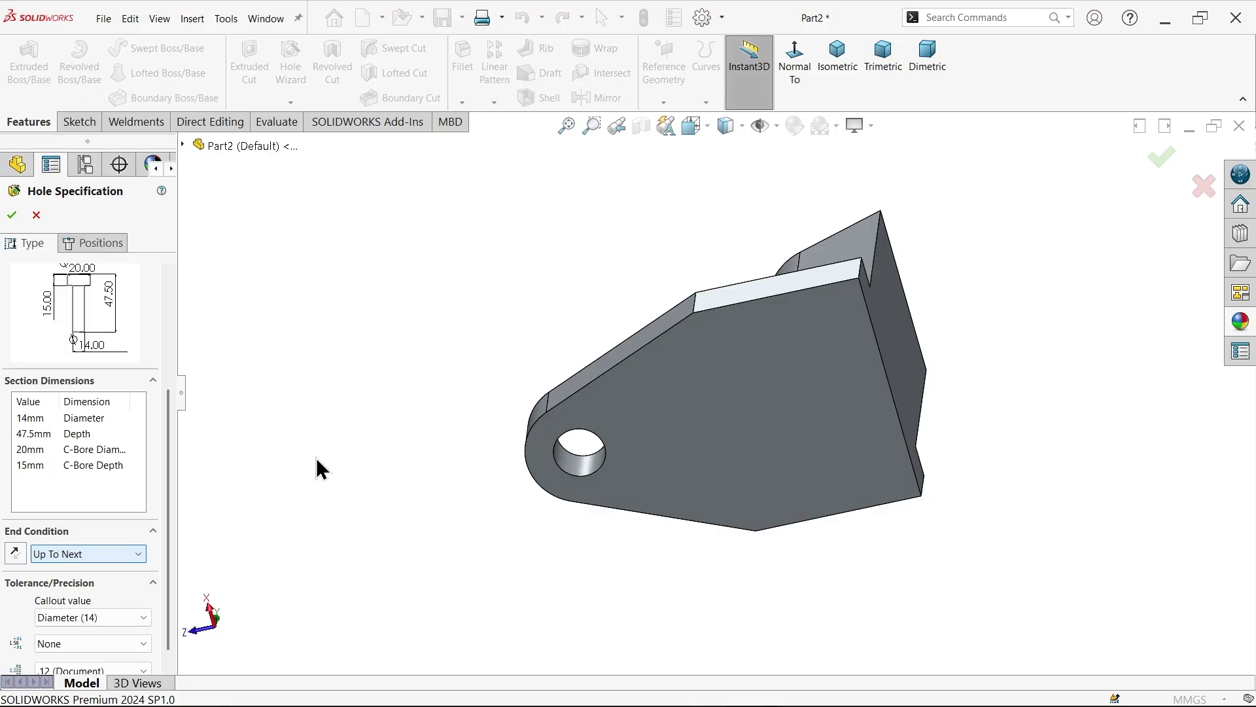
middle_click_drag(316, 468, 823, 390)
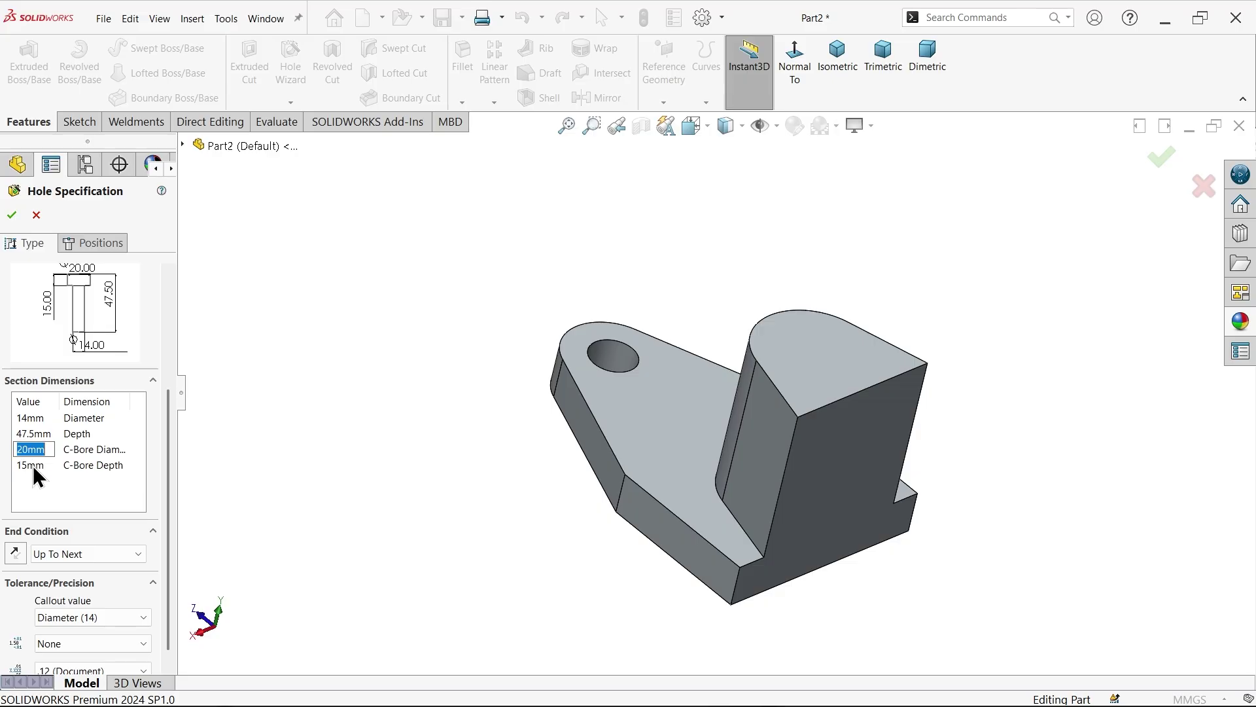
Place one counterbored hole on the base's bottom face and align its center vertically with the origin.
left_click(99, 244)
middle_click_drag(412, 415, 753, 422)
left_click(752, 422)
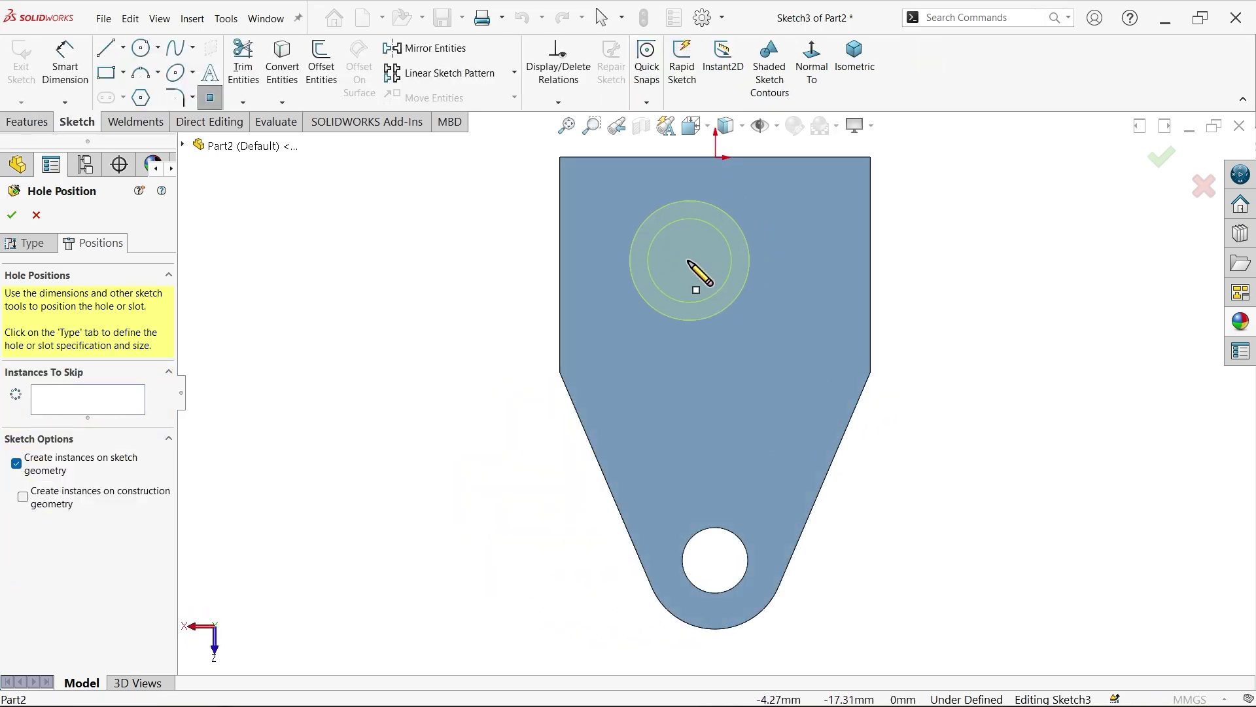
left_click(685, 259)
key("Escape")
scroll(746, 153, "down", 3)
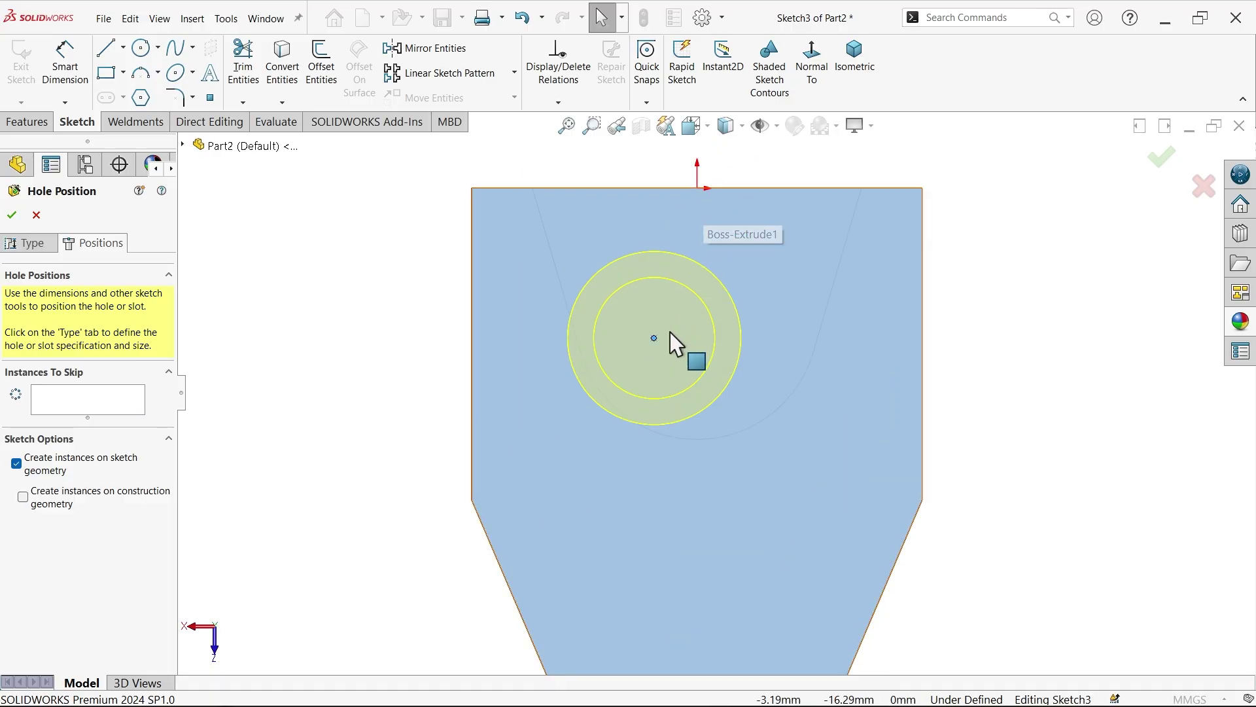
left_click(698, 189, "ctrl")
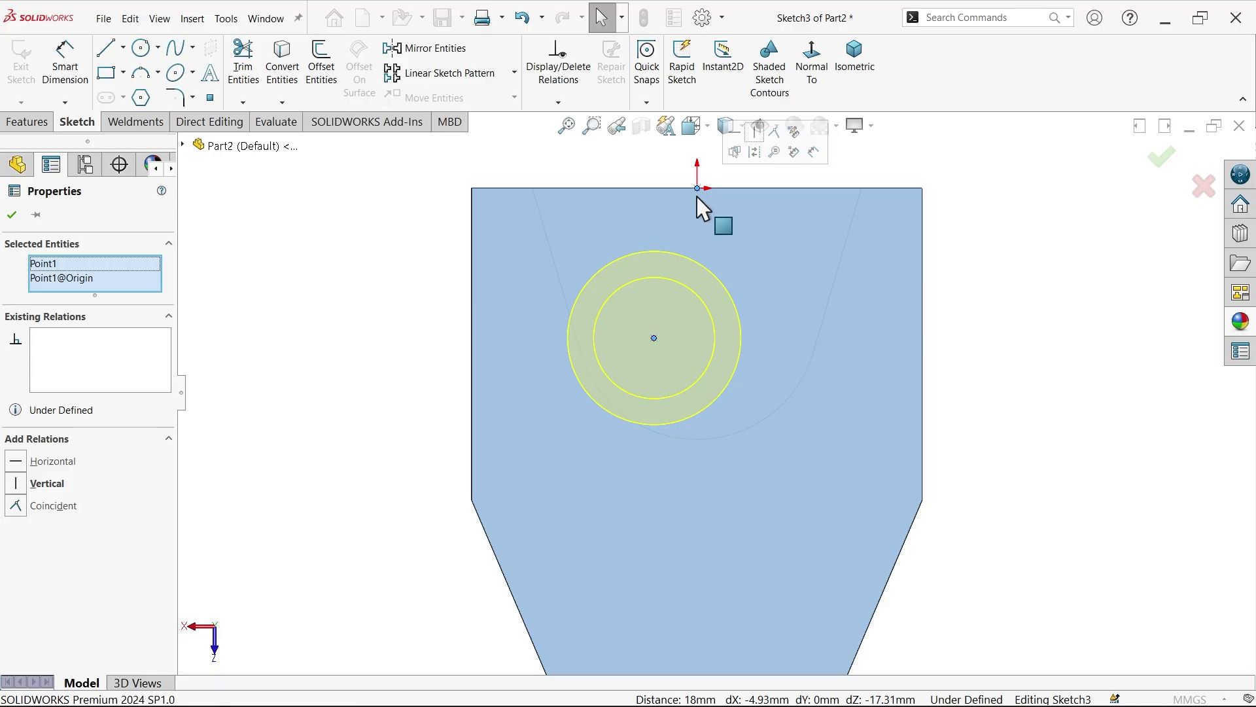
left_click(755, 132)
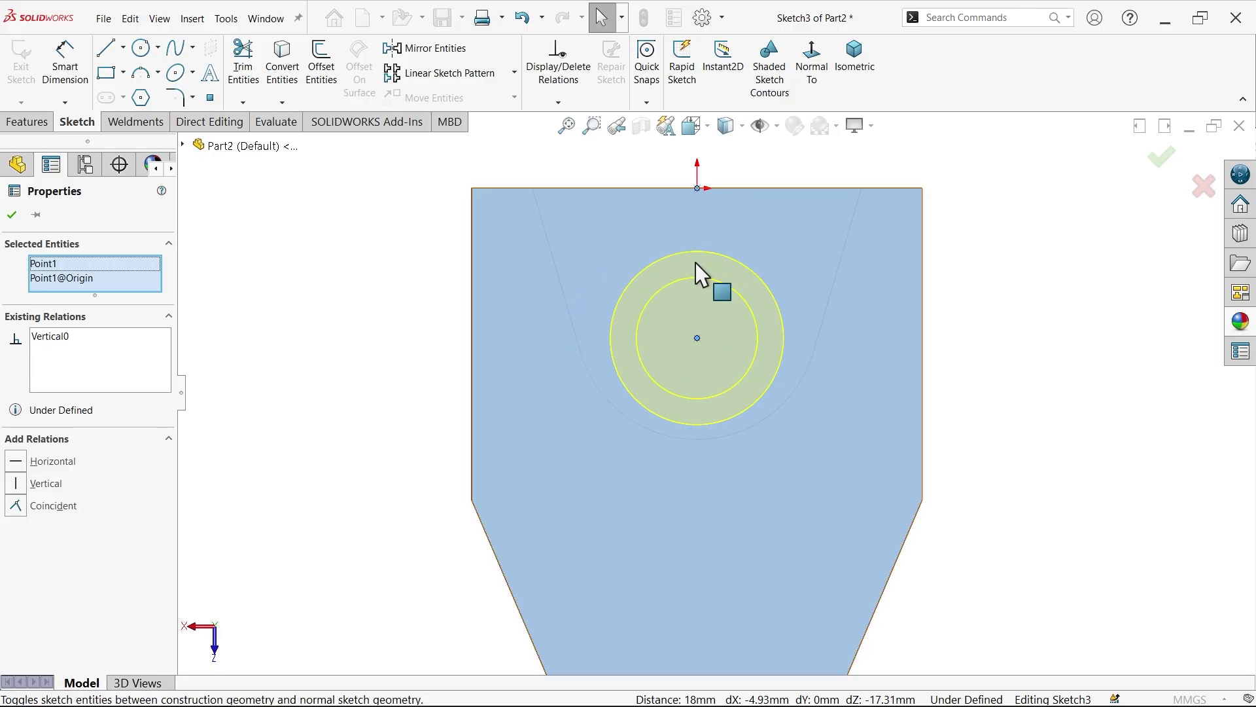
Dimension the hole's center 15 mm from the origin on the rear edge and finish the counterbored hole.
left_click(65, 66)
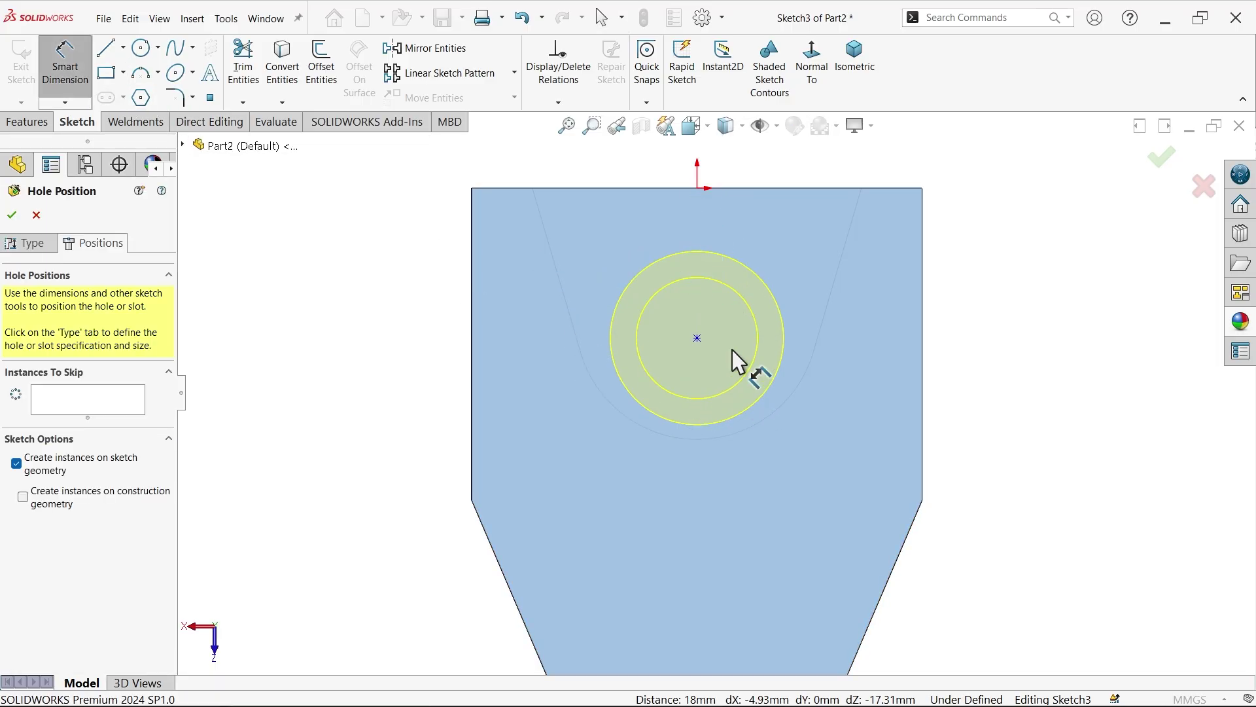
left_click(696, 339)
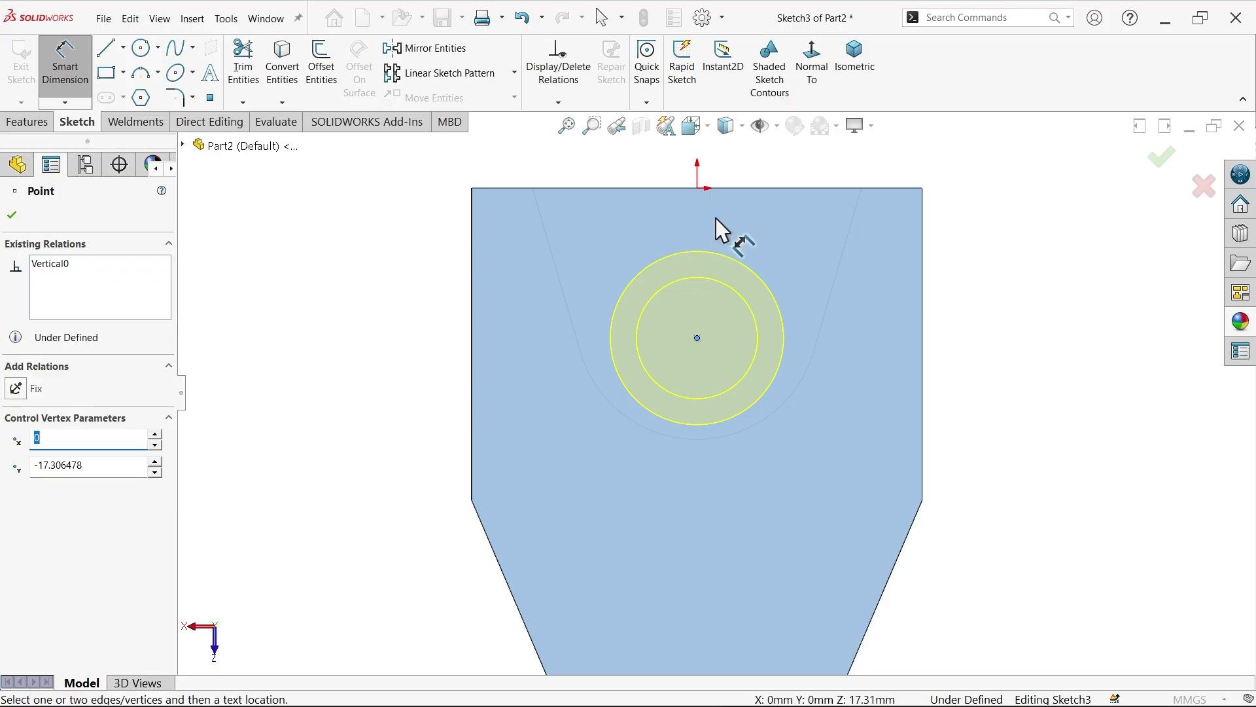
left_click(699, 189)
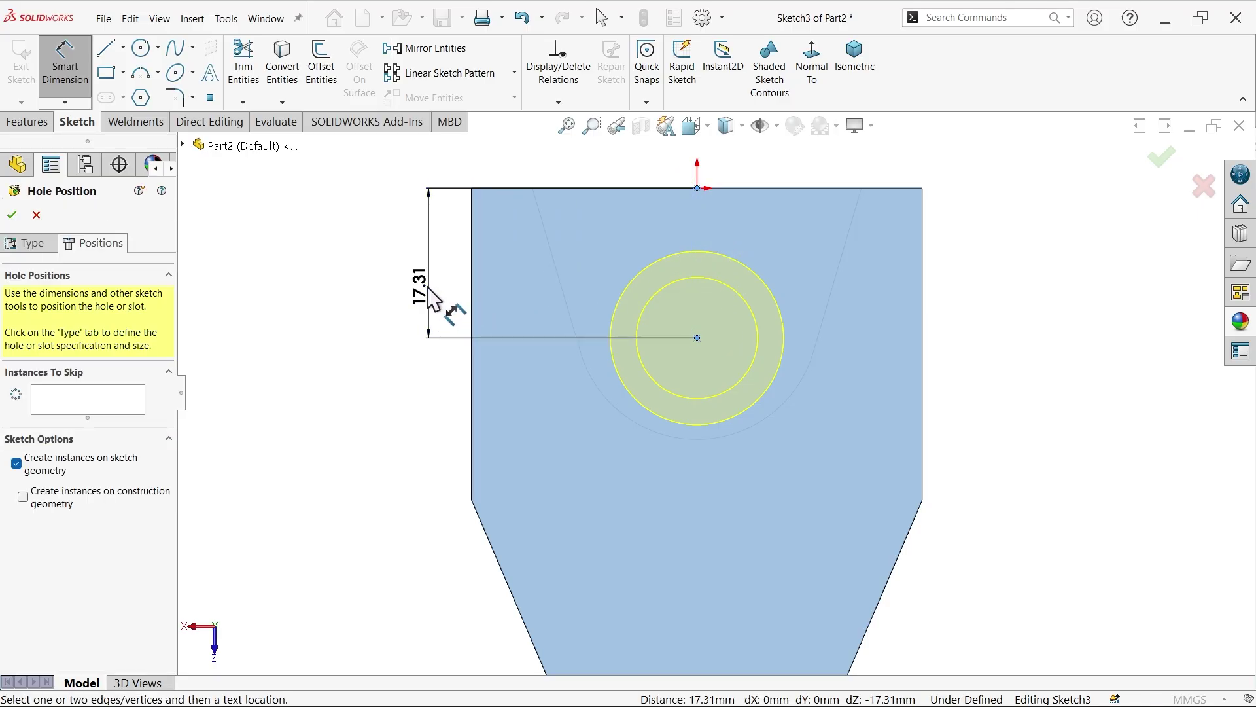
left_click(440, 307)
type("15")
left_click(348, 260)
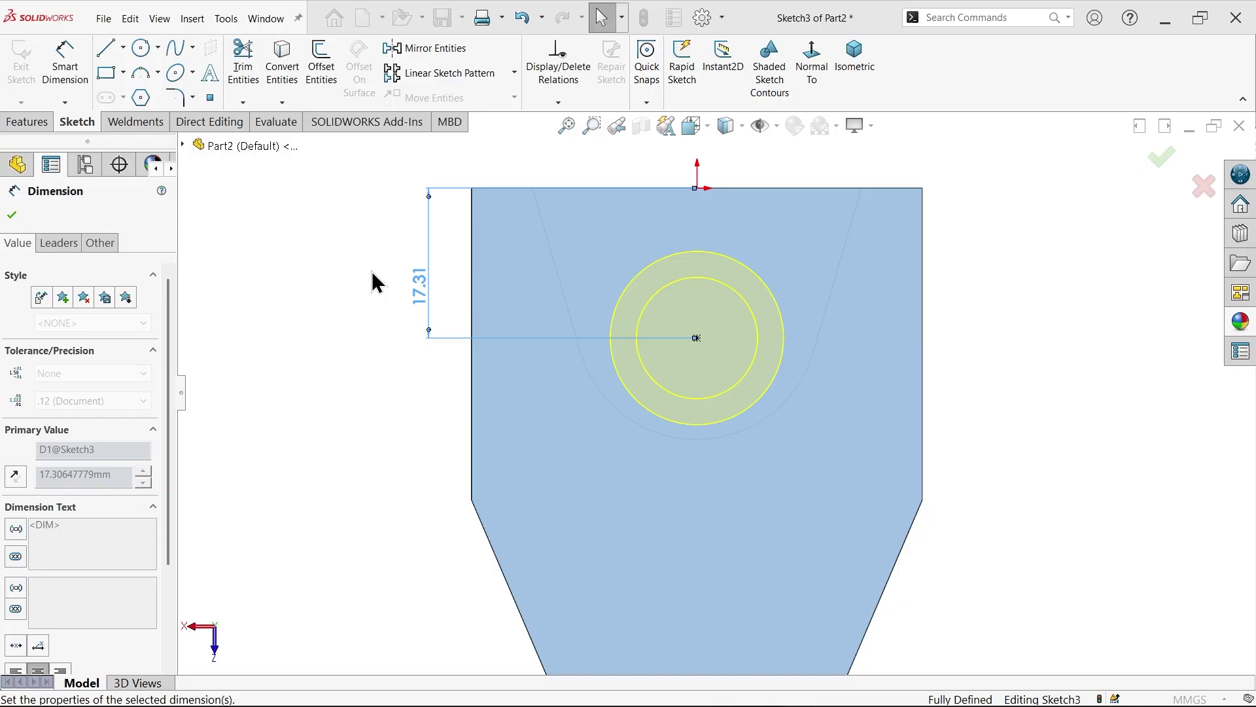
left_click(856, 66)
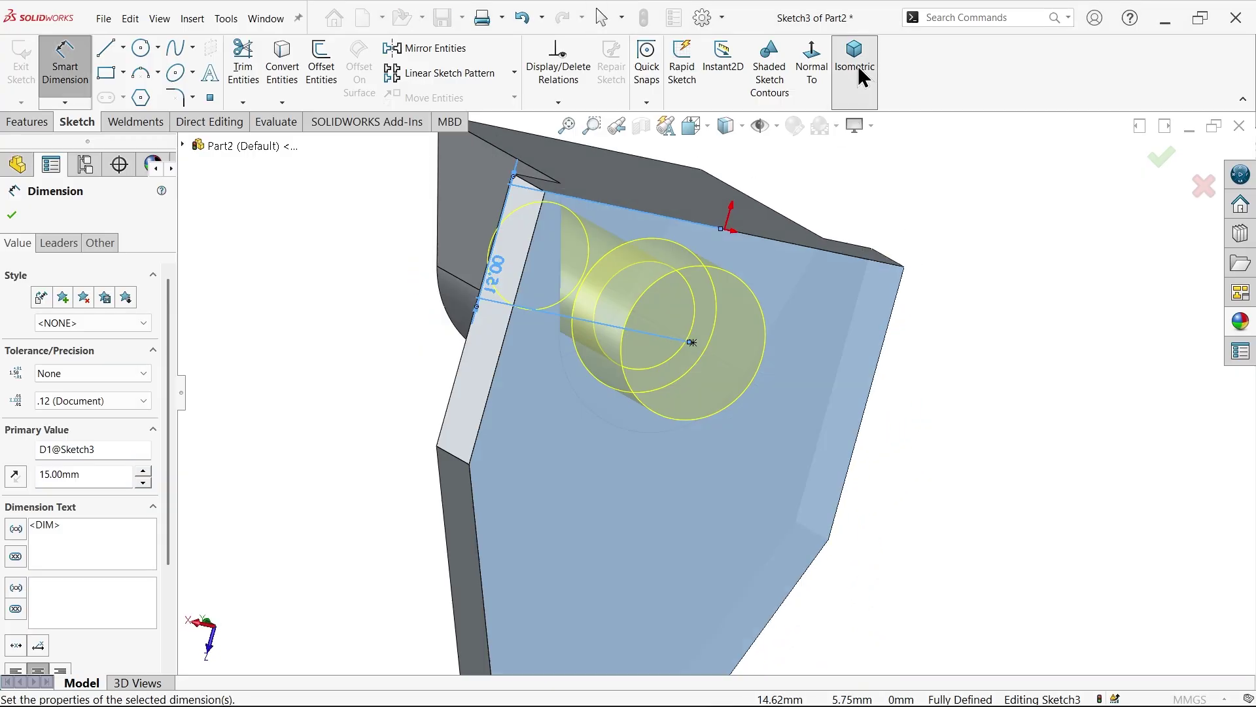
left_click(12, 215)
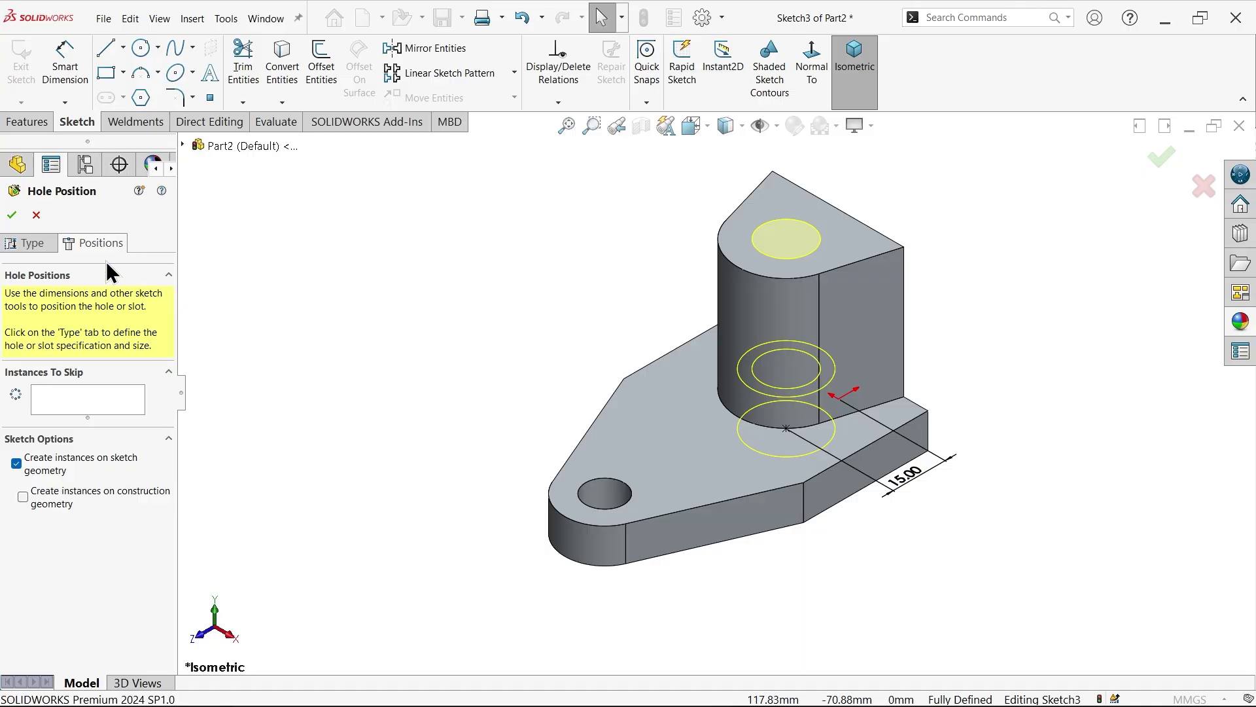
left_click(12, 220)
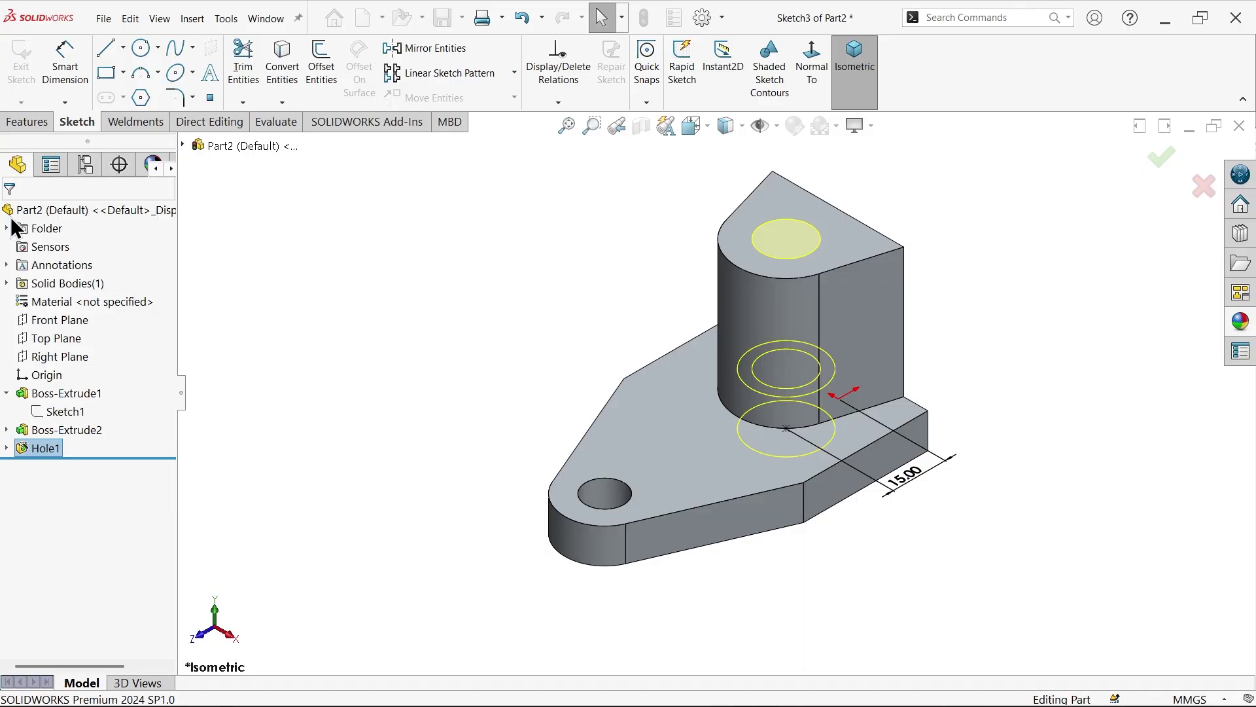
left_click(319, 257)
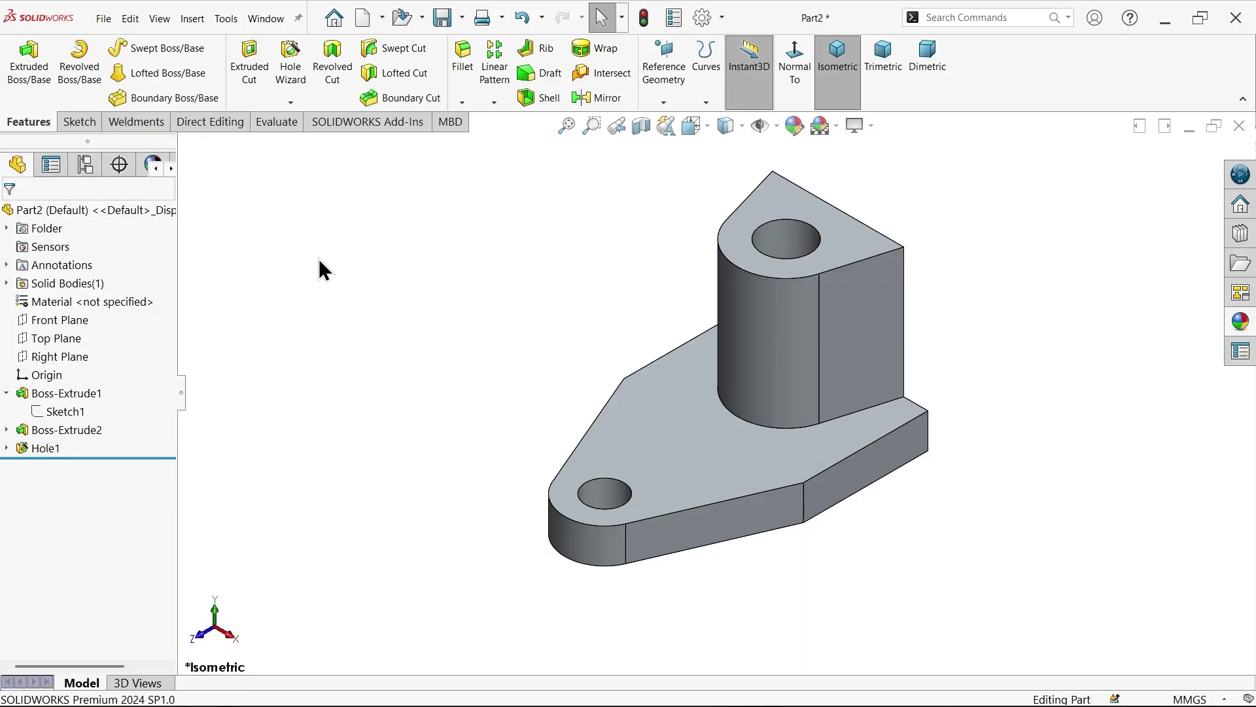
Inspect the counterbored hole with a temporary section view through the Right Plane and restore the full model display.
left_click(641, 127)
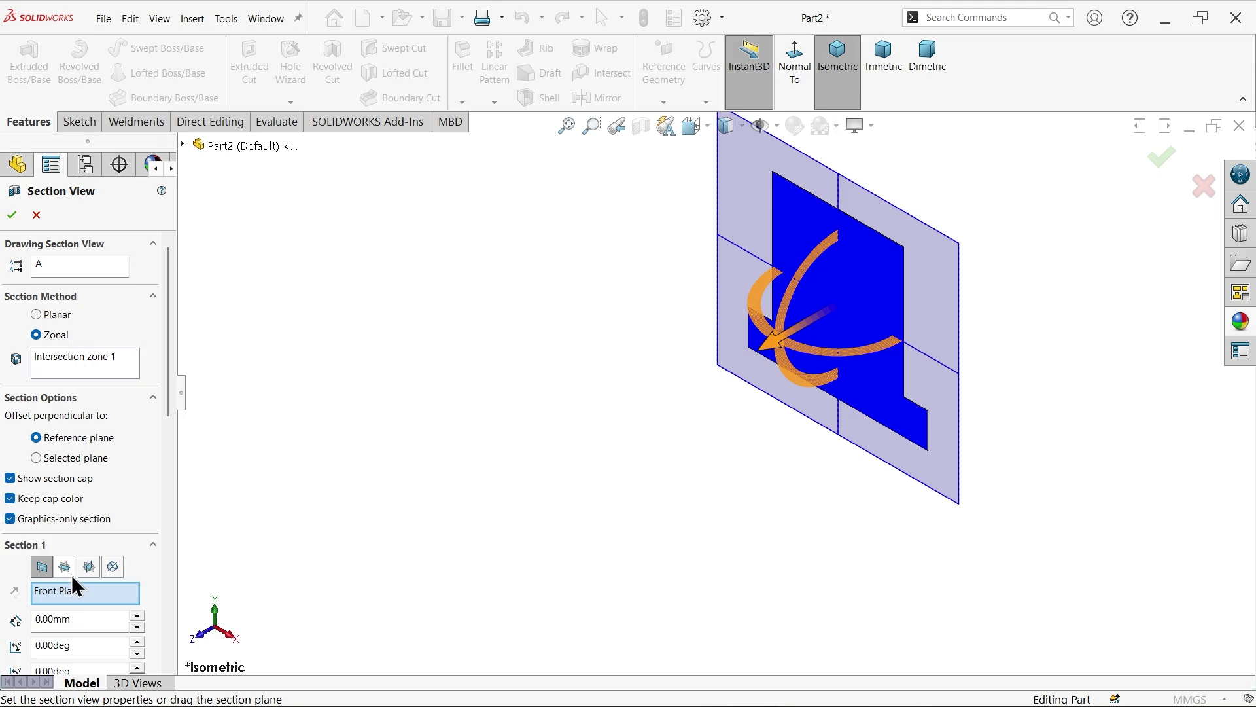
left_click(89, 567)
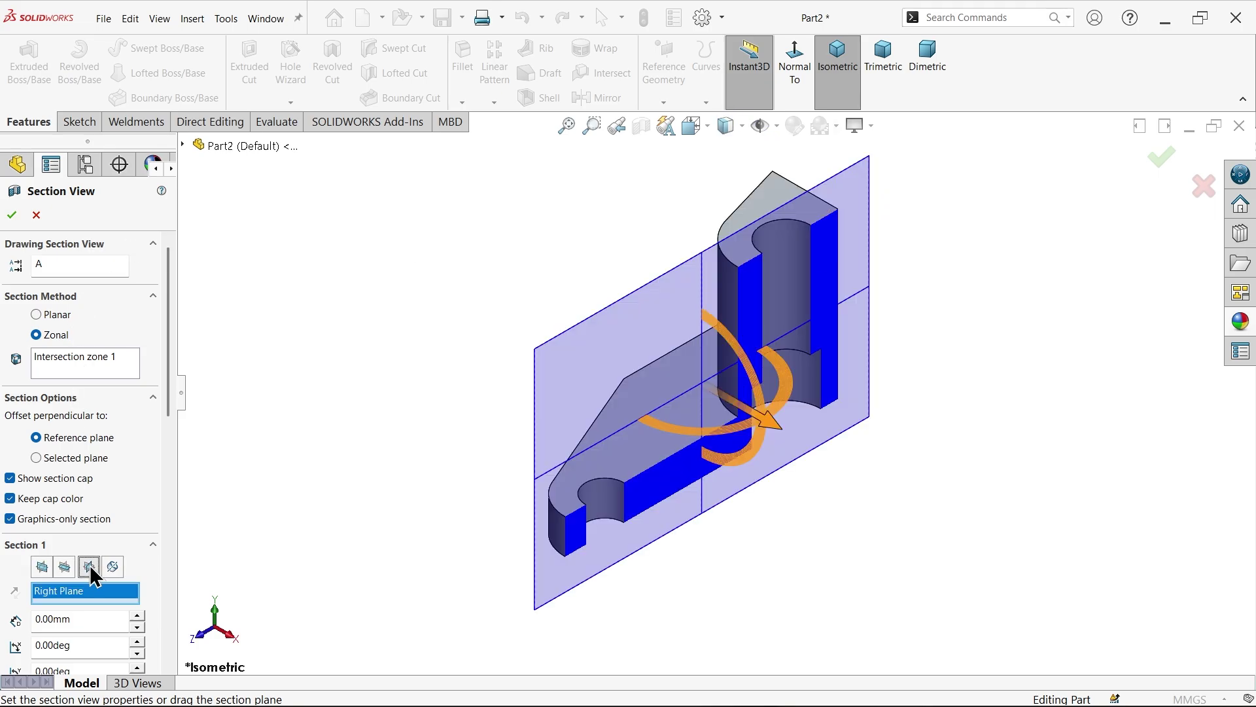
left_click(12, 216)
middle_click_drag(252, 331, 323, 333)
left_click(641, 127)
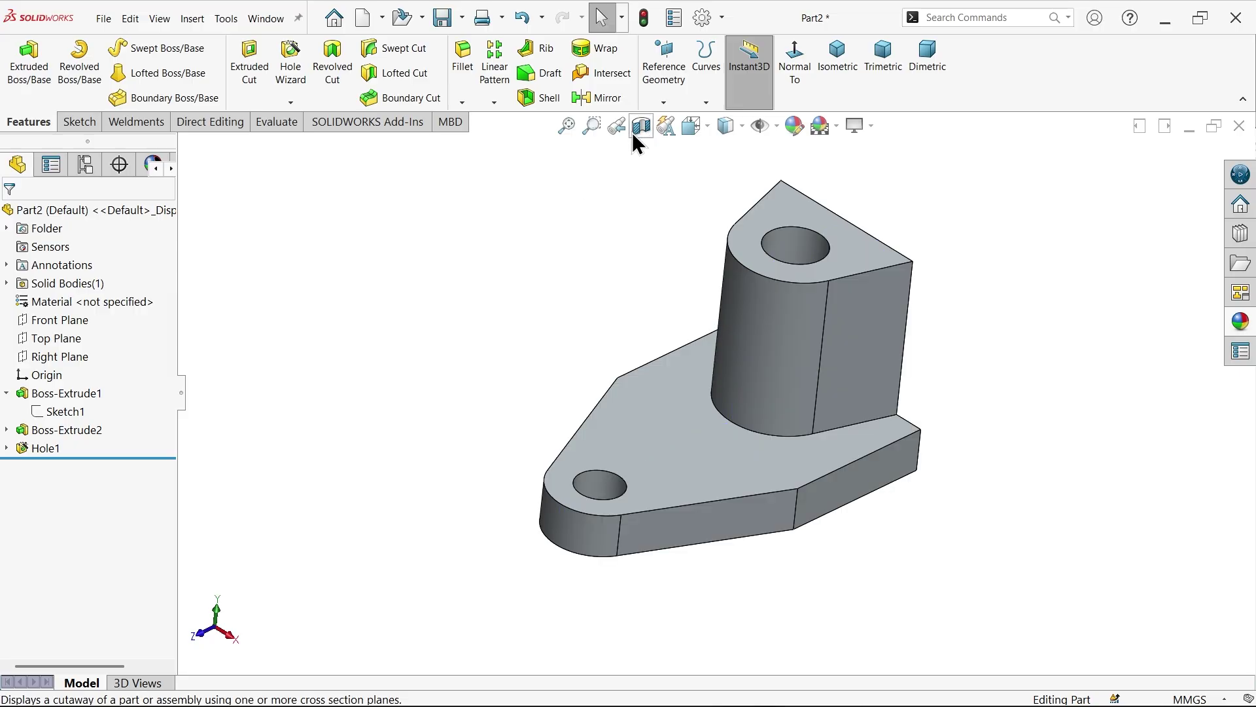
On the Right Plane, sketch two corner triangles meeting on the upright body's top edge, about 9.6 mm high at the rear and 10.3 mm at the front.
left_click(56, 359)
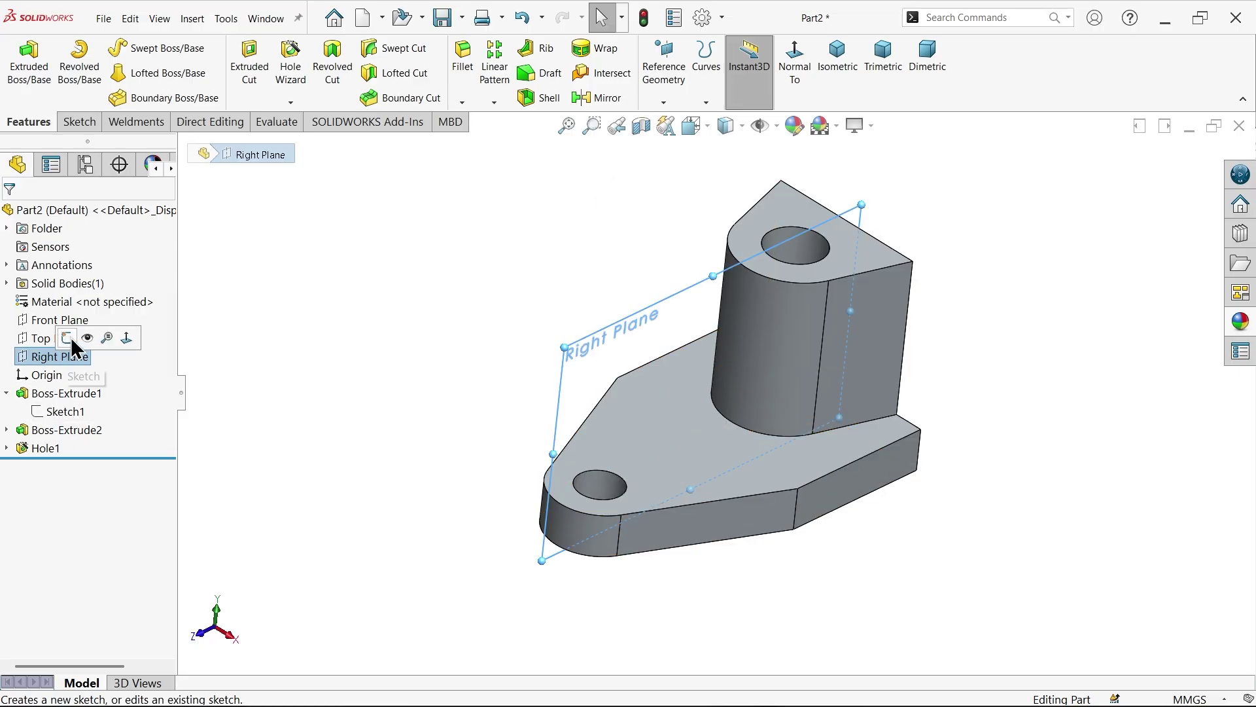
left_click(70, 337)
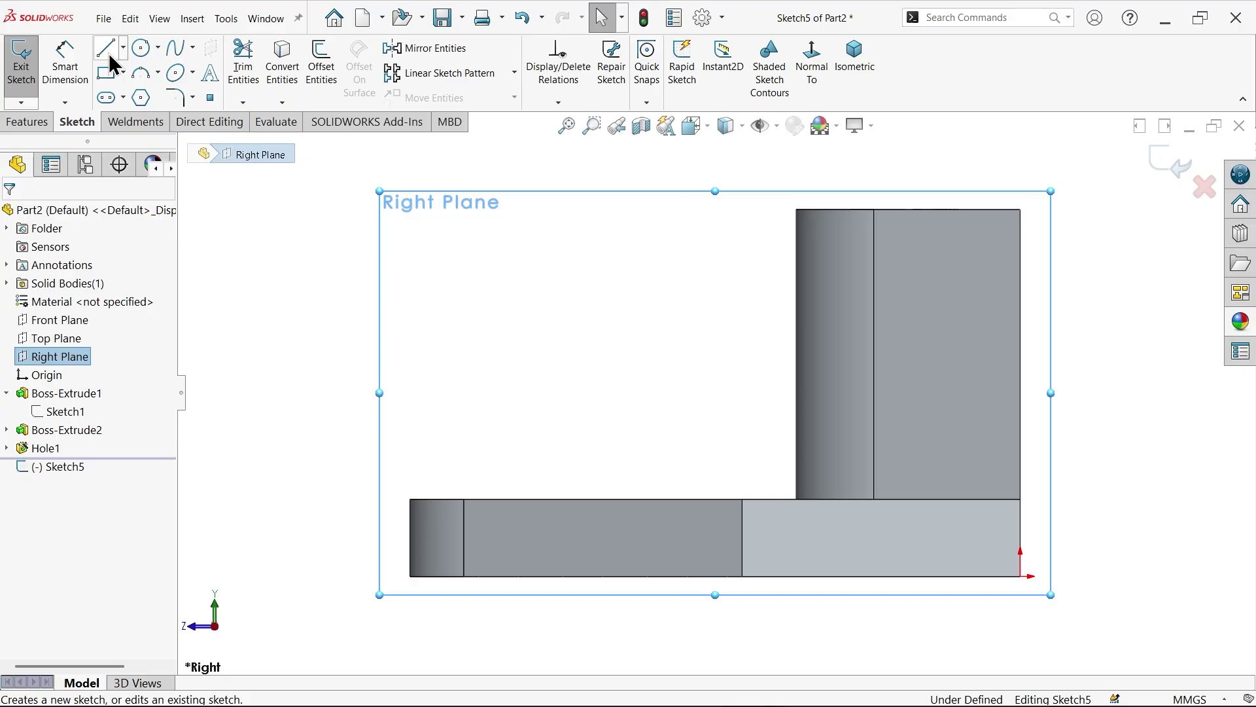
left_click(108, 53)
scroll(959, 185, "down", 1)
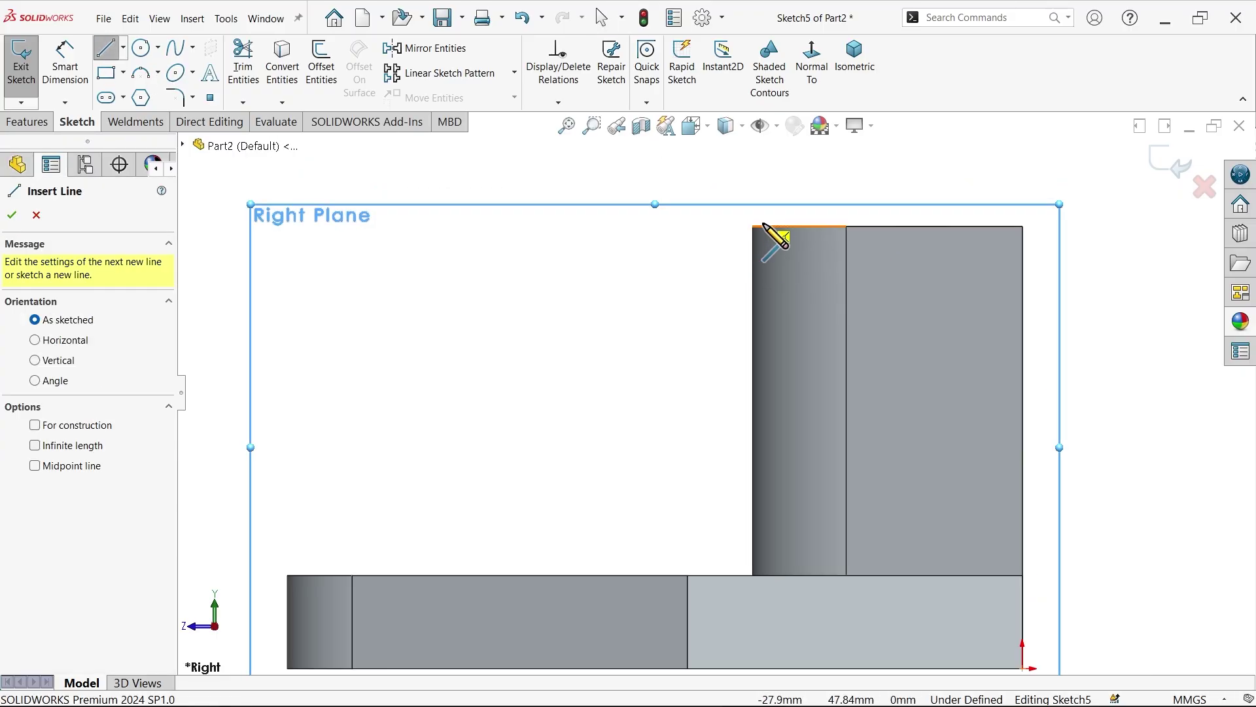
left_click(754, 226)
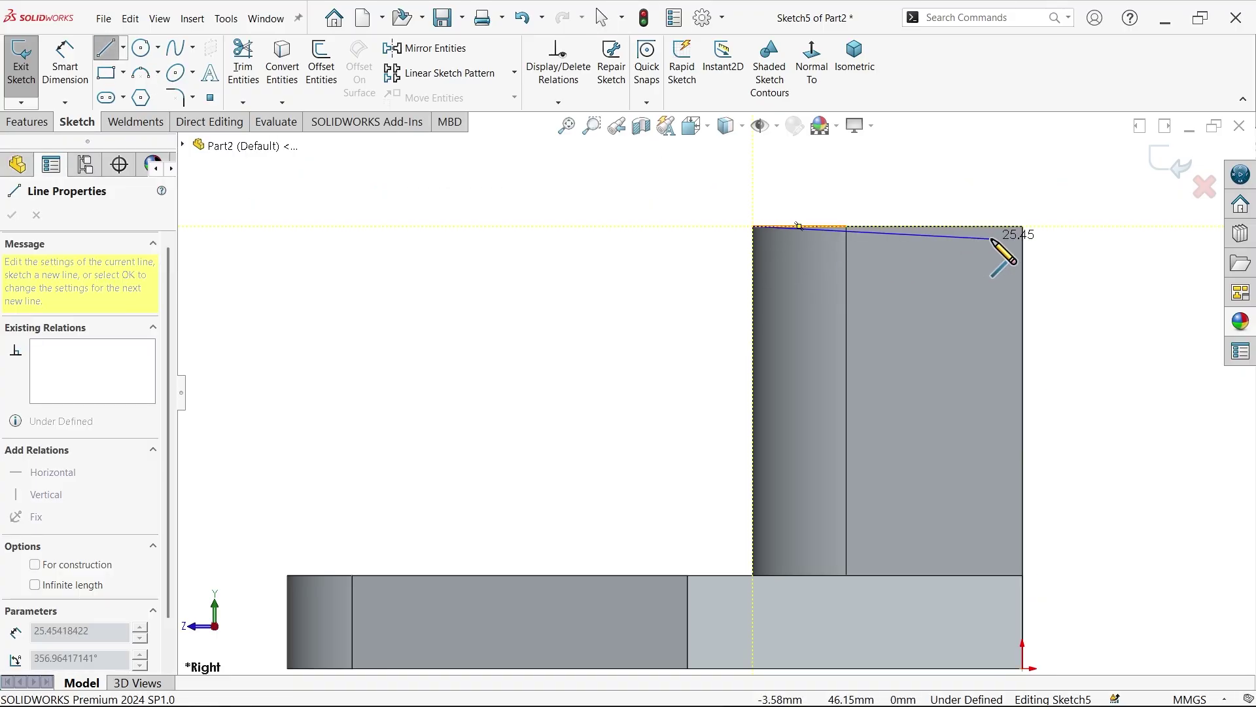
left_click(1022, 226)
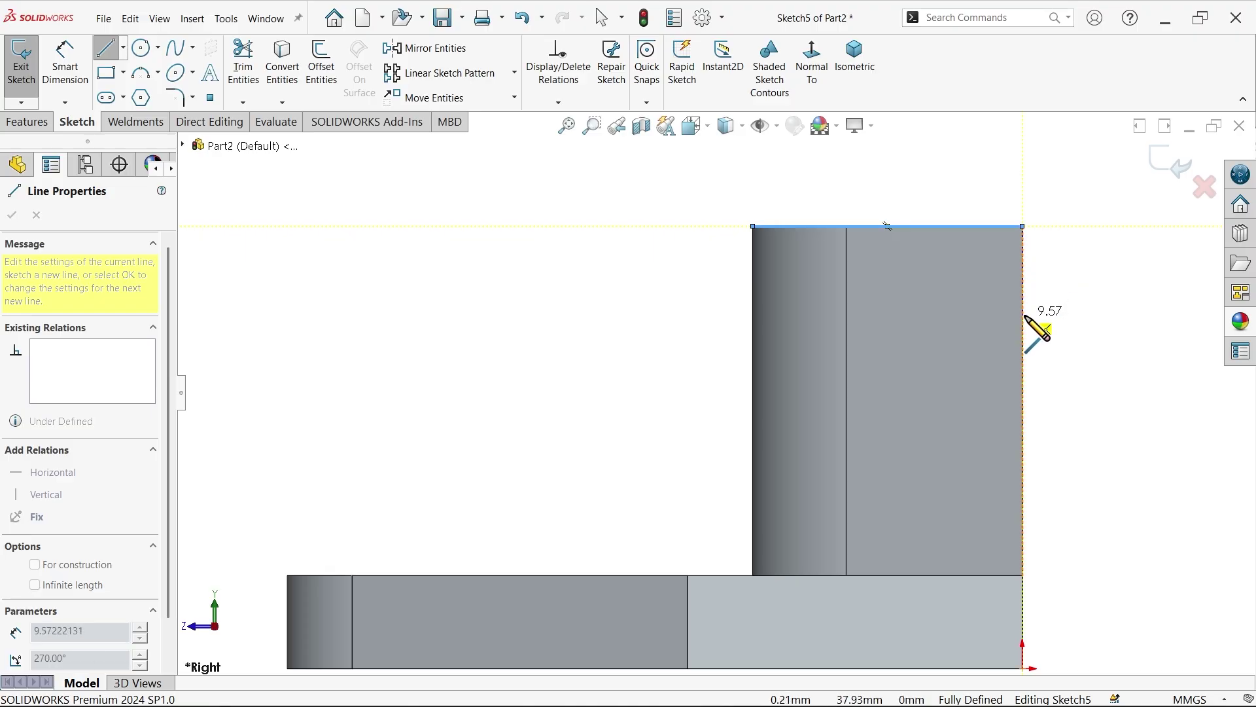
left_click(1023, 314)
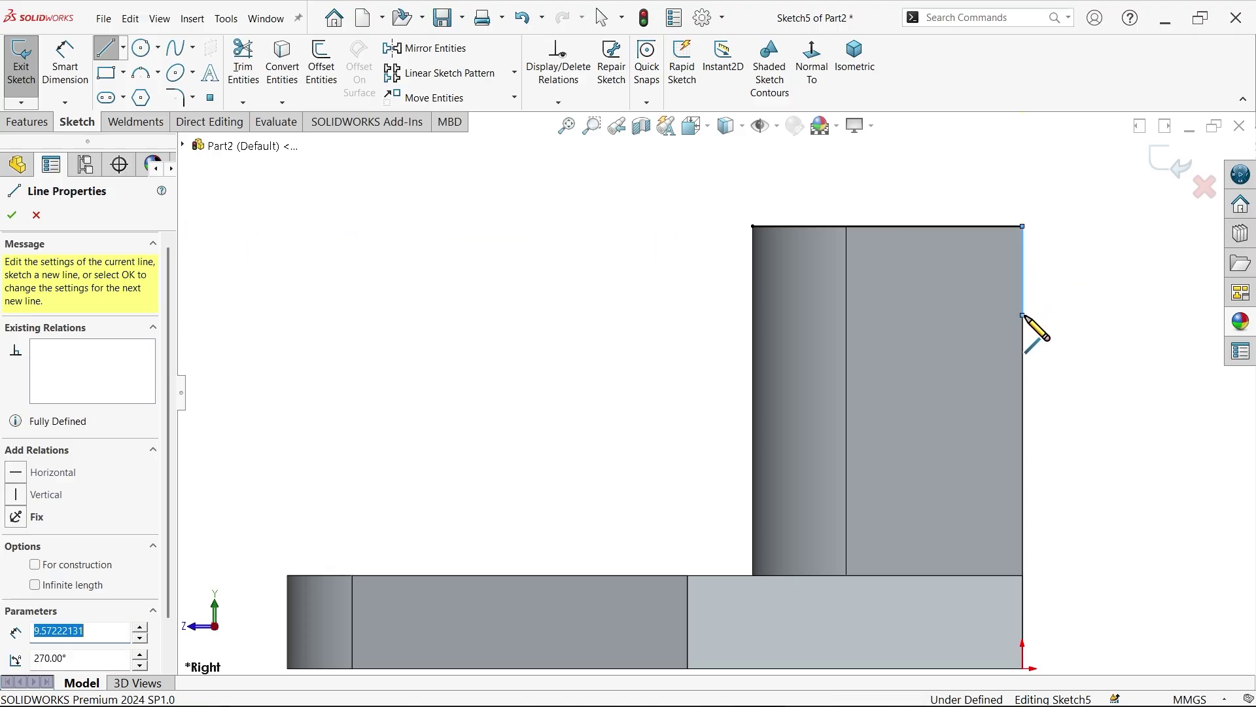
left_click(869, 226)
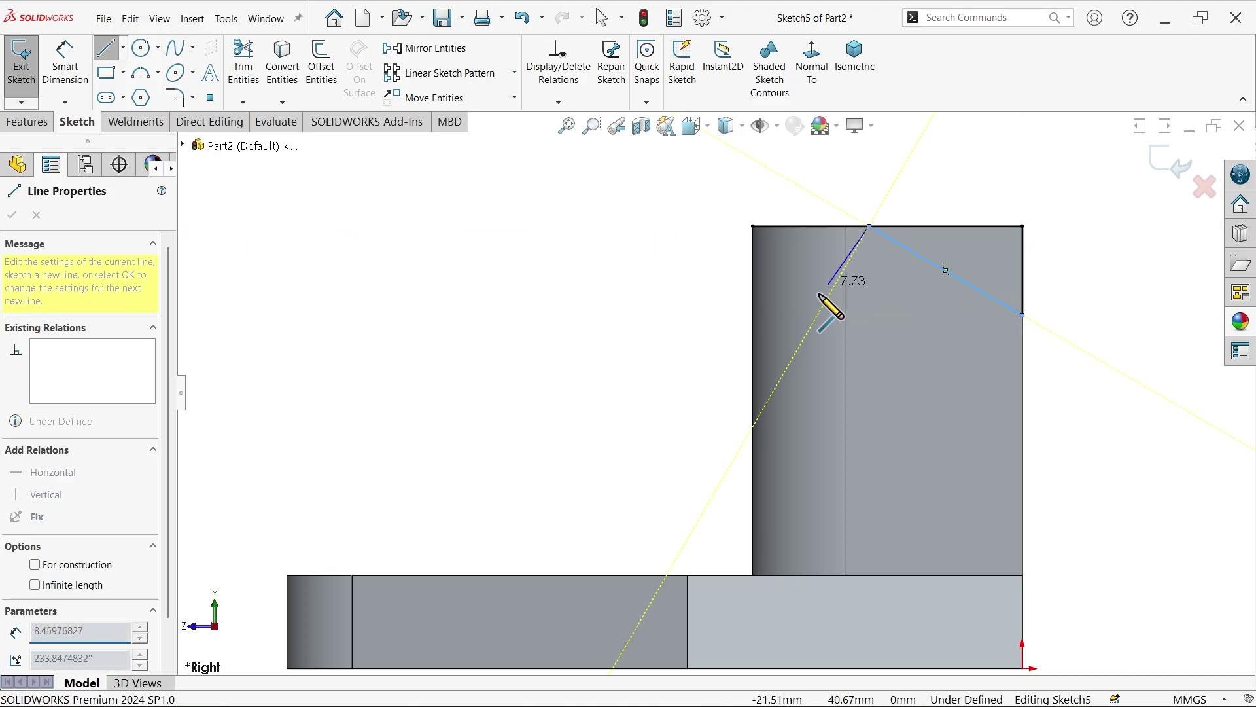
left_click(753, 321)
double_click(753, 227)
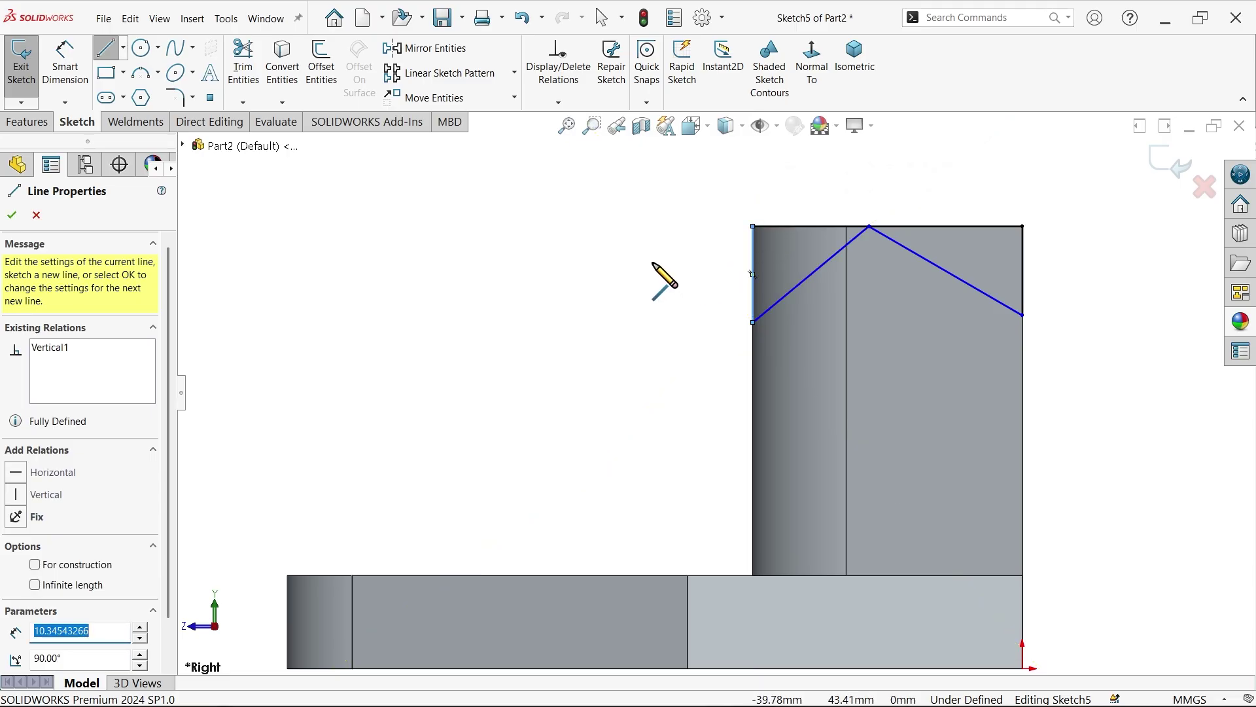
Dimension the triangles' shared top corner 15 mm from the upright body's rear edge.
key("Escape")
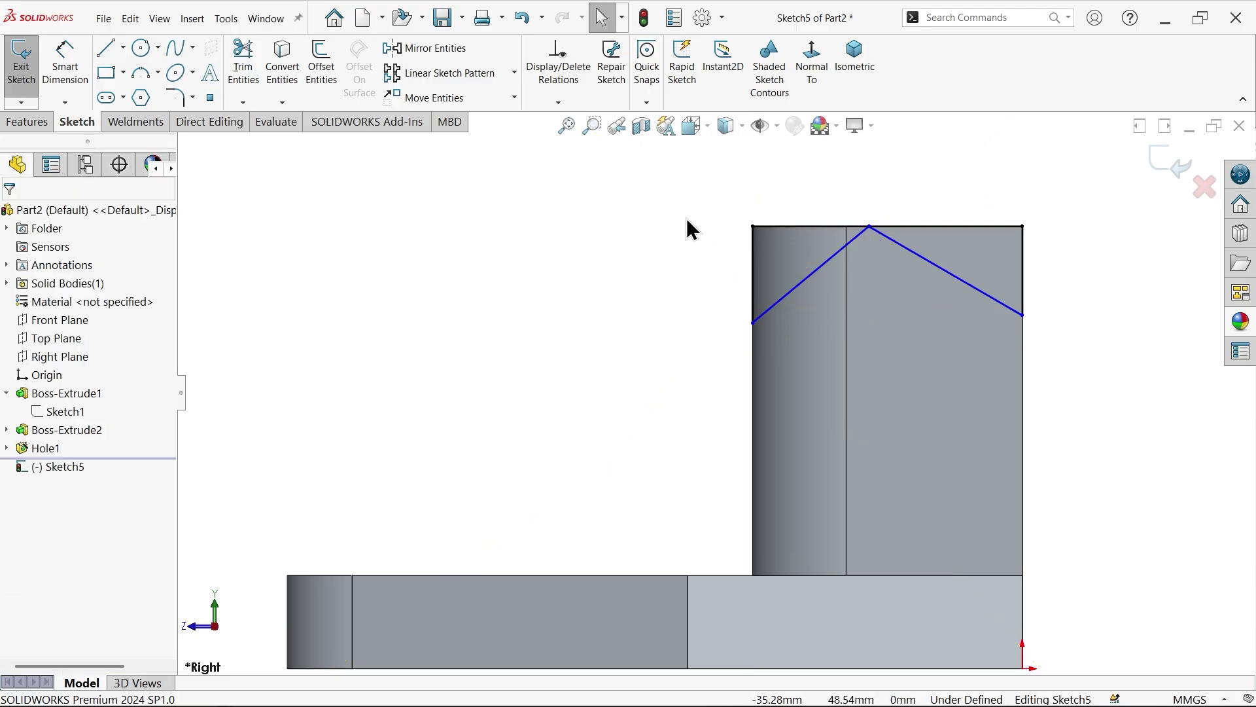
left_click(65, 72)
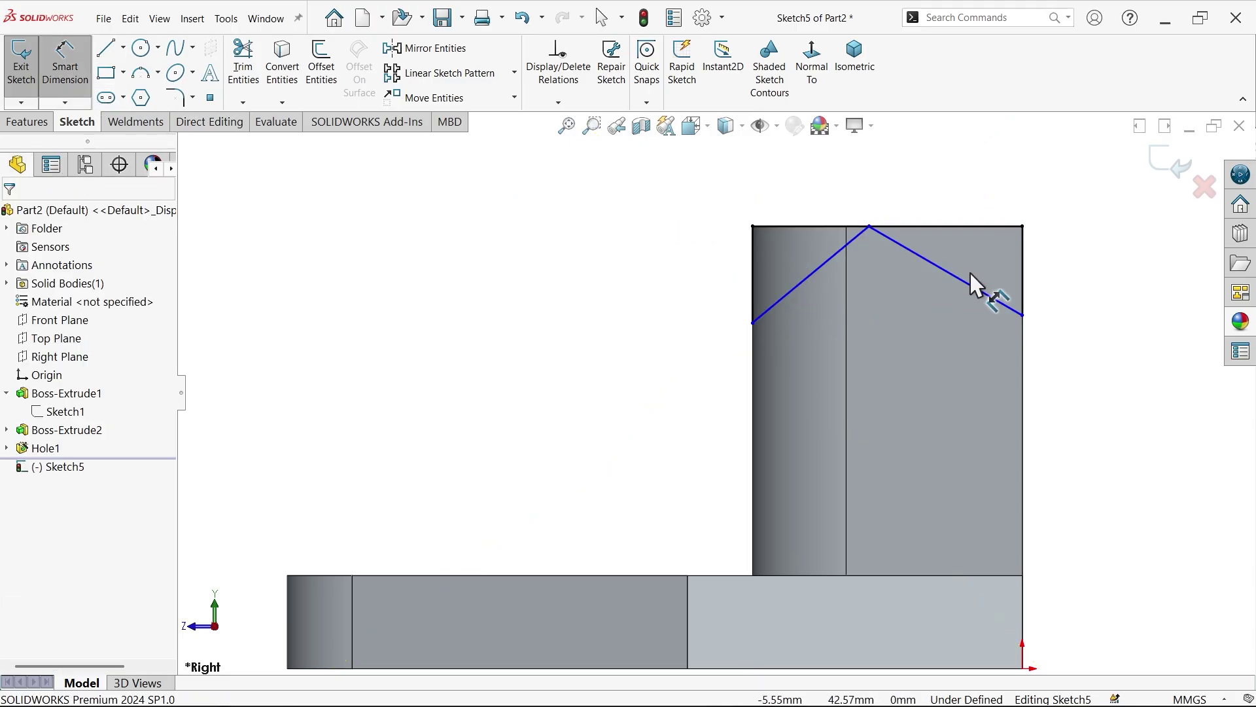
left_click(870, 228)
left_click(1023, 278)
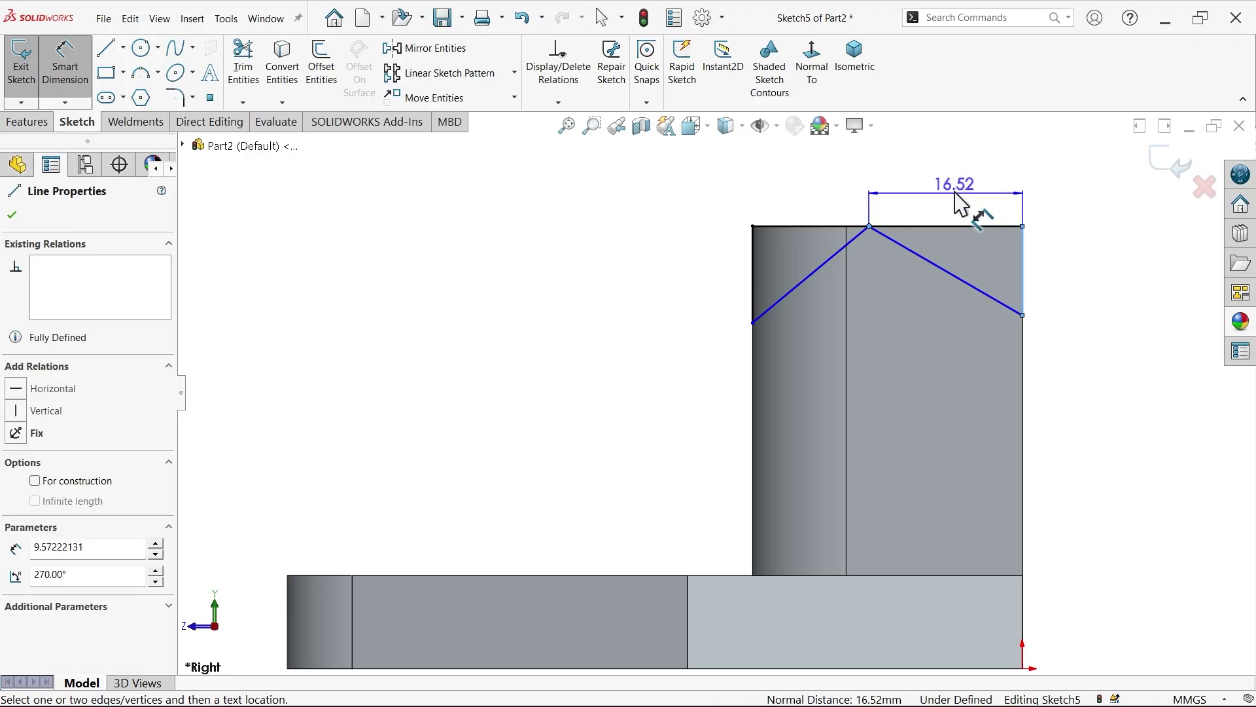
left_click(956, 200)
type("15")
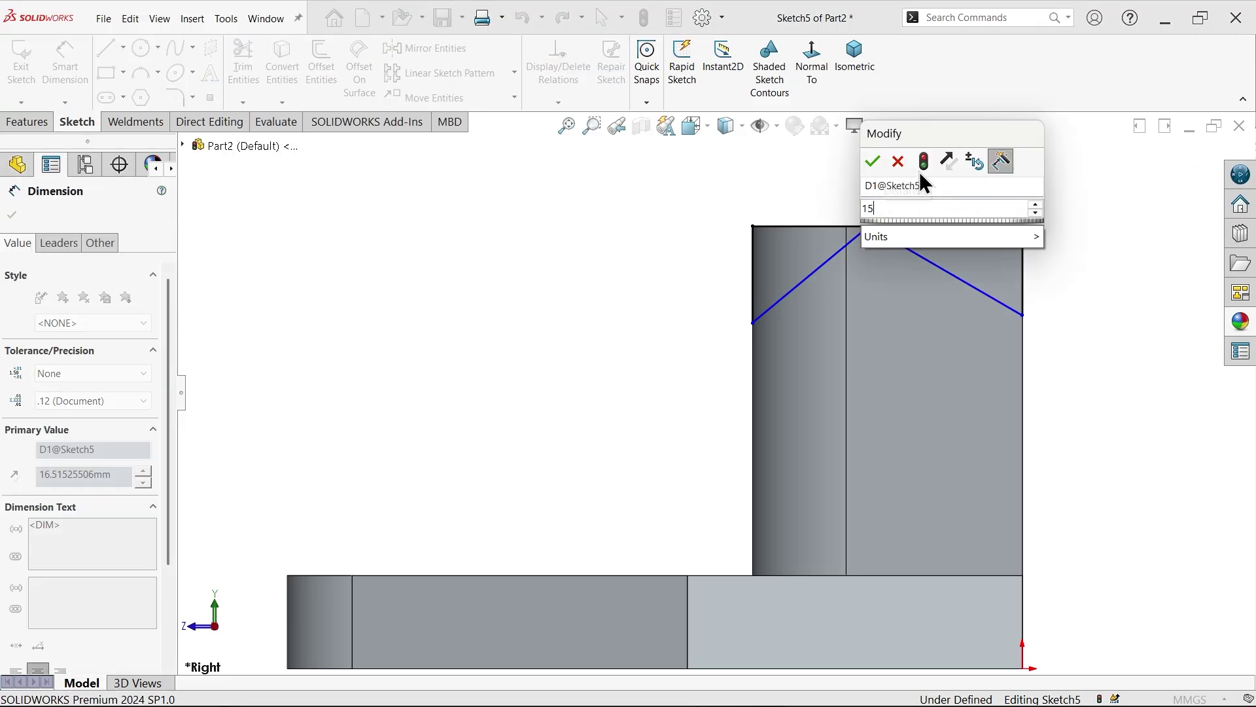
left_click(875, 162)
Dimension the angle between the two sloped sketch lines as 120°.
left_click(953, 272)
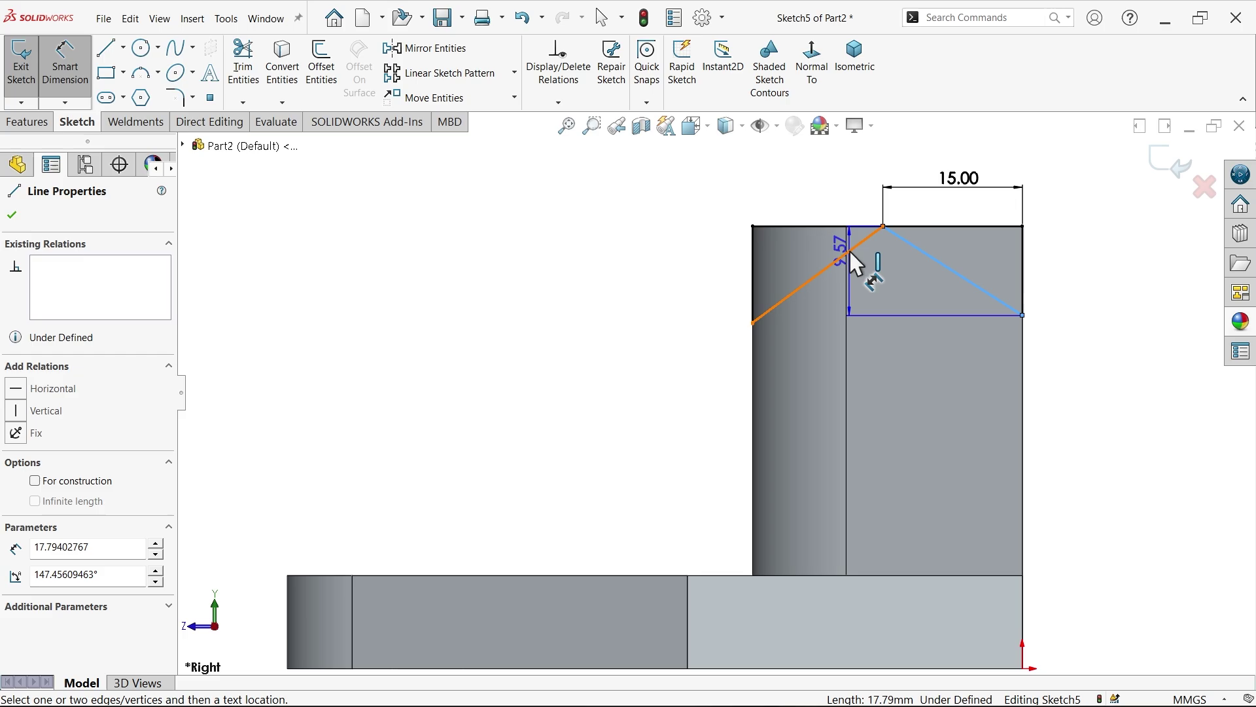
left_click(849, 250)
left_click(900, 288)
type("1")
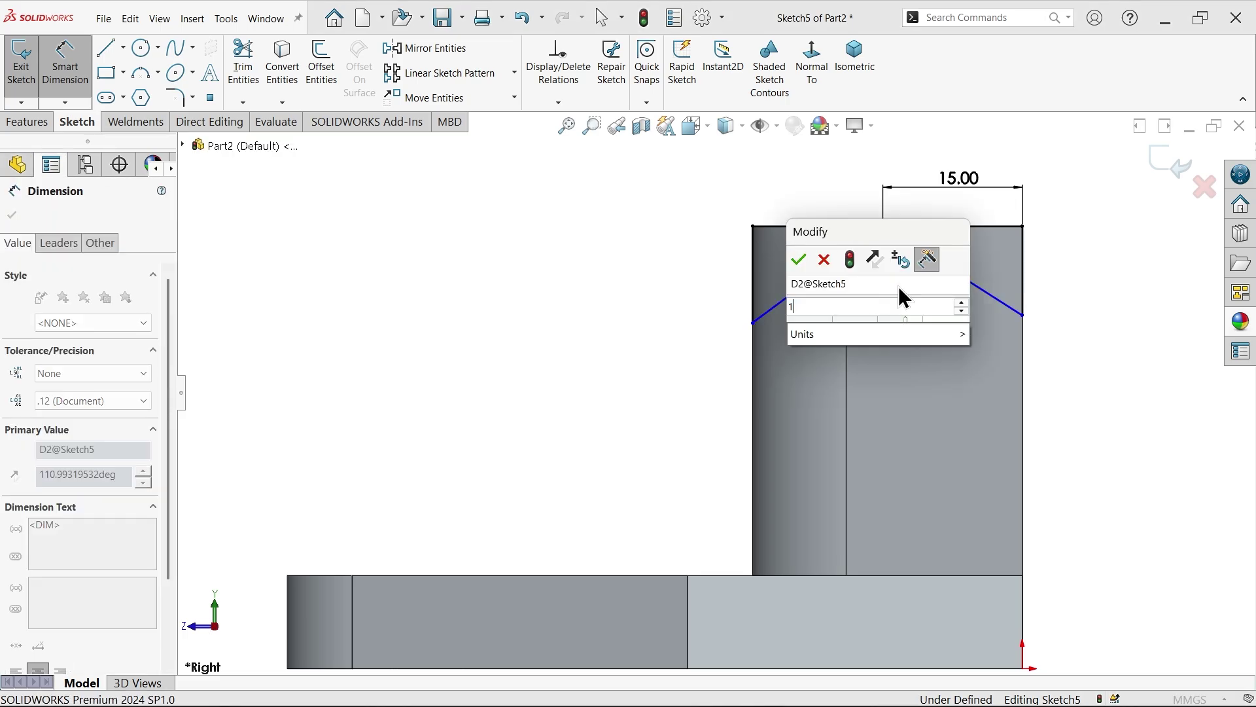
type("20")
left_click(809, 260)
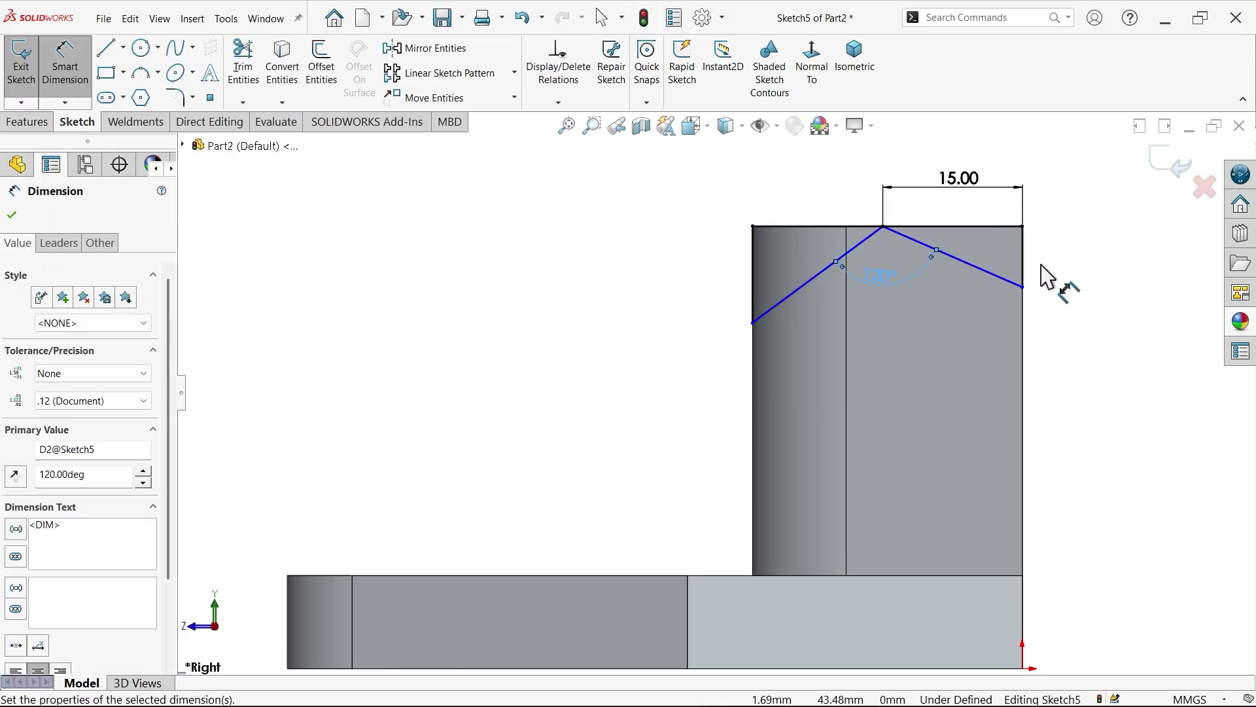
left_click(13, 217)
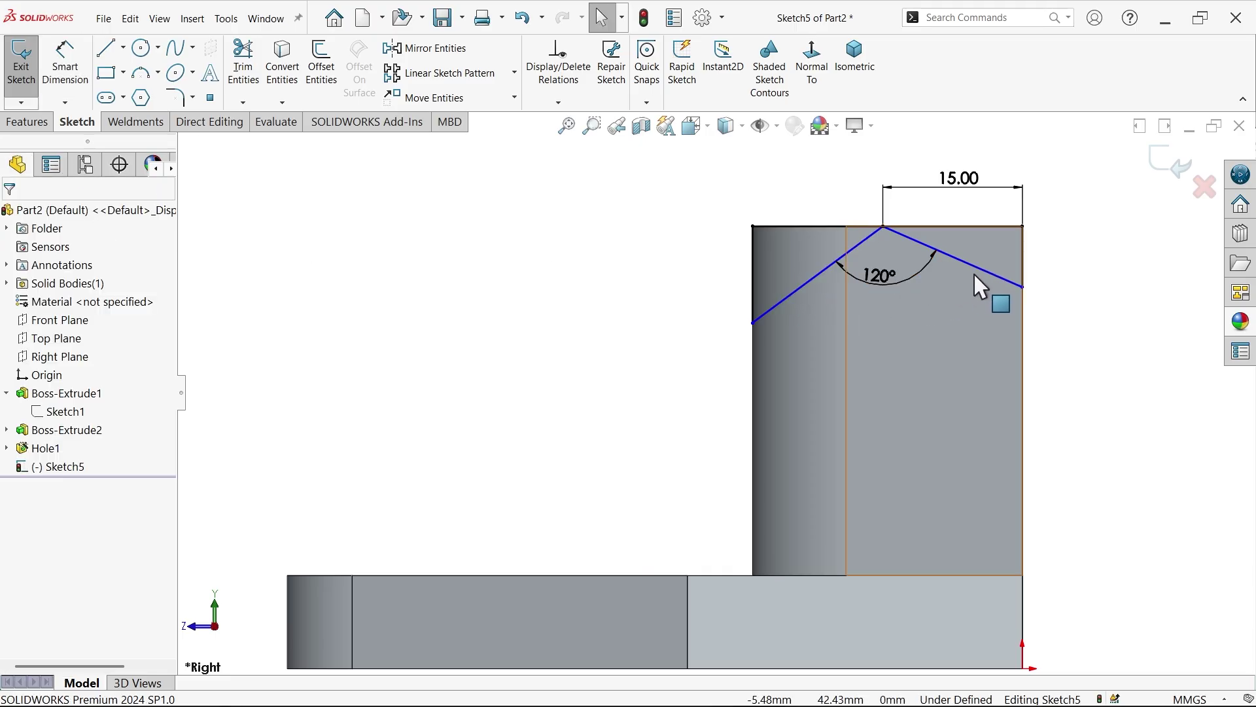
Make the two triangles' vertical sides equal in length.
left_click(1024, 251)
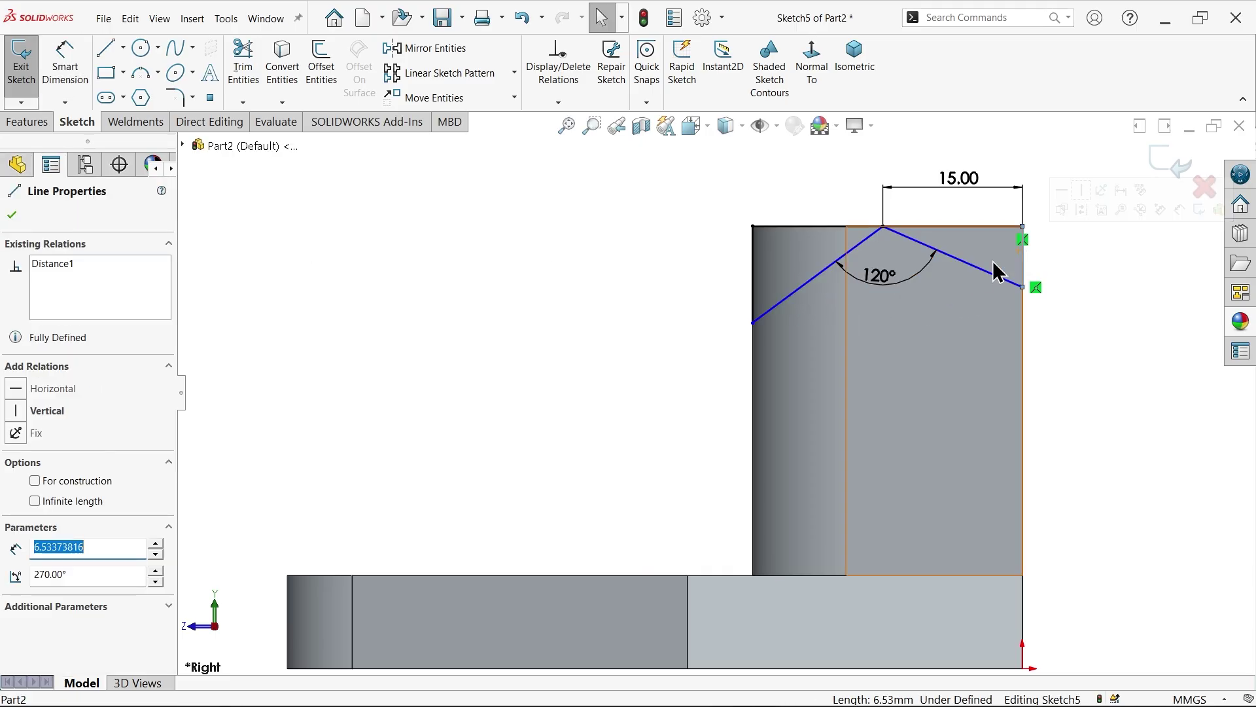
left_click(754, 274, "ctrl")
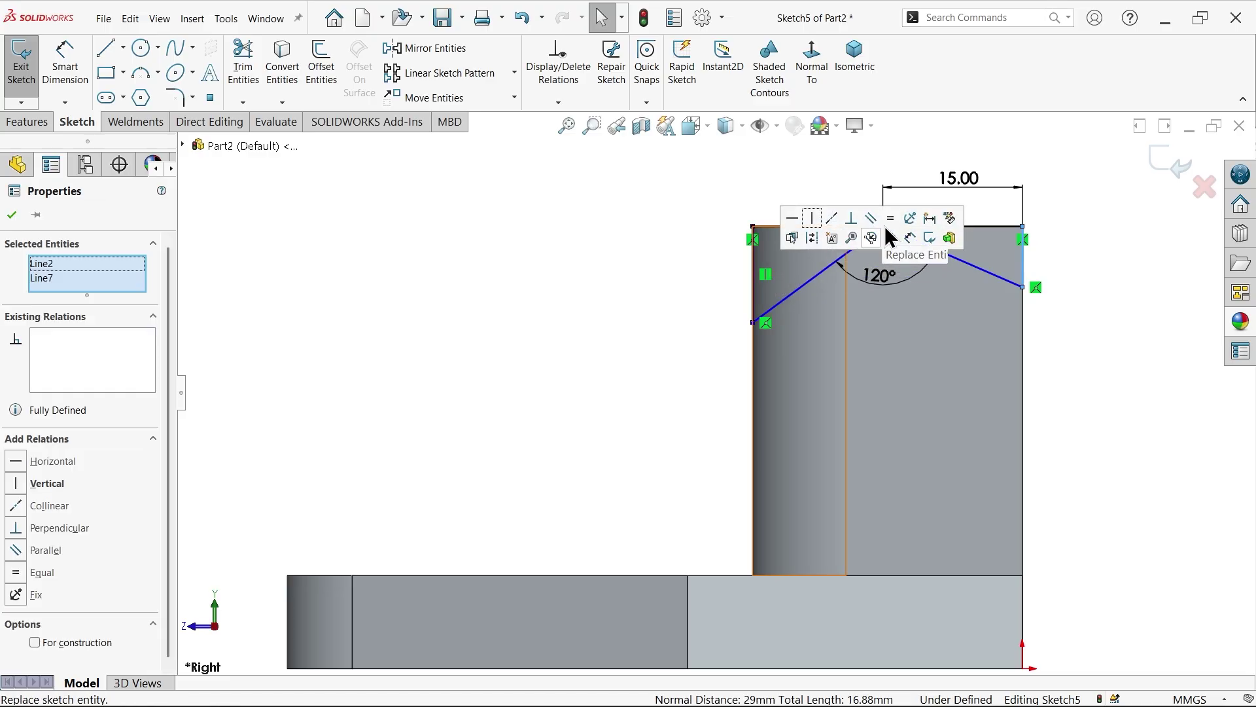
left_click(892, 234)
left_click(578, 293)
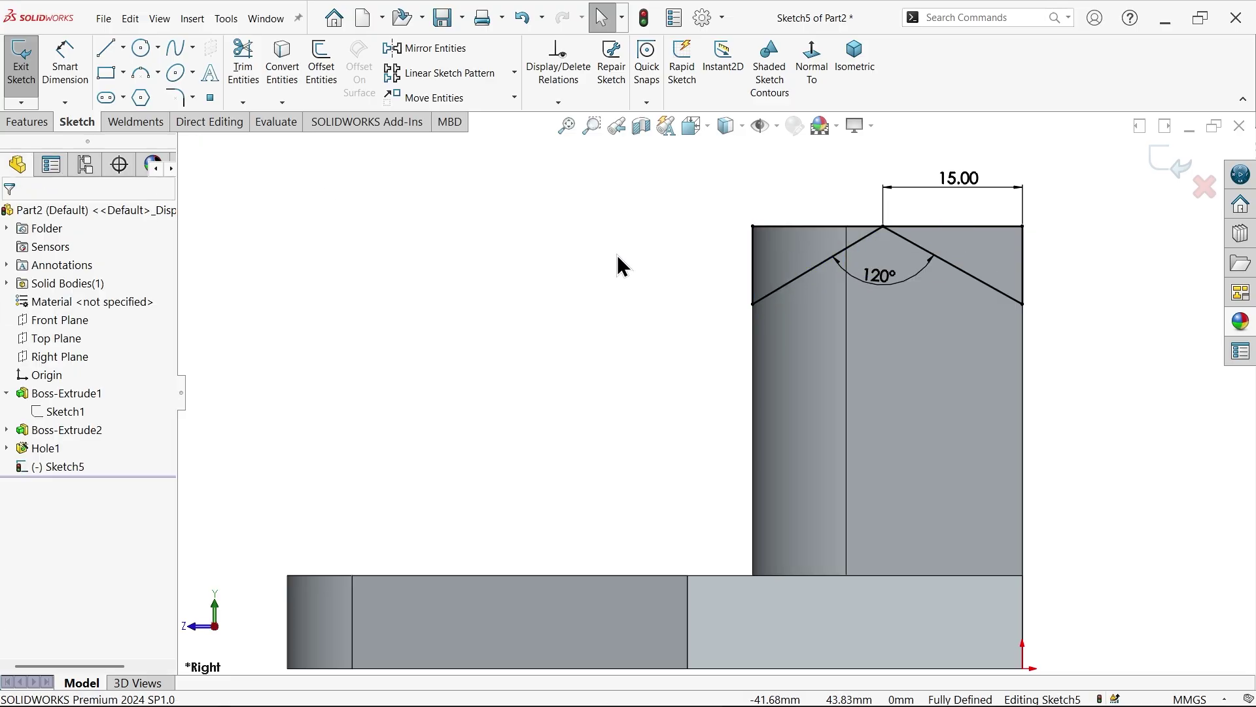
Extrude-cut both triangular regions with the Through All - Both end condition to form the upright body's roof-shaped top.
left_click(29, 121)
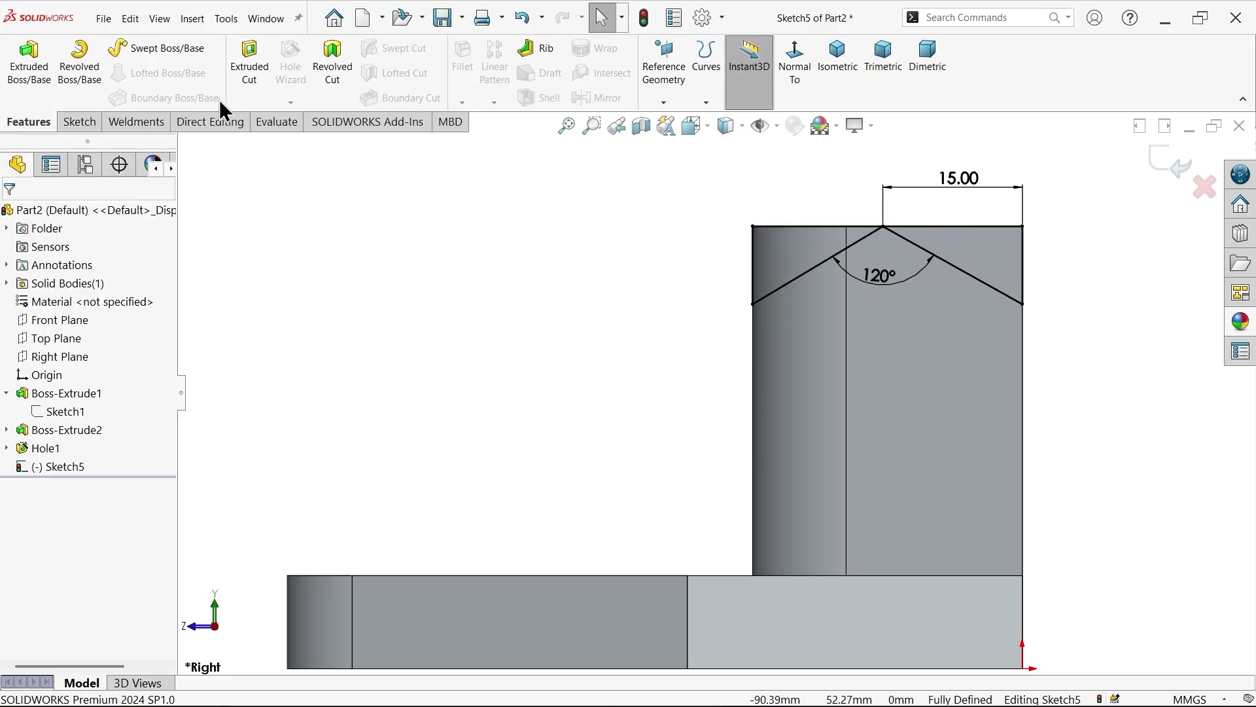
left_click(256, 82)
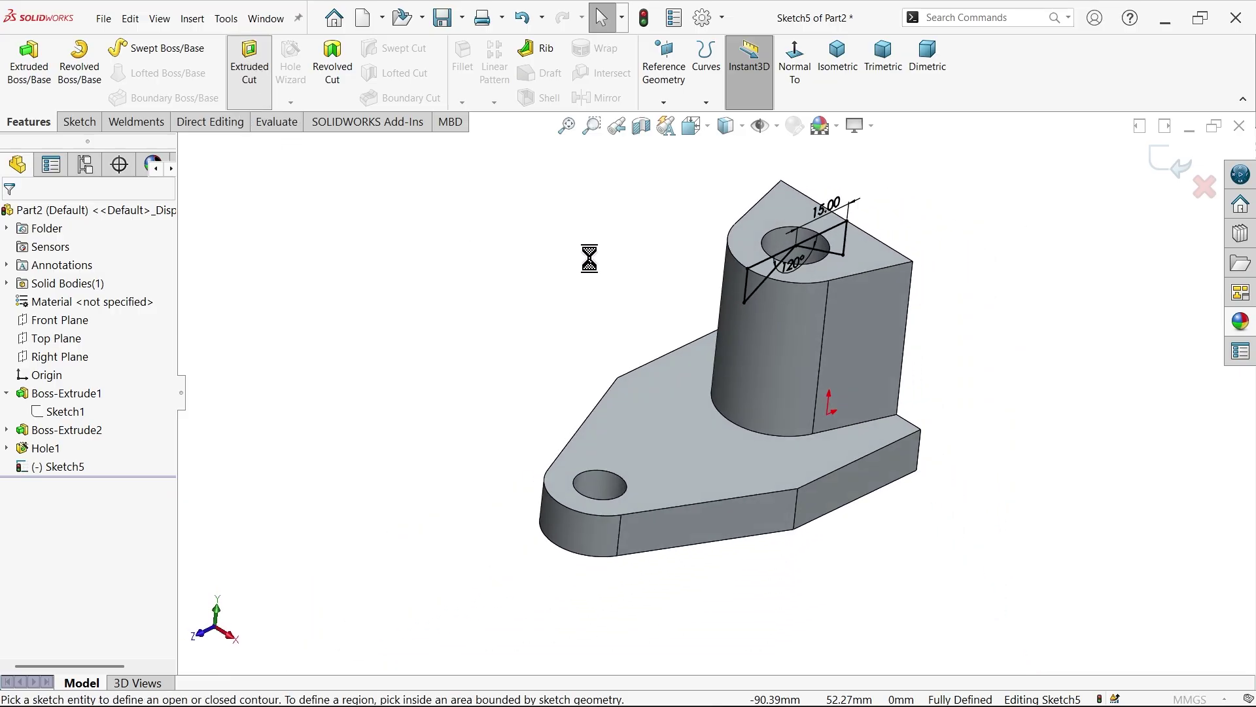
scroll(892, 288, "down", 5)
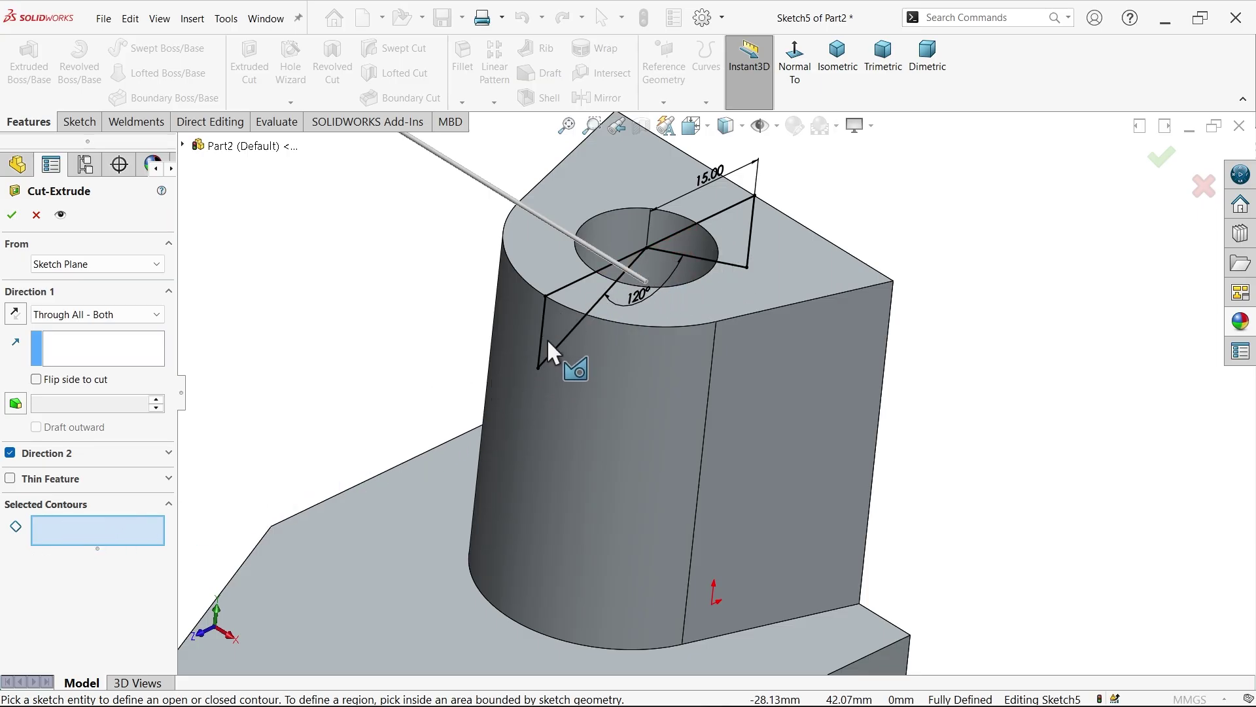
left_click(559, 323)
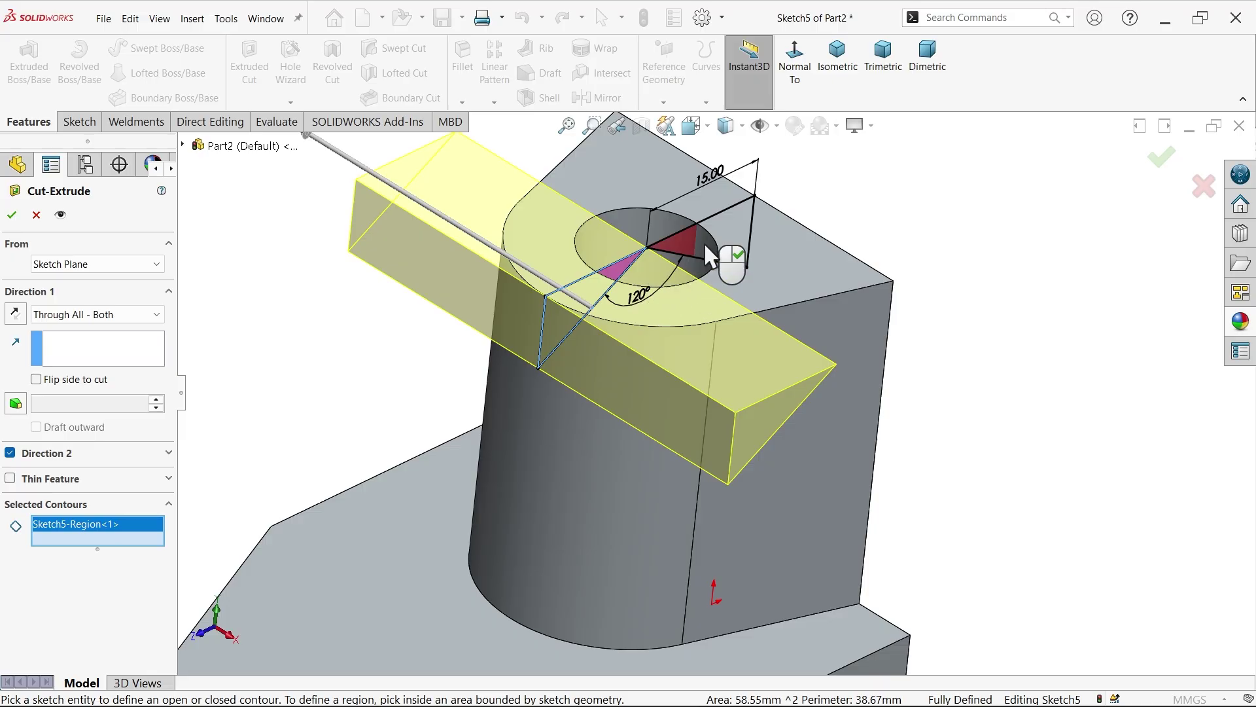
left_click(735, 231)
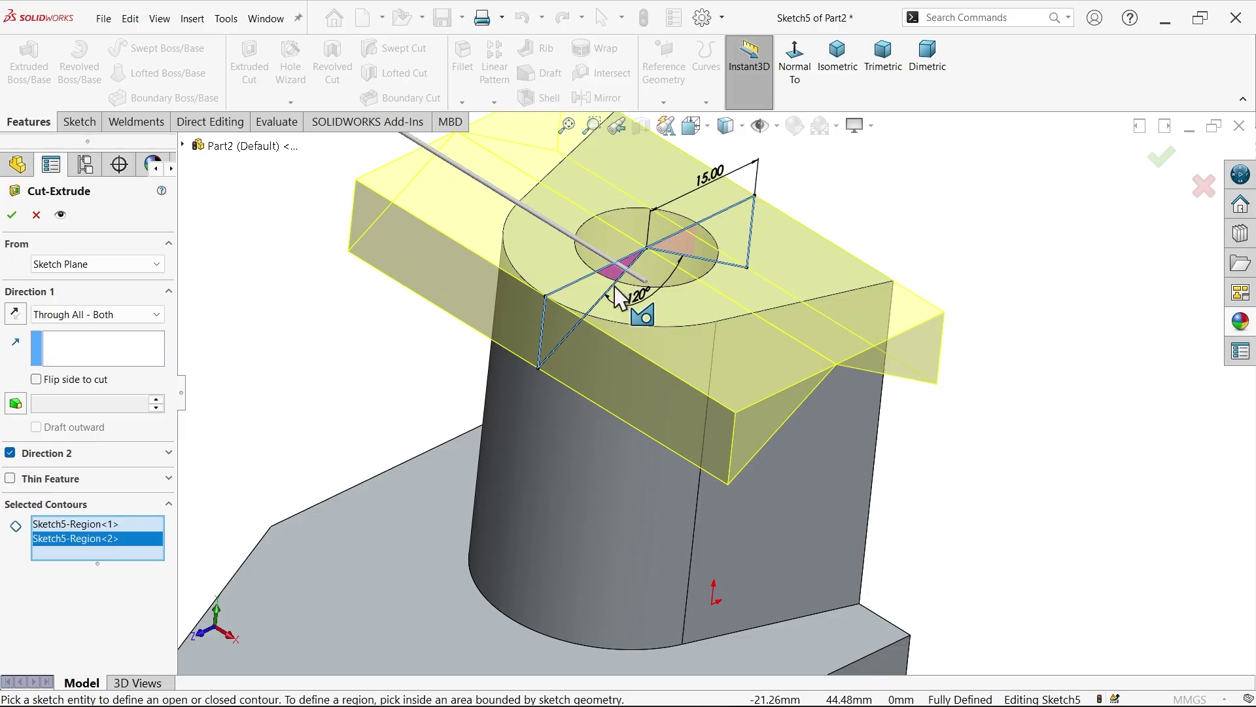
left_click(120, 318)
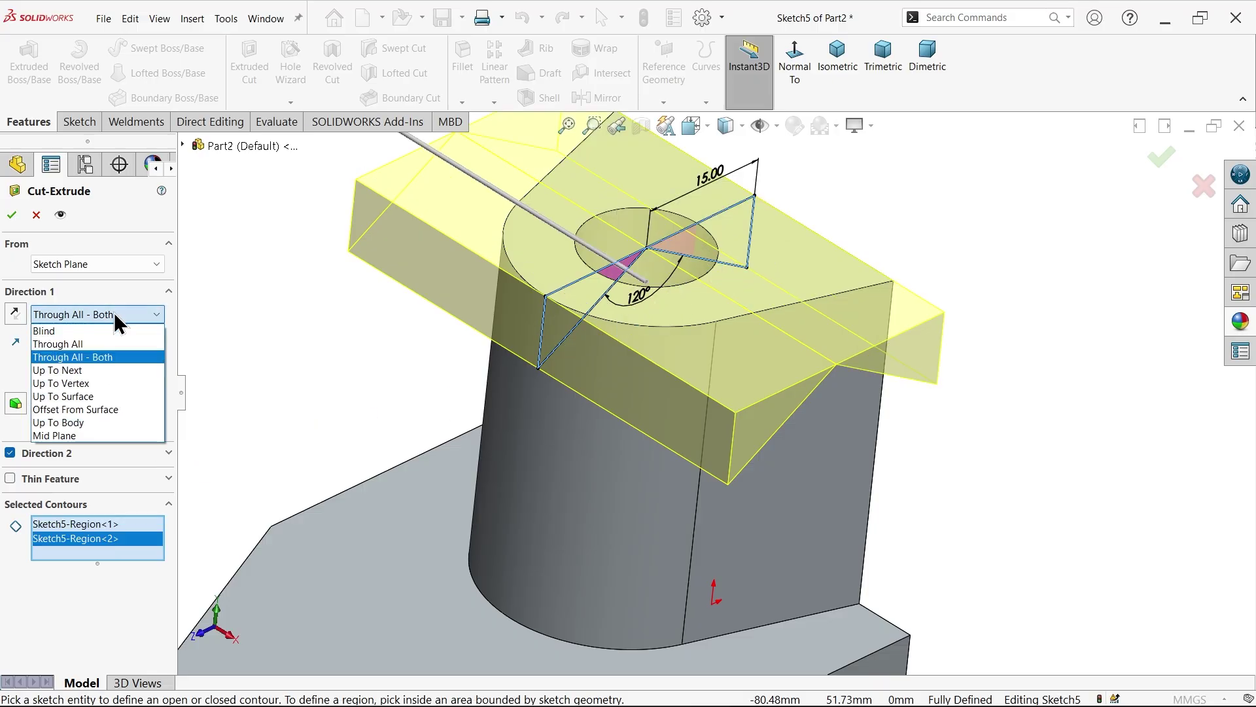
left_click(103, 362)
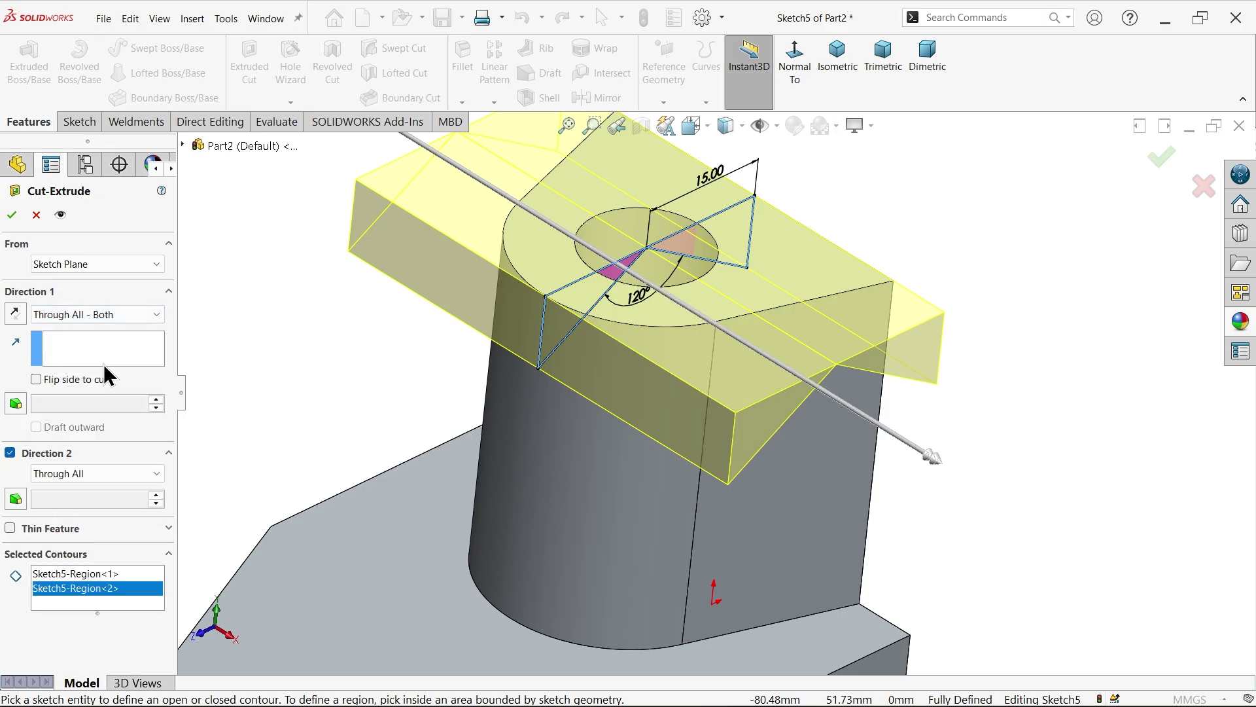
left_click(11, 214)
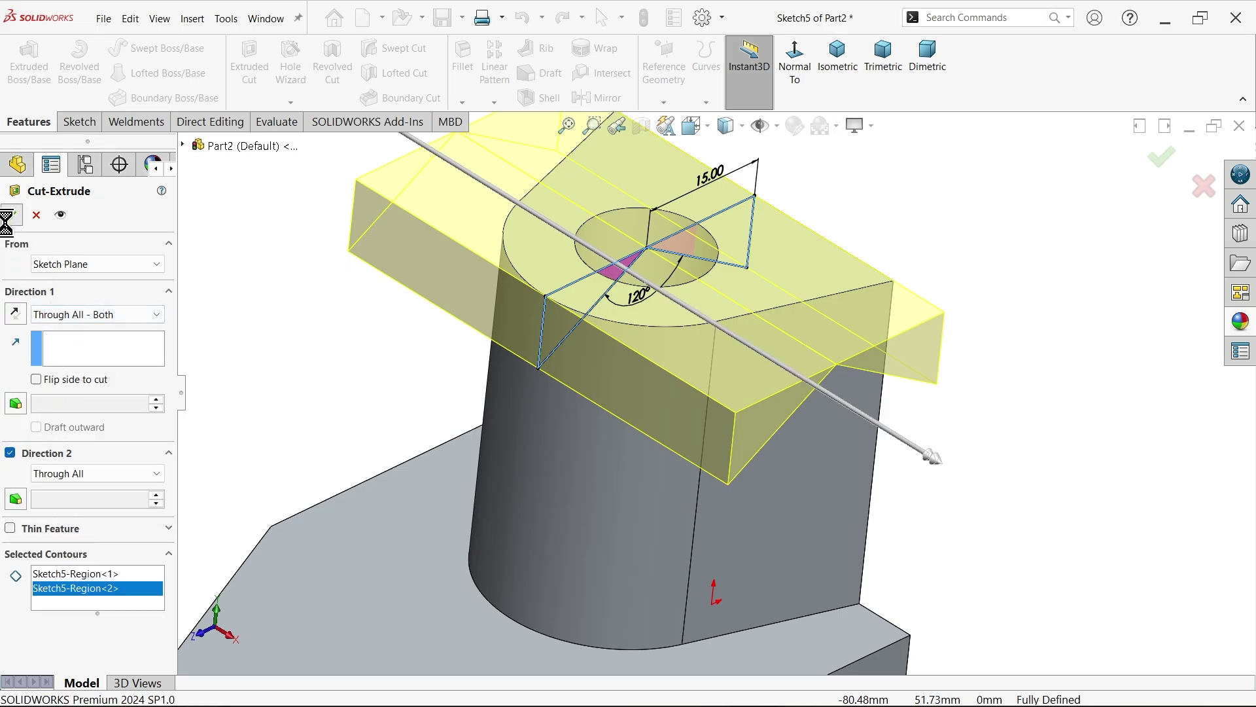
Inspect the cut top in isometric view and study the sloped rib's dimensions in the Exercise 250 drawing.
left_click(305, 333)
mouse_move(305, 333)
middle_mouse_down()
mouse_move(255, 309)
mouse_move(339, 329)
middle_mouse_up()
left_click(837, 62)
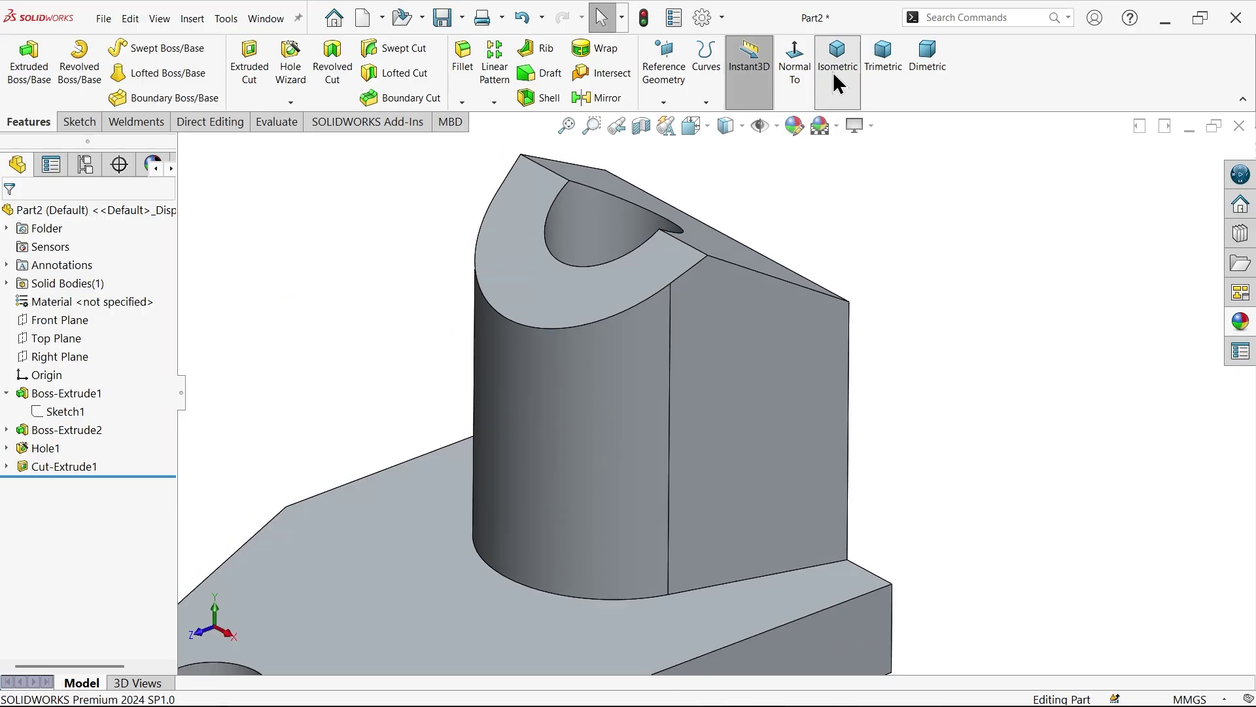
key("alt+Tab")
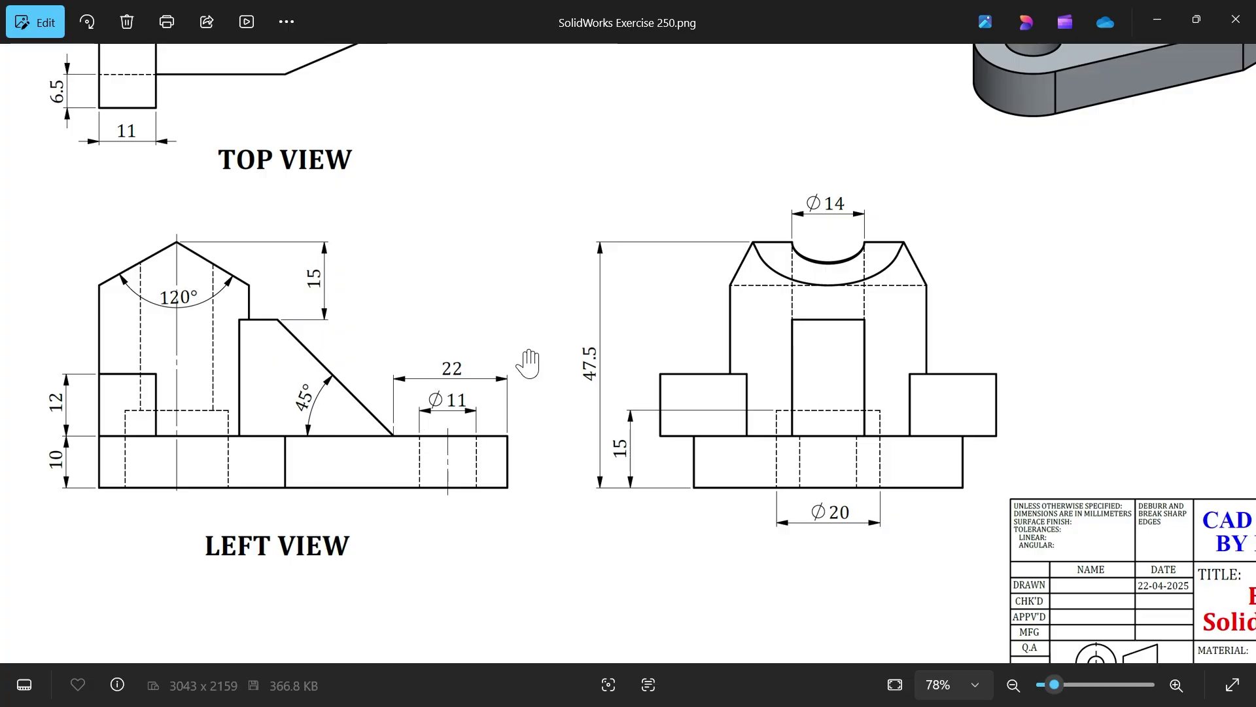
mouse_move(452, 202)
left_mouse_down()
mouse_move(482, 477)
mouse_move(462, 420)
mouse_move(361, 412)
mouse_move(331, 351)
left_mouse_up()
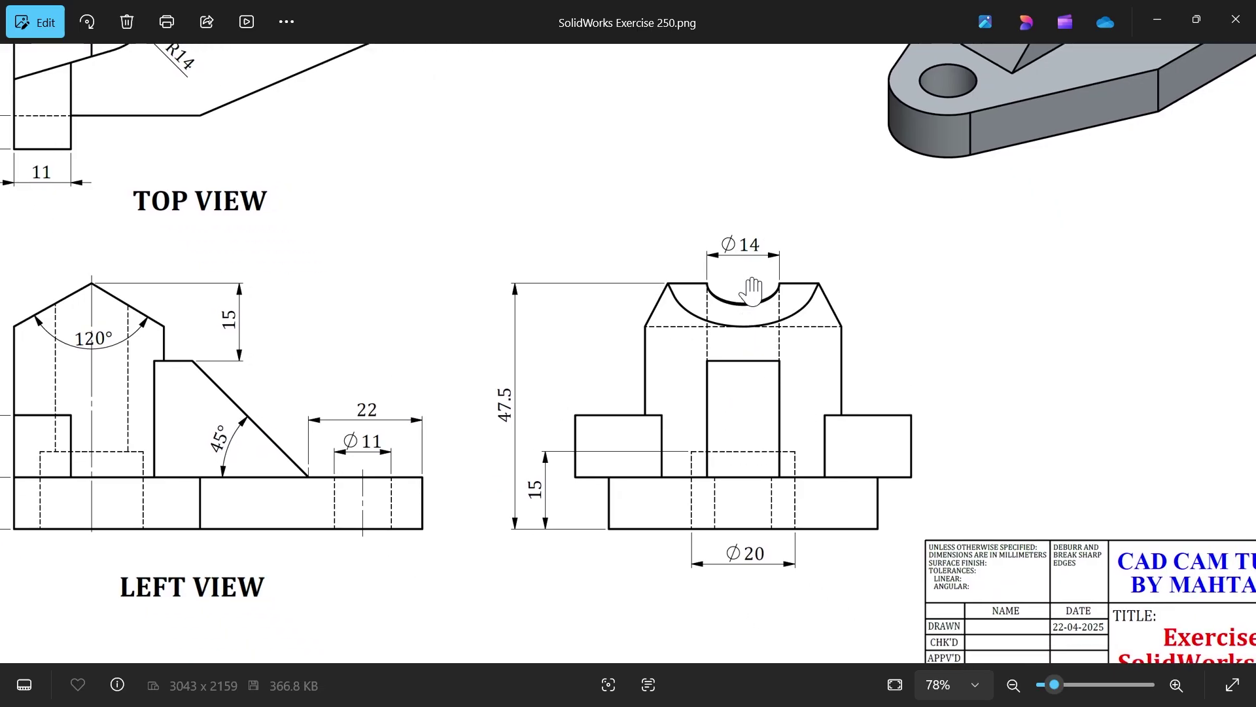
mouse_move(397, 233)
left_mouse_down()
mouse_move(441, 351)
mouse_move(450, 511)
left_mouse_up()
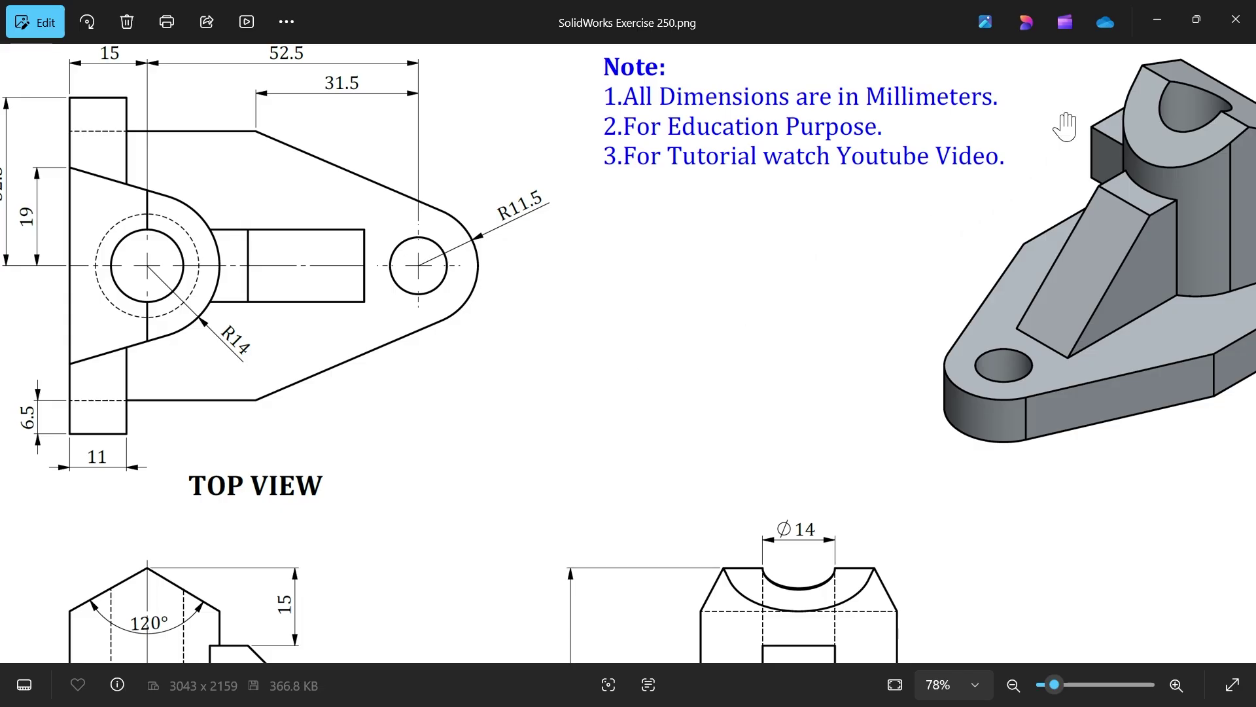
left_click(1156, 27)
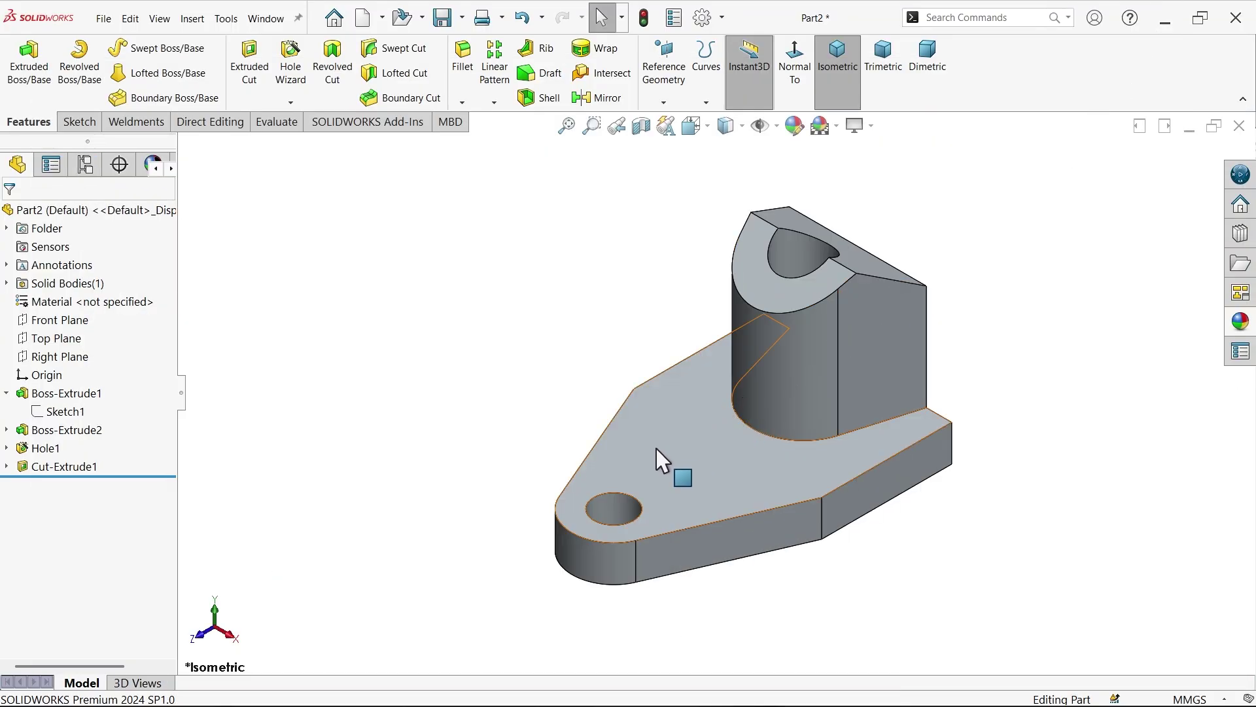
On the Right Plane with hidden lines visible, sketch the rib's horizontal line about 19 mm forward from the bore's front edge and a sloped line down to the base.
left_click(65, 357)
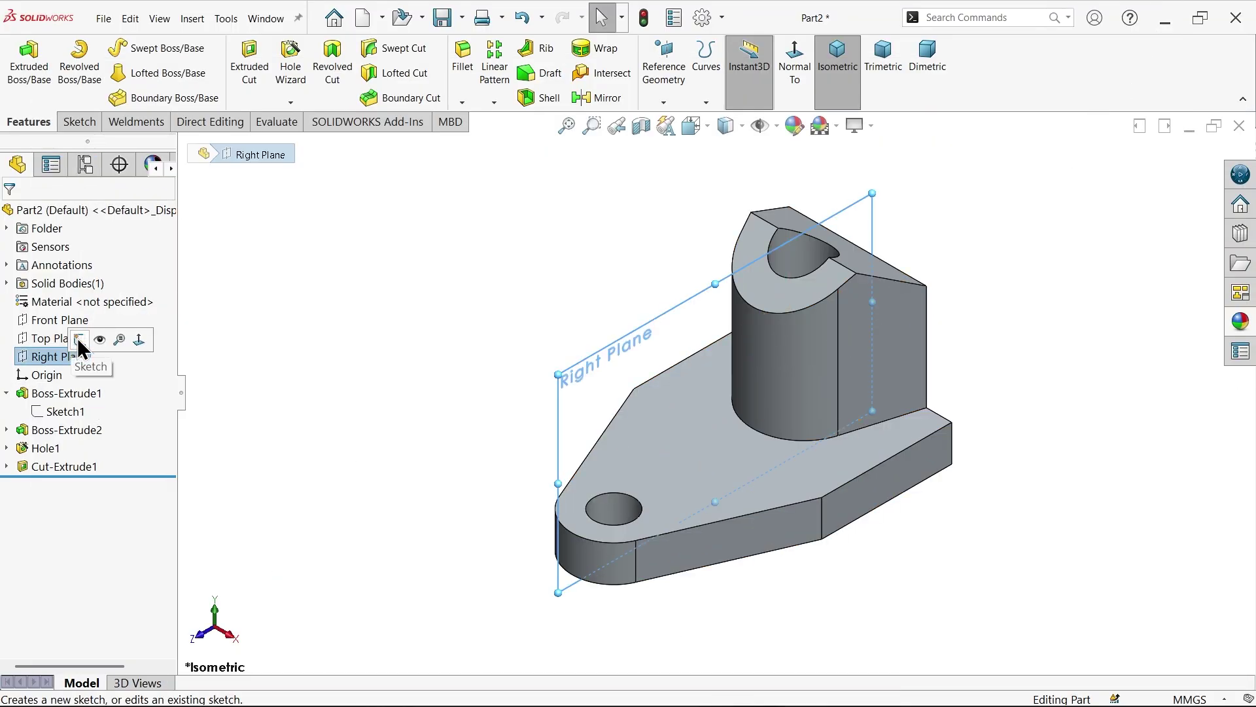
left_click(78, 339)
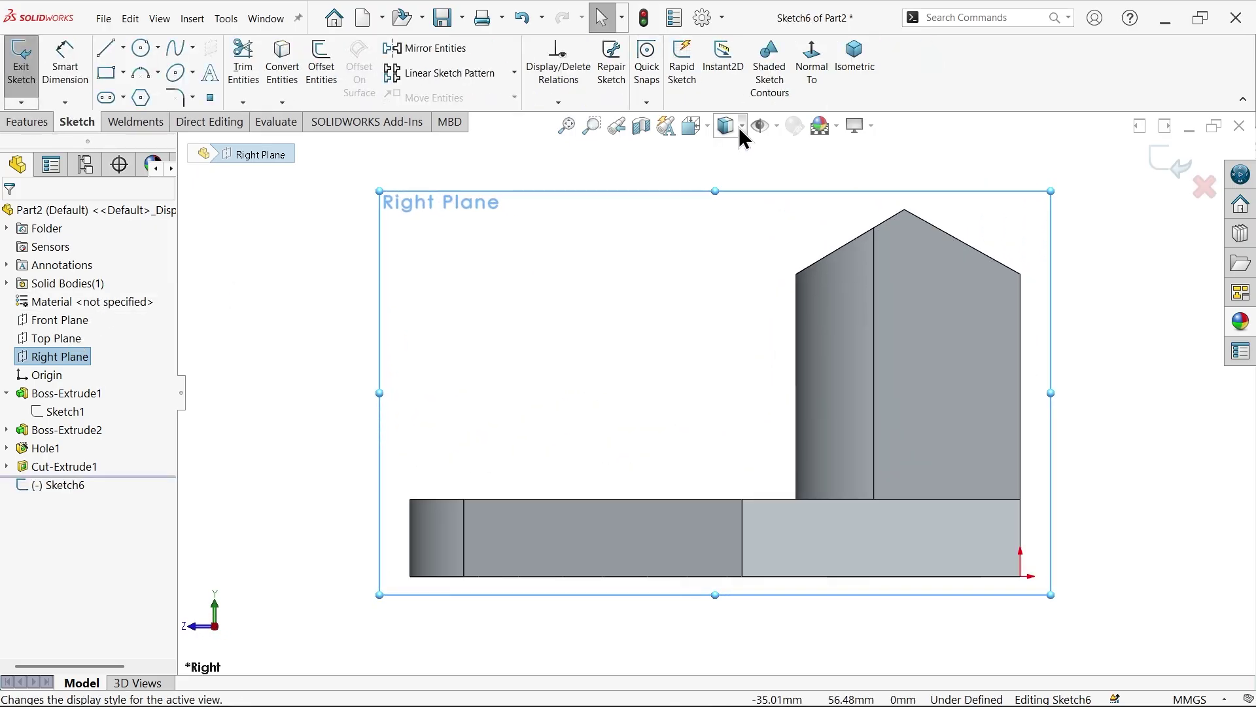
left_click(741, 126)
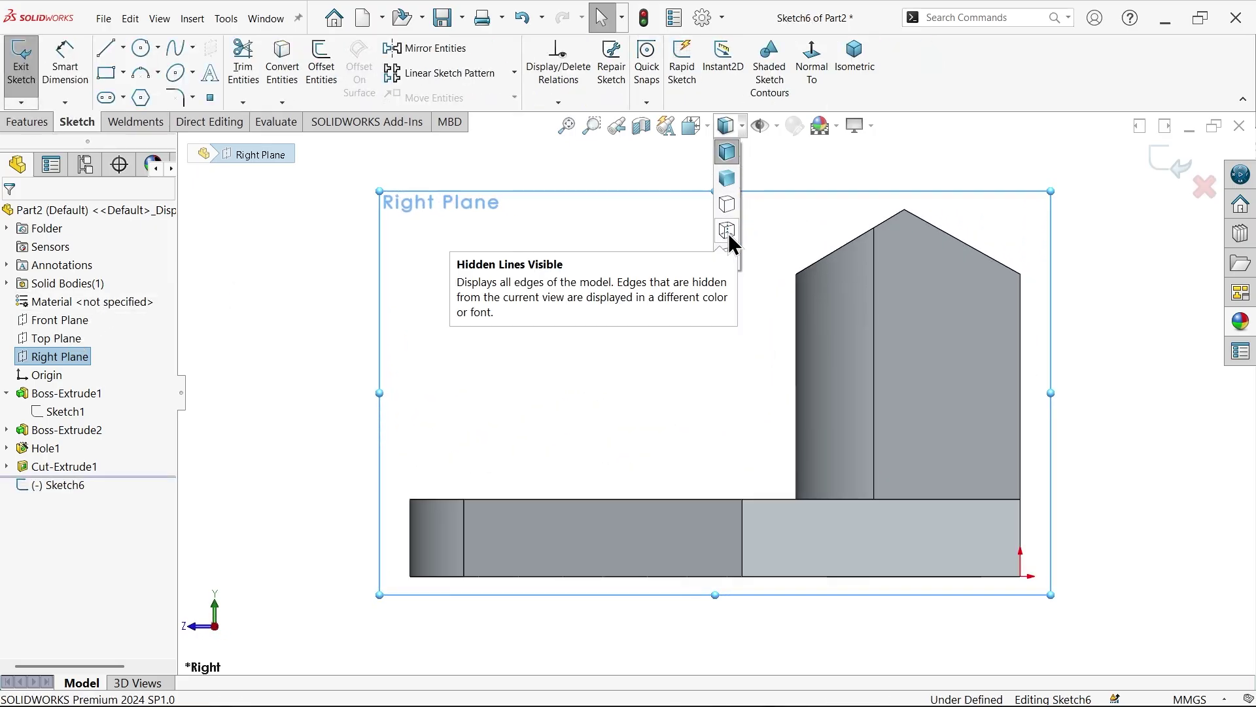
left_click(727, 232)
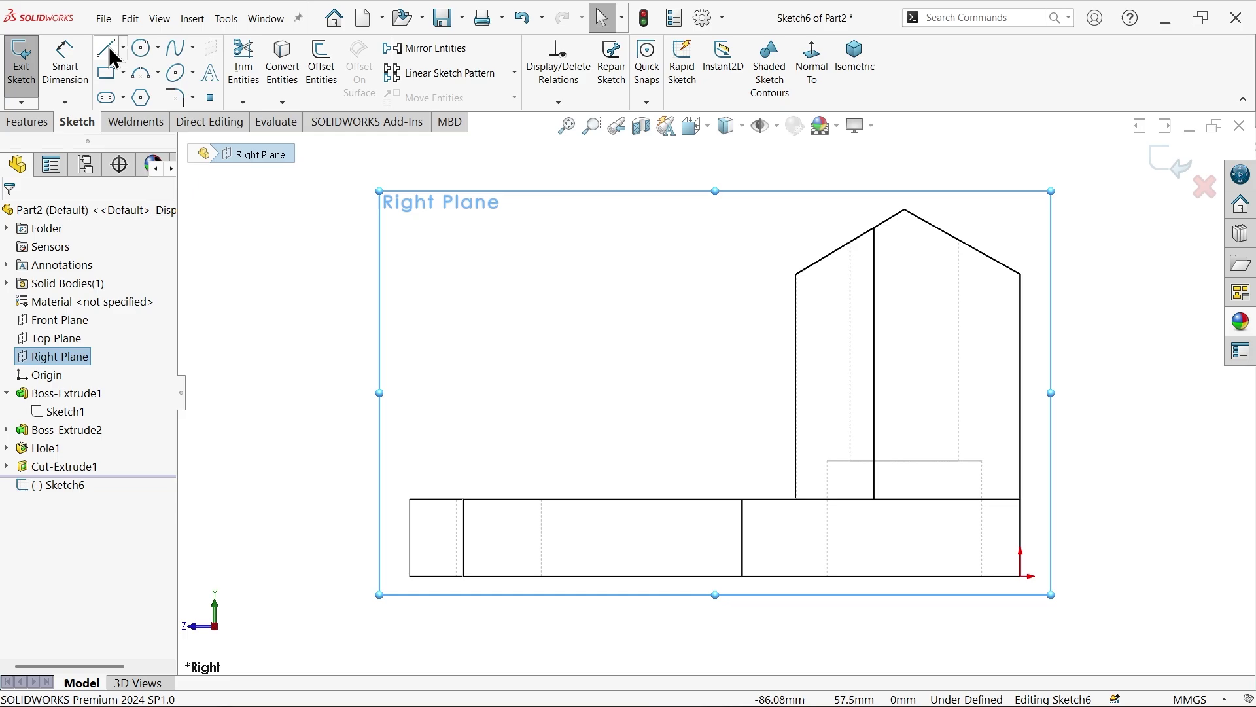
left_click(110, 52)
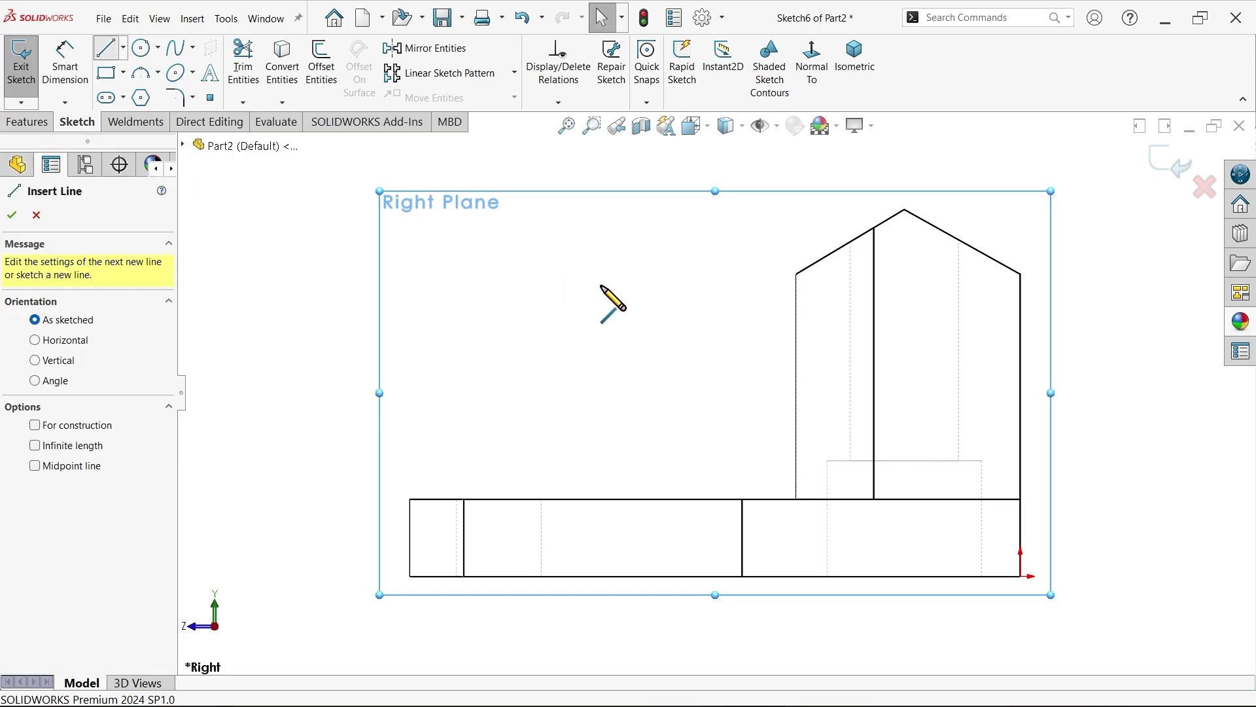
left_click(850, 334)
left_click(704, 334)
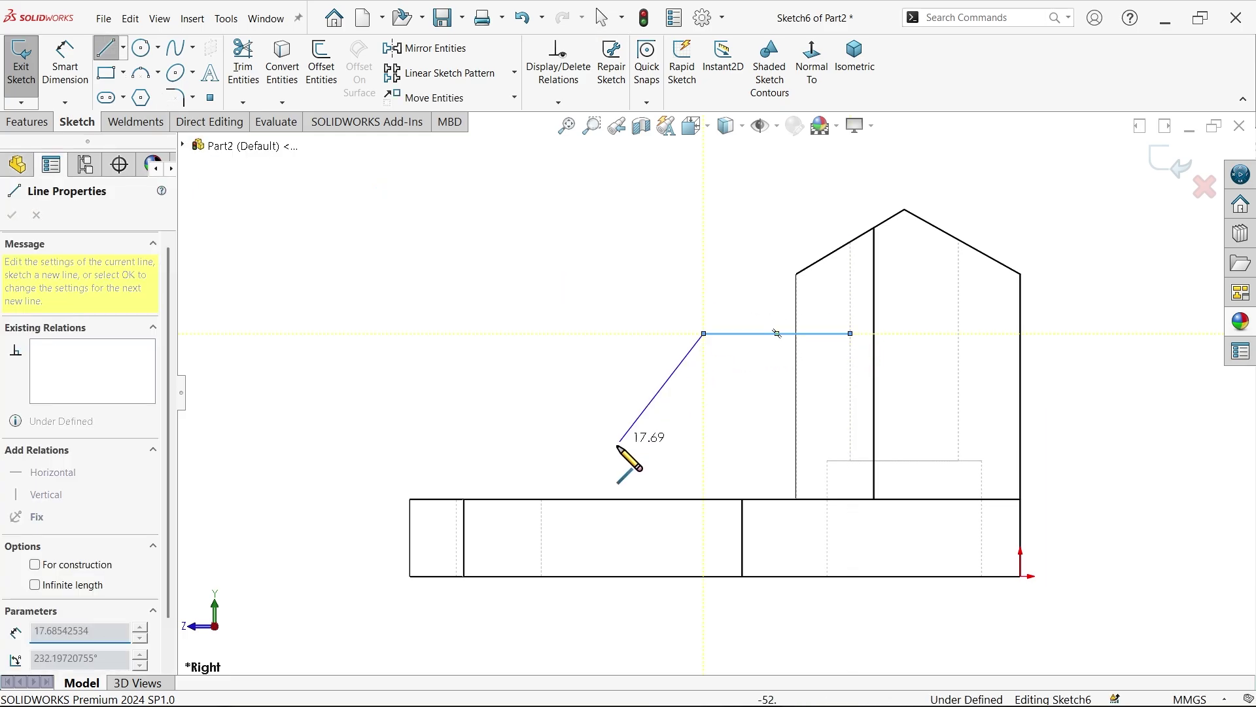
left_click(574, 499)
key("Escape")
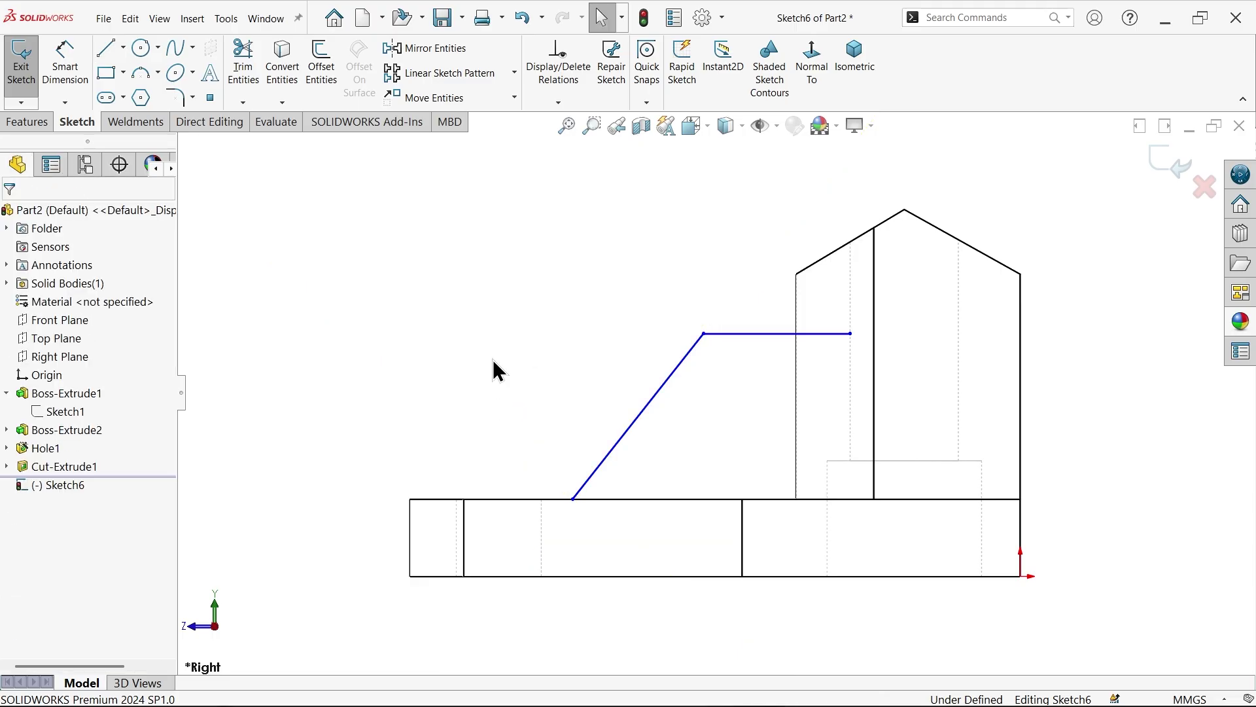
left_click(65, 62)
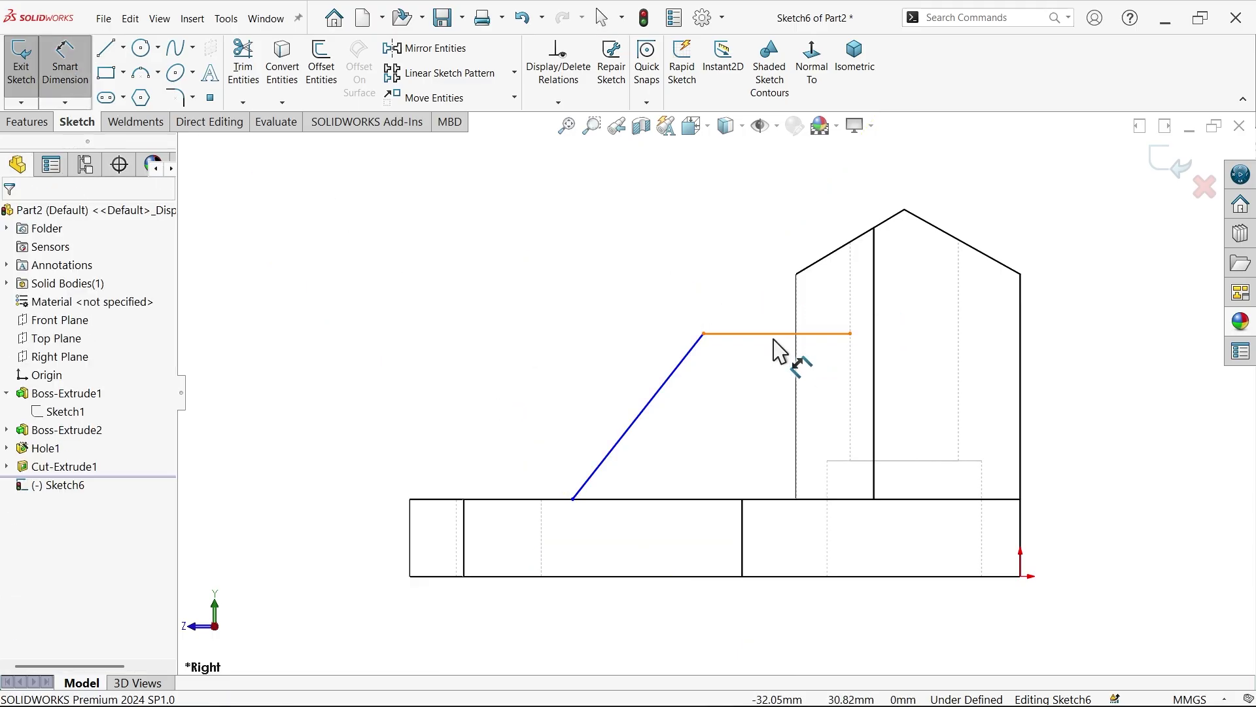
scroll(847, 269, "down", 2)
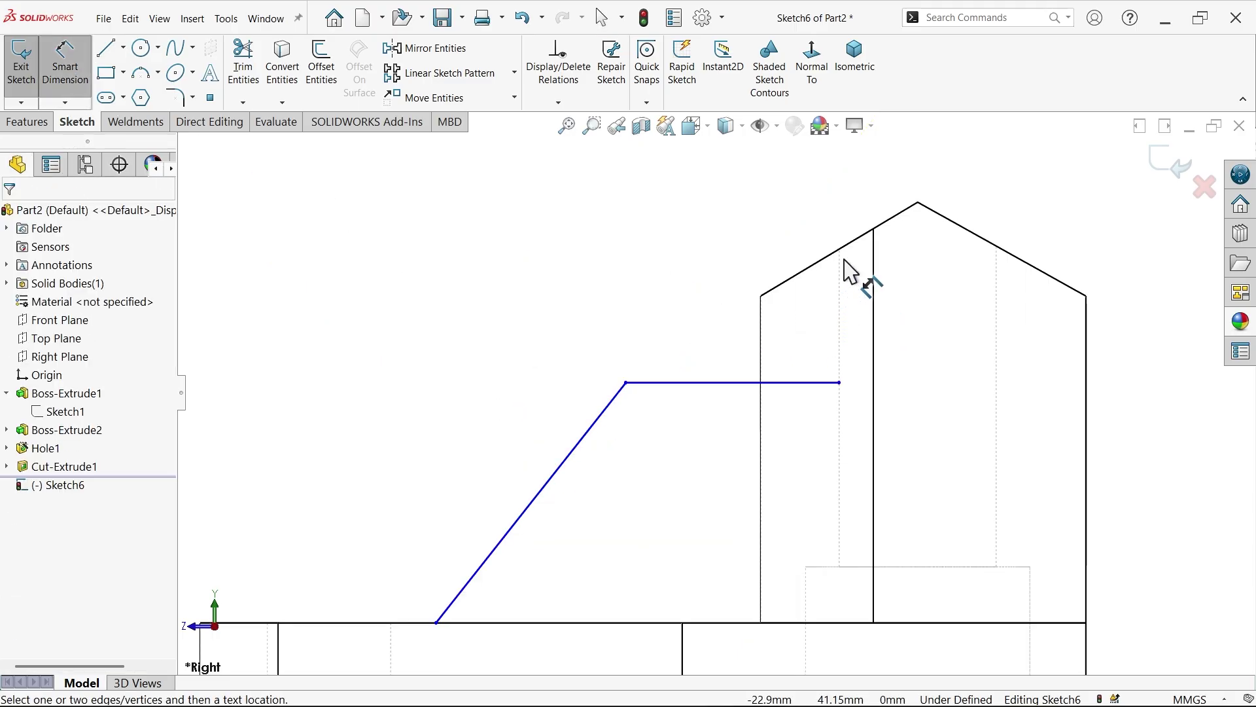
left_click(736, 383)
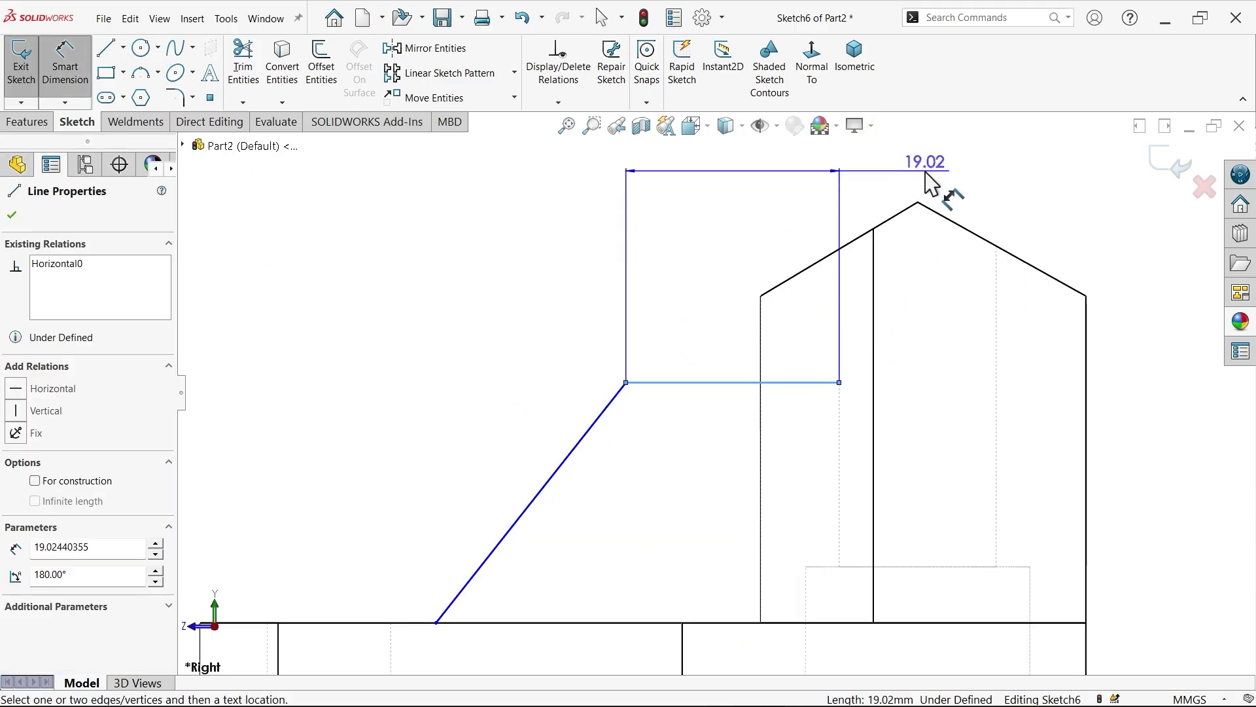
left_click(911, 218)
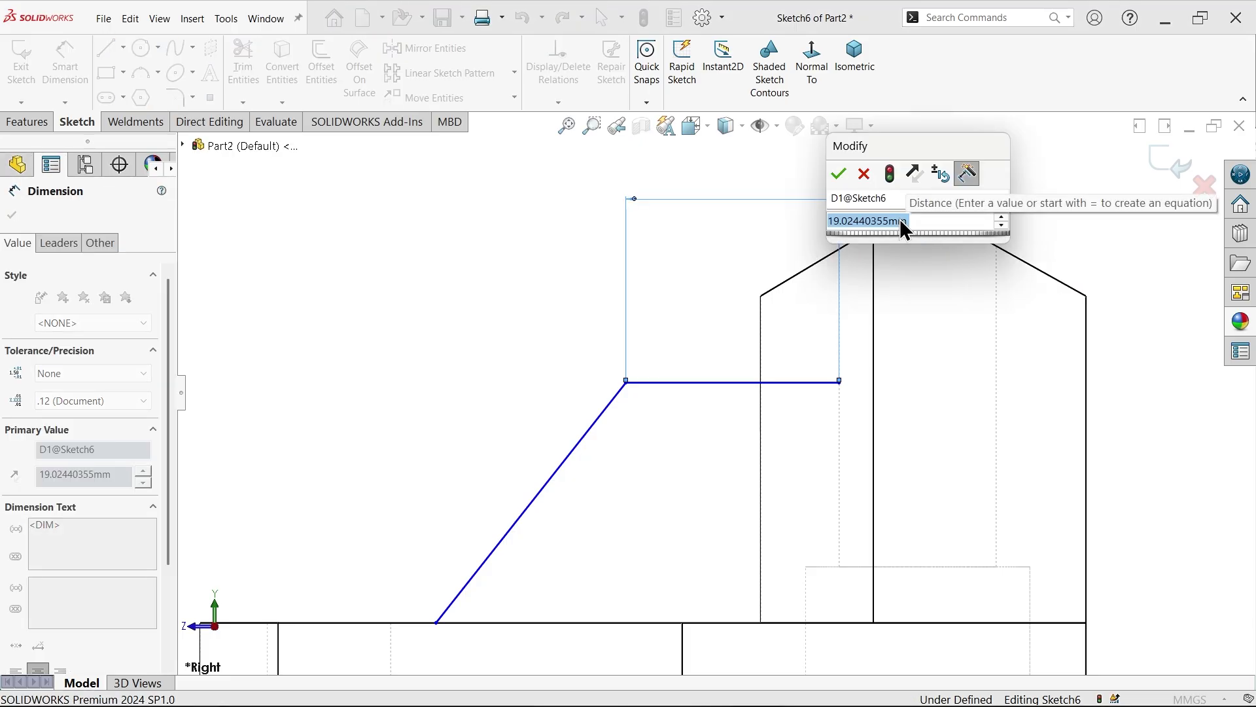
left_click(862, 178)
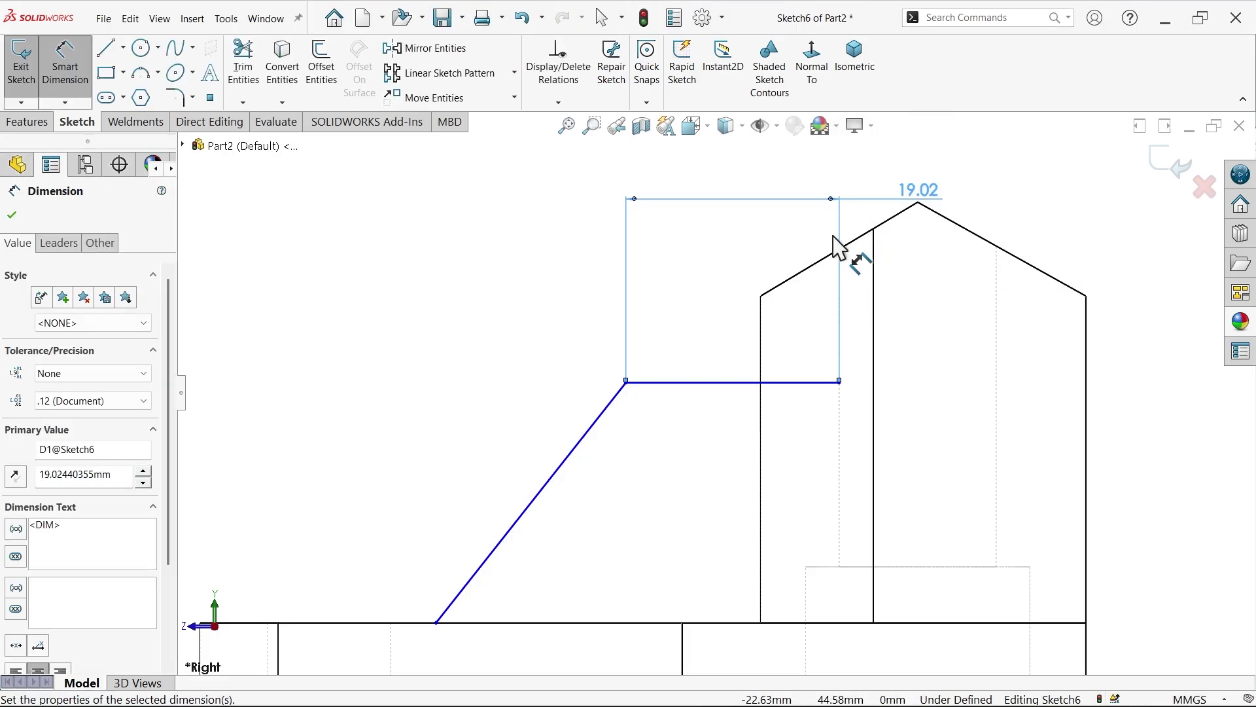
key("Delete")
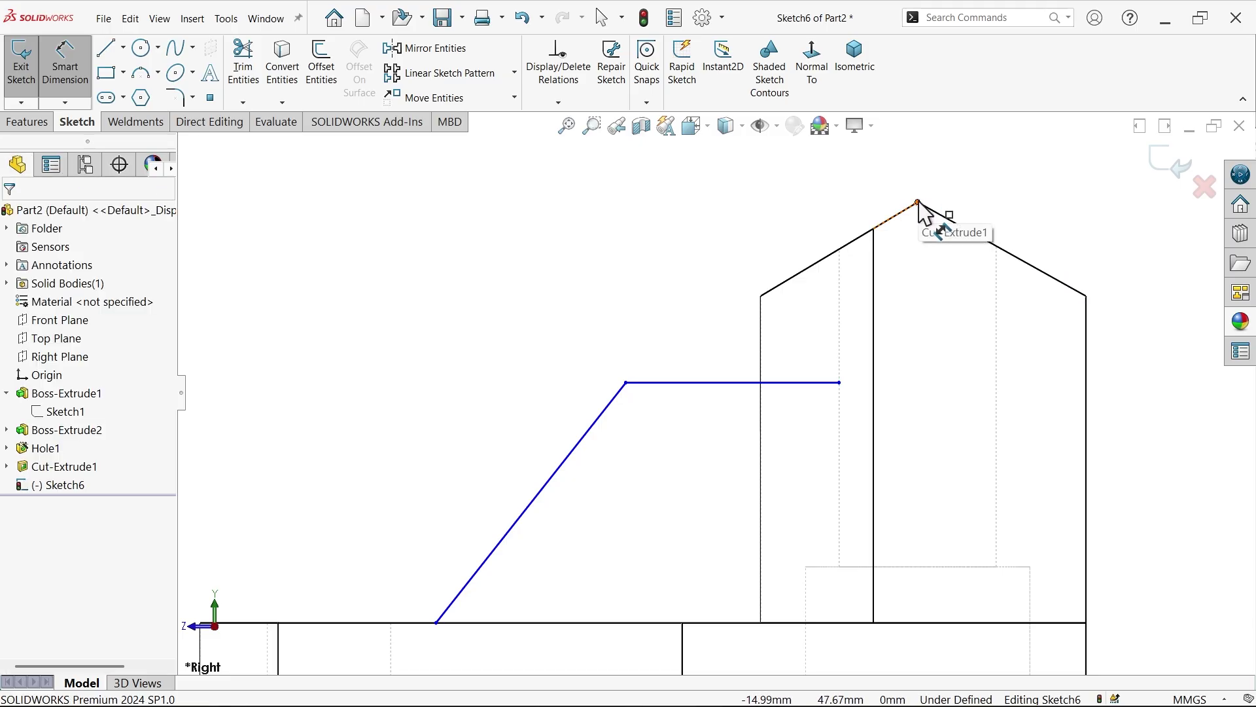
Dimension the rib sketch's horizontal line 15 mm below the peak of the upright body's roof.
left_click(917, 203)
left_click(764, 383)
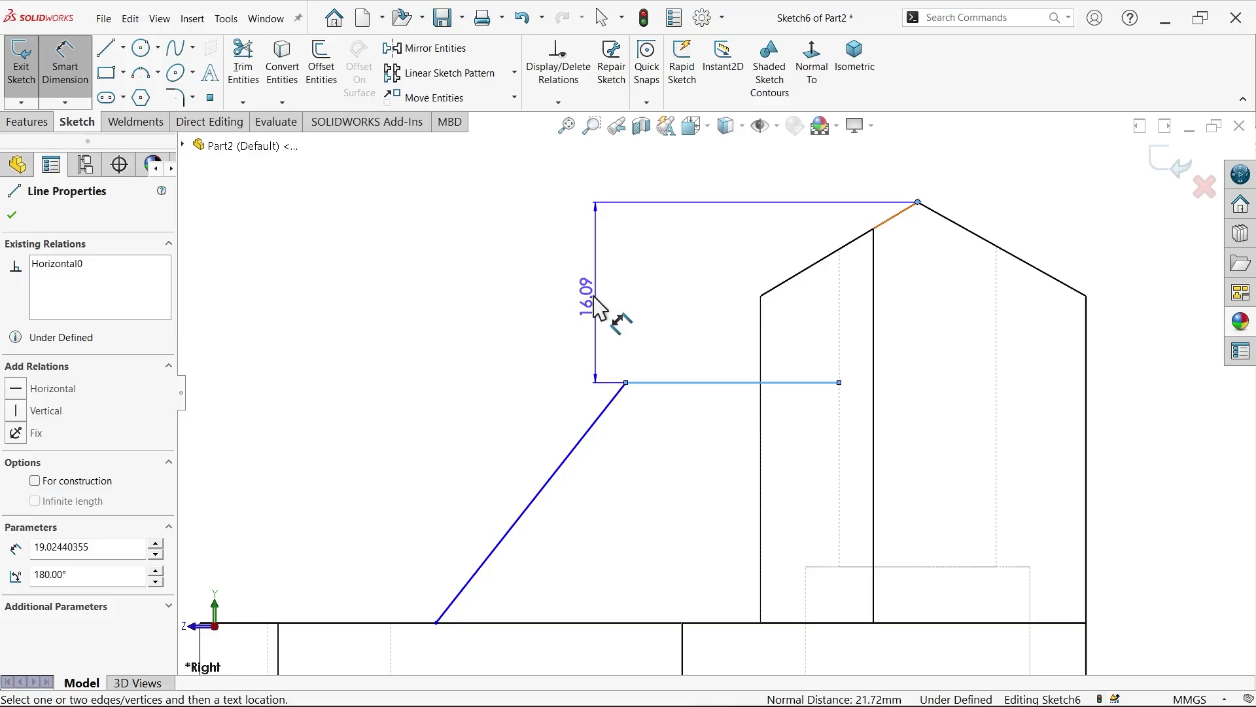
left_click(584, 305)
type("15")
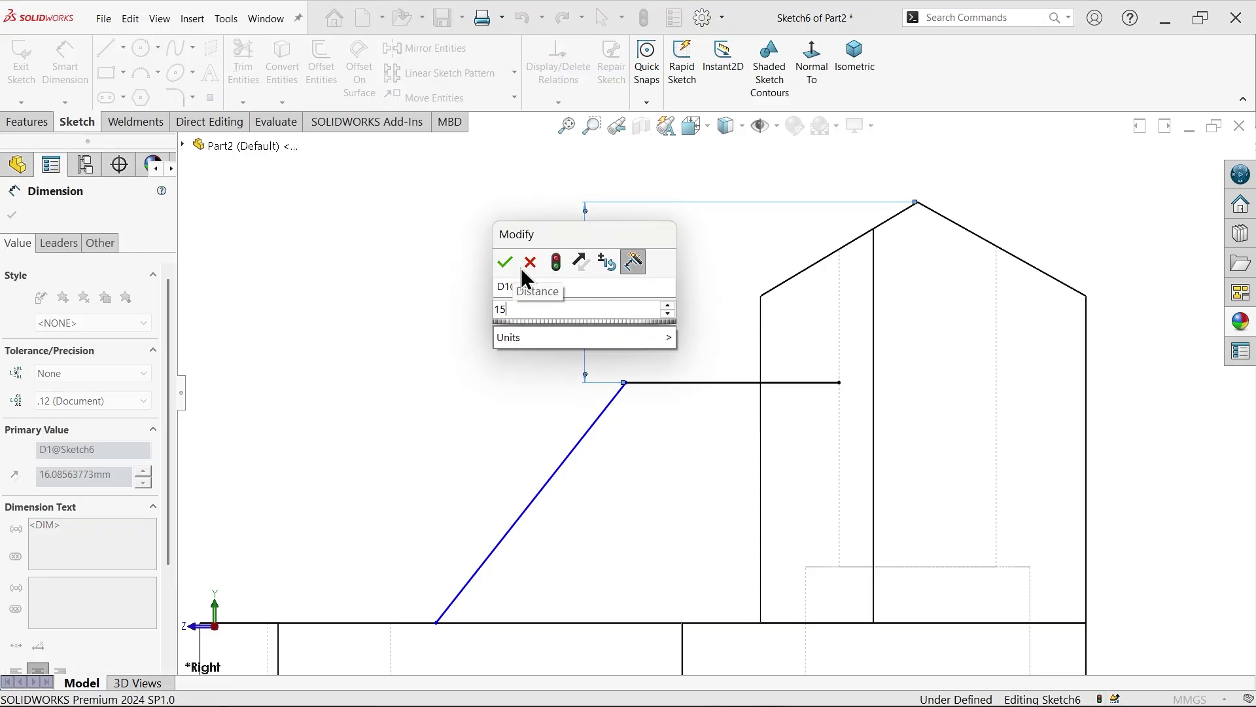
left_click(512, 262)
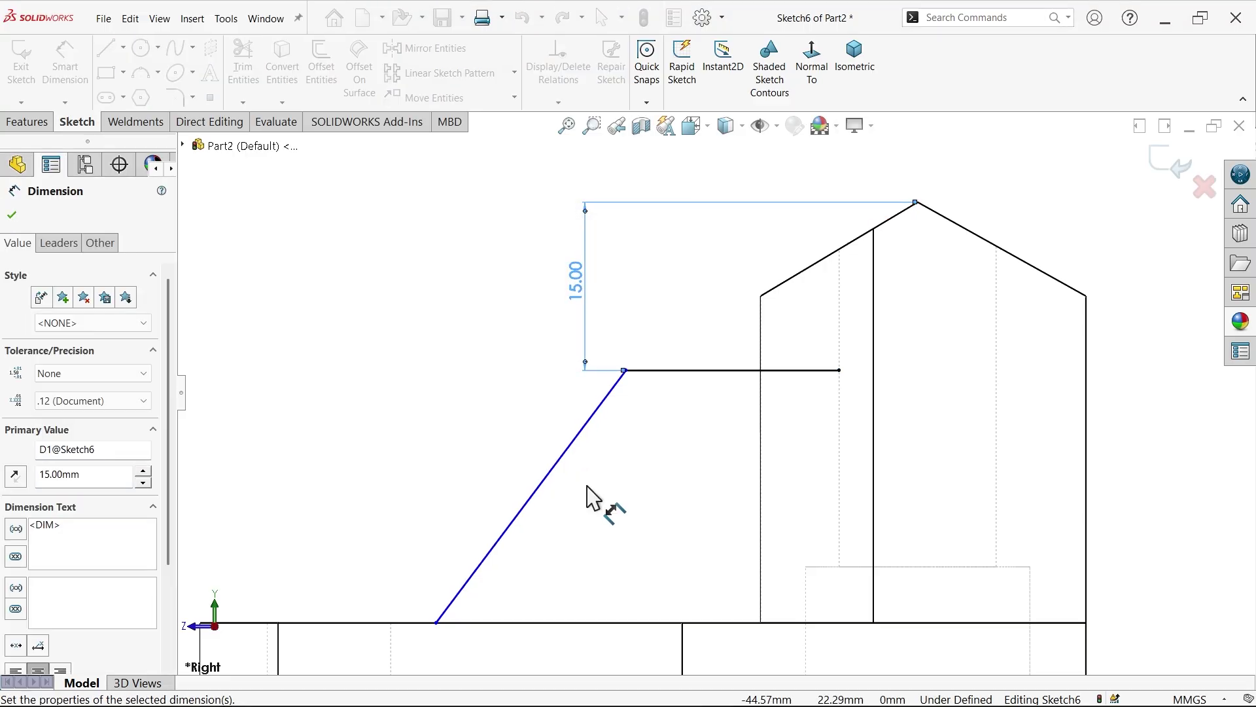
Set the angle between the sloped line and the base's upper edge to 45°.
left_click(544, 492)
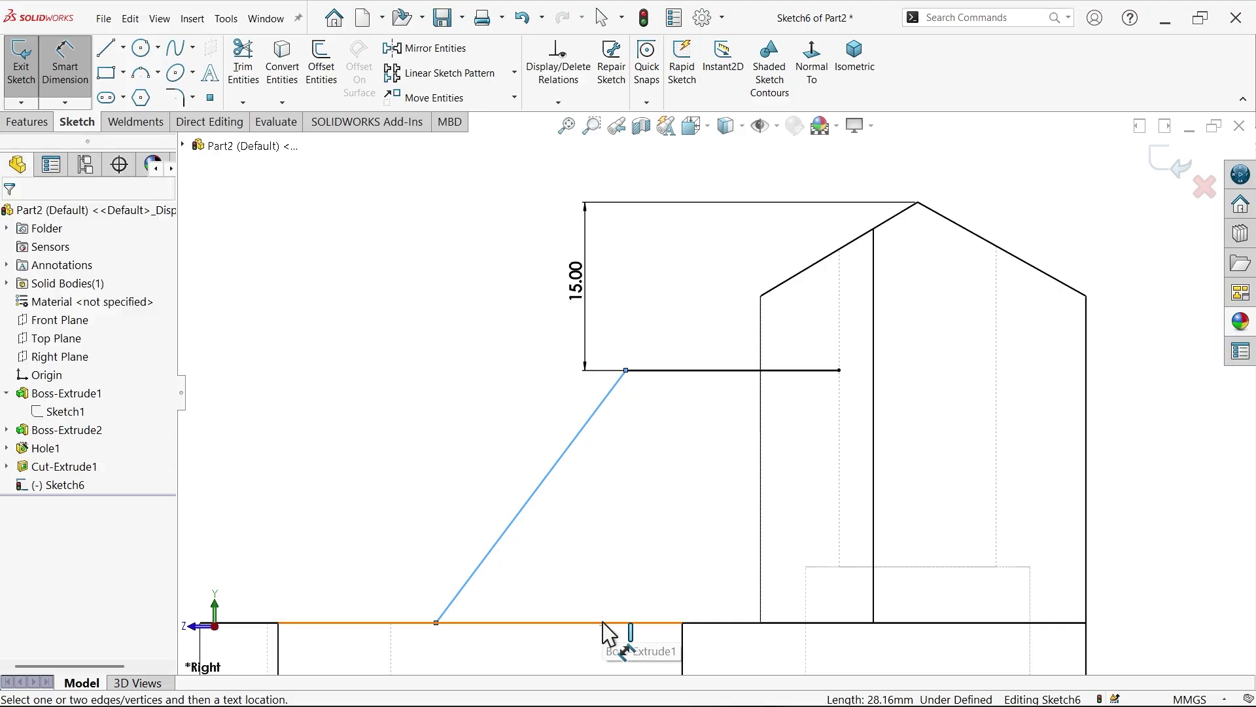
left_click(602, 623)
left_click(651, 546)
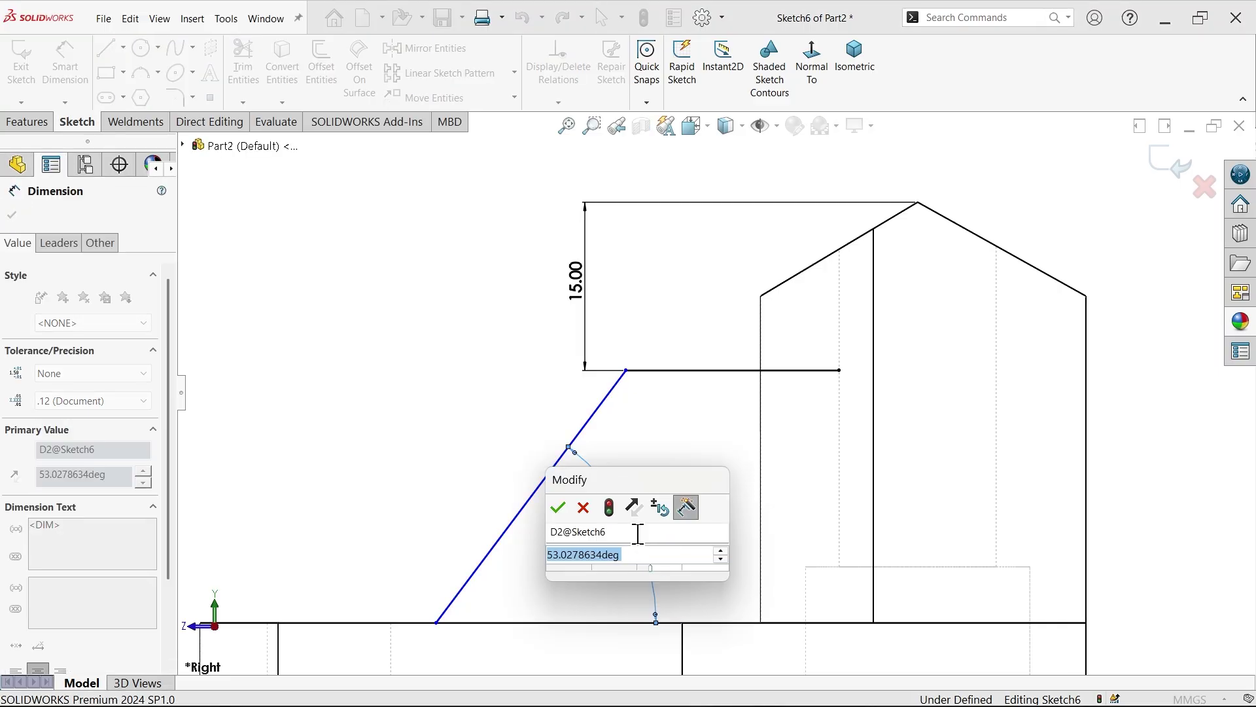
type("45")
left_click(560, 508)
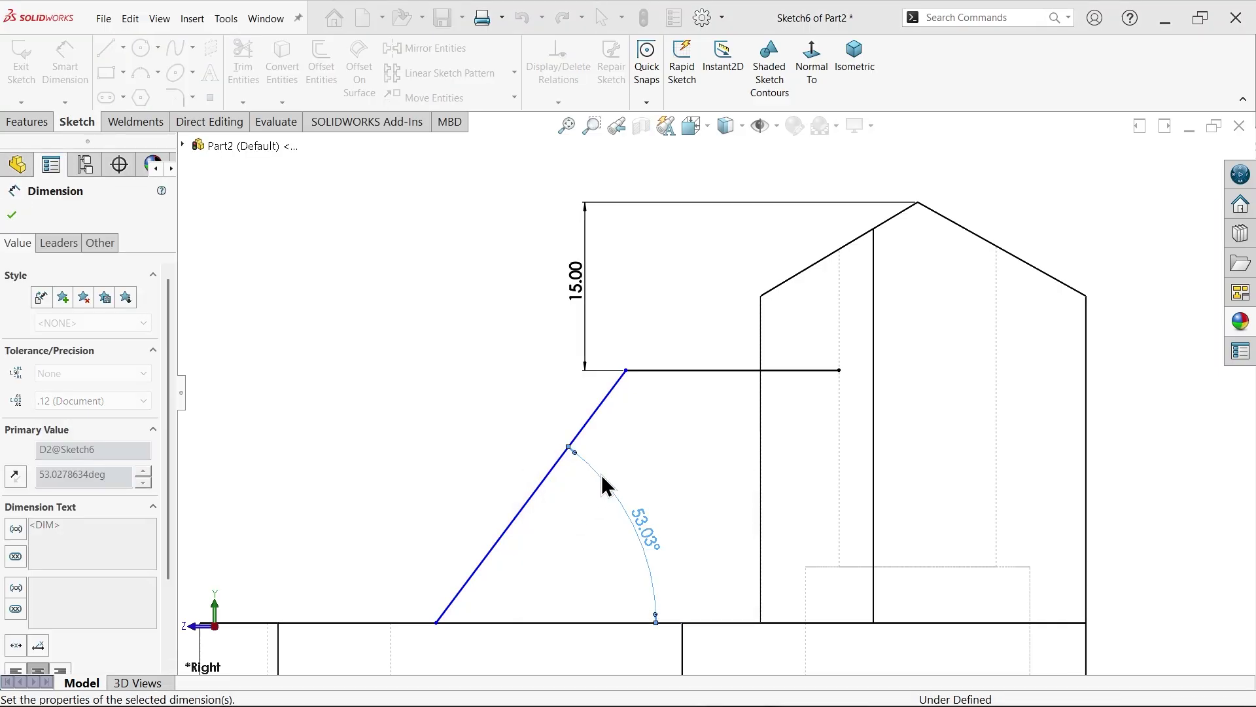
Dimension the sloped line's lower endpoint 22 mm from the base's front edge.
key("f")
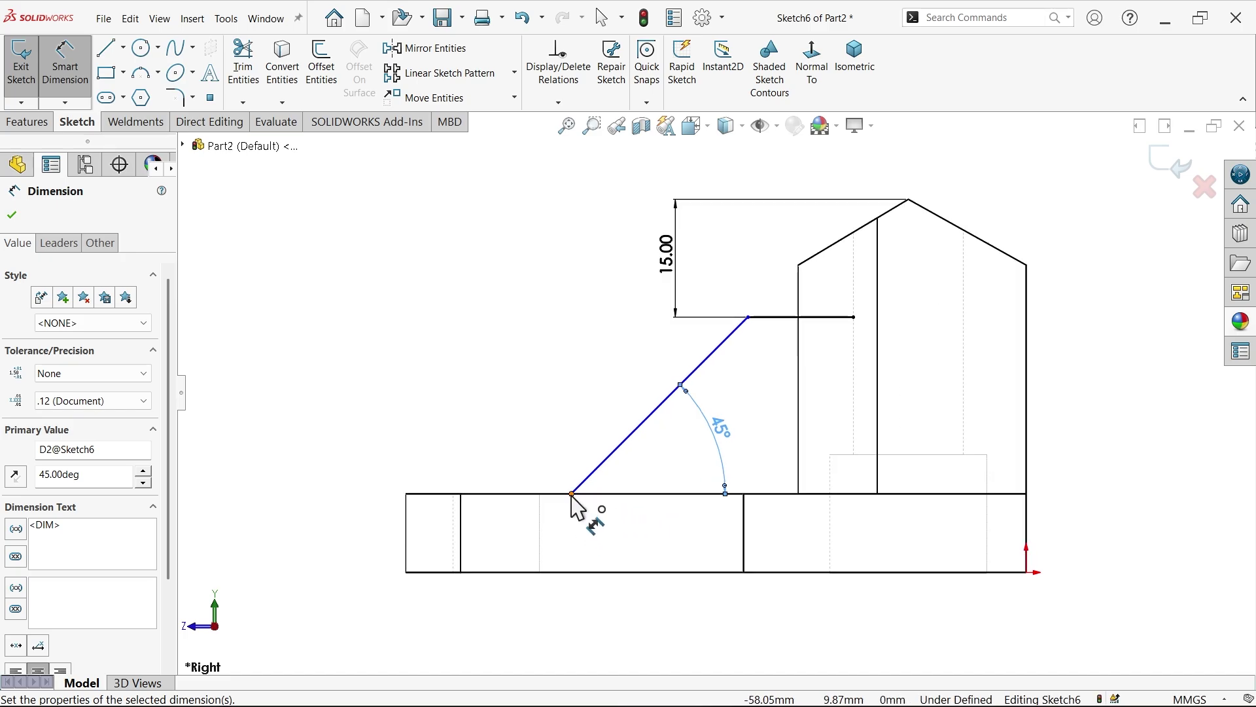
left_click(572, 494)
left_click(409, 540)
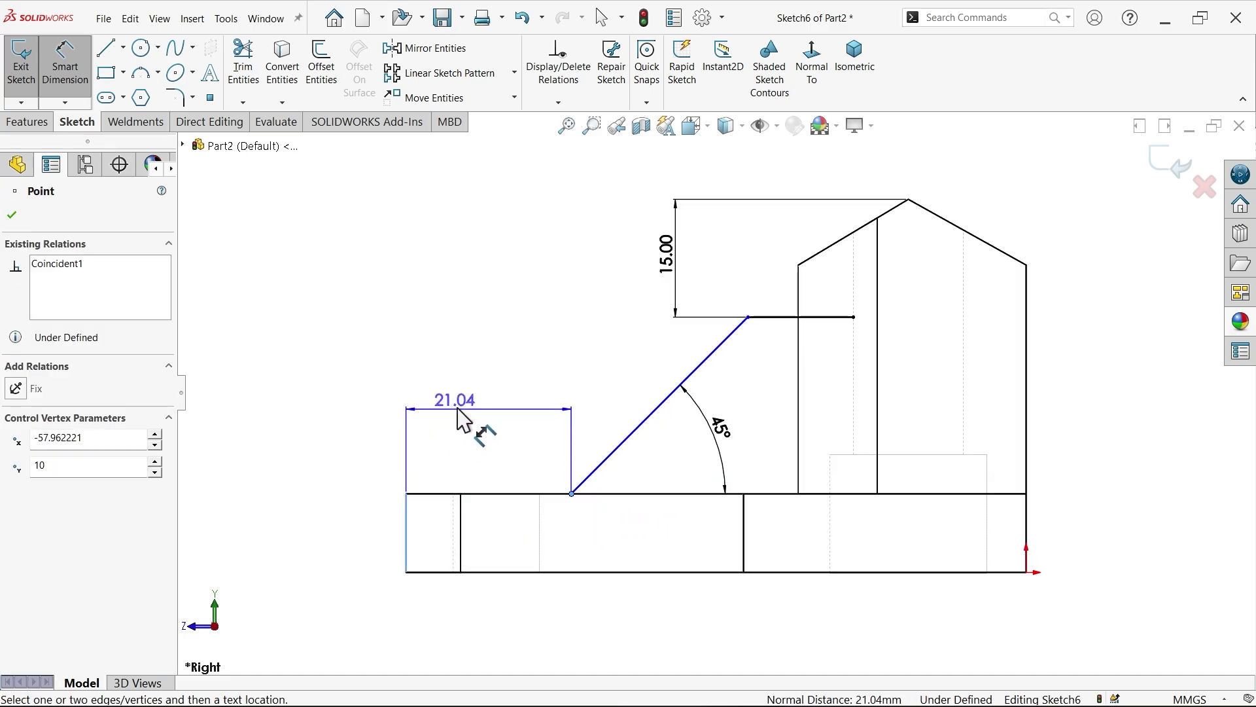
left_click(487, 419)
type("22")
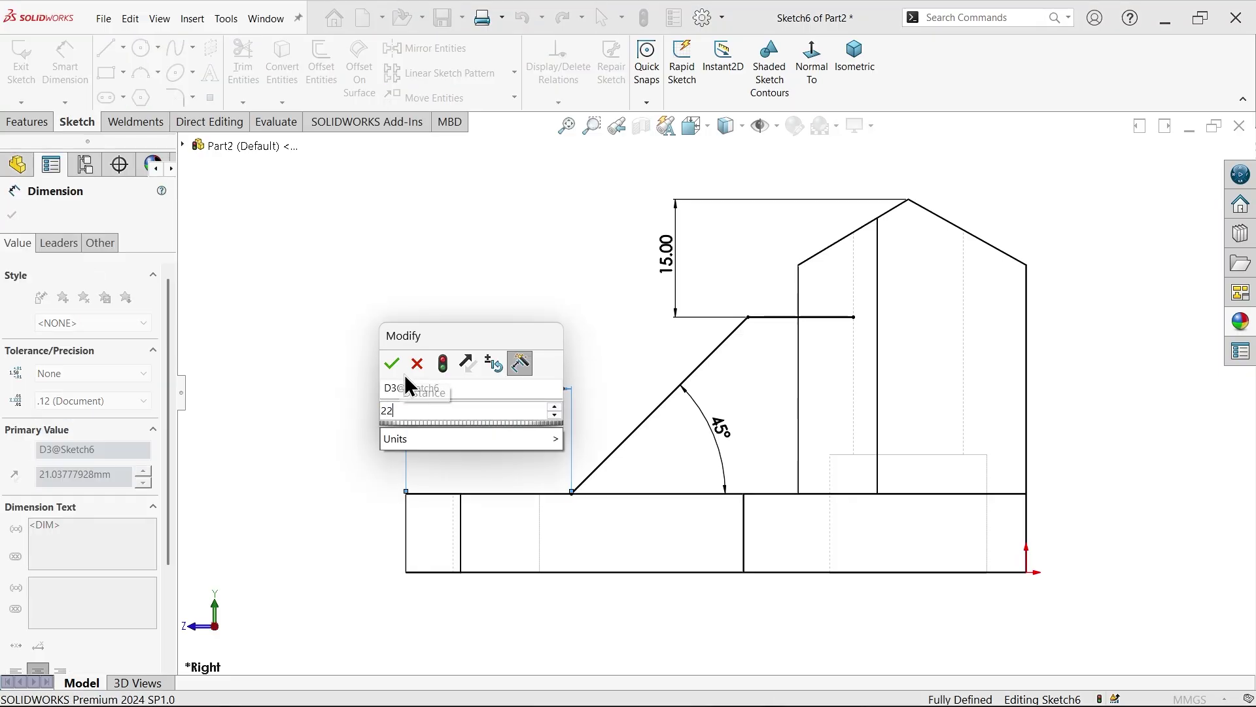
left_click(397, 366)
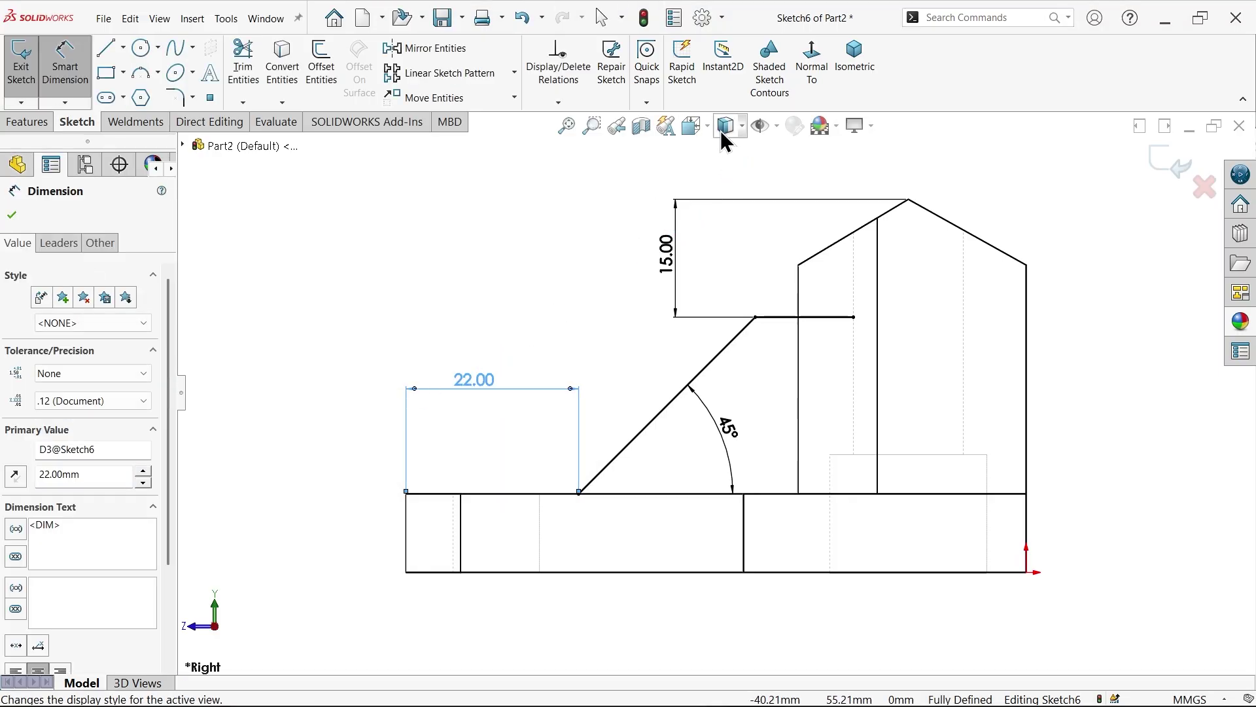
Restore the Shaded With Edges display and start a Rib from the sketch with its thickness applied to both sides.
left_click(742, 131)
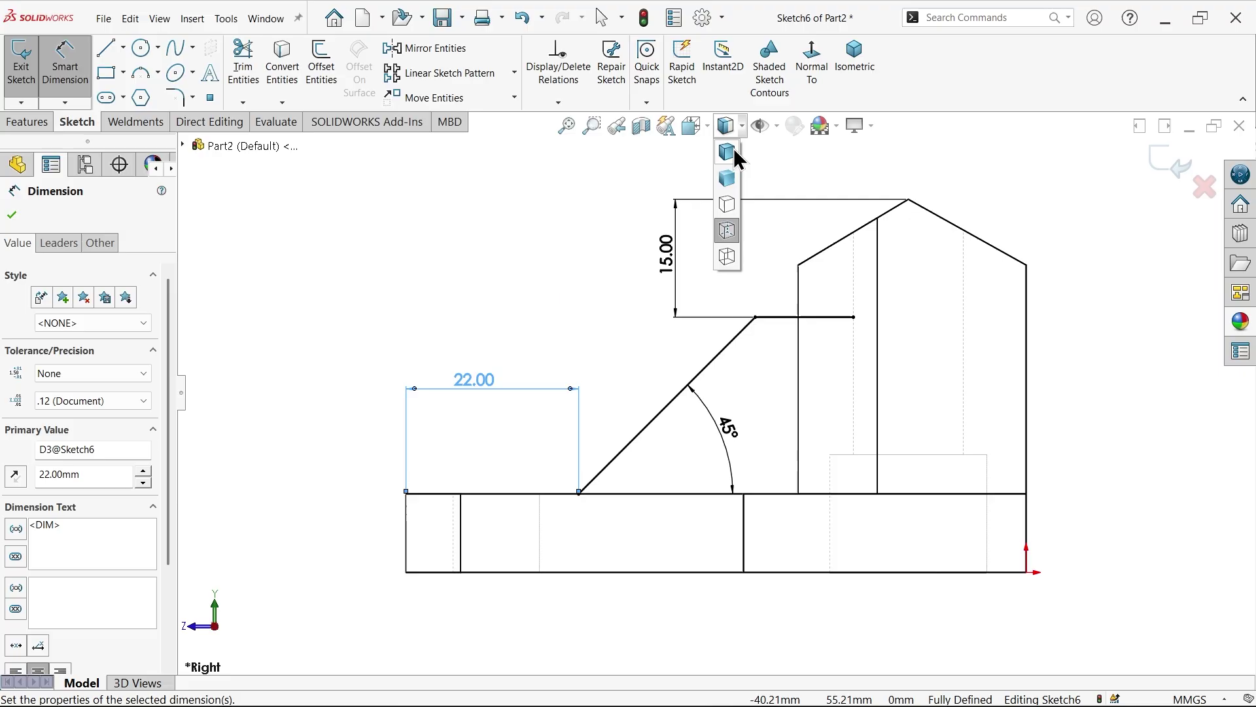
left_click(732, 149)
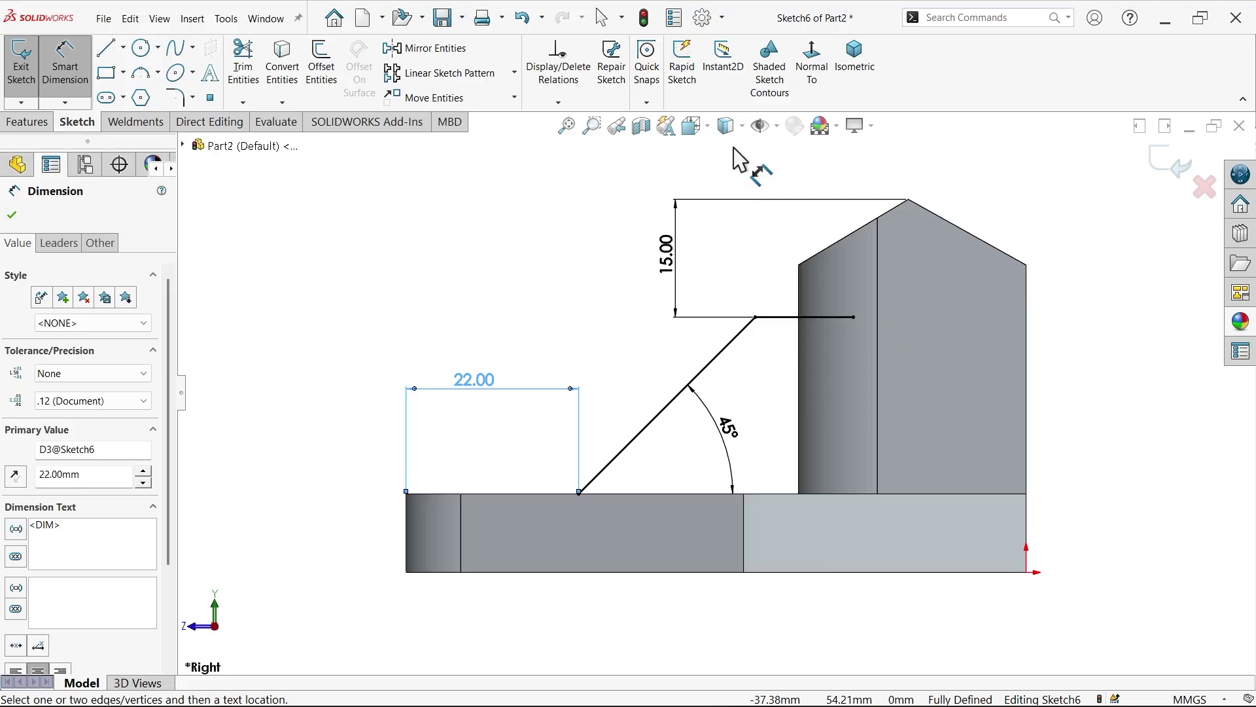
left_click(40, 126)
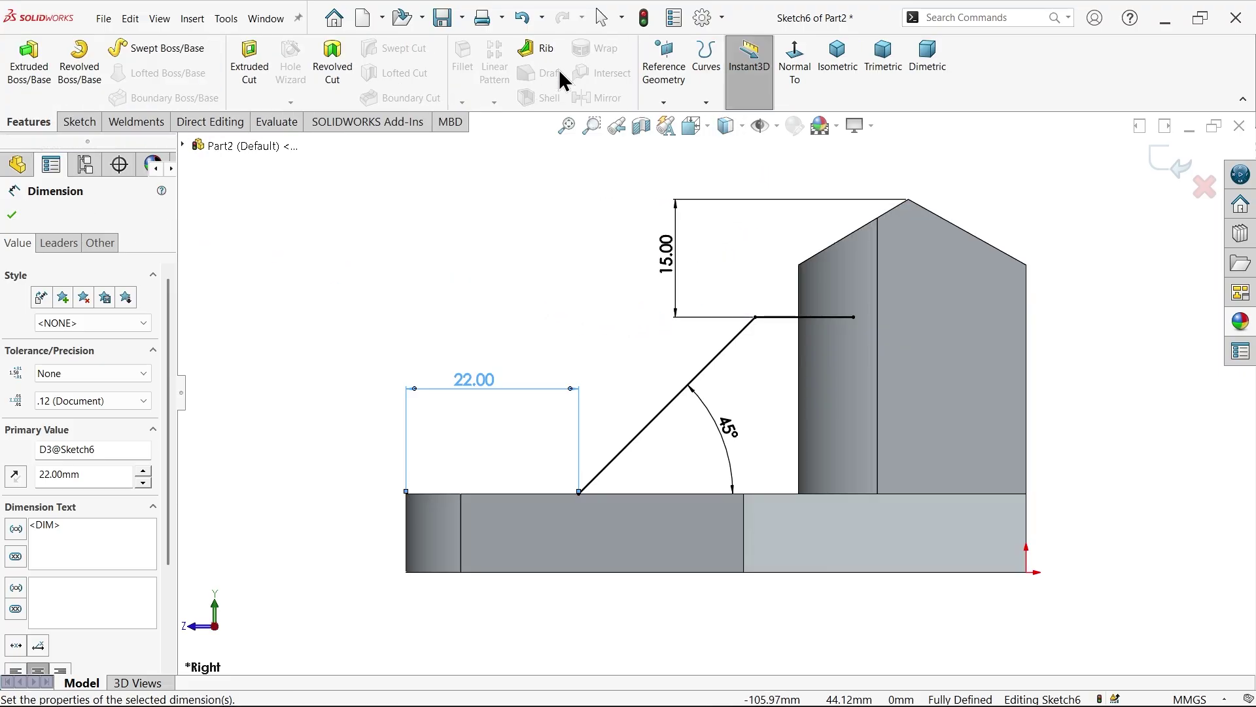
left_click(545, 52)
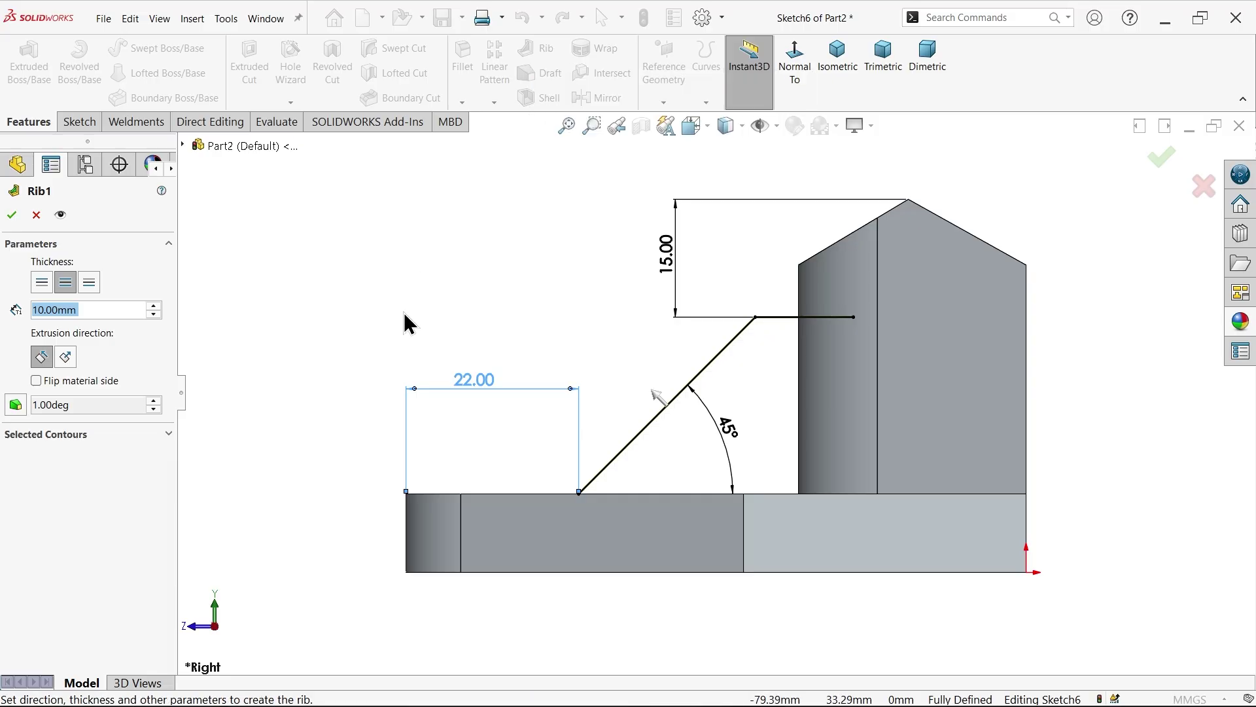
middle_click_drag(495, 238, 547, 282)
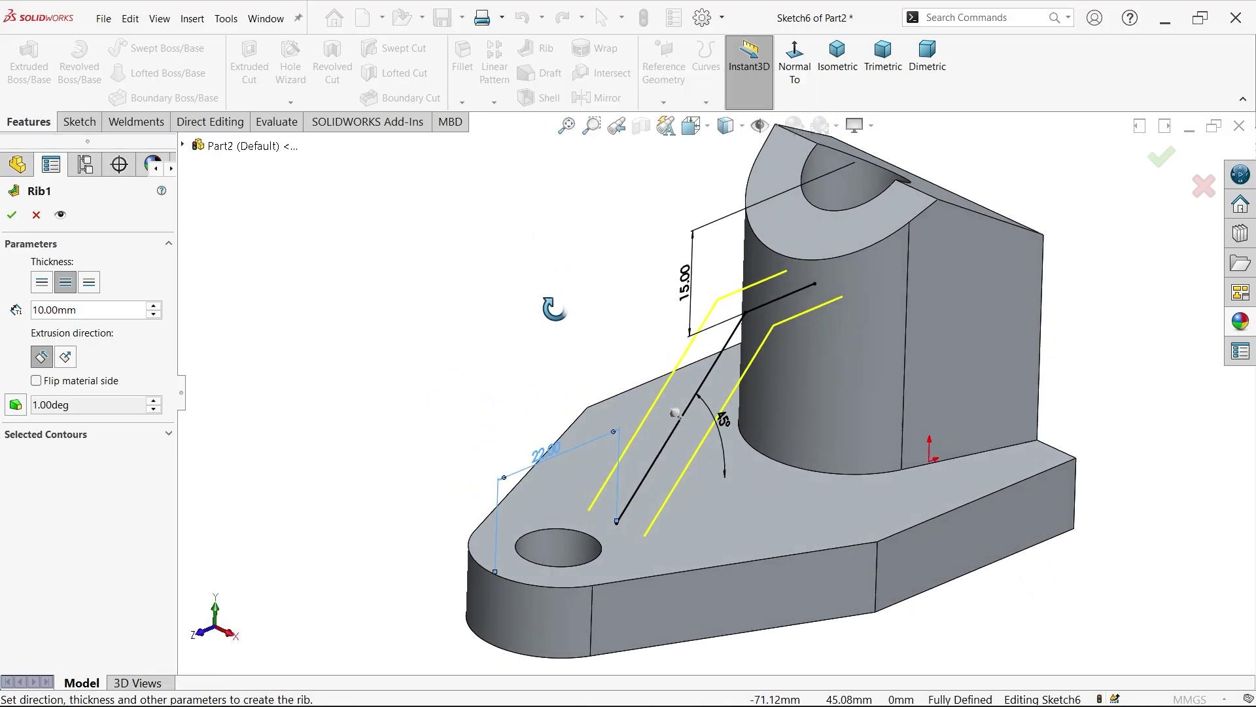
left_click(89, 283)
left_click(39, 287)
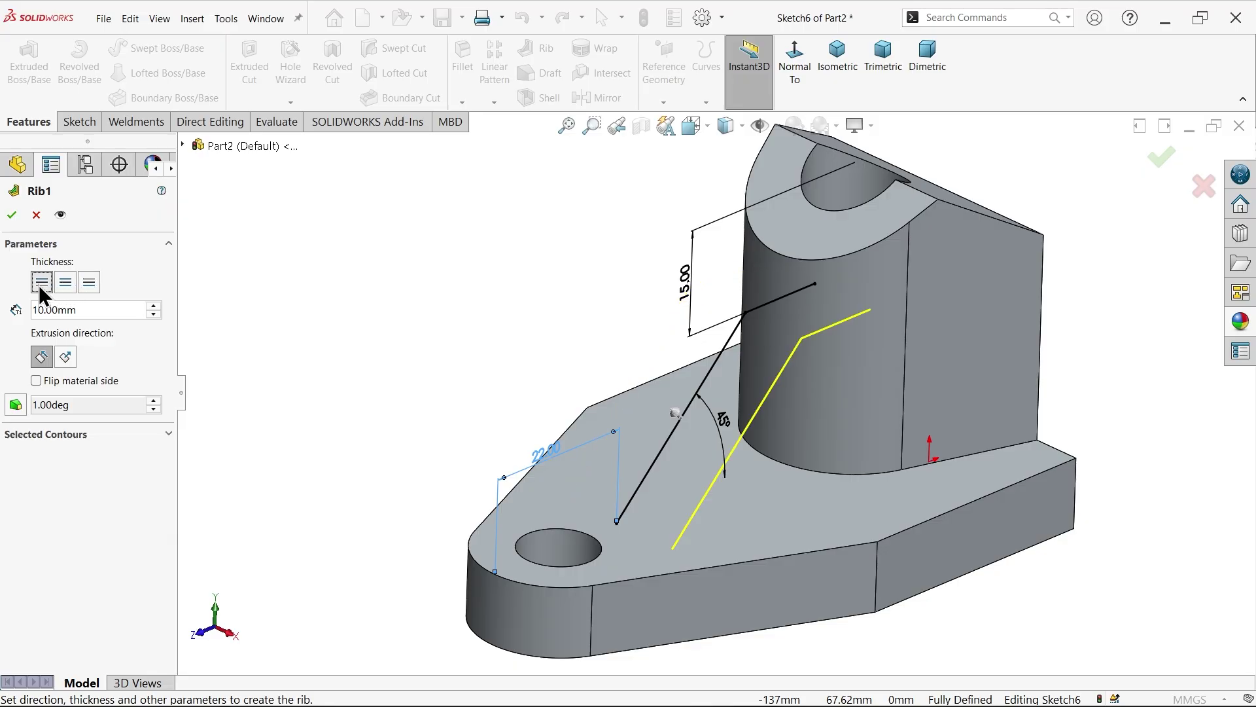
left_click(65, 288)
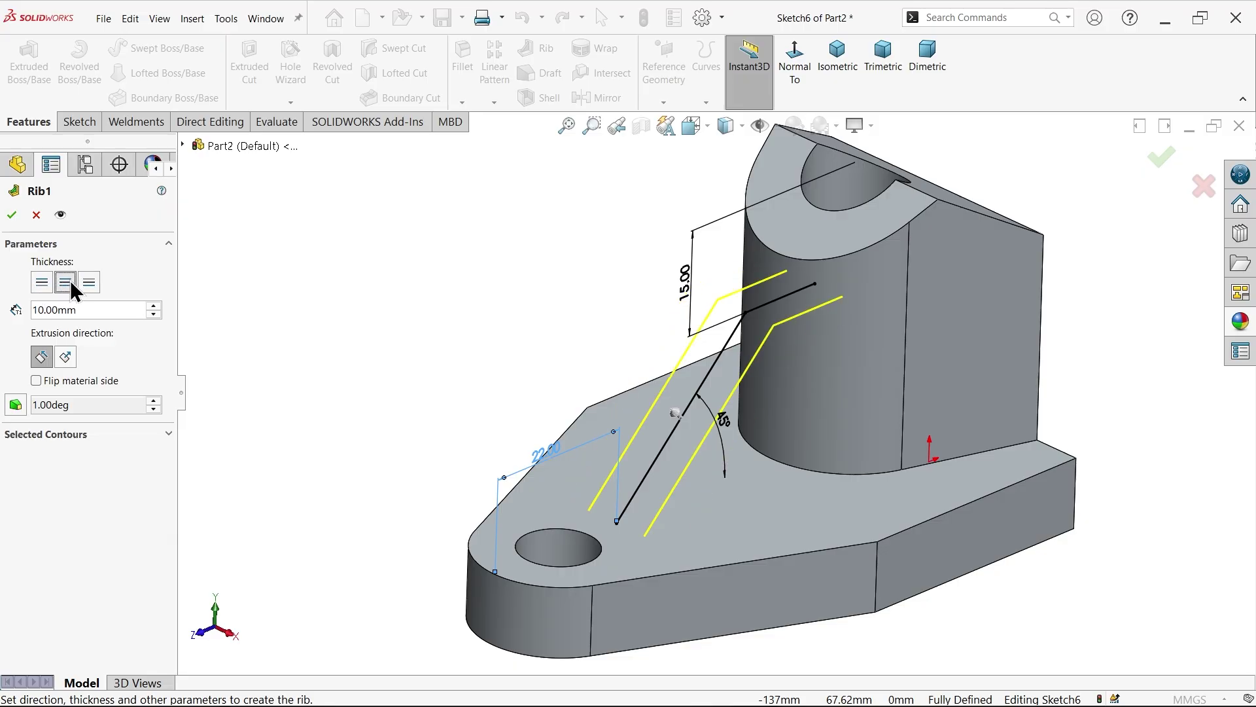
Set the rib thickness to 14 mm, flip the material side toward the body and create the rib.
double_click(49, 311)
type("1")
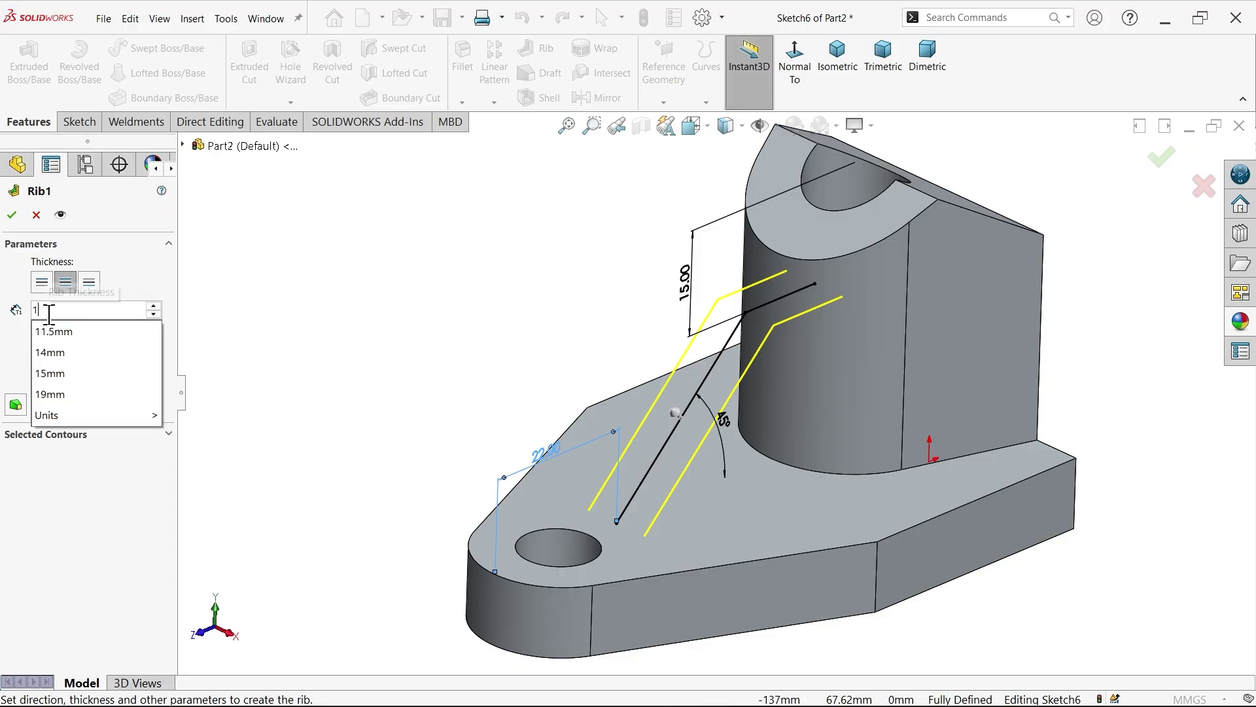
type("4")
key("Return")
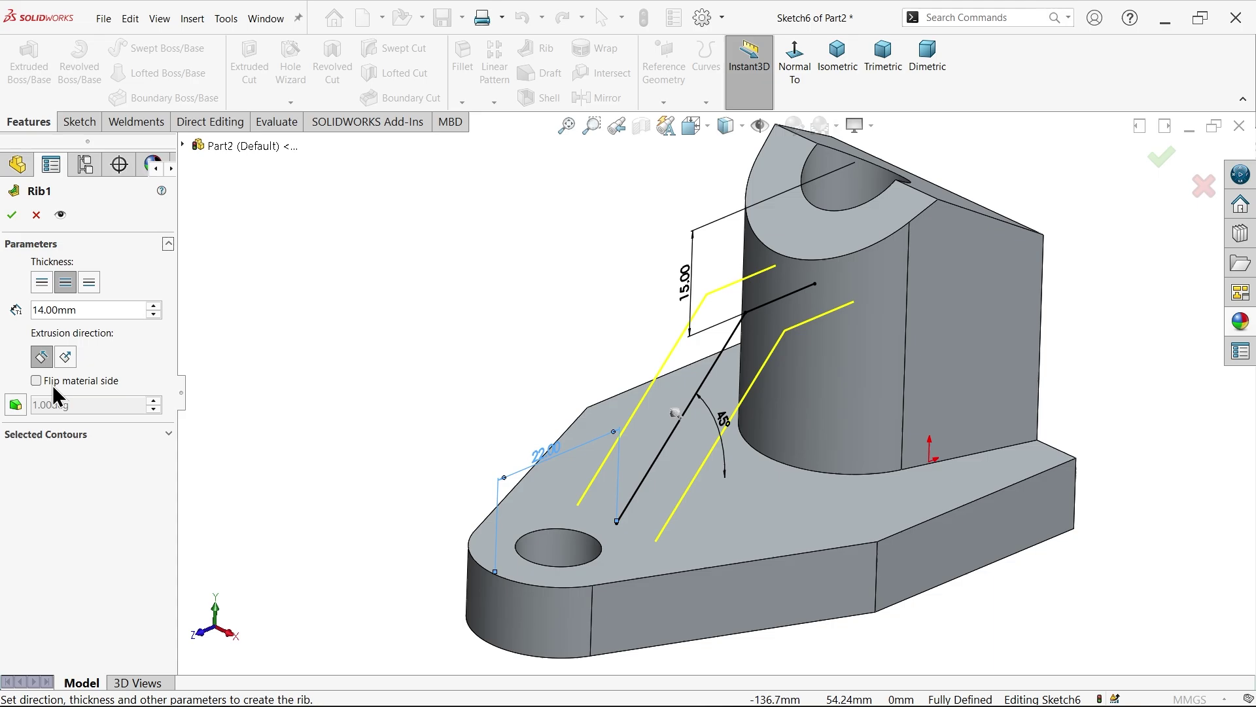
mouse_move(300, 358)
middle_mouse_down()
mouse_move(261, 280)
mouse_move(242, 272)
mouse_move(300, 355)
middle_mouse_up()
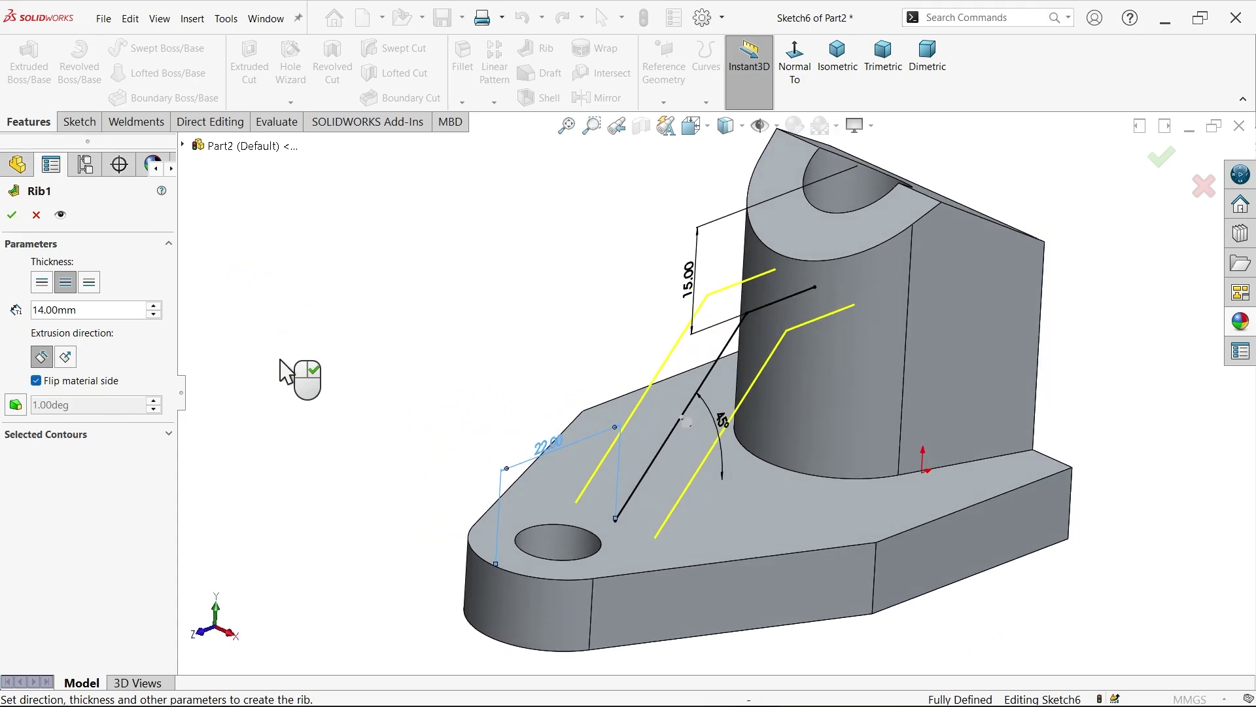
left_click(11, 214)
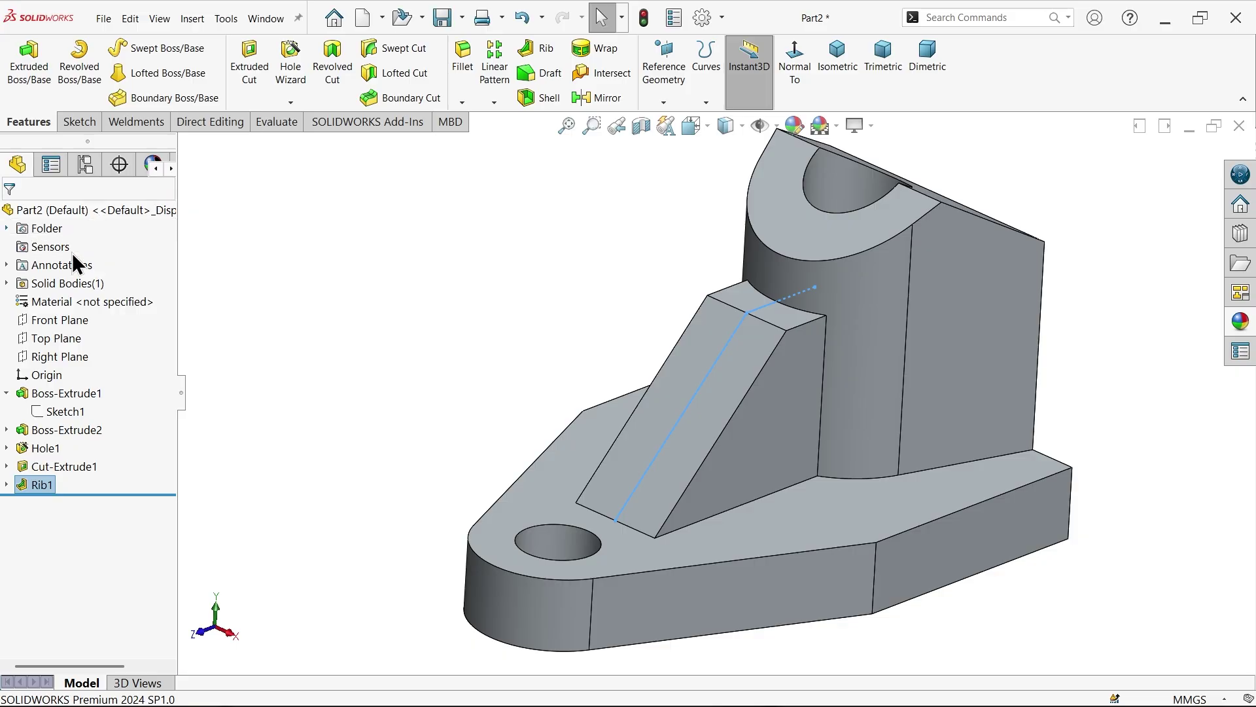
Inspect the finished rib in isometric view and check the material specification in the Exercise 250 drawing's title block.
middle_click_drag(724, 308, 570, 270)
left_click(839, 69)
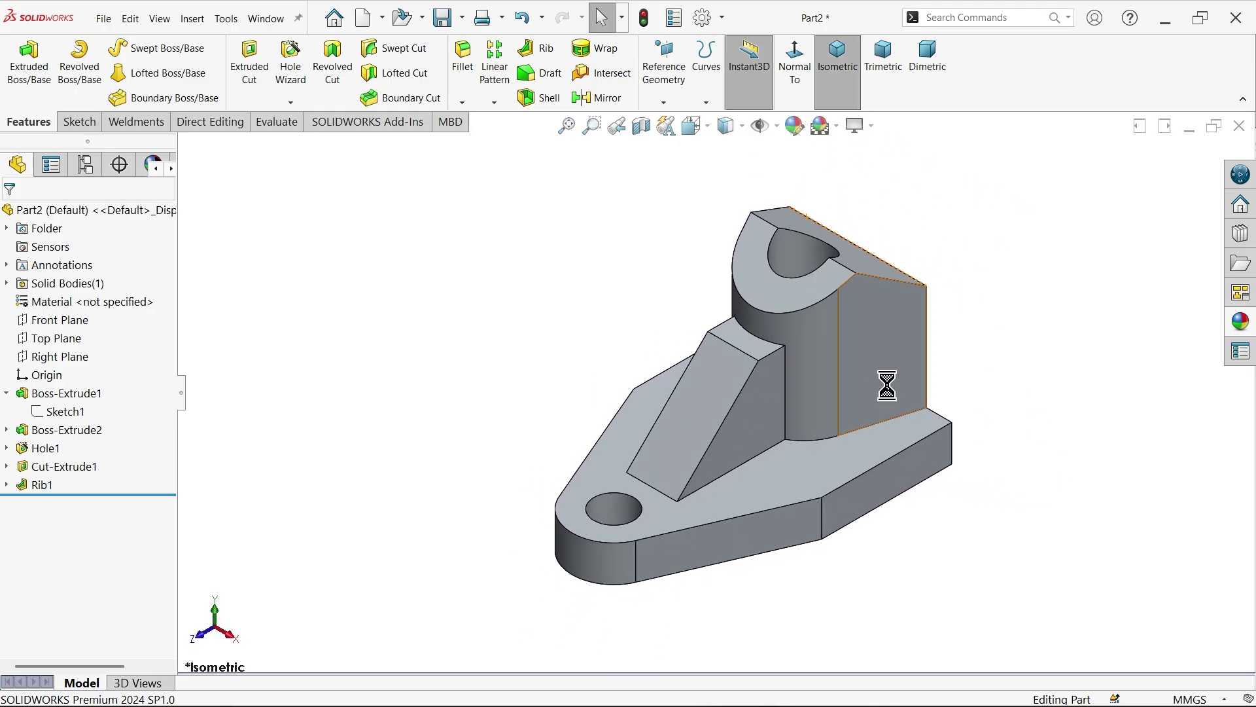
key("alt+Tab")
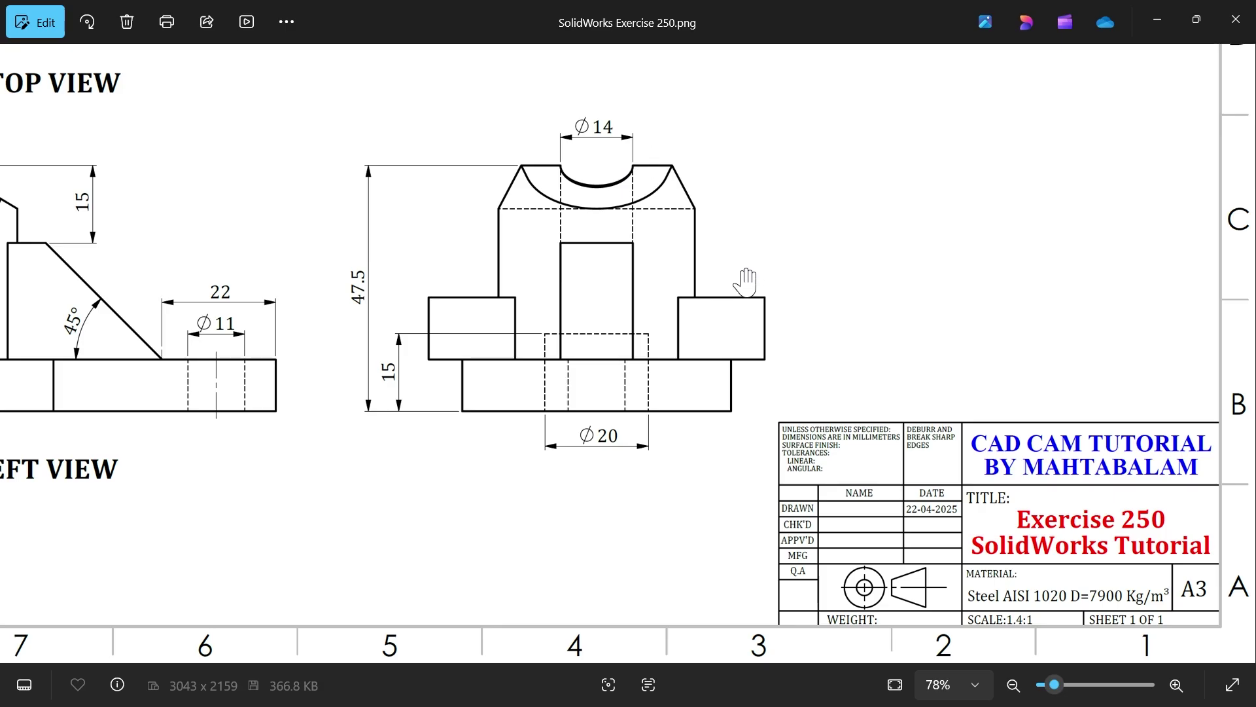
scroll(981, 536, "up", 4)
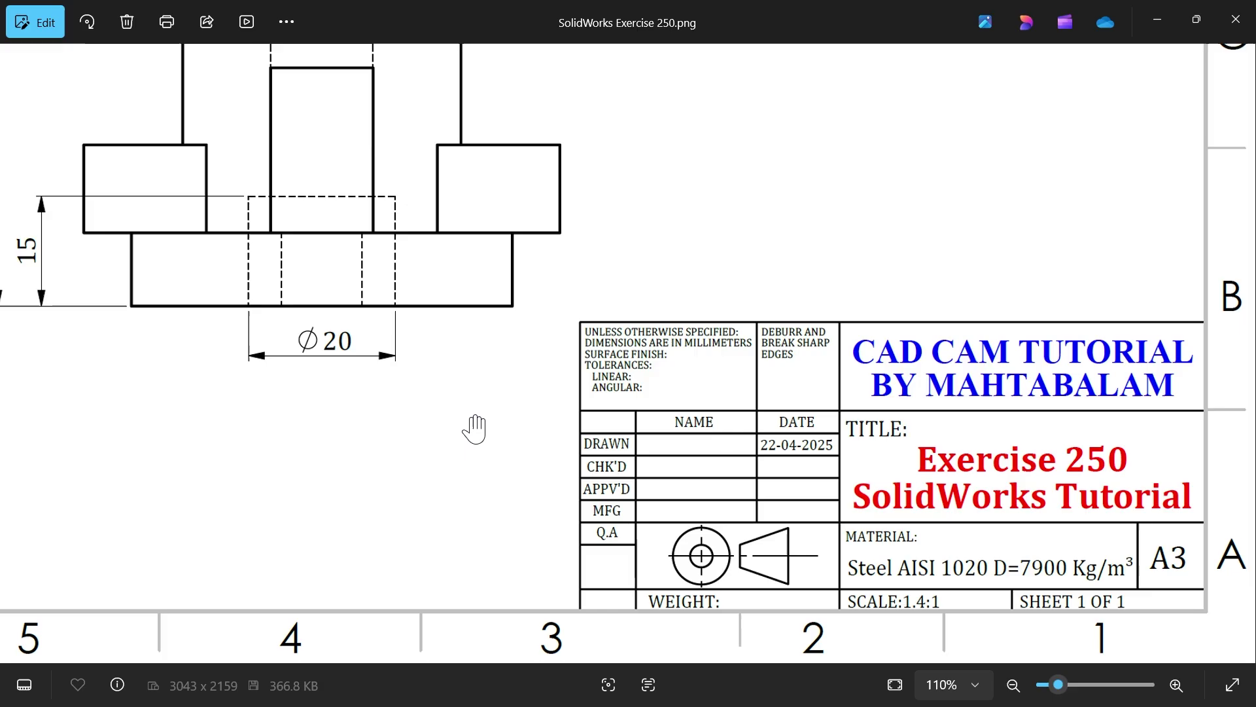
scroll(477, 426, "down", 5)
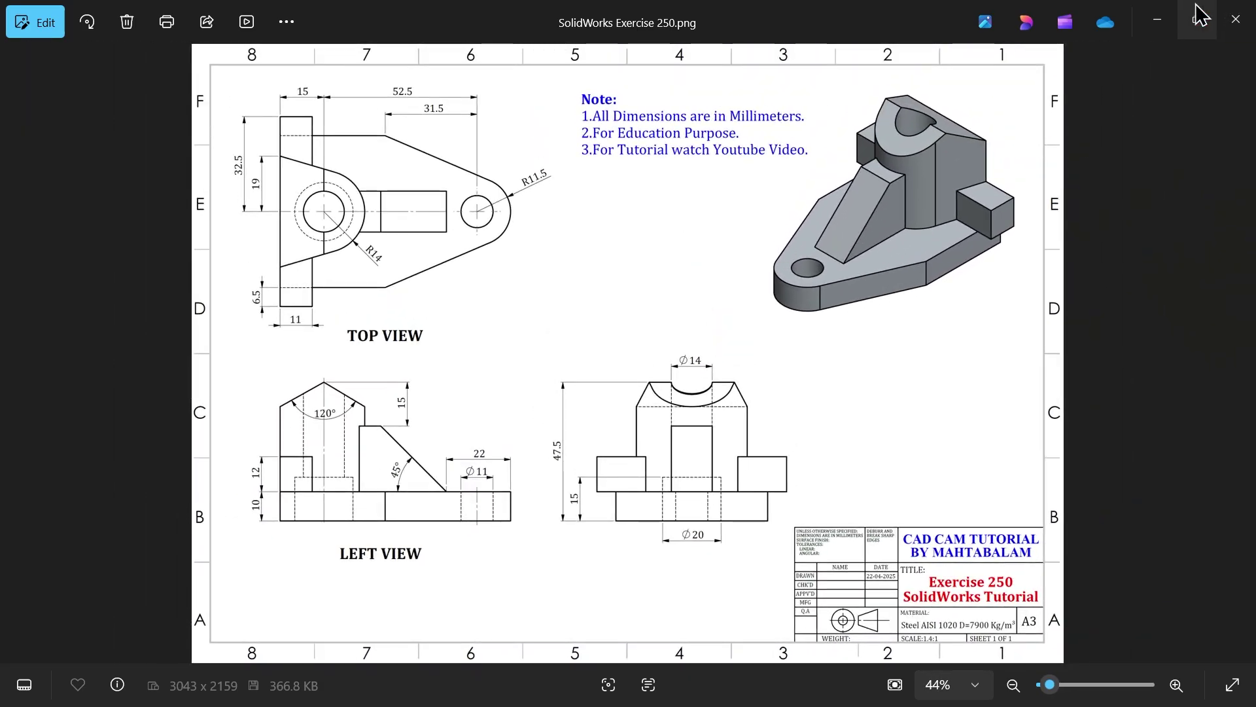
left_click(1157, 19)
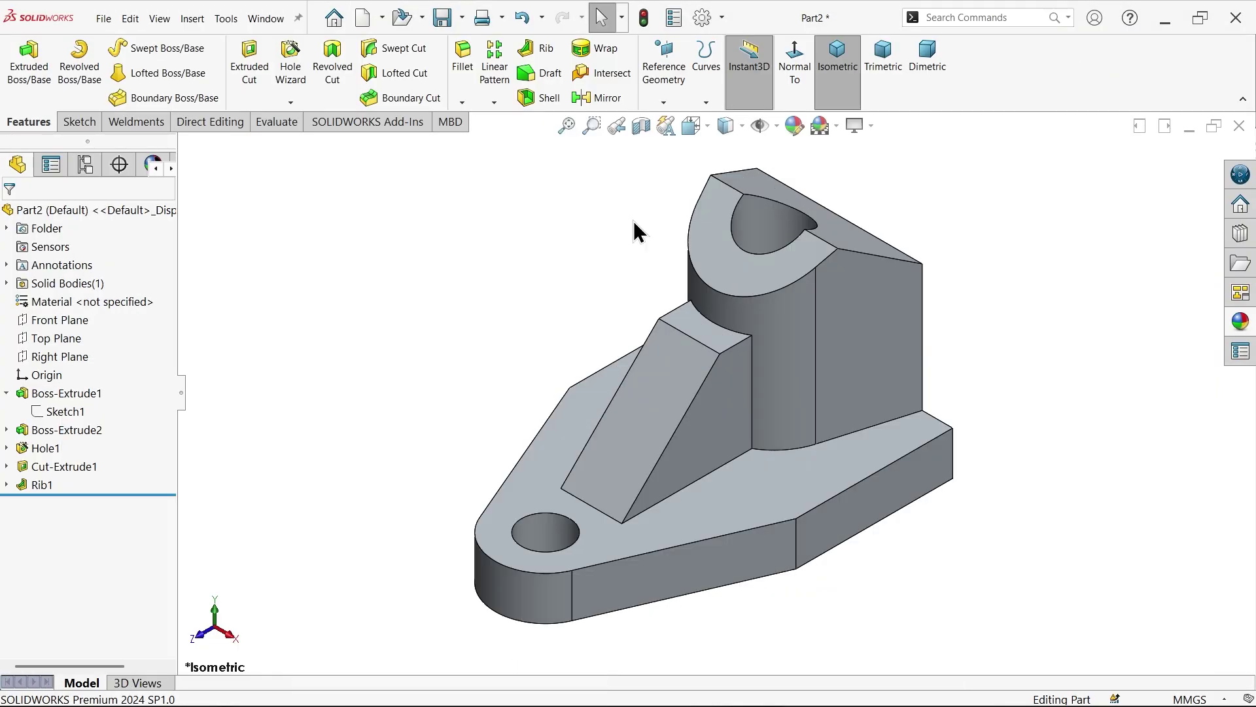
Apply the AISI 1020 steel material to the part.
right_click(104, 305)
left_click(164, 304)
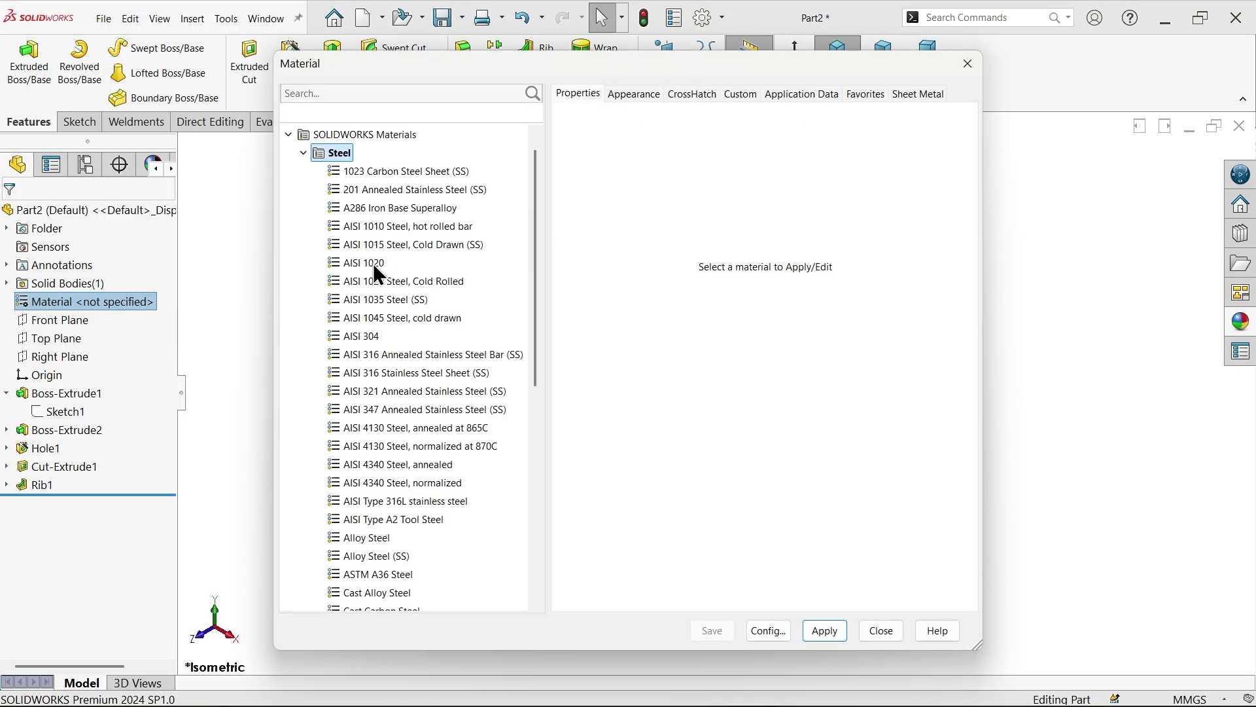
left_click(374, 264)
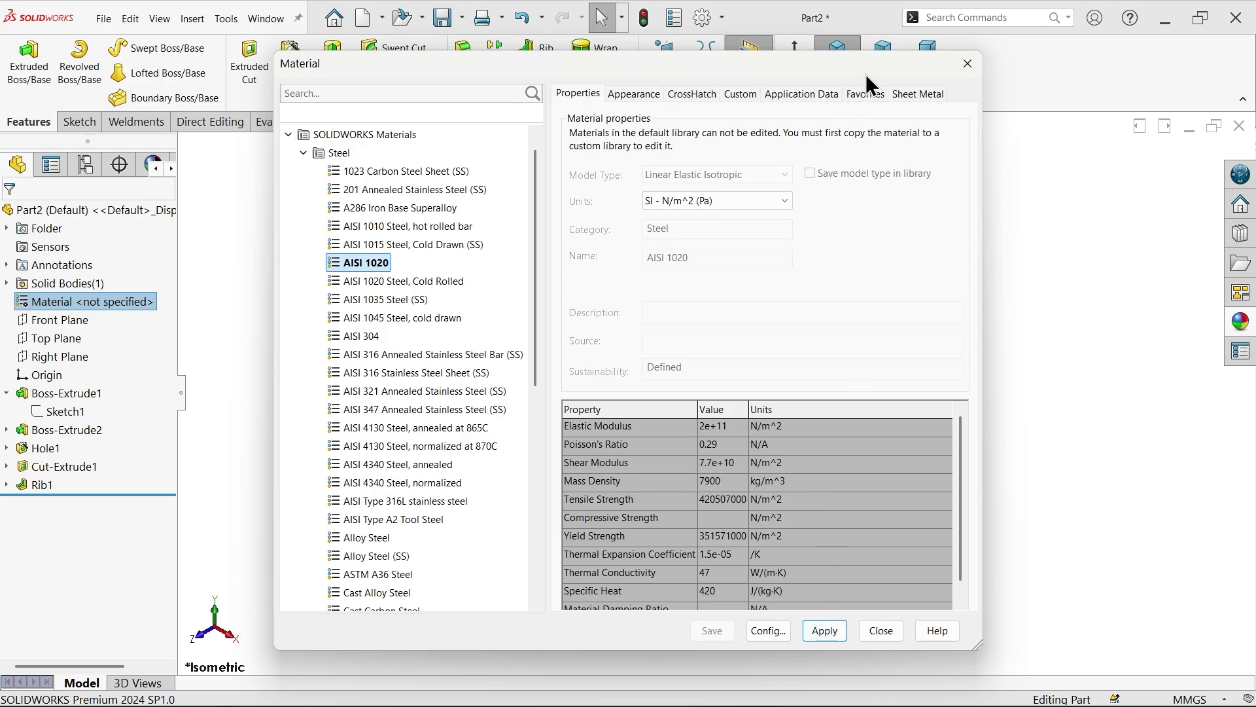
left_click_drag(866, 73, 570, 69)
left_click(527, 627)
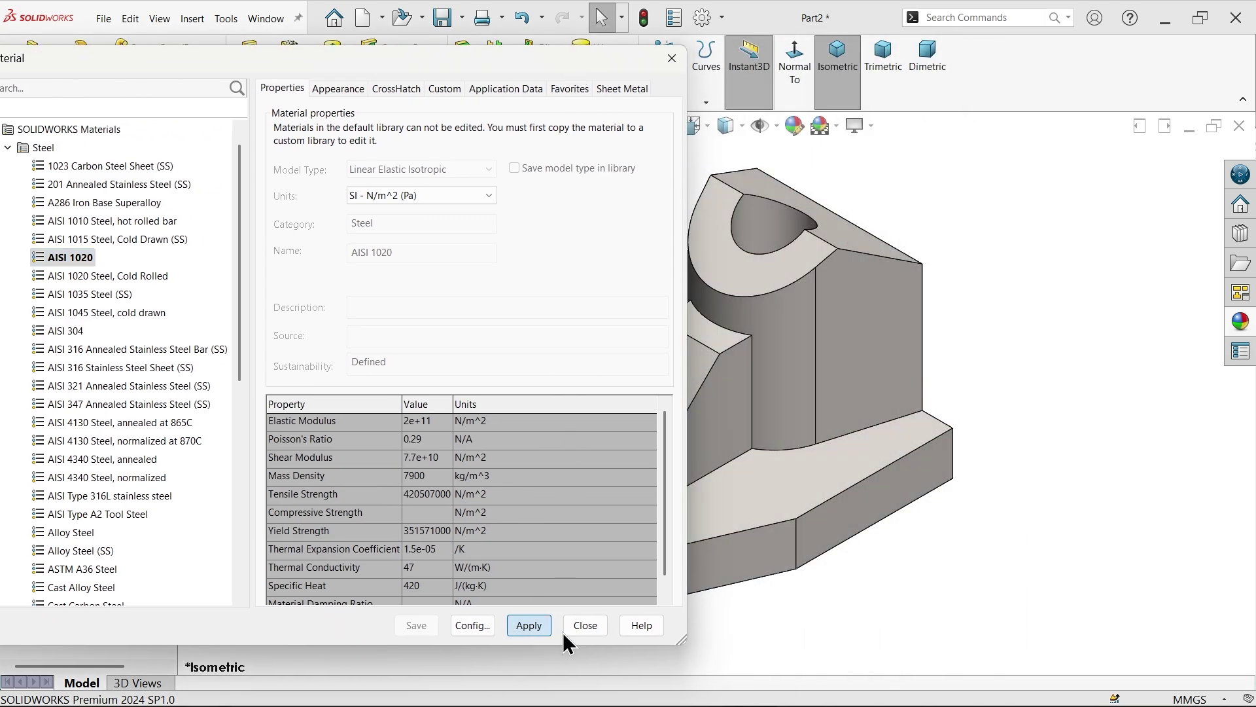
Close the material settings, toggle RealView graphics and apply the polished plastic1 high gloss appearance to the part.
left_click(585, 625)
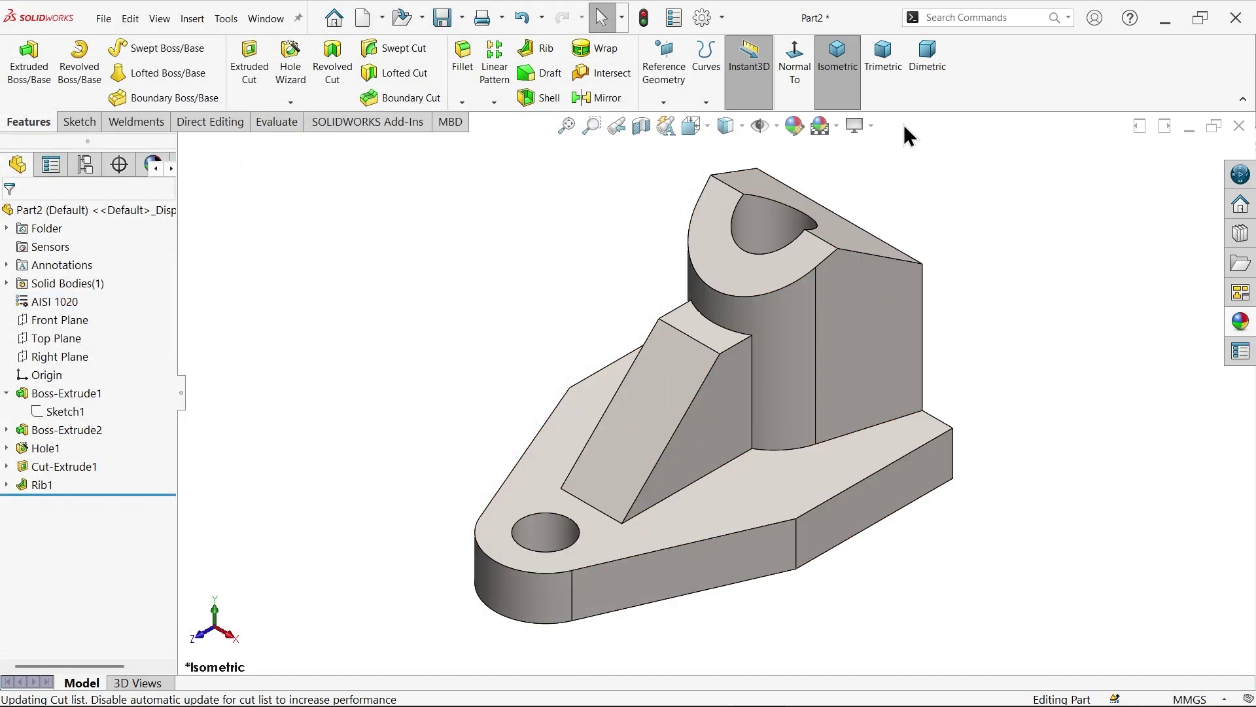
left_click(873, 125)
left_click(878, 153)
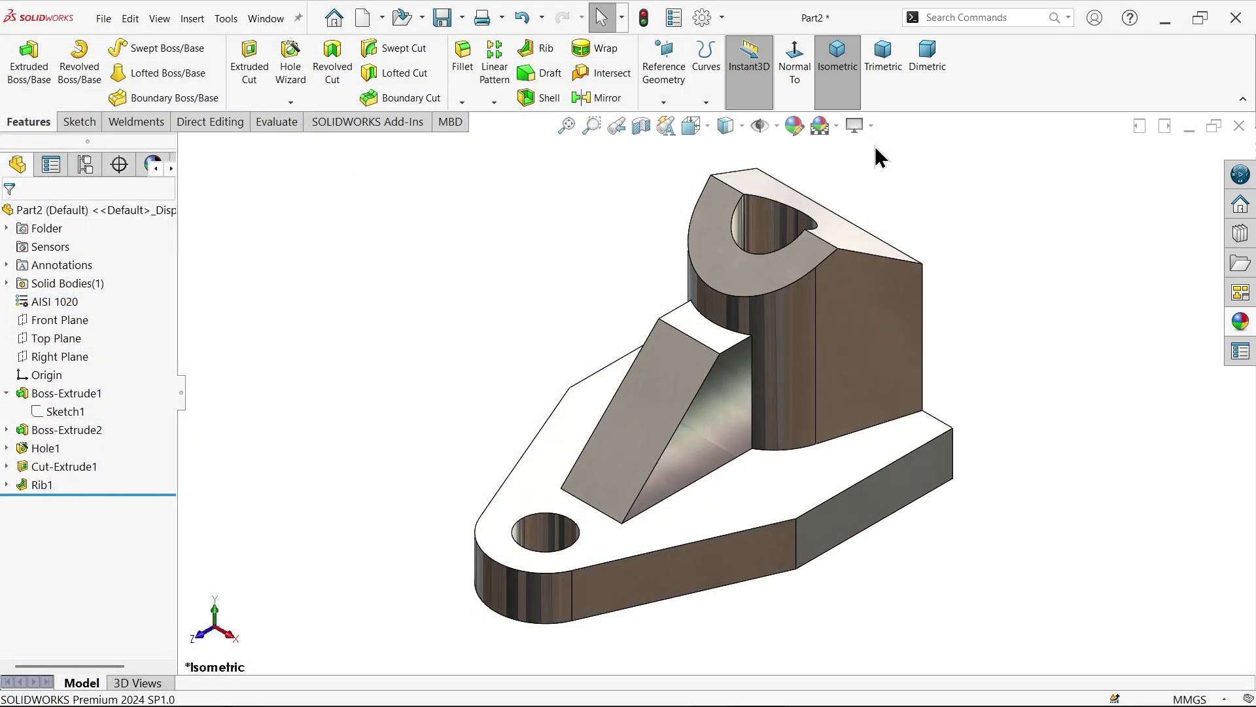
left_click(1249, 322)
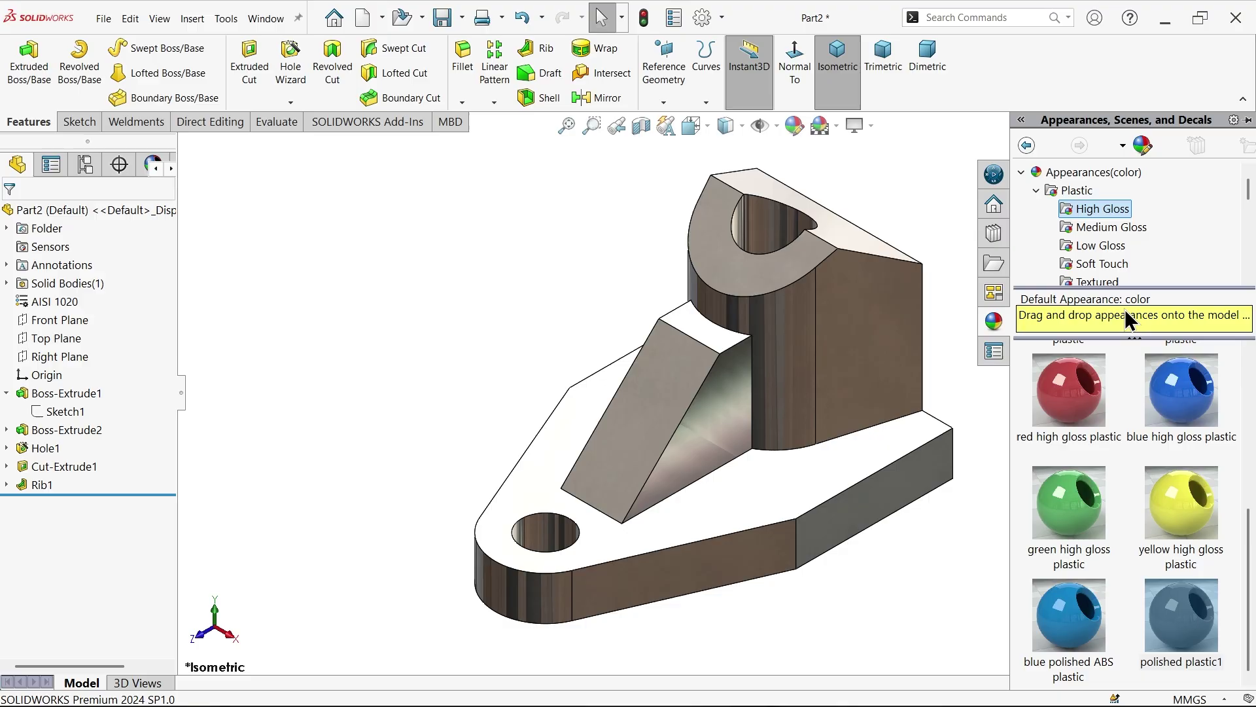
double_click(1185, 625)
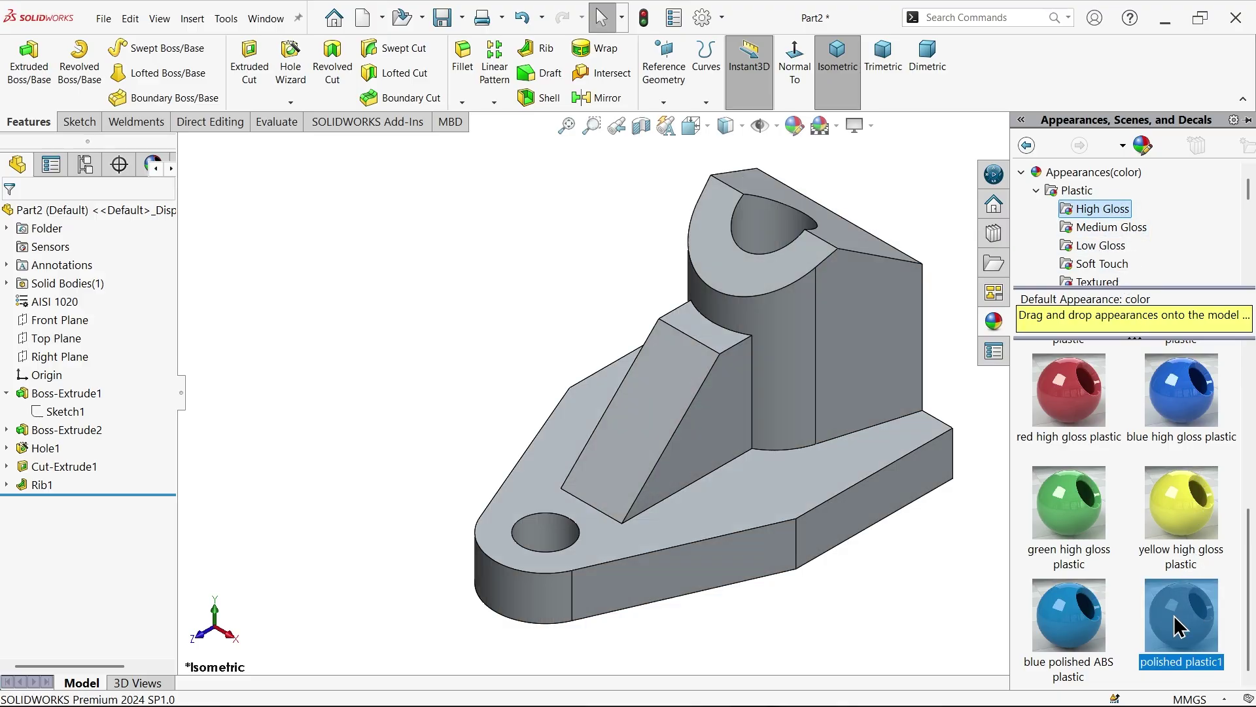
left_click_drag(1178, 627, 809, 400)
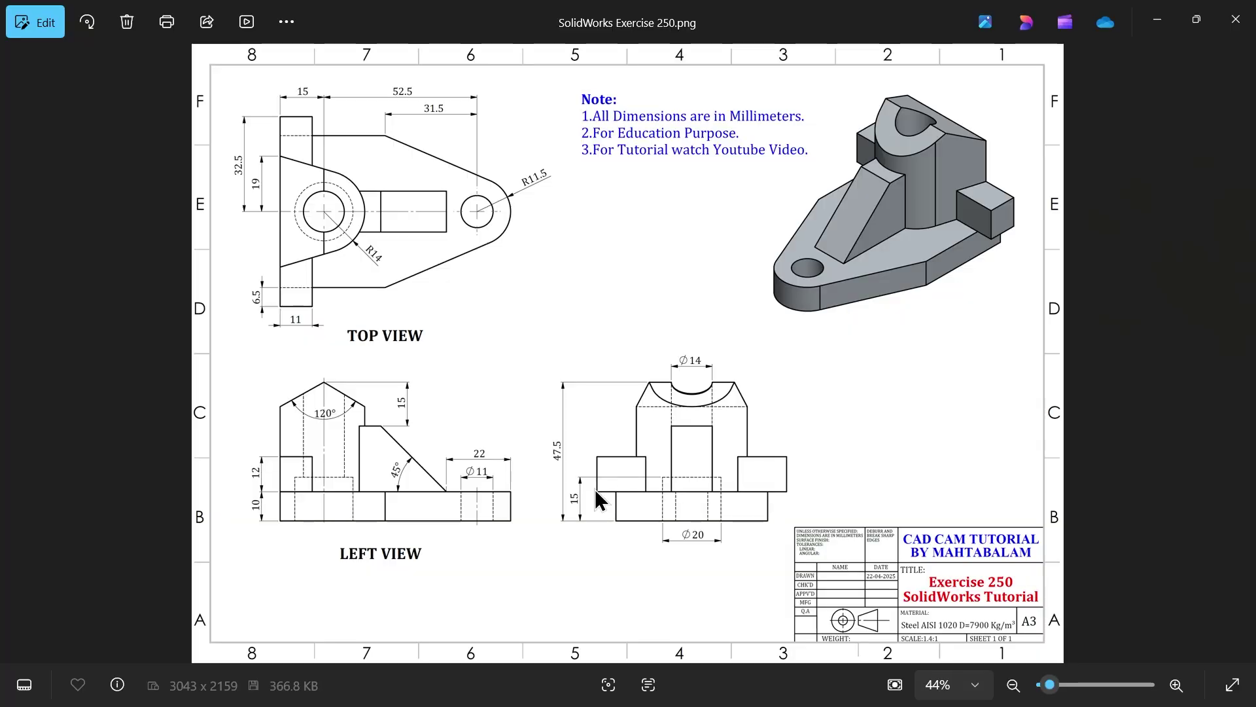
Examine the top and left views of the Exercise 250 drawing for the rear side blocks' width, depth and height.
scroll(280, 470, "up", 1)
left_click_drag(280, 310, 293, 393)
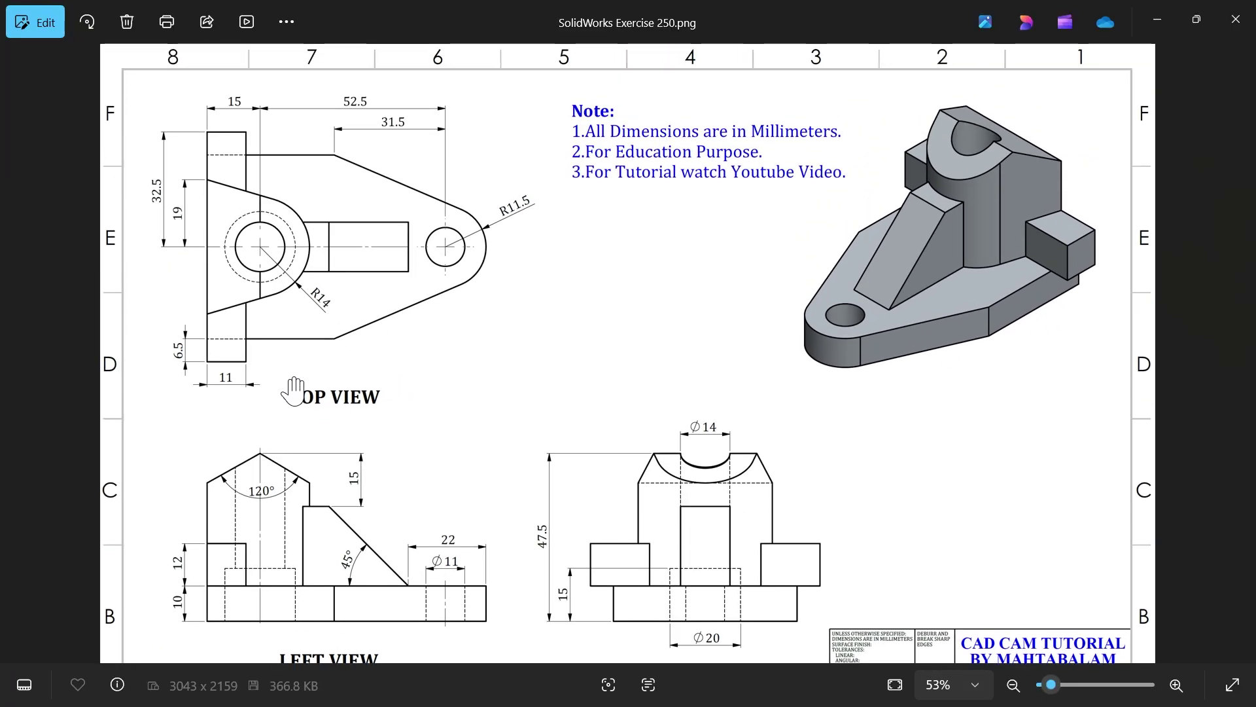
scroll(250, 328, "up", 1)
left_click_drag(250, 328, 180, 334)
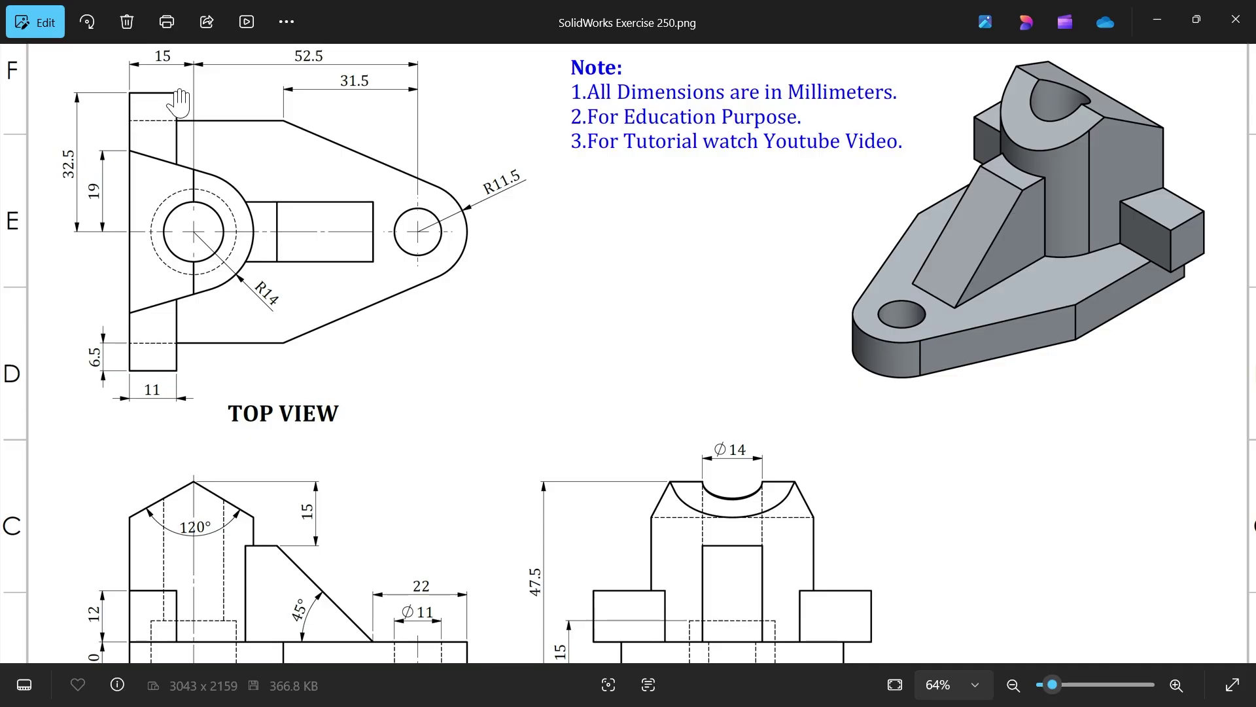
left_click_drag(170, 462, 229, 196)
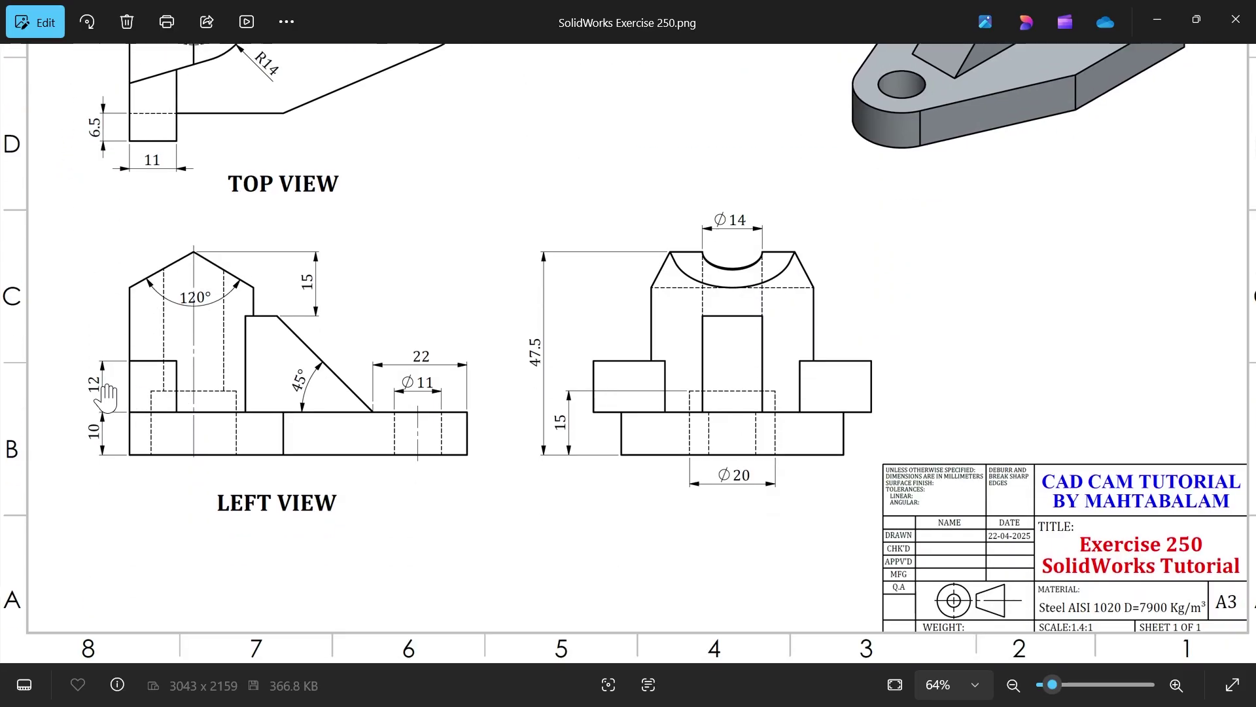
left_click(1160, 23)
Start a sketch on the base's top face and draw a corner rectangle about 66 by 10 mm along its rear edge.
right_click(913, 289)
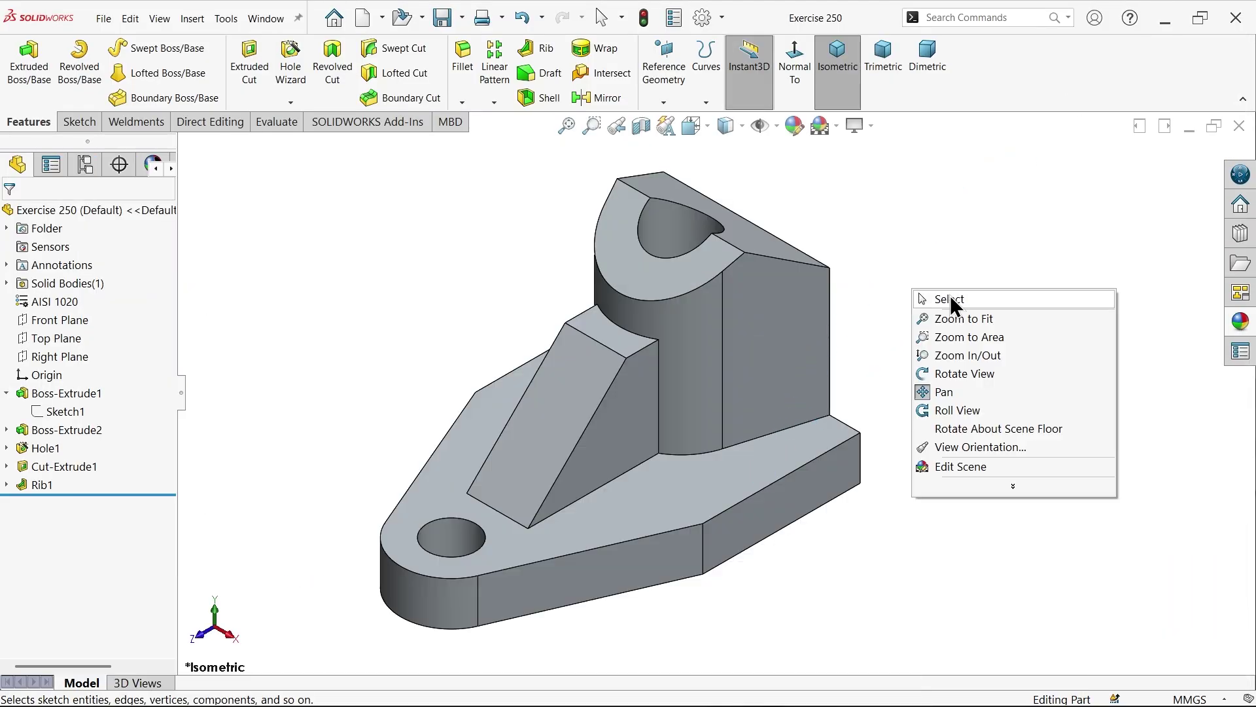
left_click(949, 296)
left_click(832, 446)
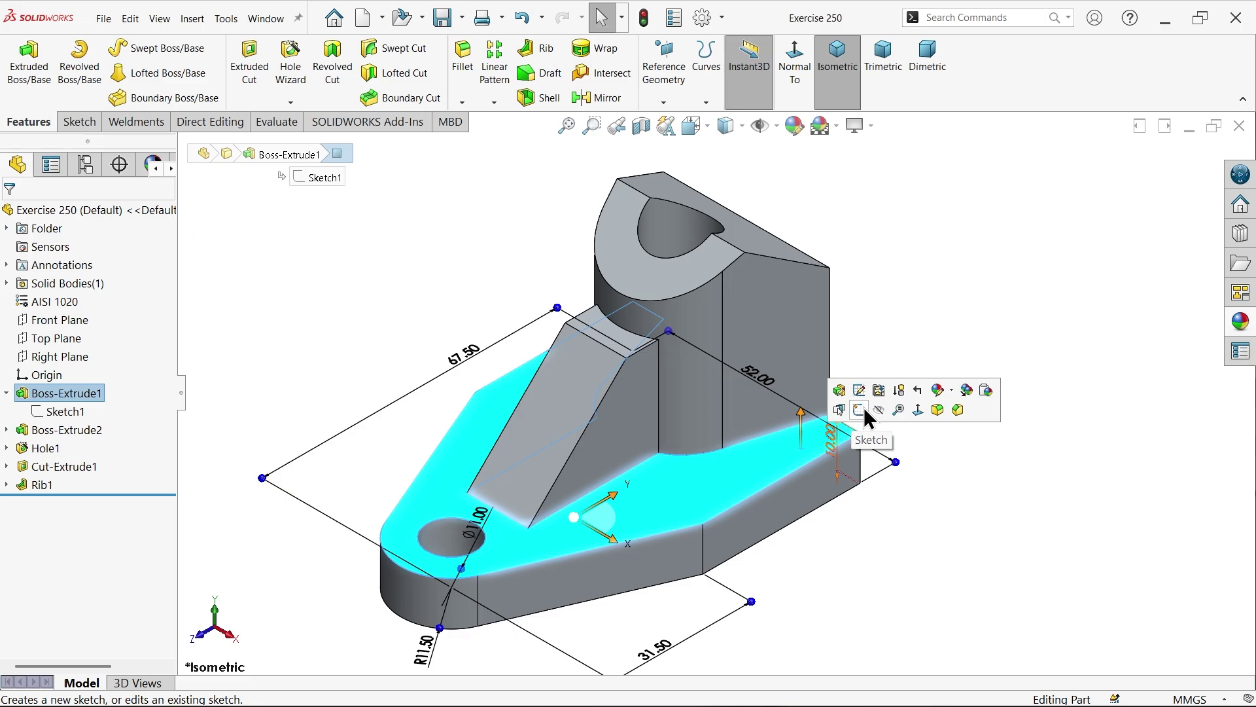
left_click(861, 408)
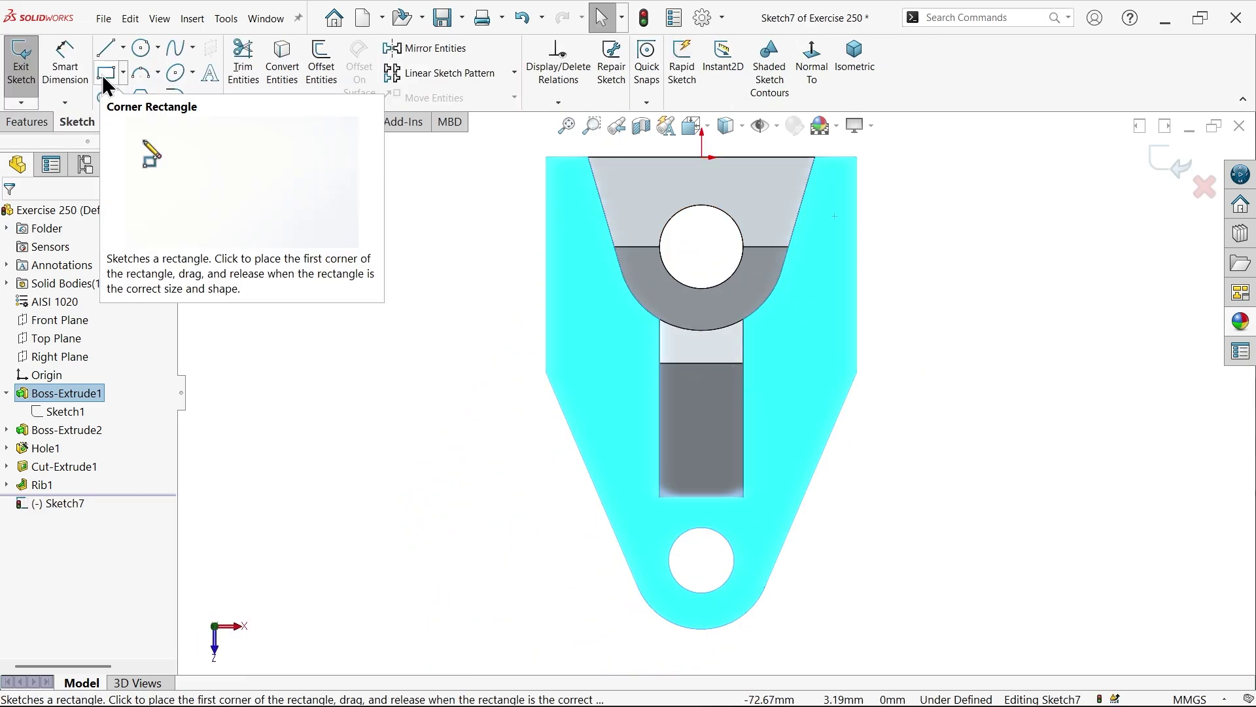
left_click(103, 73)
scroll(606, 194, "down", 3)
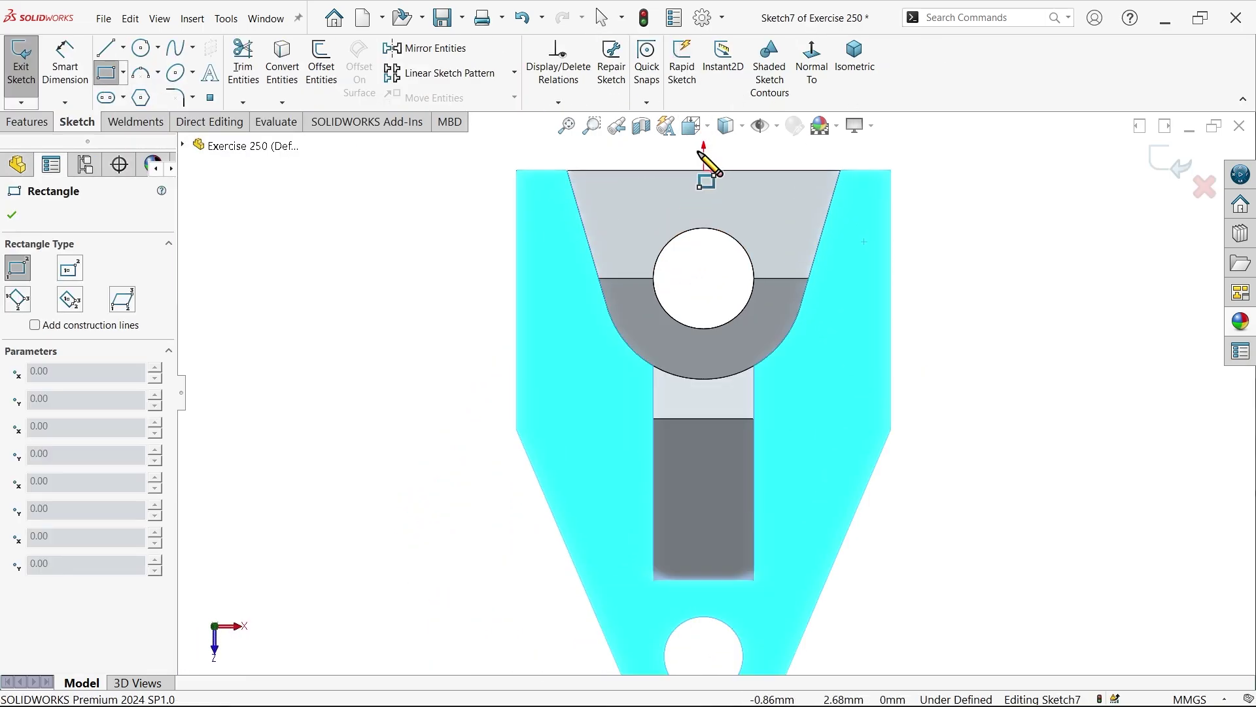
left_click(297, 209)
left_click(1123, 329)
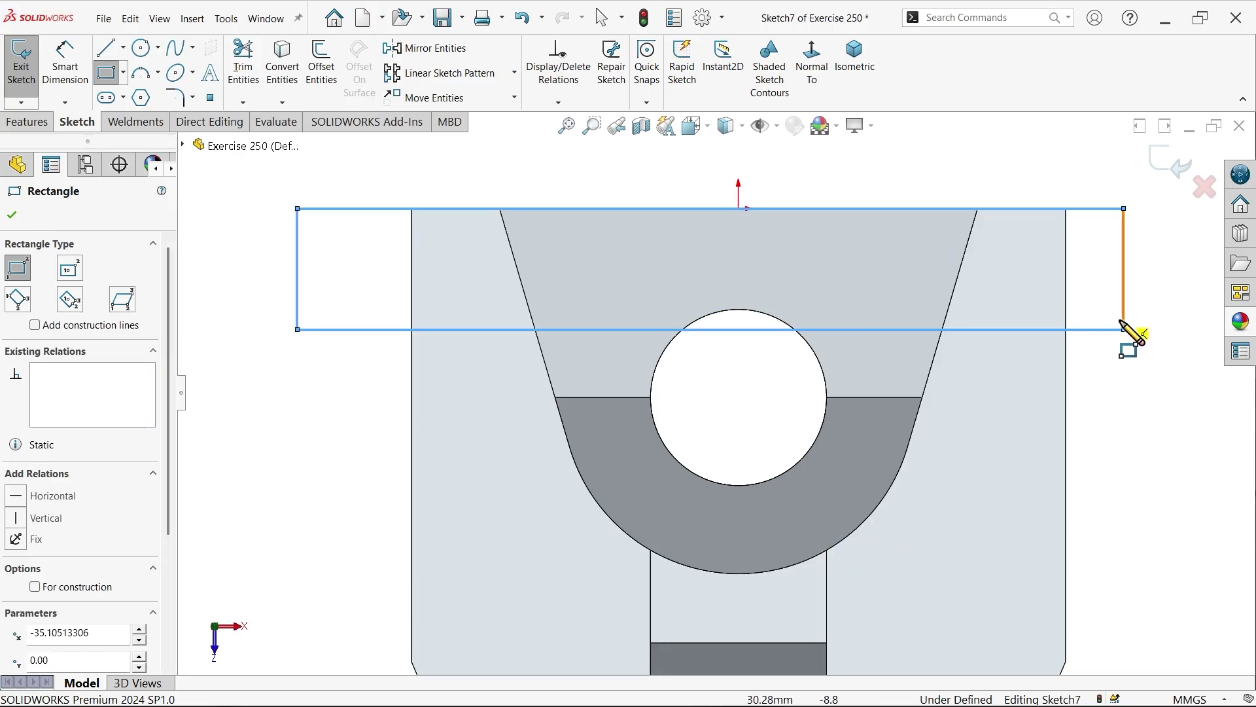
key("Escape")
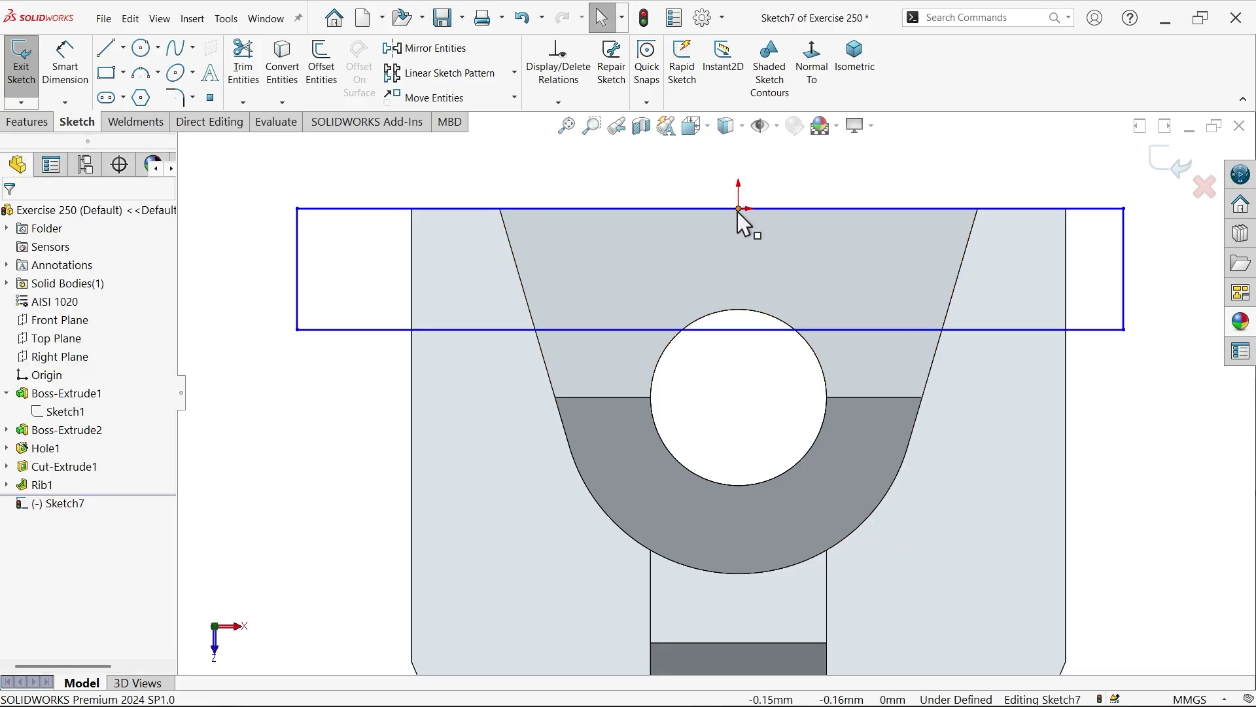
Make the origin the midpoint of the rectangle's rear line.
left_click(738, 210)
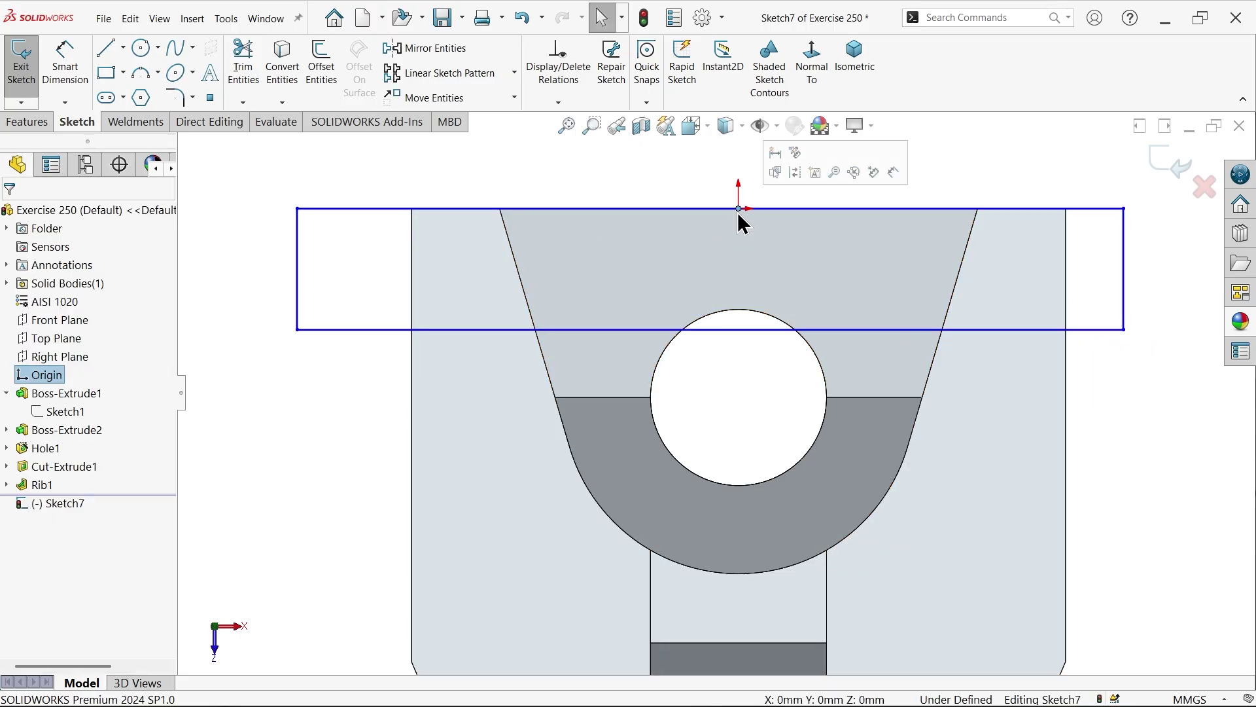
left_click(794, 208, "ctrl")
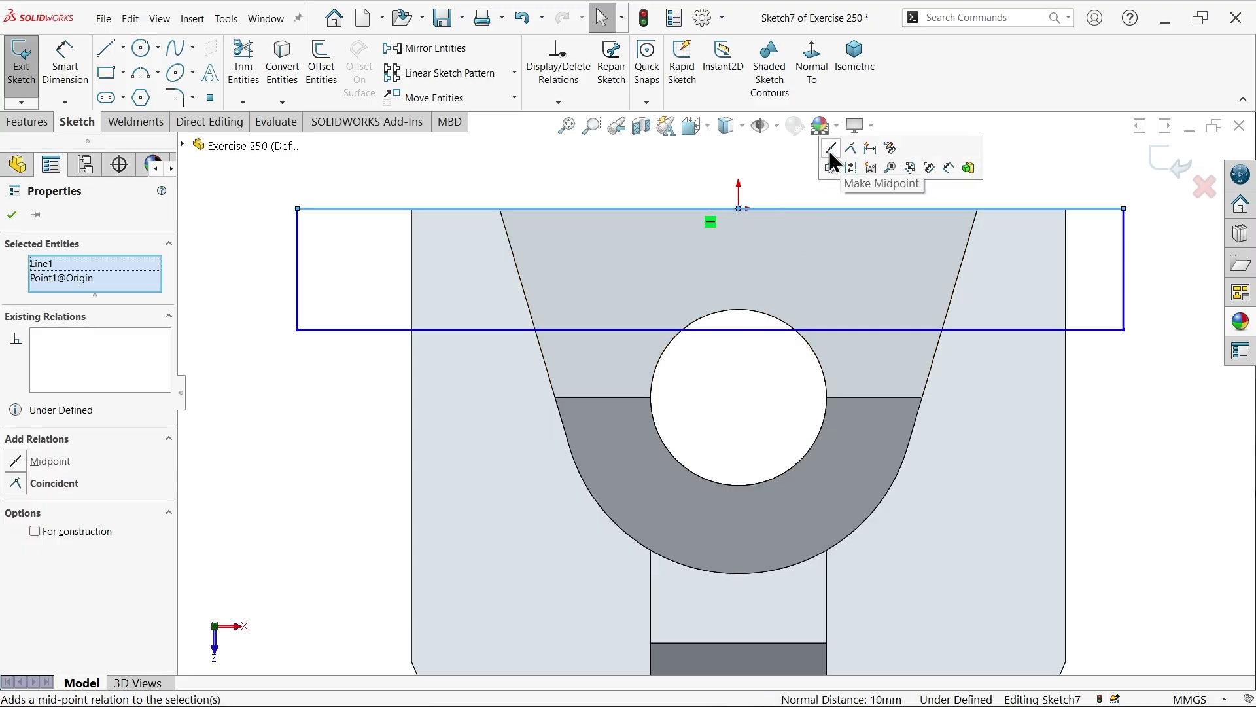
left_click(830, 152)
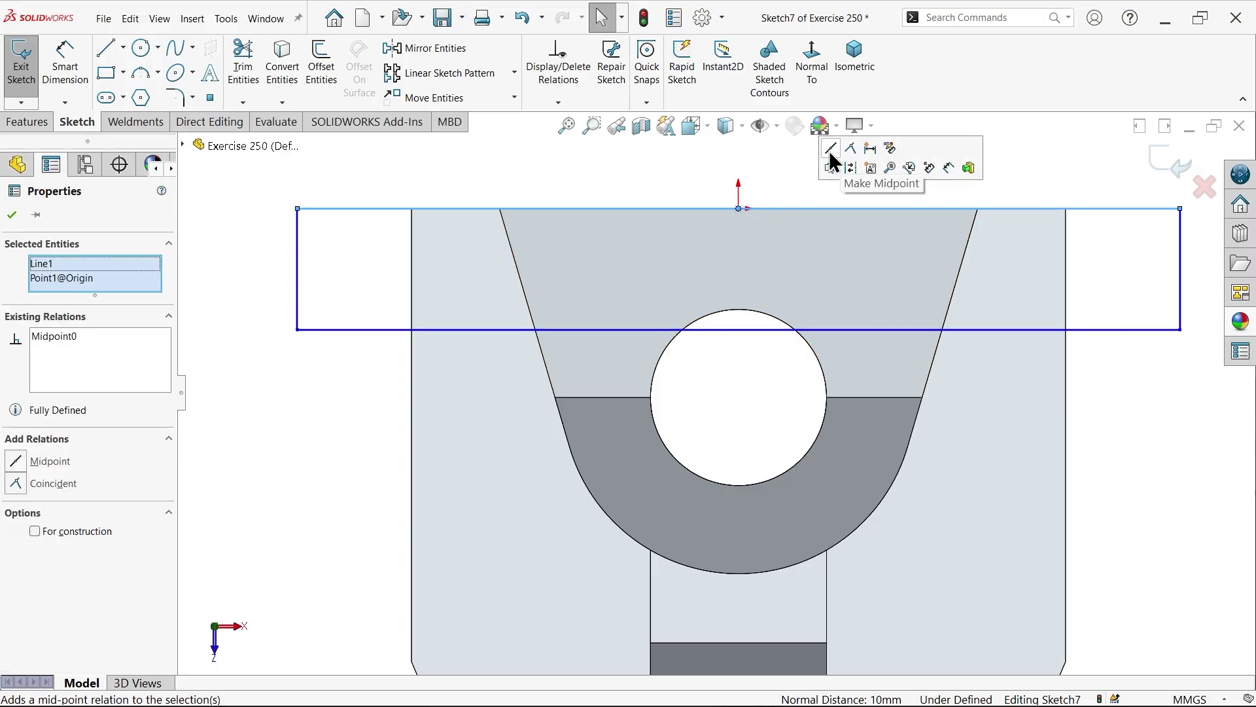
Dimension the rectangle 32.5 mm from the origin to its short side and 11 mm deep.
left_click(59, 69)
left_click(738, 209)
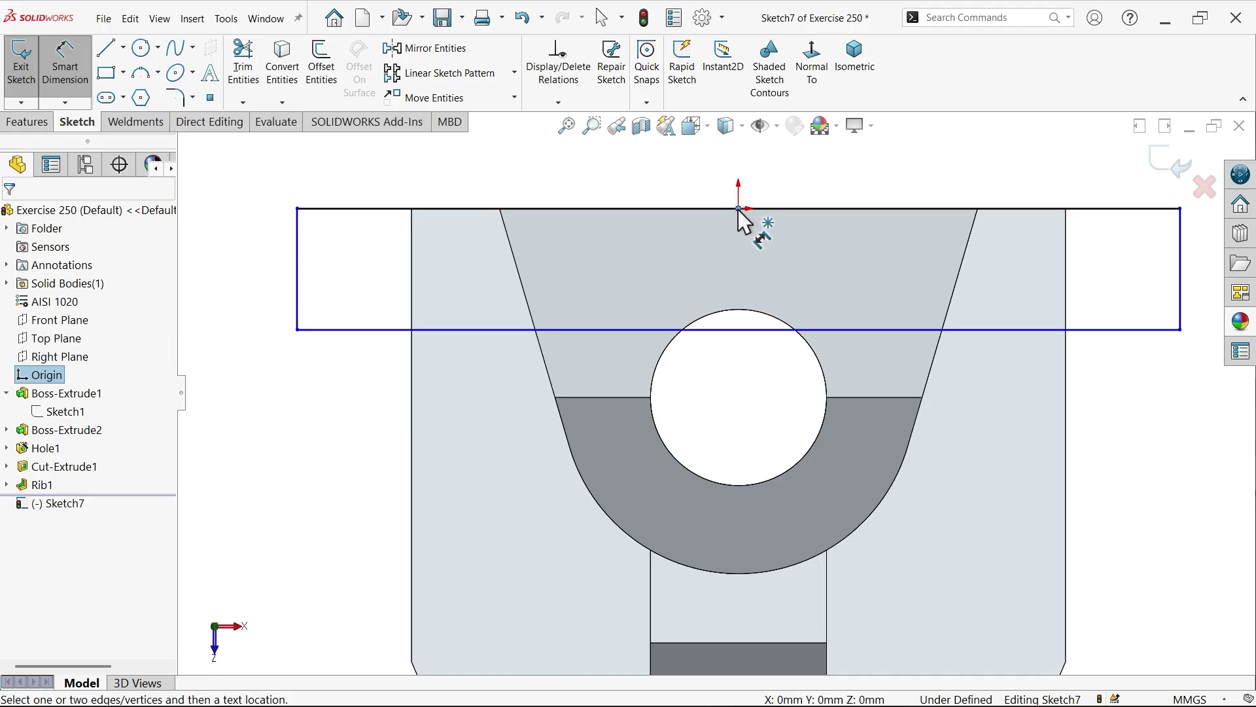
left_click(298, 254)
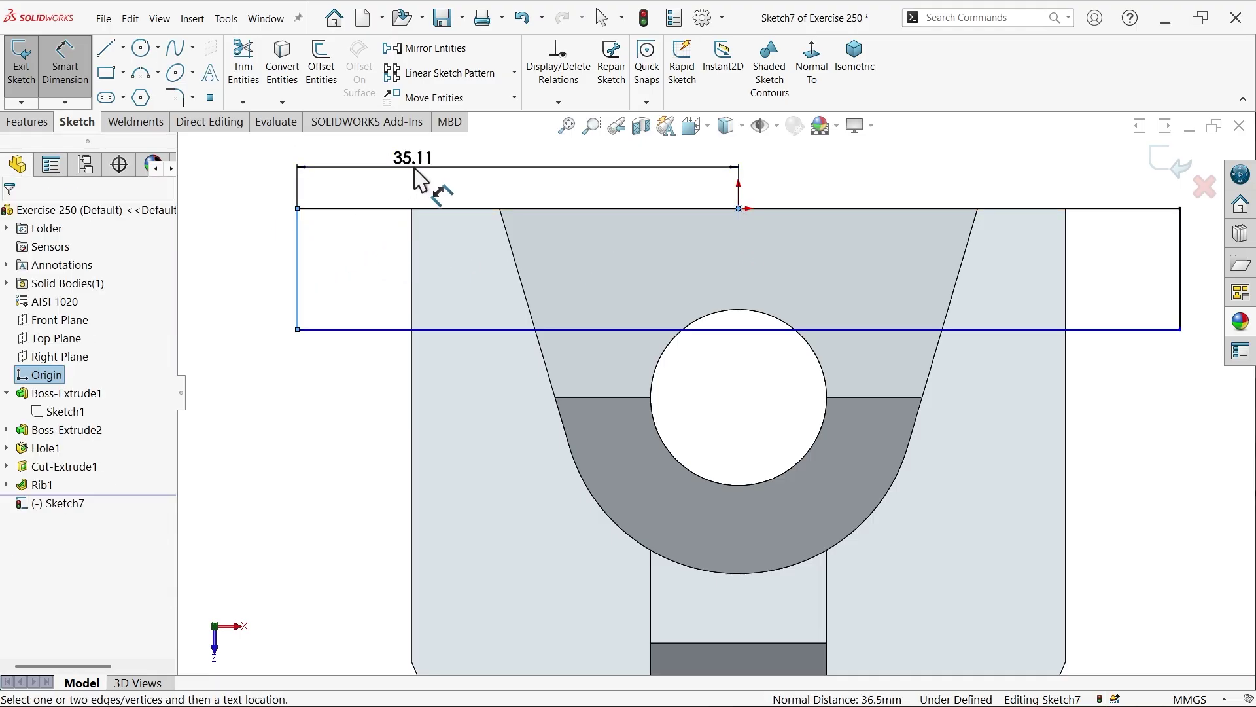
left_click(409, 171)
type("32.5")
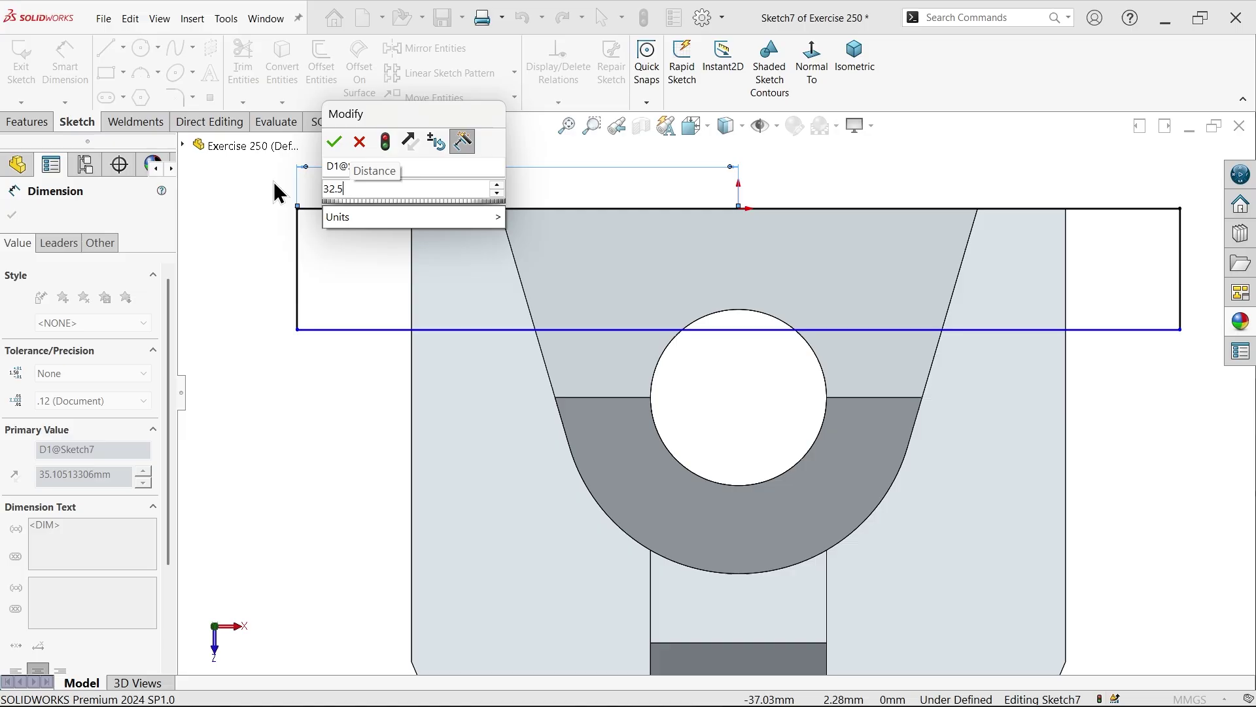
left_click(335, 143)
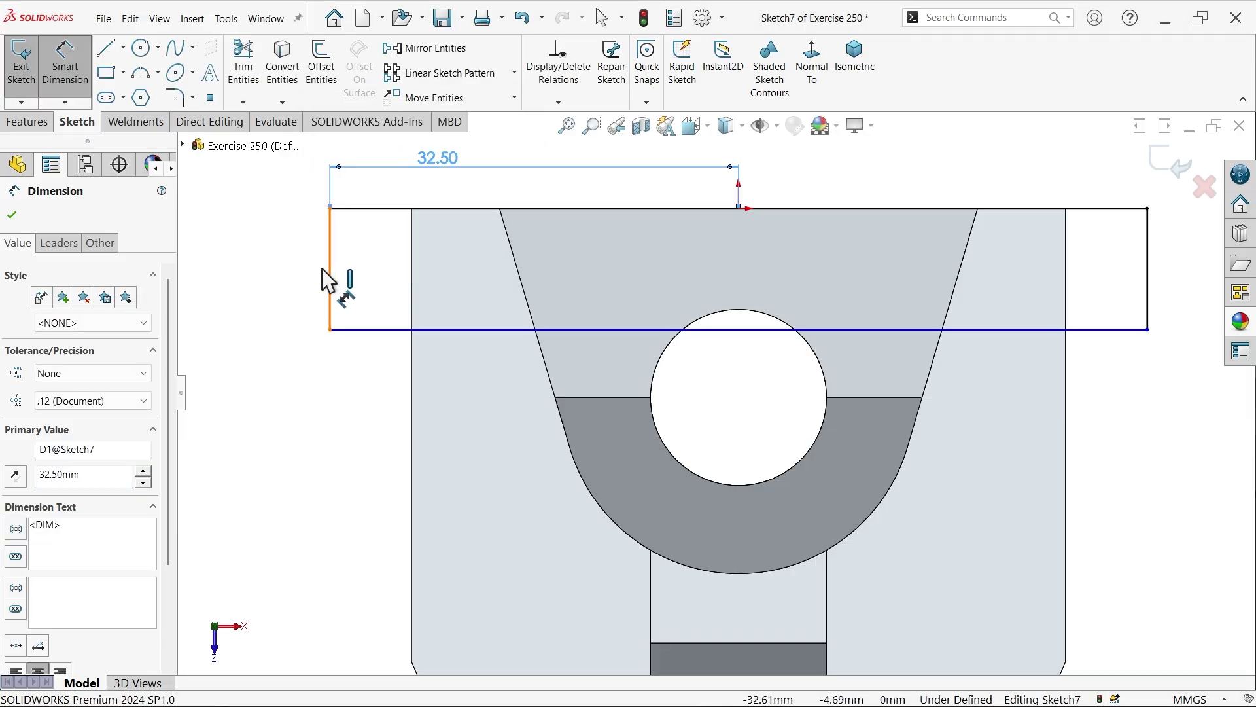
left_click(329, 281)
left_click(305, 276)
type("11")
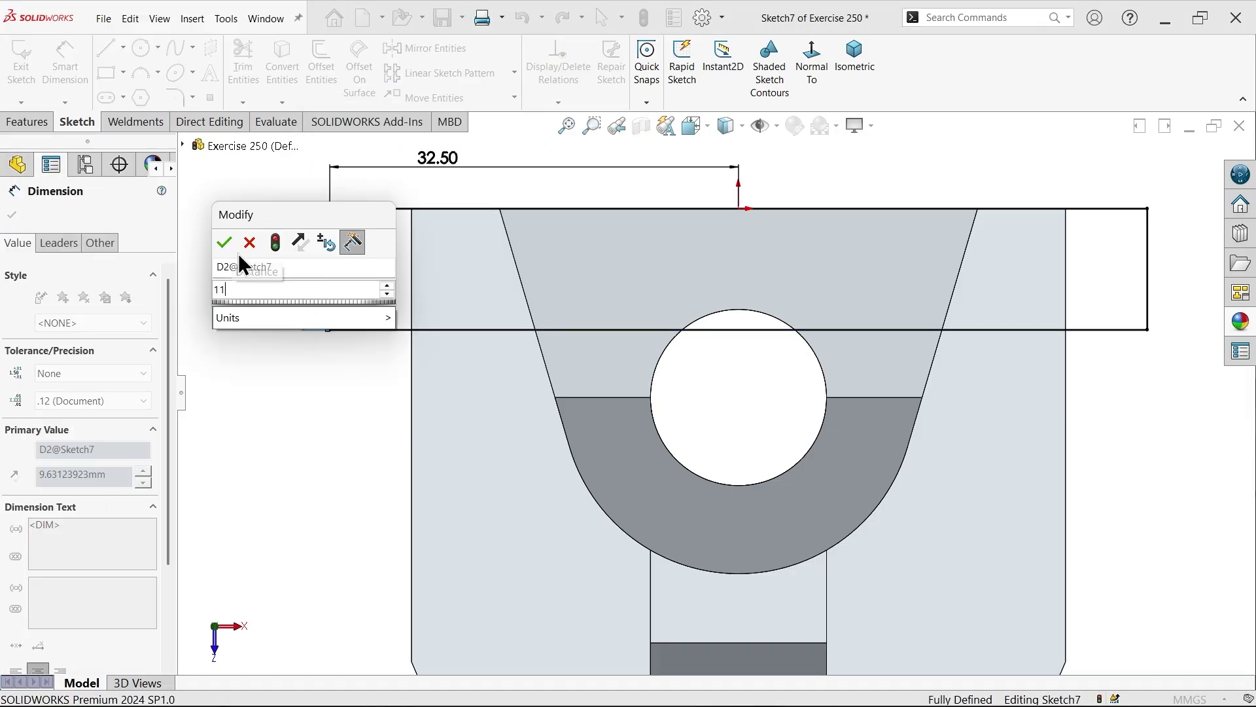
left_click(226, 244)
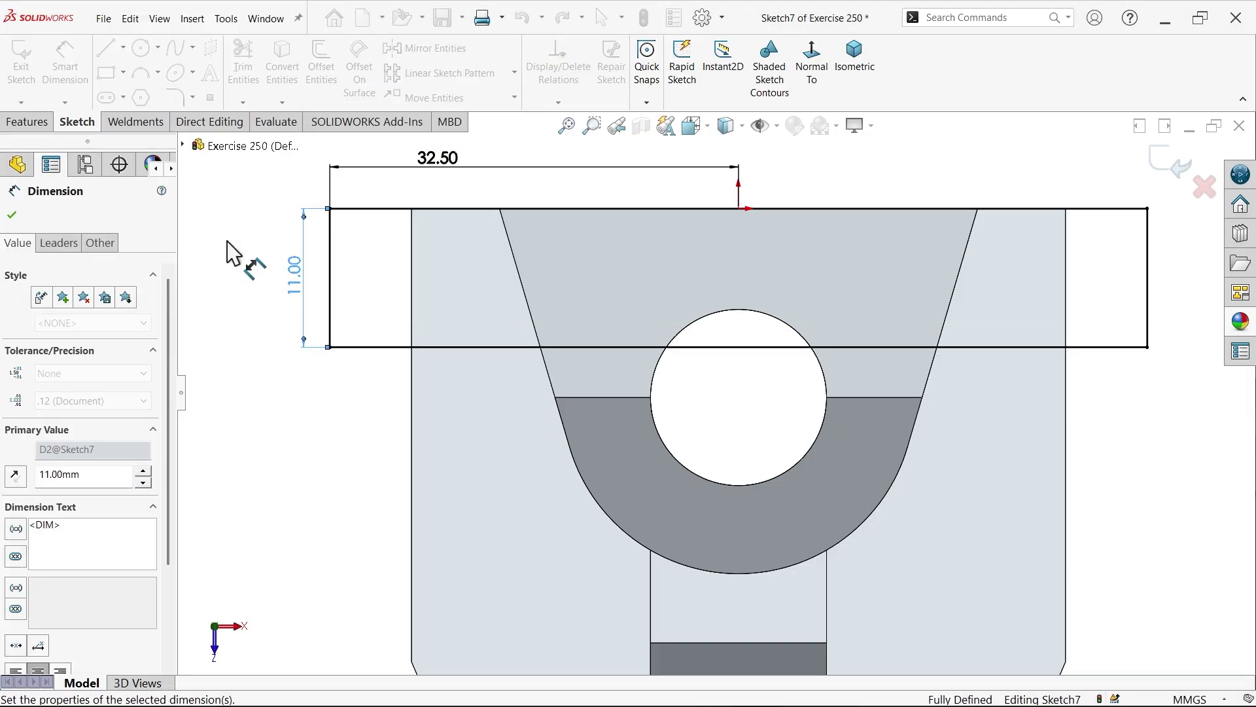
left_click(15, 222)
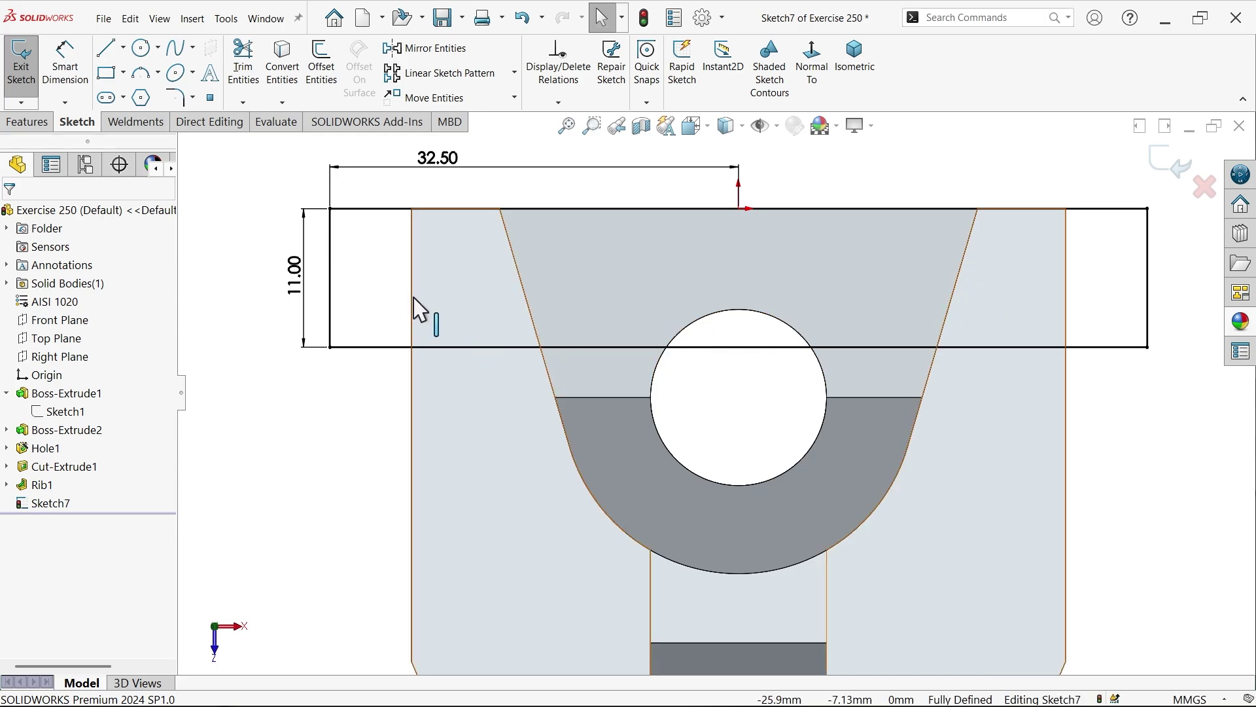
Convert the body's two slanted side edges into sketch lines.
left_click(533, 322)
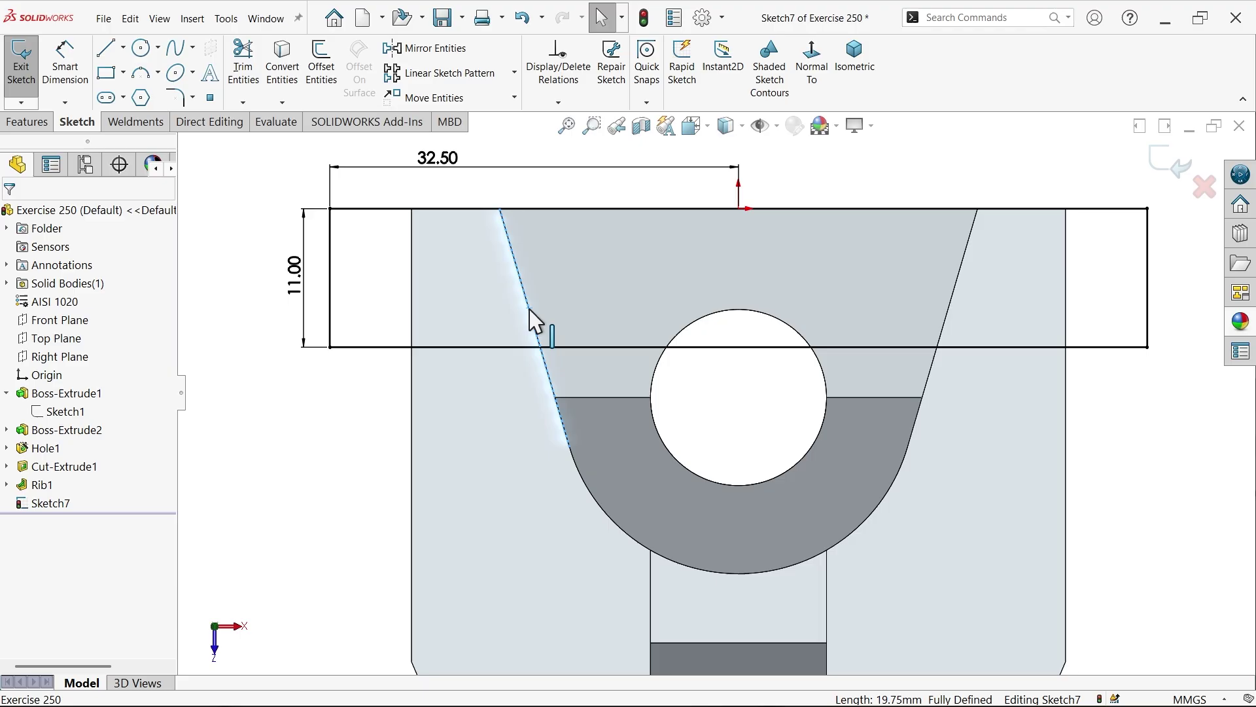
left_click(947, 331, "ctrl")
left_click(288, 74)
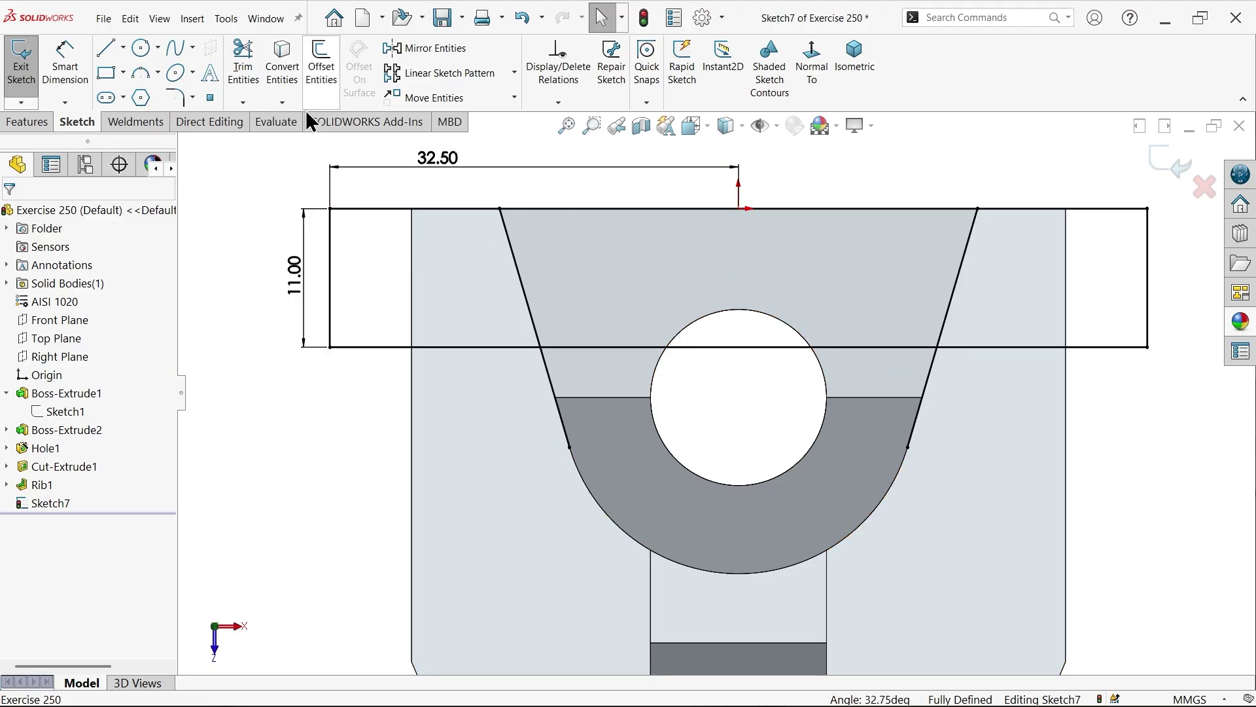
Power trim the slanted lines beyond the rectangle and its front line between them, keeping the rear line whole.
left_click(242, 77)
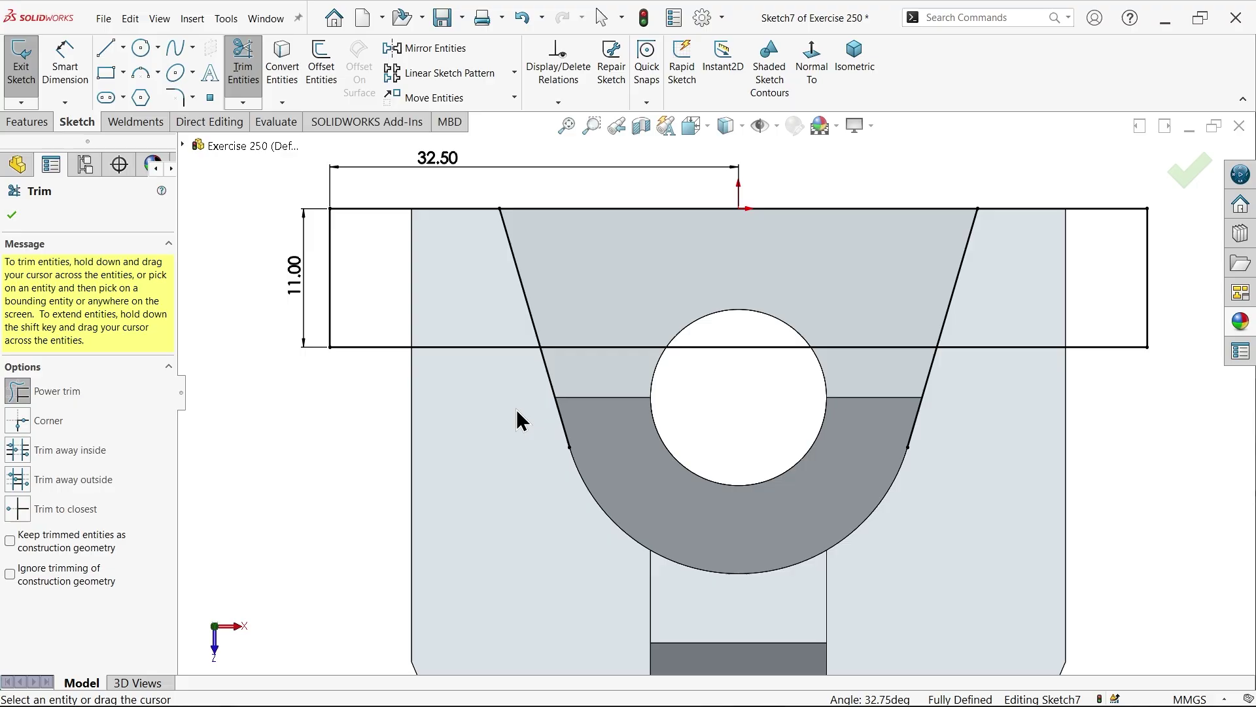
left_click(31, 397)
mouse_move(498, 414)
left_mouse_down()
mouse_move(555, 393)
mouse_move(1001, 392)
mouse_move(912, 409)
left_mouse_up()
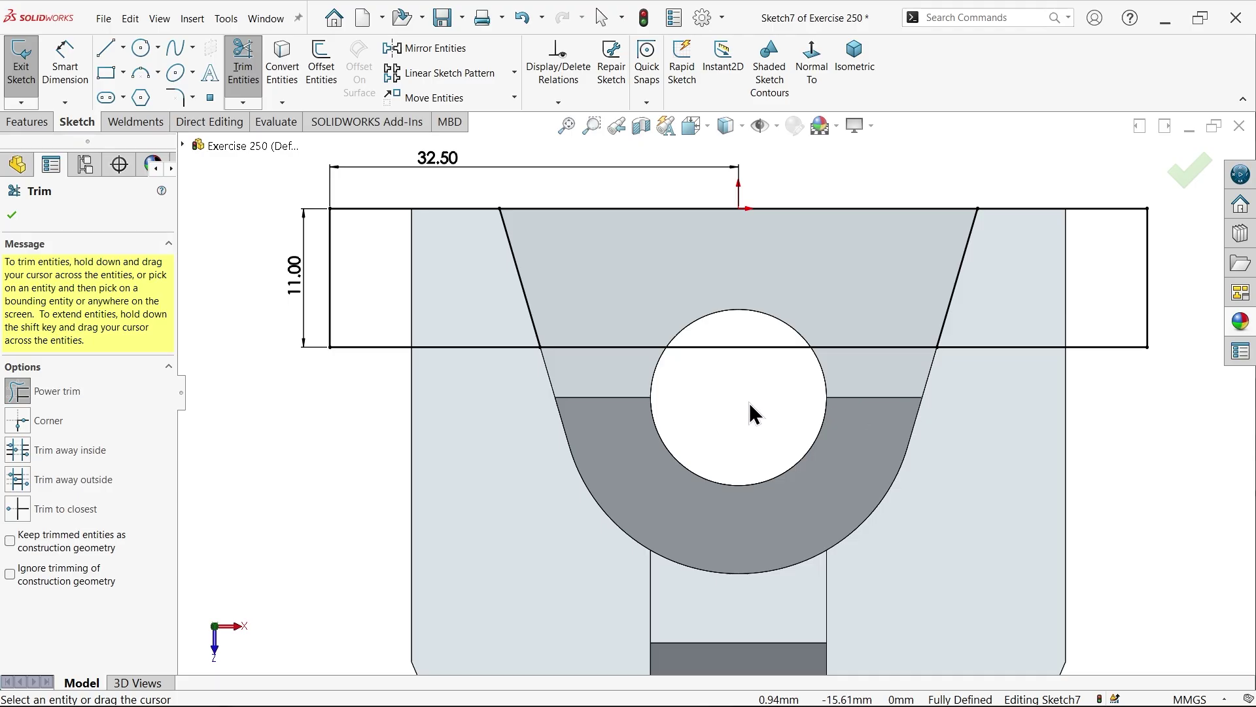
left_click_drag(754, 413, 733, 316)
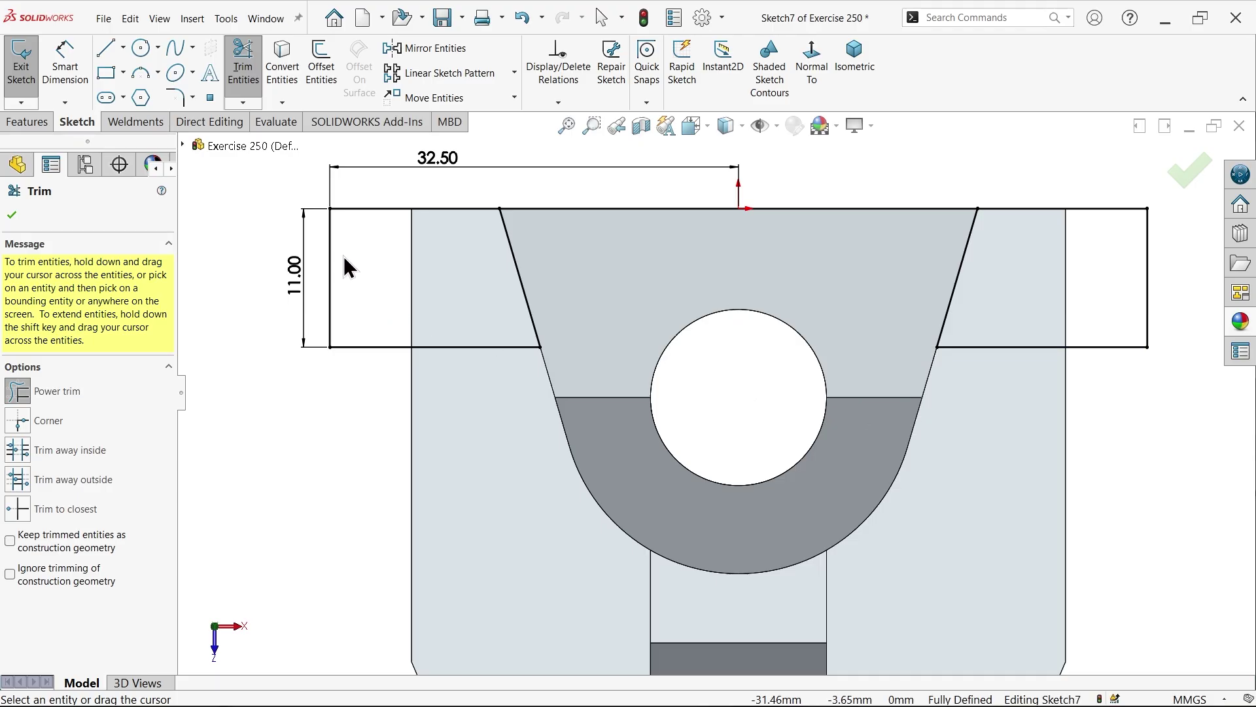
left_click_drag(767, 282, 831, 206)
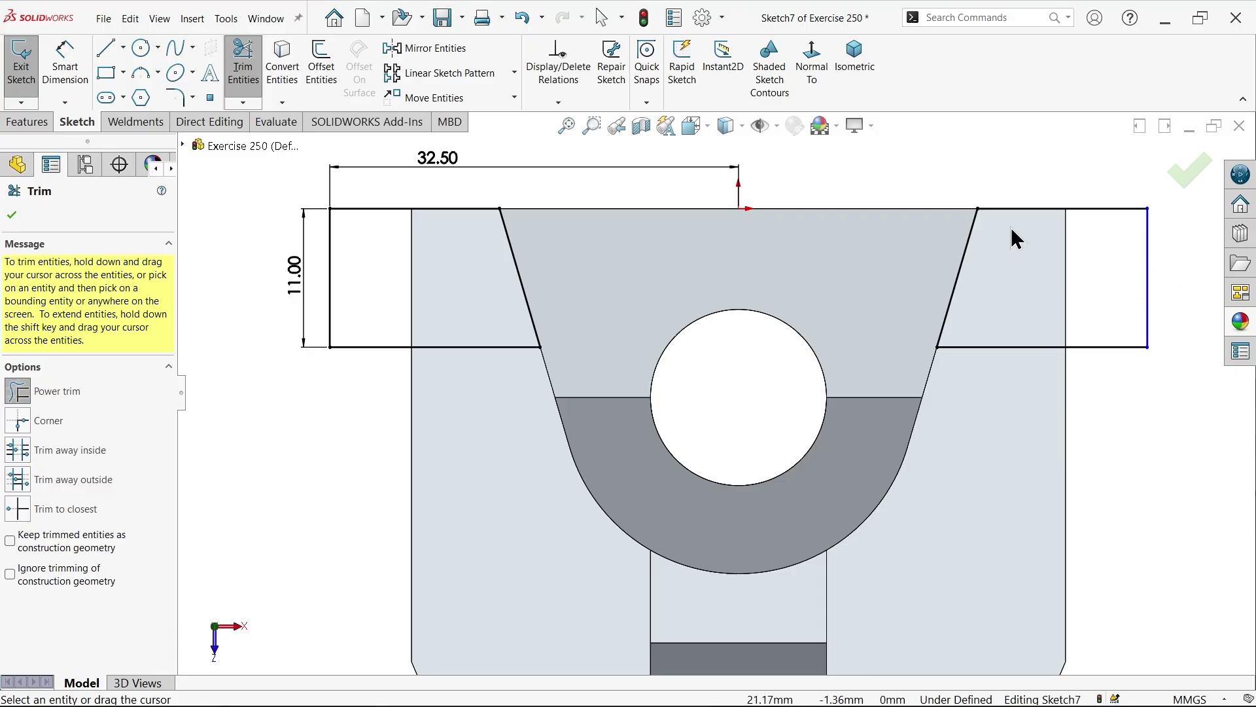
left_click(526, 21)
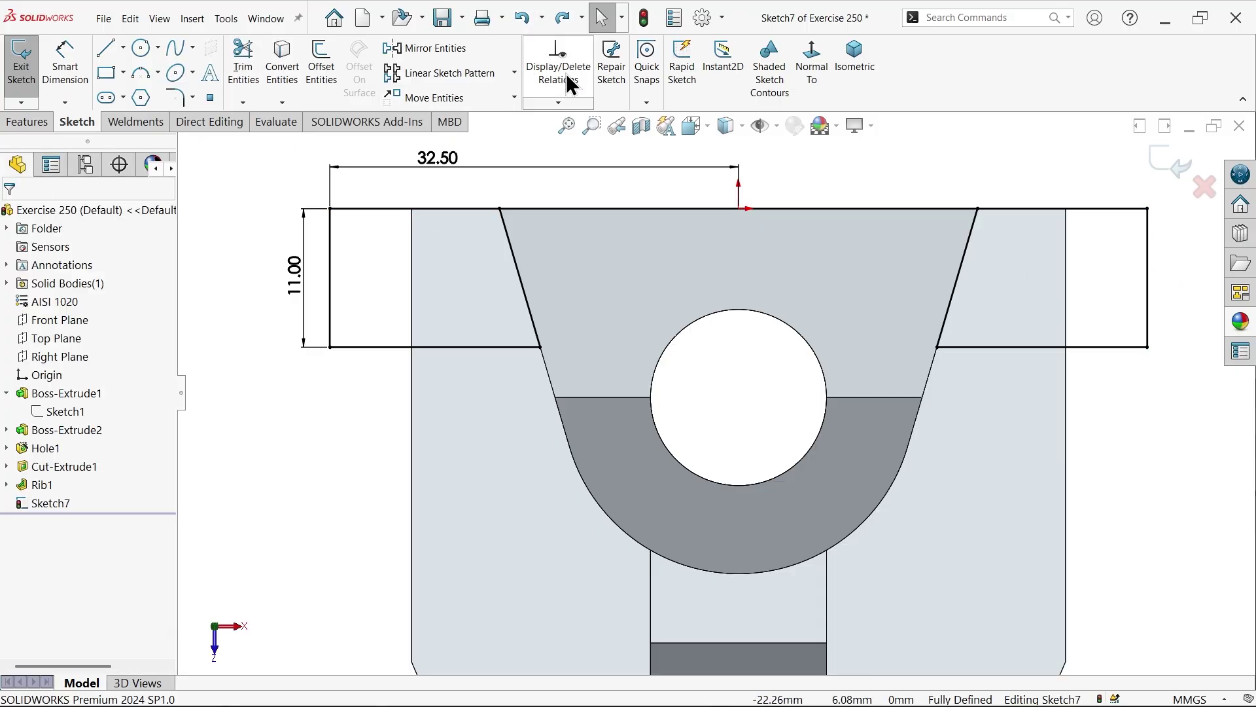
Extrude the sketch regions on both sides of the body upward 12 mm to form the two side blocks.
left_click(37, 123)
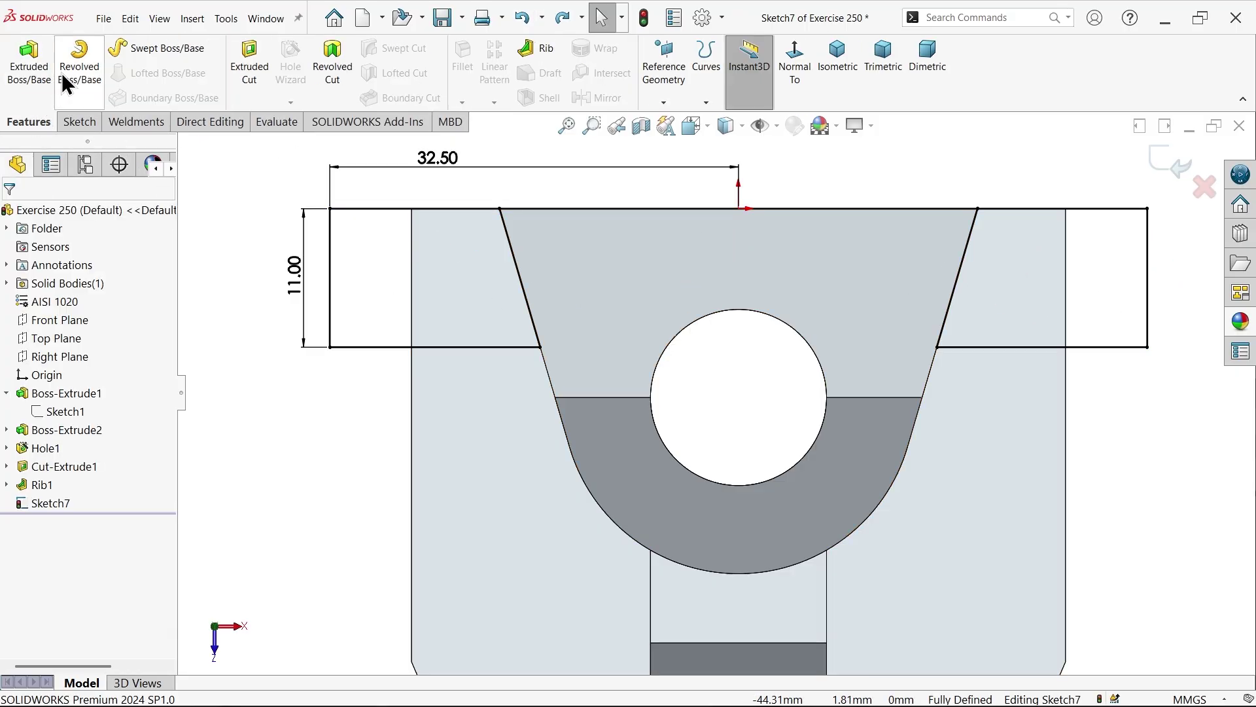
left_click(37, 68)
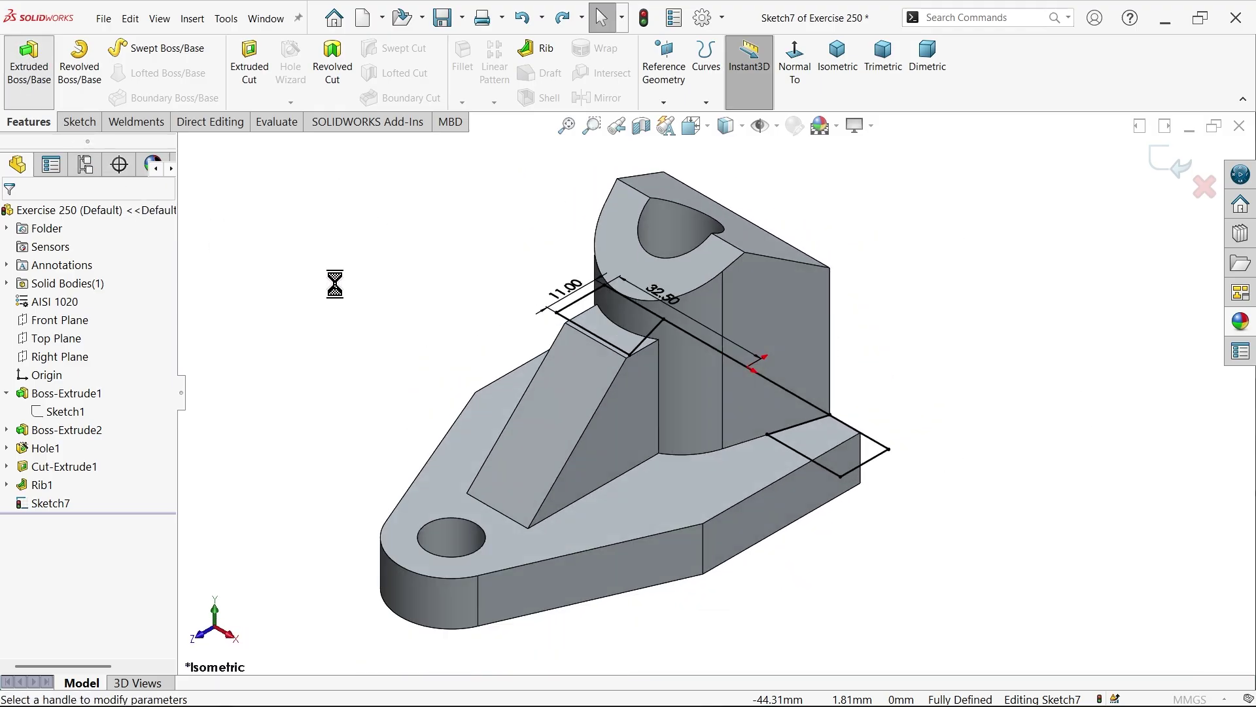
scroll(645, 357, "down", 2)
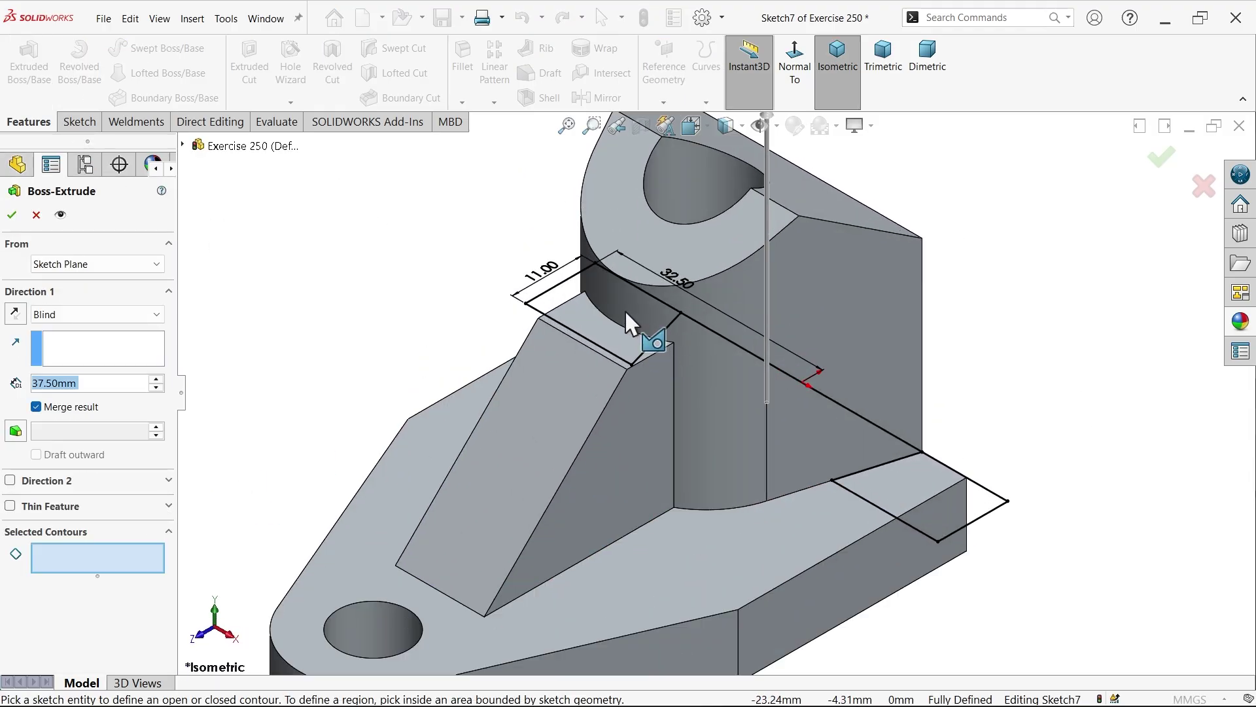
left_click(567, 305)
left_click(624, 350)
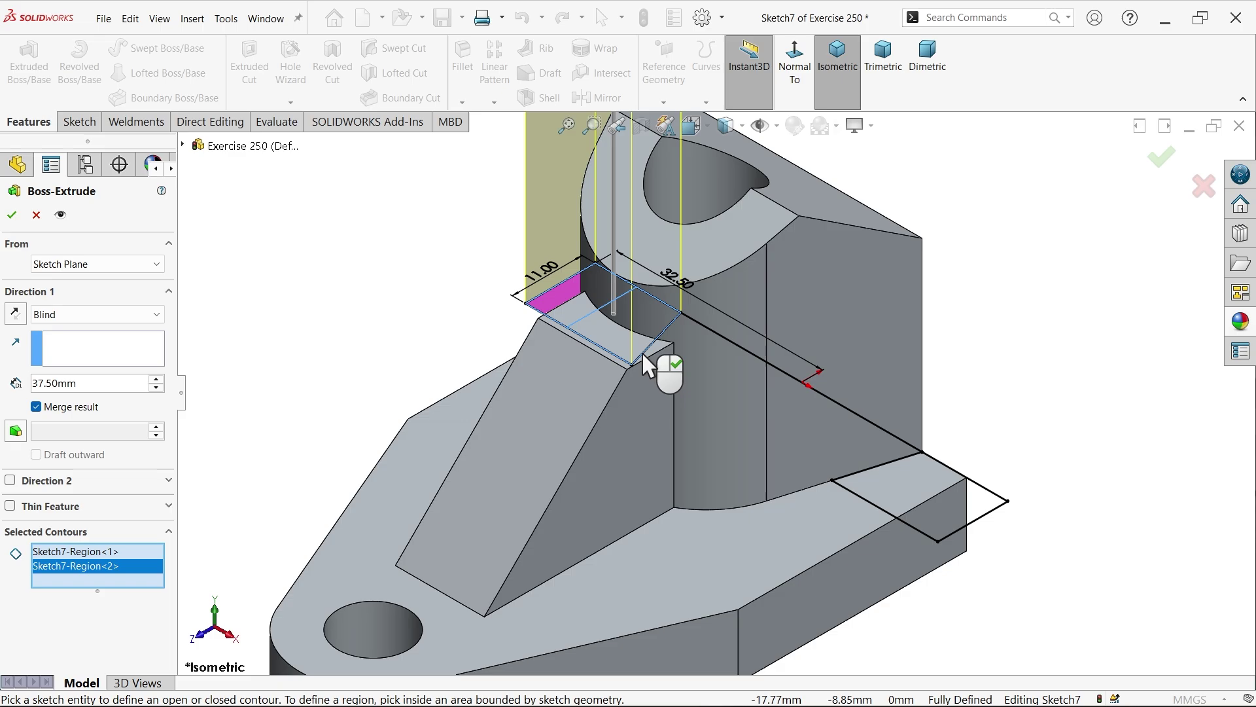
left_click(909, 487)
left_click(953, 513)
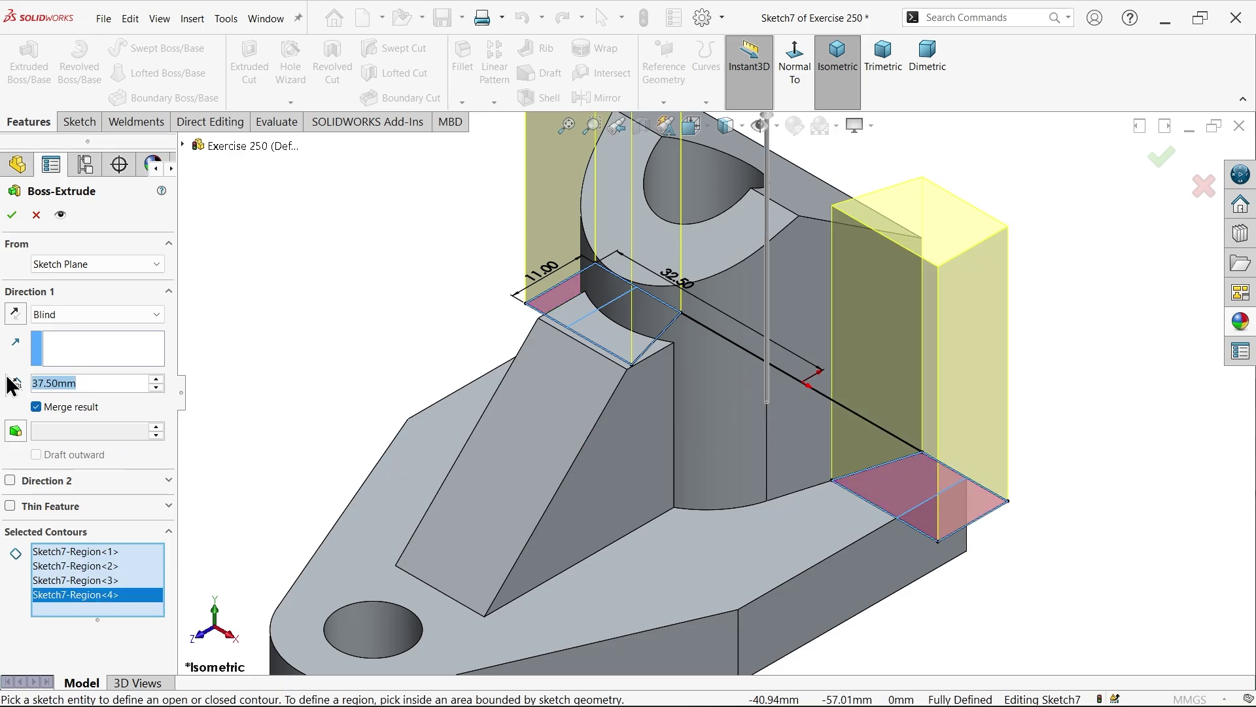
type("12")
key("Return")
scroll(324, 352, "up", 2)
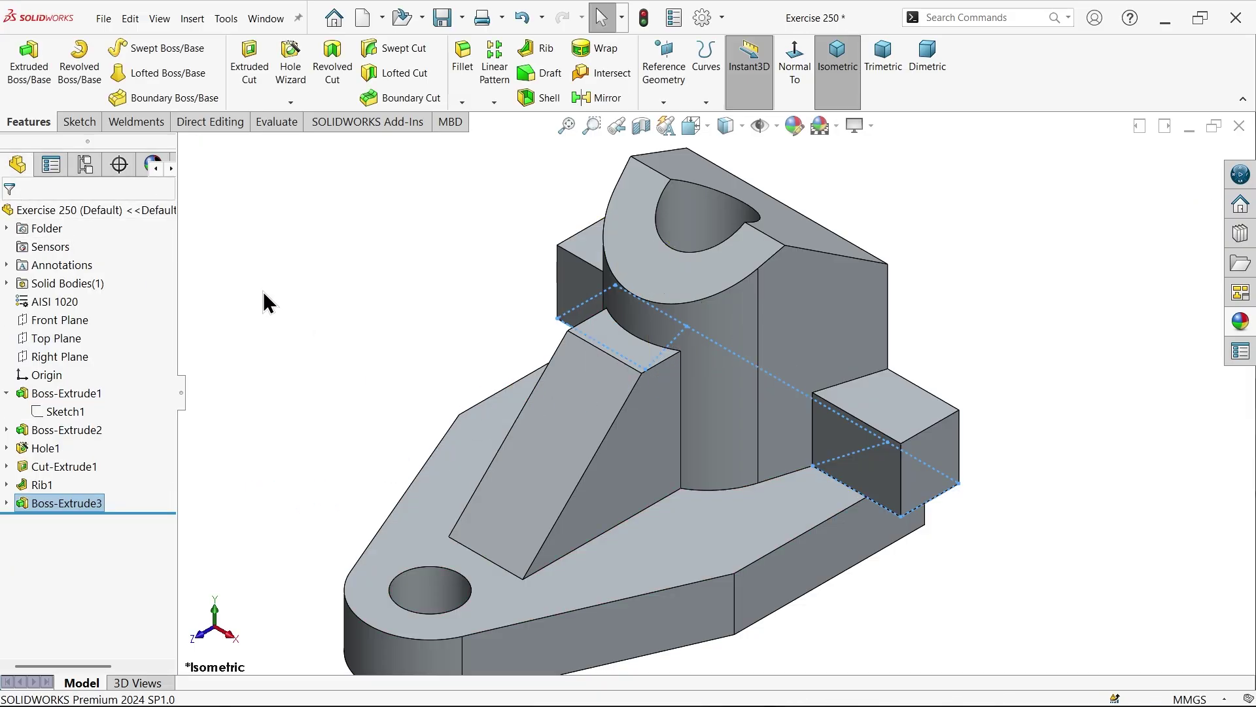
mouse_move(743, 423)
middle_mouse_down()
mouse_move(581, 415)
mouse_move(664, 415)
mouse_move(748, 390)
mouse_move(720, 415)
mouse_move(736, 419)
mouse_move(739, 446)
middle_mouse_up()
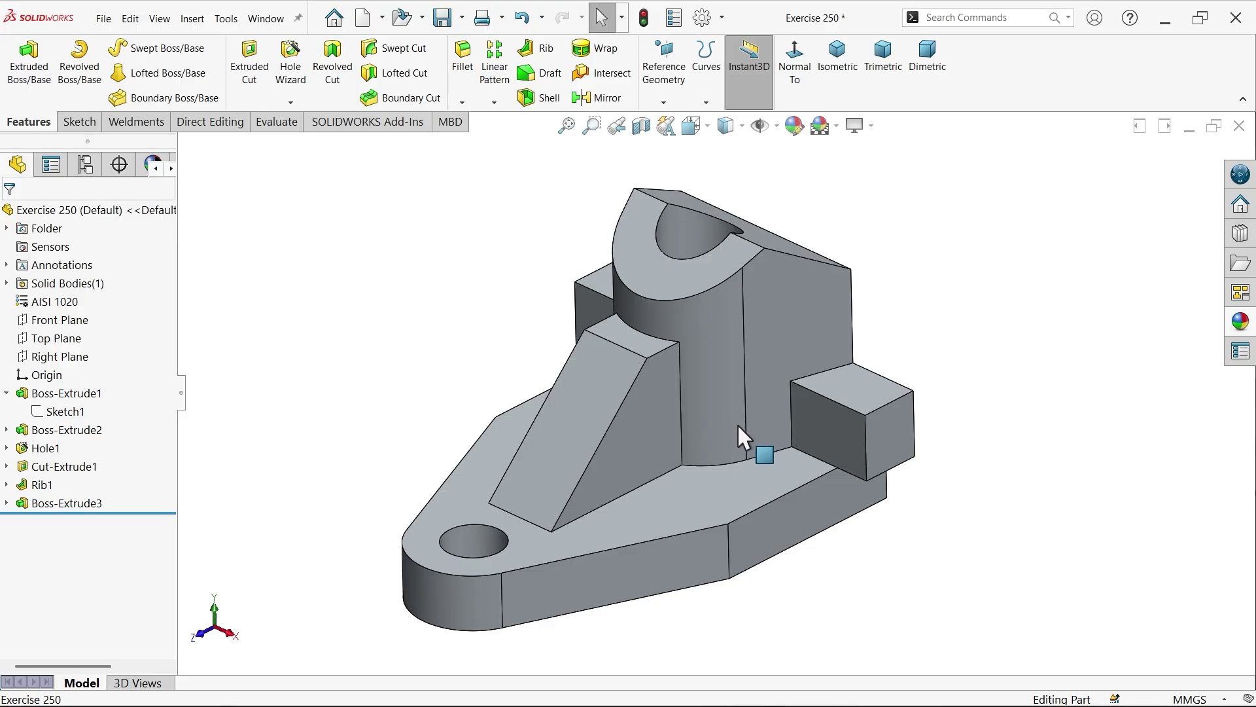